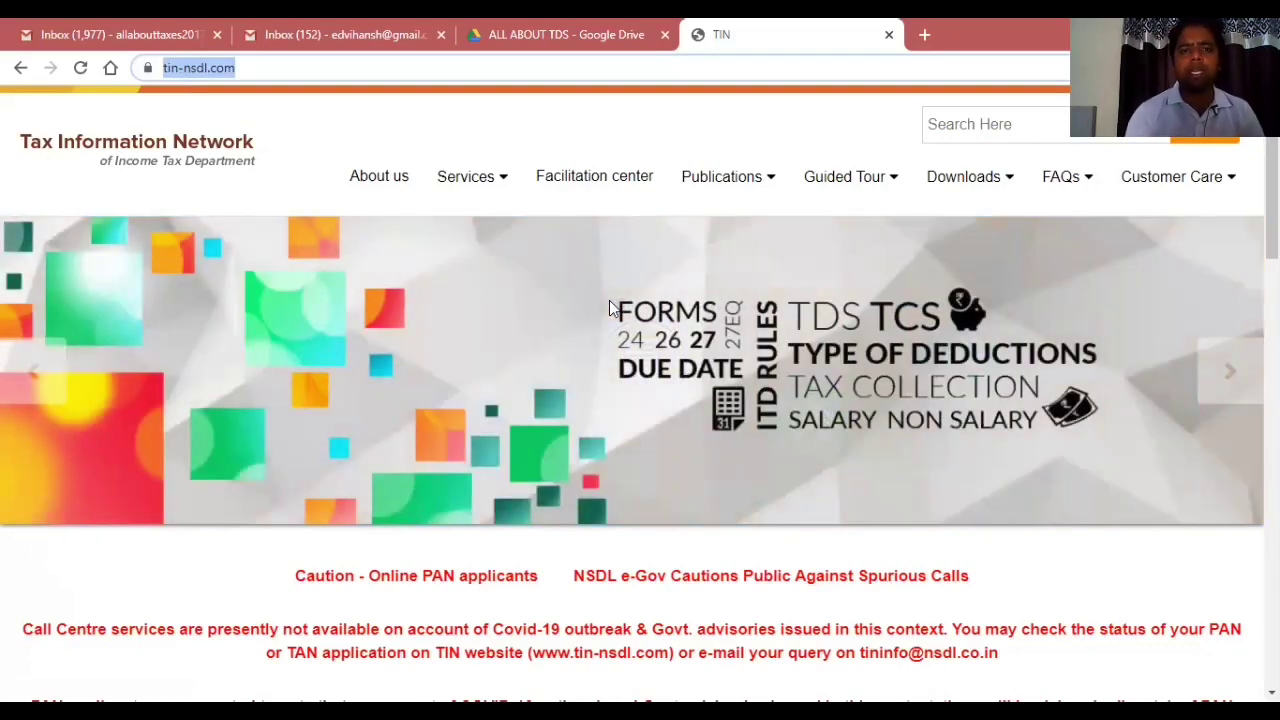
Open 'e-payment: Pay Taxes Online' from the TIN-NSDL Services menu.
{"action": "mouse_move", "coordinate": [478, 186]}
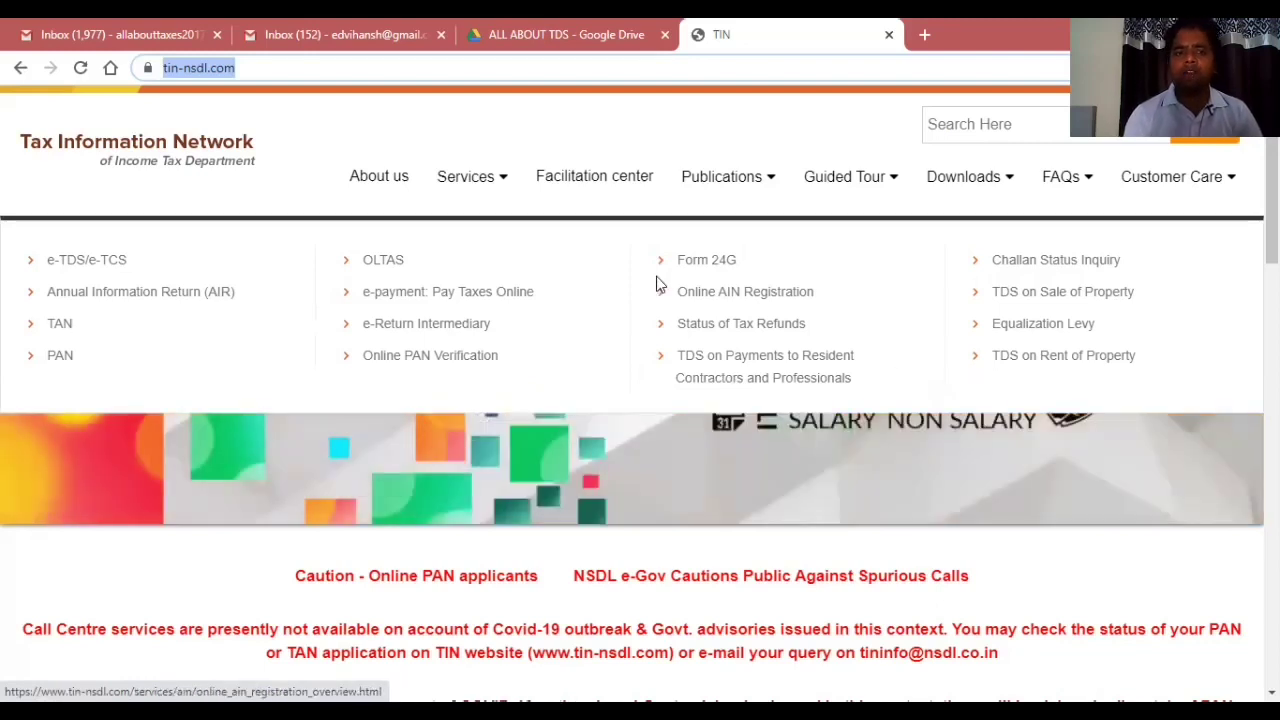
{"action": "left_click", "coordinate": [424, 300]}
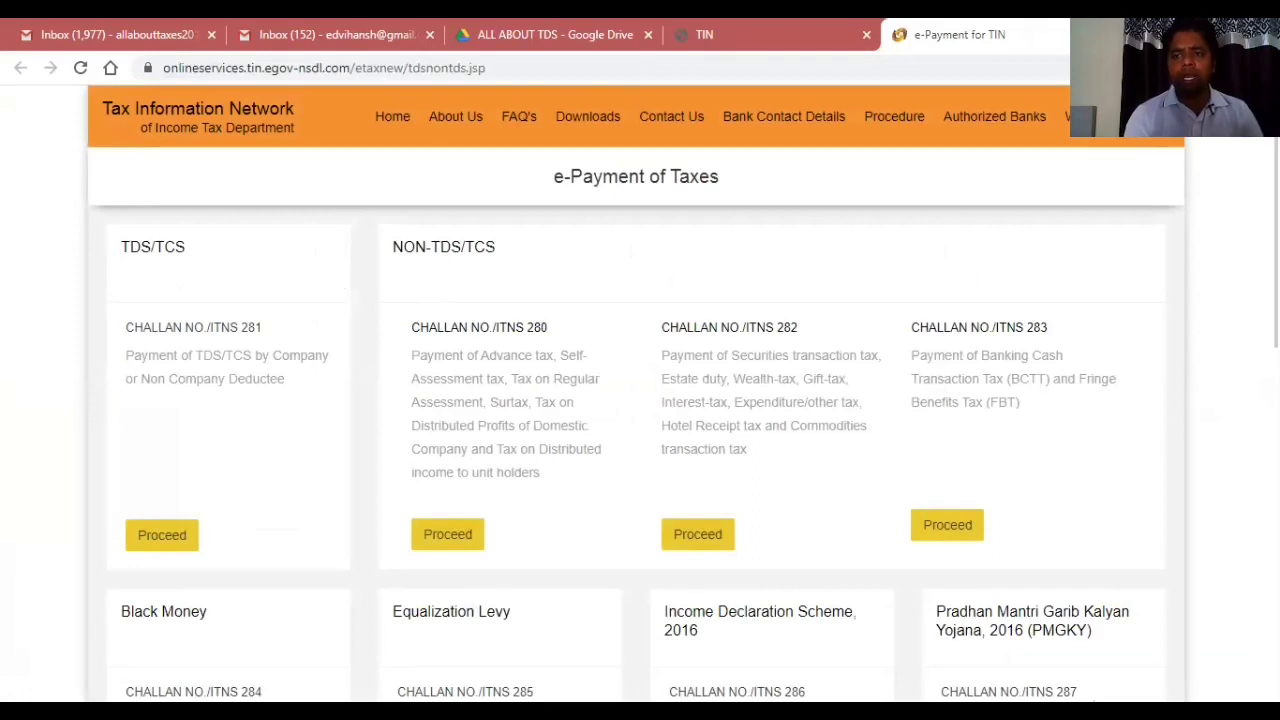
{"action": "scroll", "coordinate": [640, 400], "scroll_direction": "down", "scroll_amount": 4}
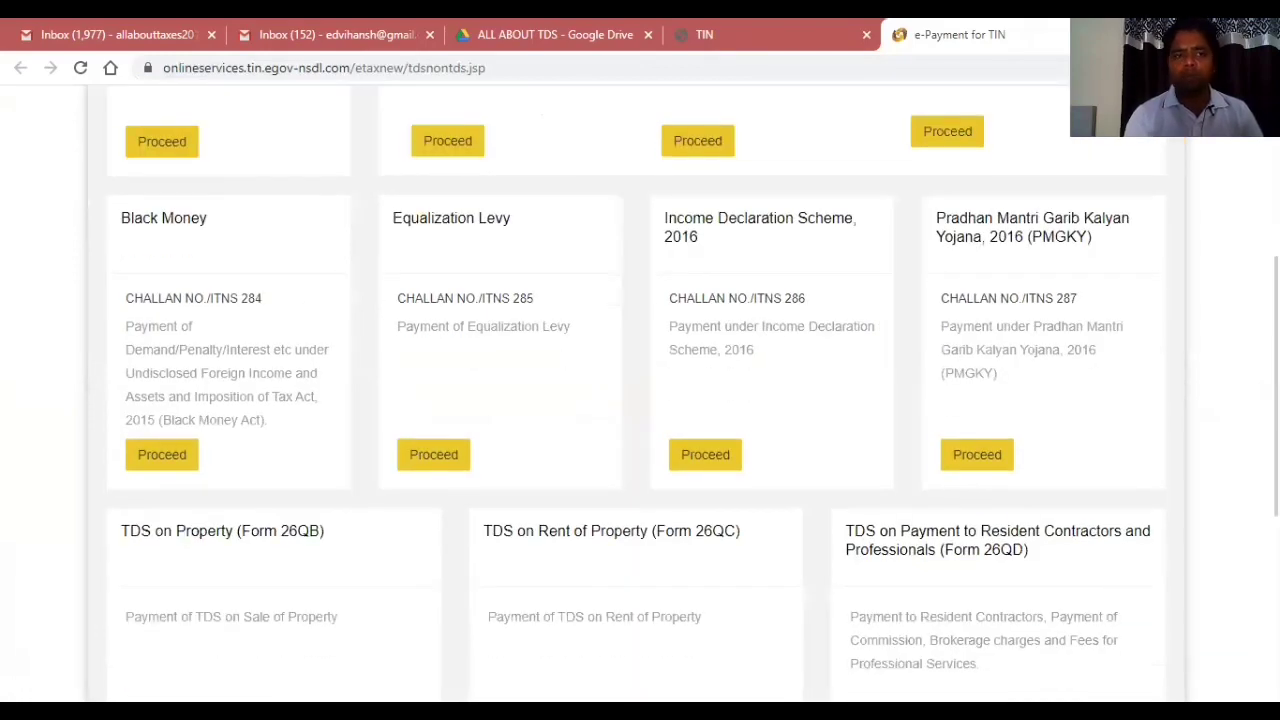
{"action": "scroll", "coordinate": [640, 400], "scroll_direction": "down", "scroll_amount": 2}
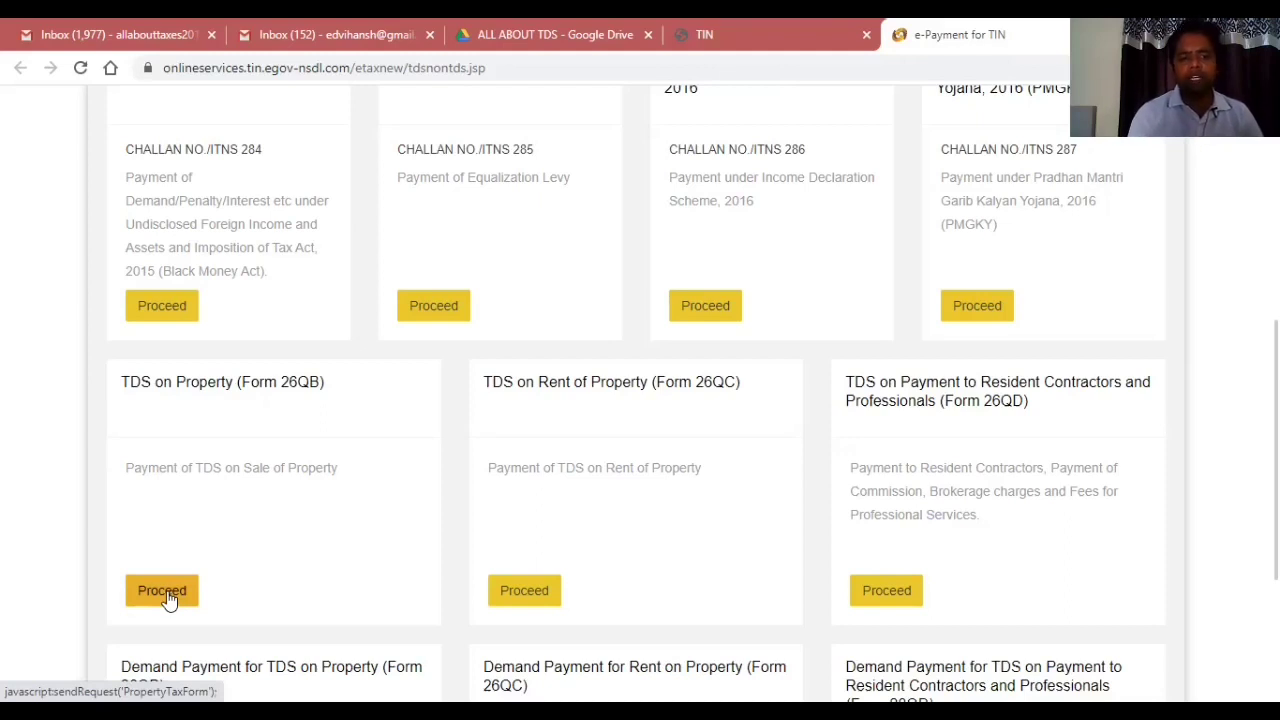
Proceed with Form 26QB and select (0021) Income Tax (Other than Companies) as tax applicable.
{"action": "left_click", "coordinate": [165, 592]}
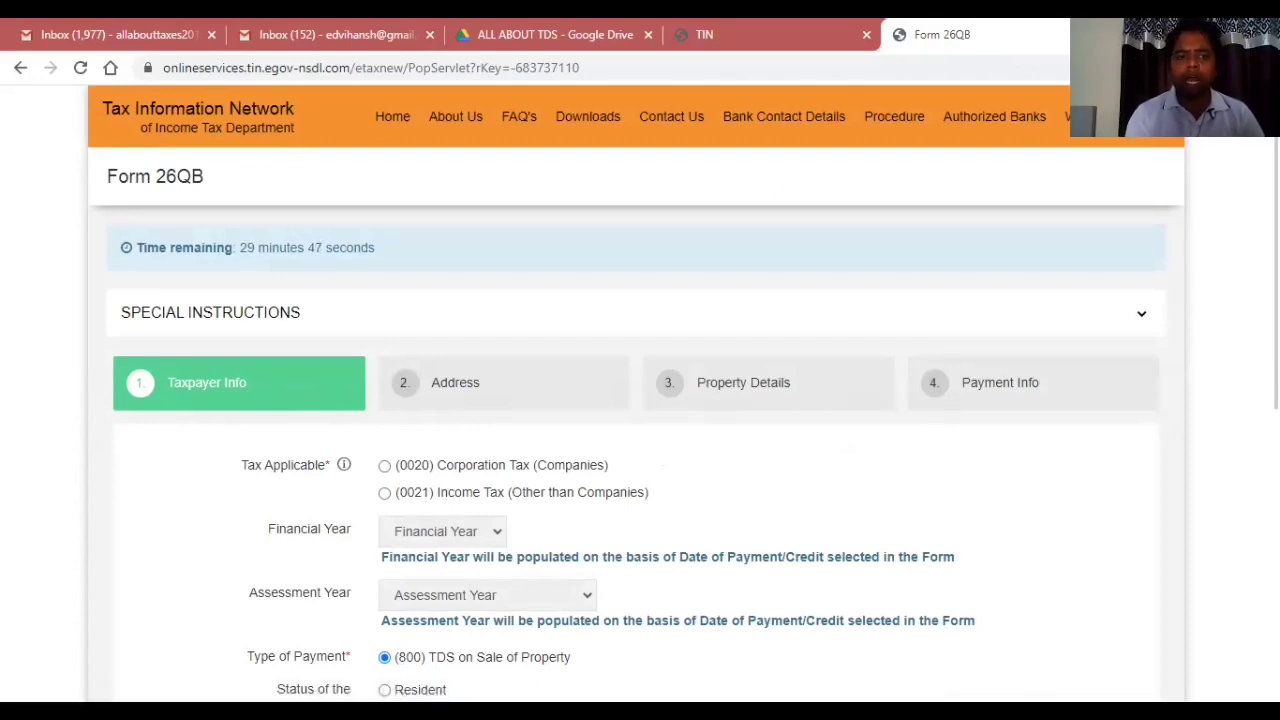
{"action": "scroll", "coordinate": [952, 402], "scroll_direction": "down", "scroll_amount": 2}
{"action": "scroll", "coordinate": [683, 391], "scroll_direction": "down", "scroll_amount": 2}
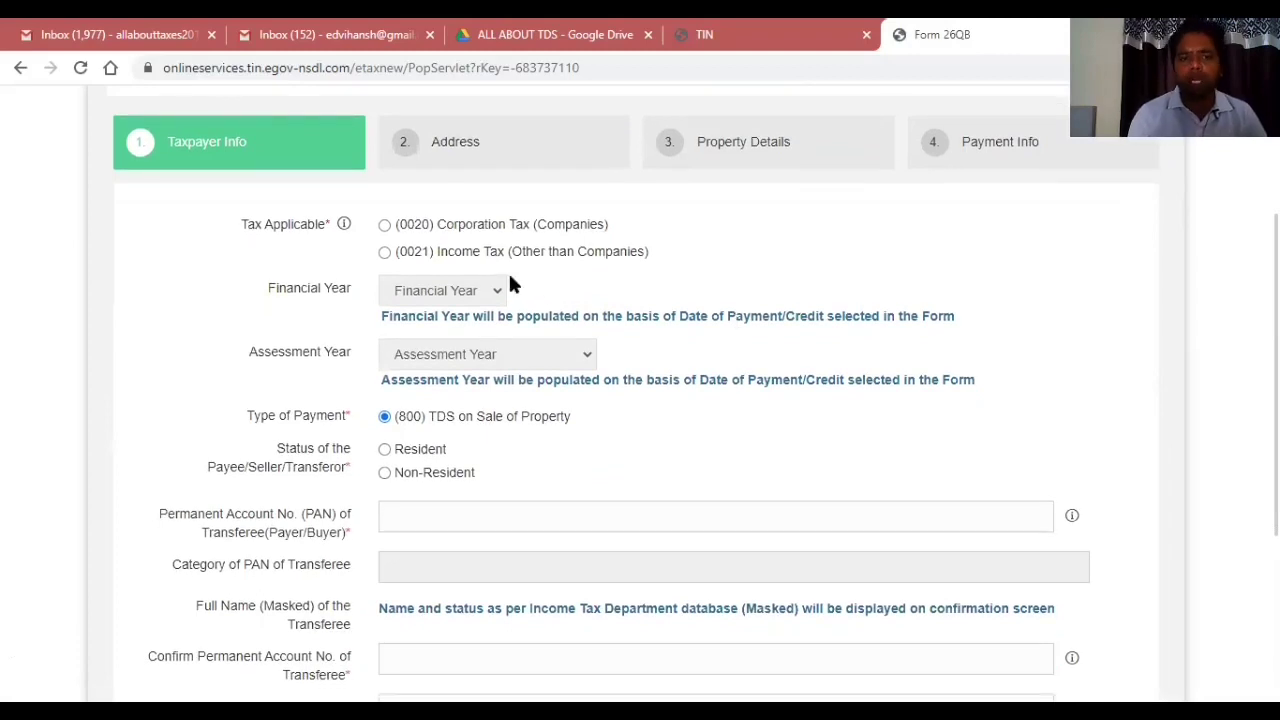
{"action": "left_click", "coordinate": [384, 253]}
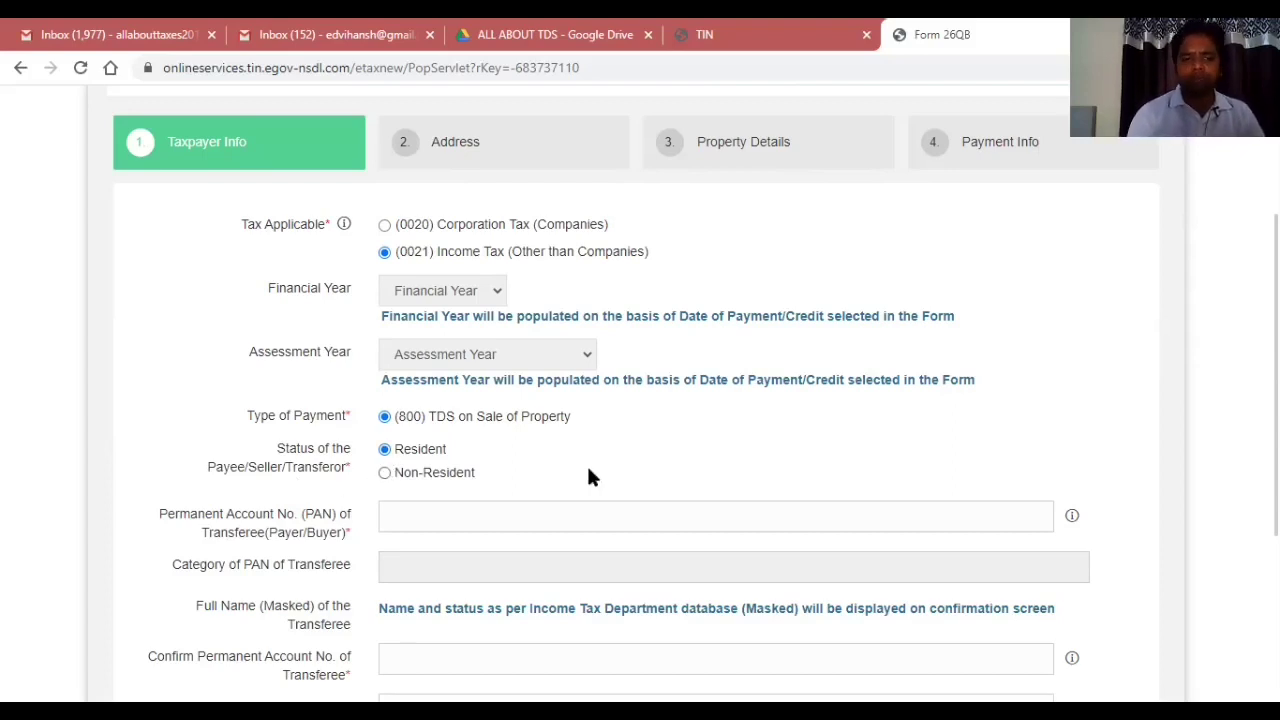
Enter and confirm the transferee (buyer) PAN.
{"action": "scroll", "coordinate": [588, 477], "scroll_direction": "down", "scroll_amount": 2}
{"action": "scroll", "coordinate": [588, 477], "scroll_direction": "down", "scroll_amount": 1}
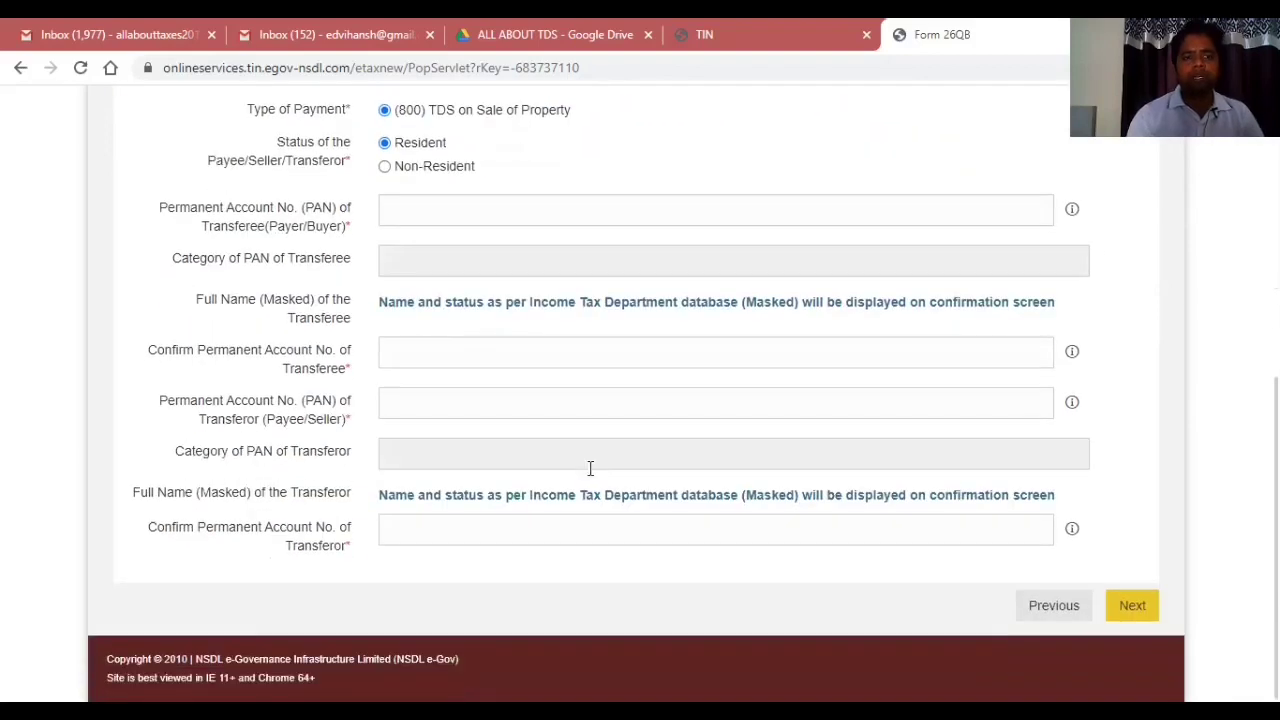
{"action": "left_click", "coordinate": [409, 212]}
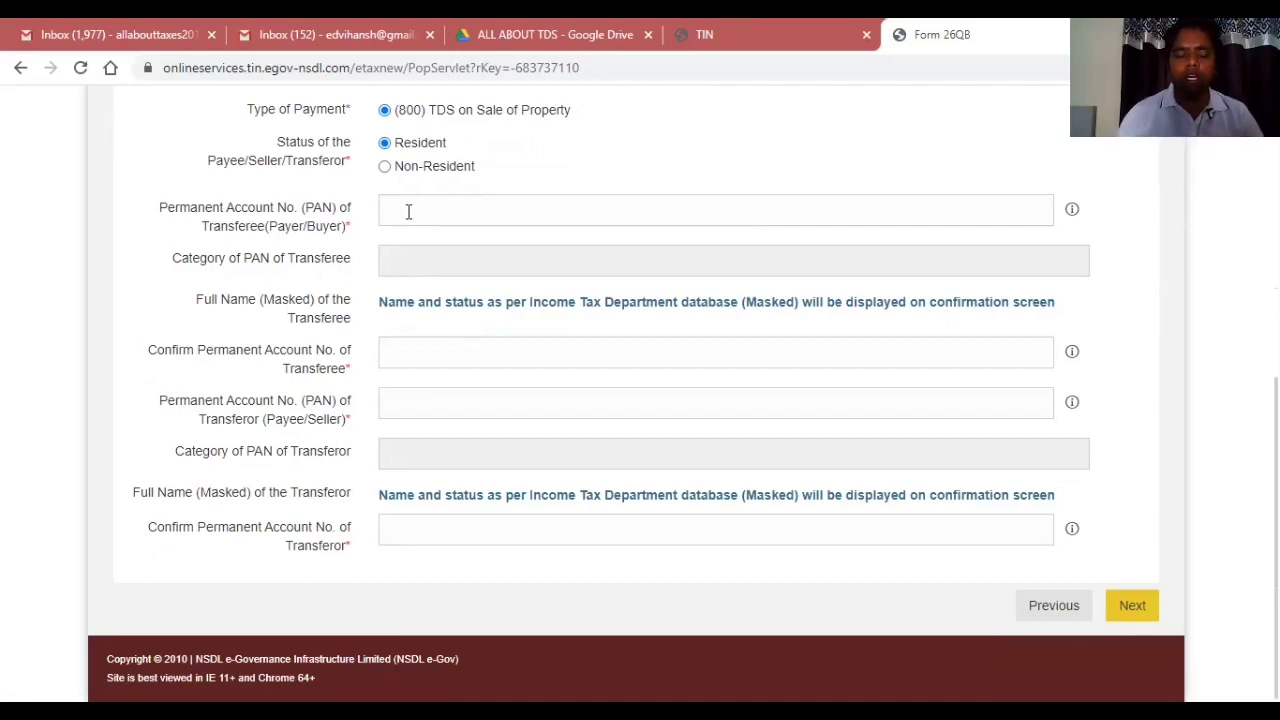
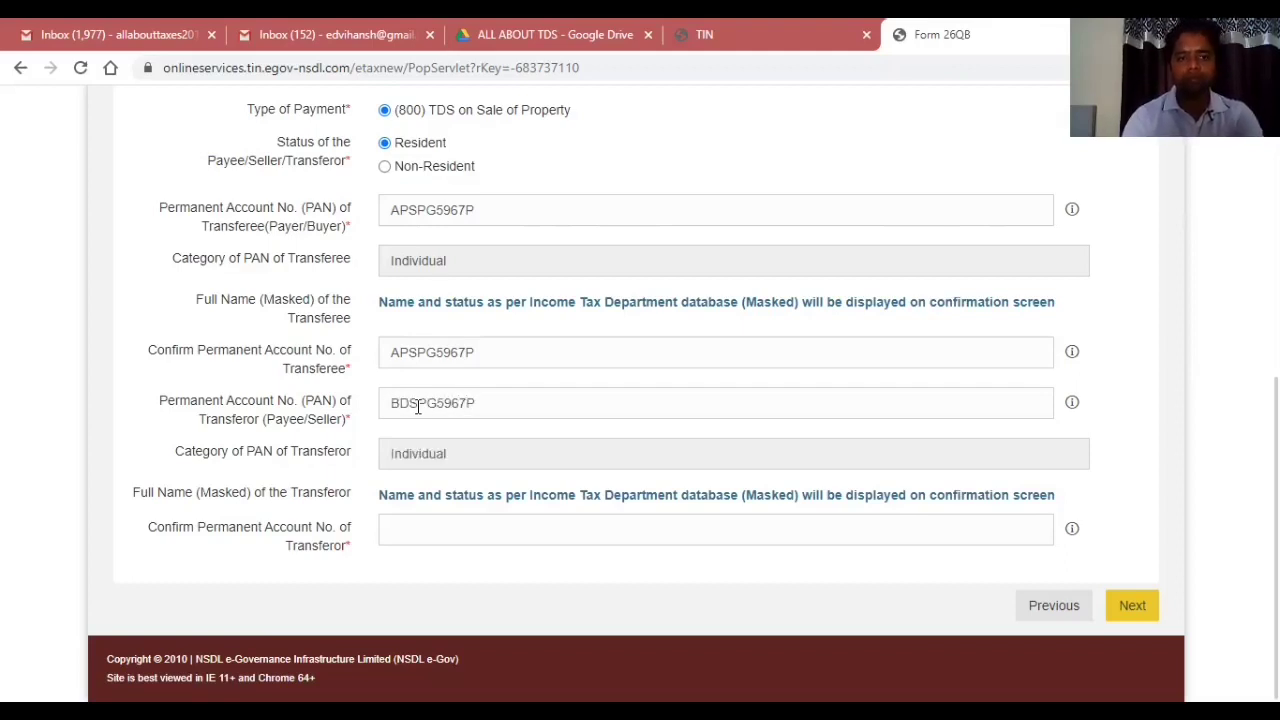
Enter the transferor (seller) PAN, correct its typo, confirm it, and continue to Address.
{"action": "left_click", "coordinate": [436, 403]}
{"action": "key", "text": "Delete"}
{"action": "key", "text": "Delete"}
{"action": "key", "text": "Delete"}
{"action": "key", "text": "Delete"}
{"action": "key", "text": "Delete"}
{"action": "type", "text": "1480"}
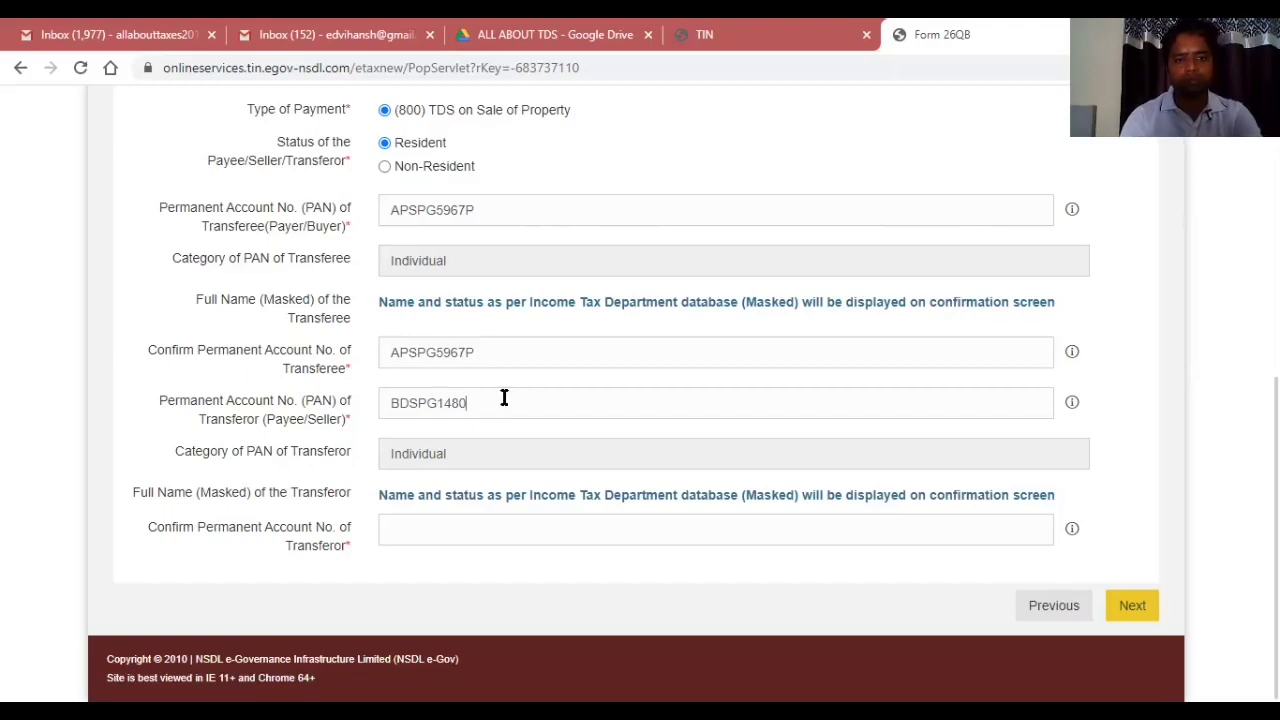
{"action": "type", "text": "Q"}
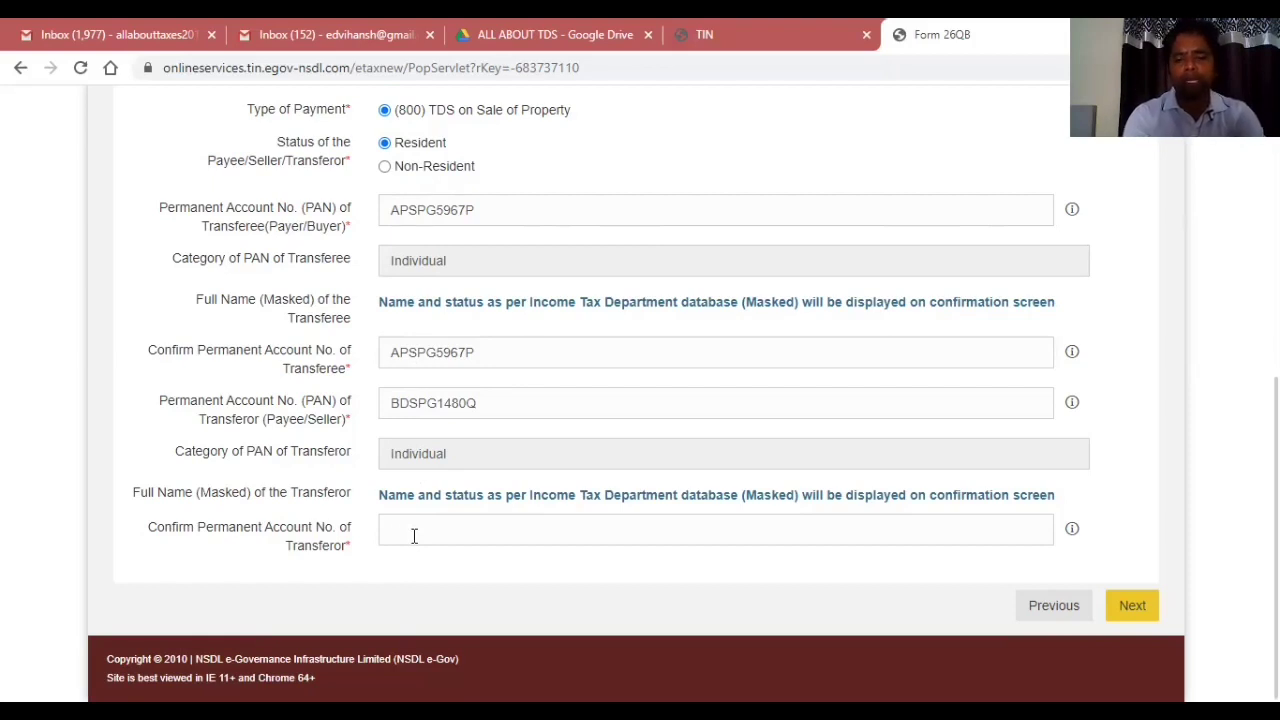
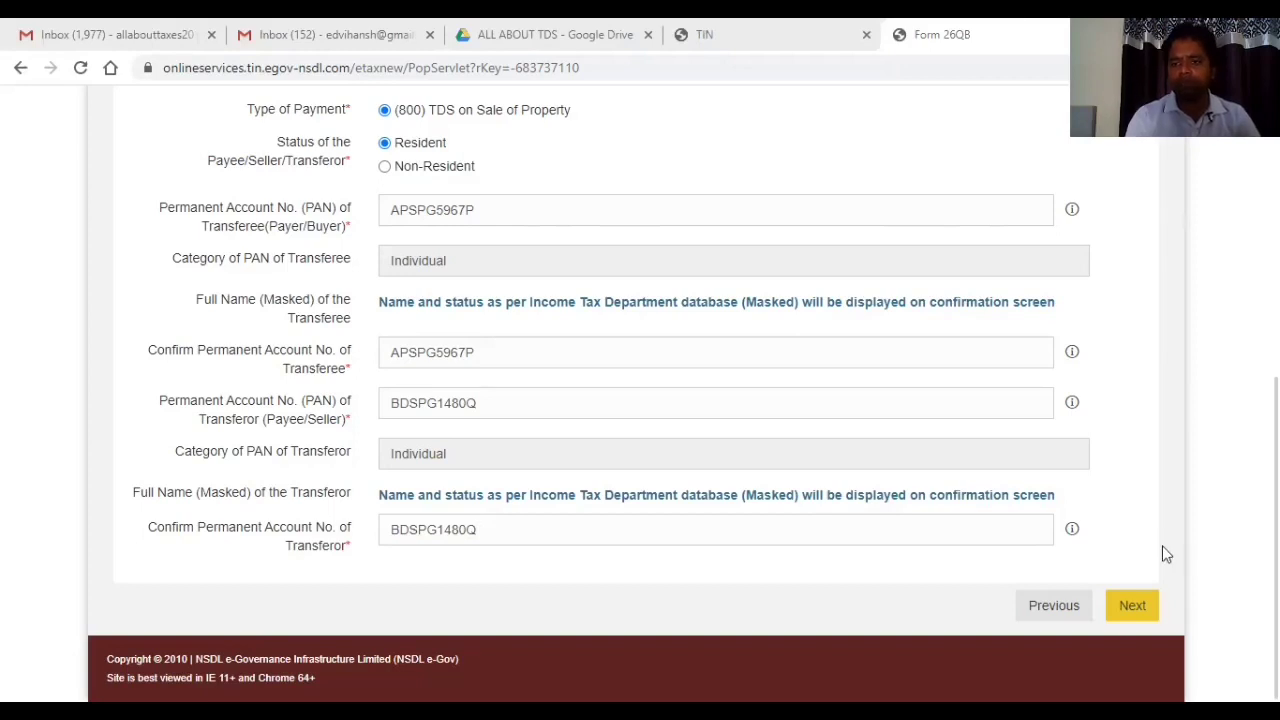
{"action": "key", "text": "Return"}
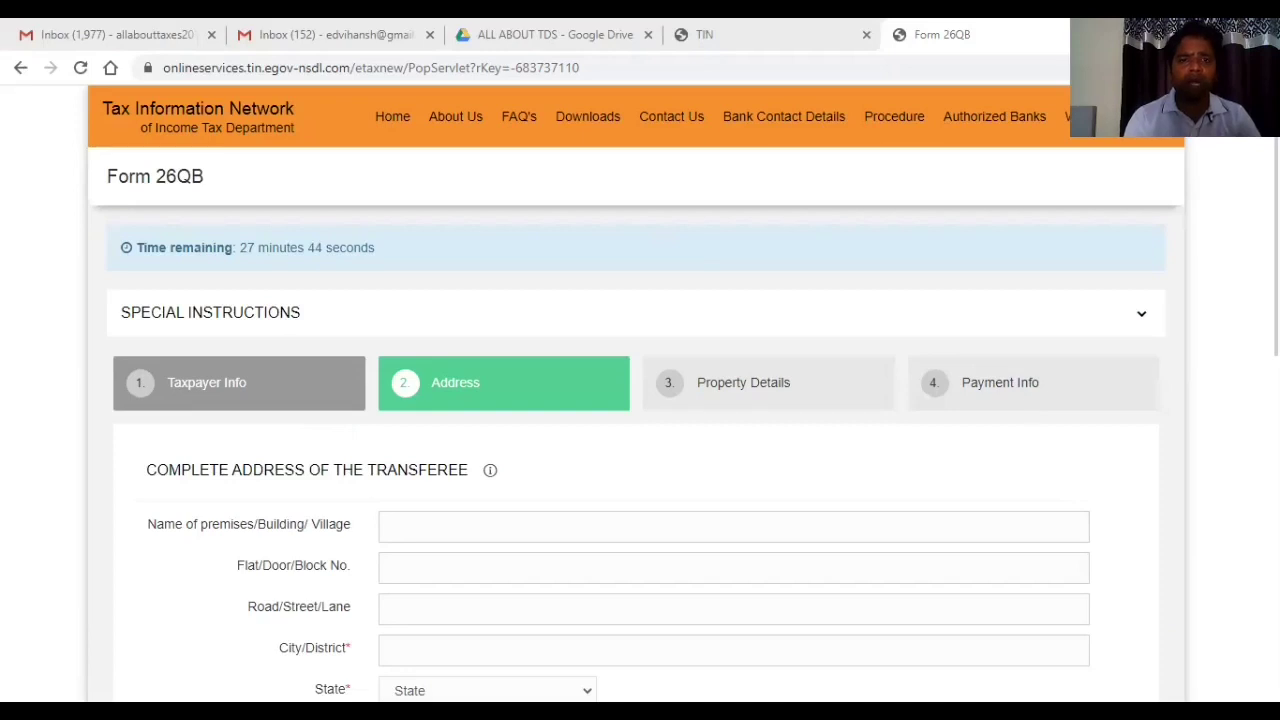
Fill in the transferee's premises name, street, city, state HARYANA and pin code.
{"action": "scroll", "coordinate": [1027, 399], "scroll_direction": "down", "scroll_amount": 3}
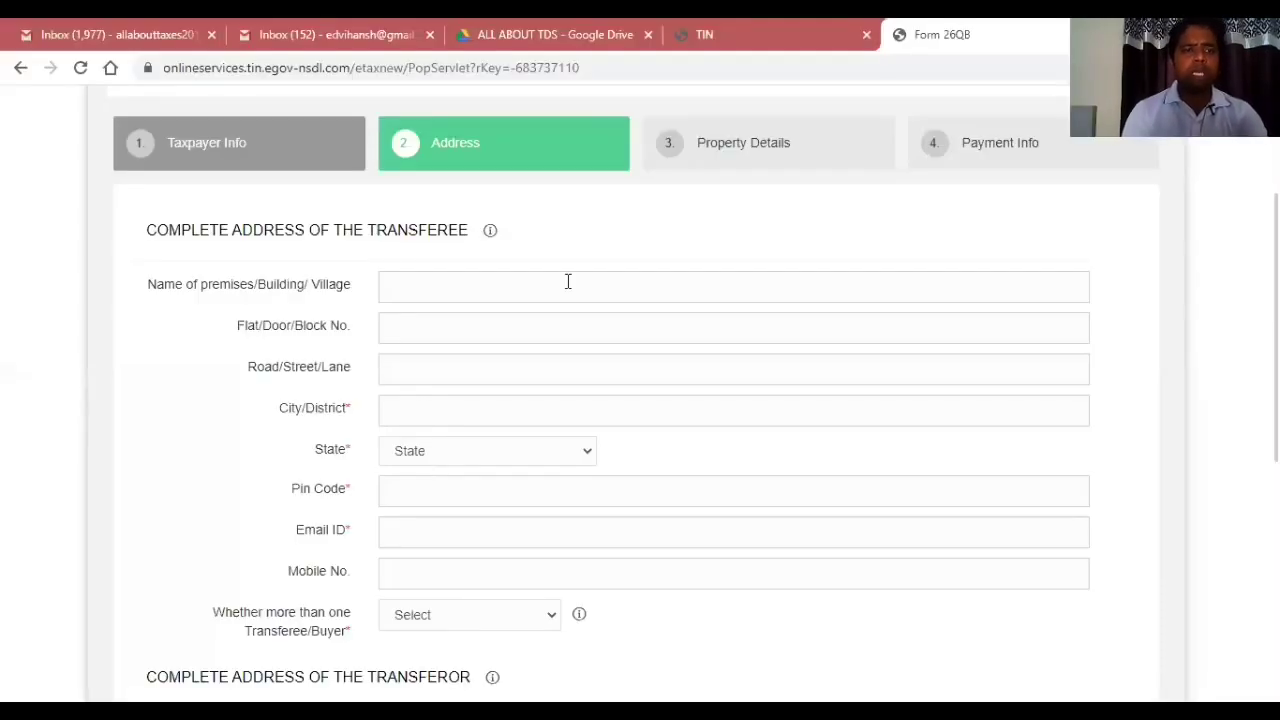
{"action": "type", "text": "MANOJ"}
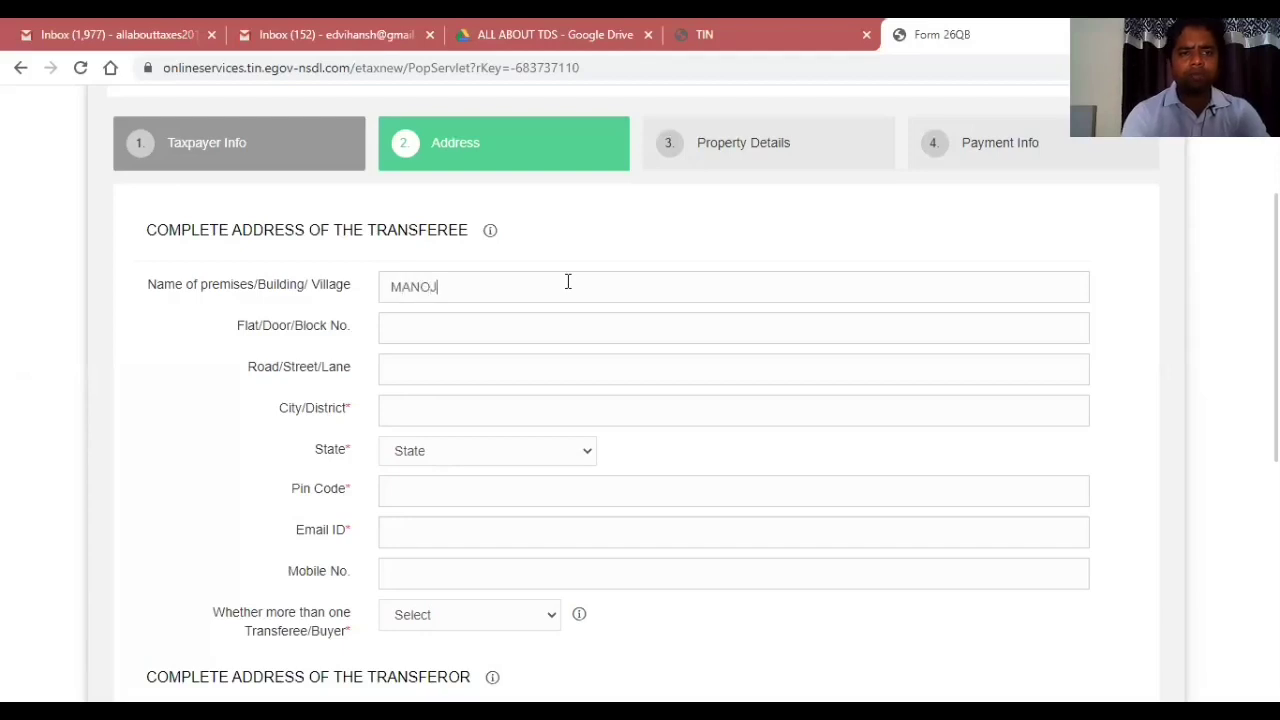
{"action": "key", "text": "BackSpace"}
{"action": "key", "text": "BackSpace"}
{"action": "key", "text": "BackSpace"}
{"action": "key", "text": "BackSpace"}
{"action": "key", "text": "BackSpace"}
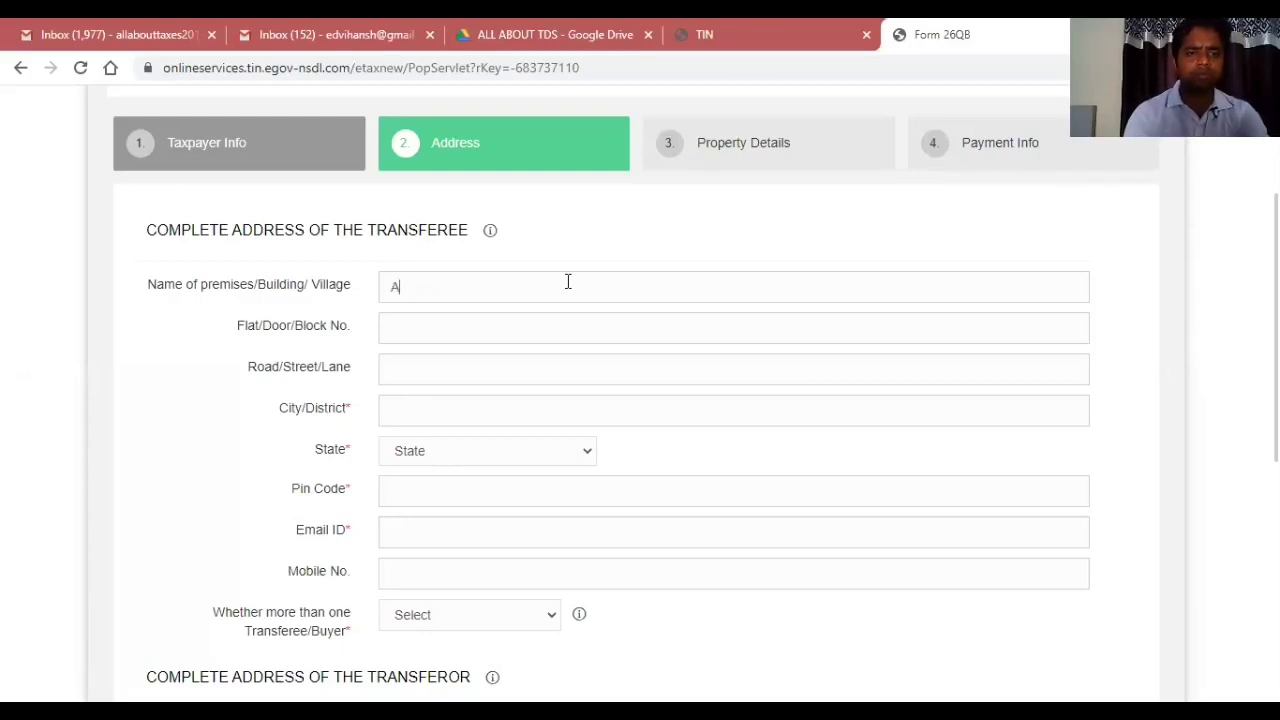
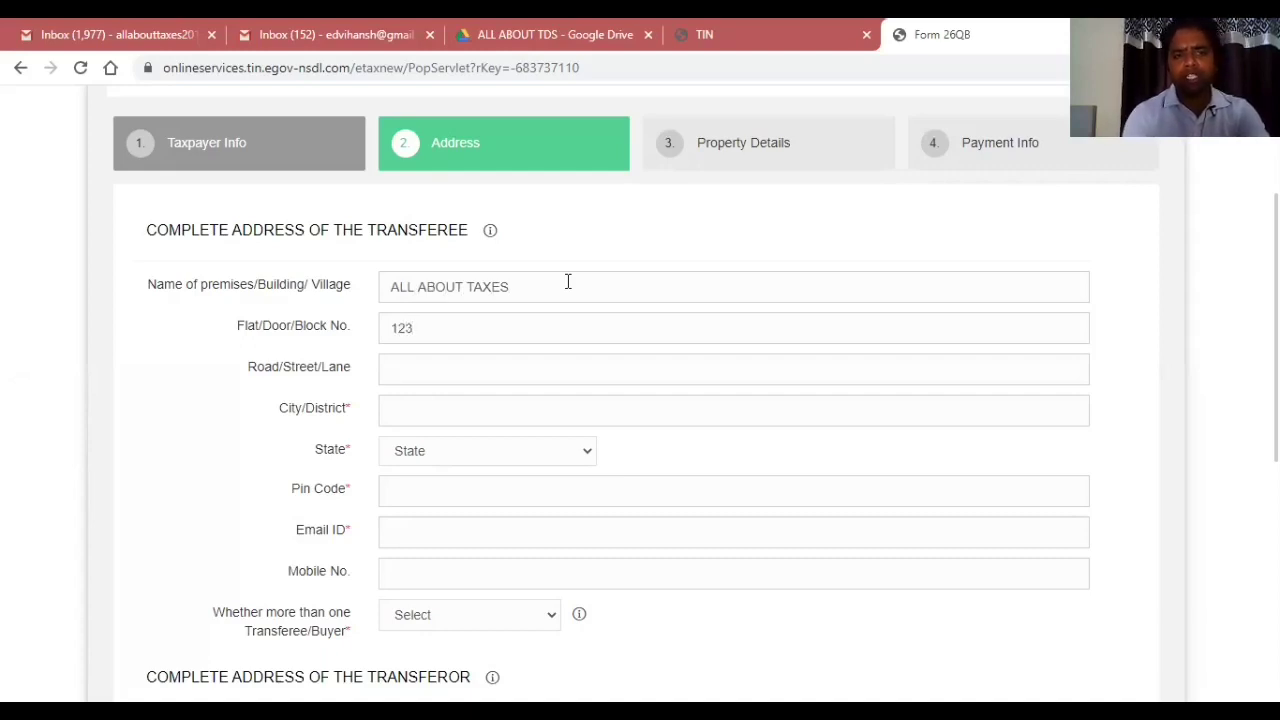
{"action": "key", "text": "Tab"}
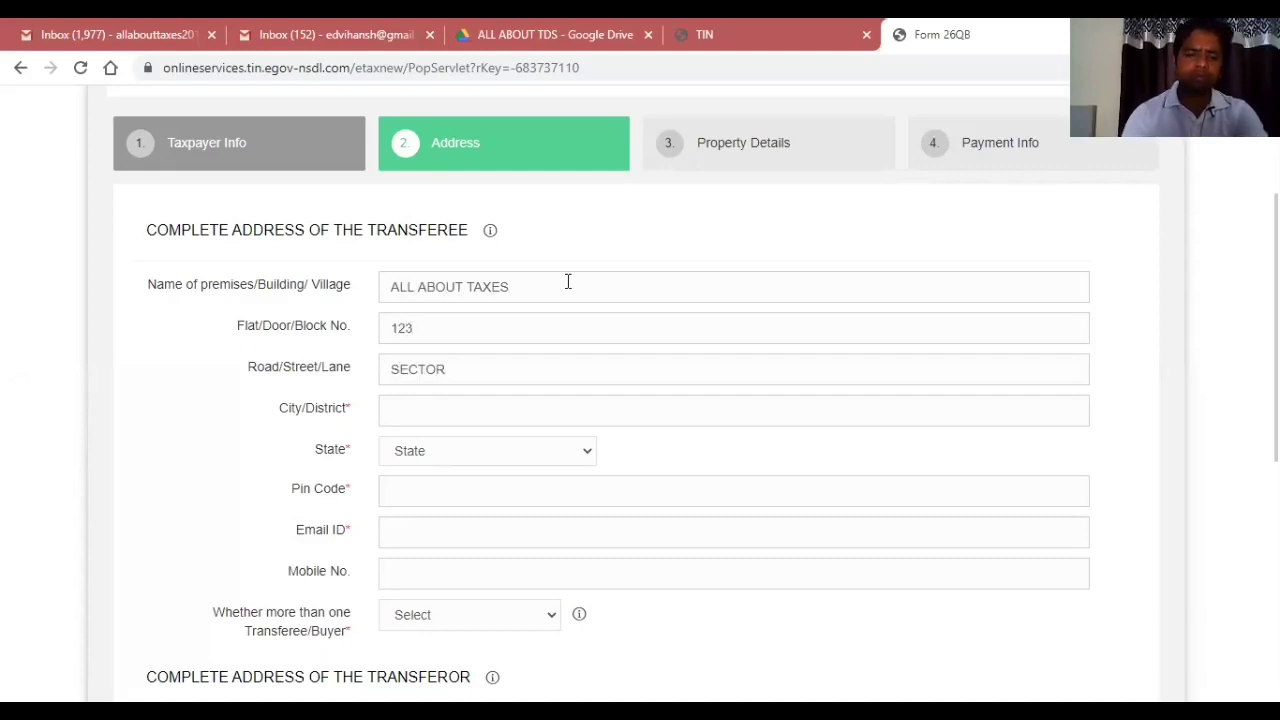
{"action": "key", "text": "Tab"}
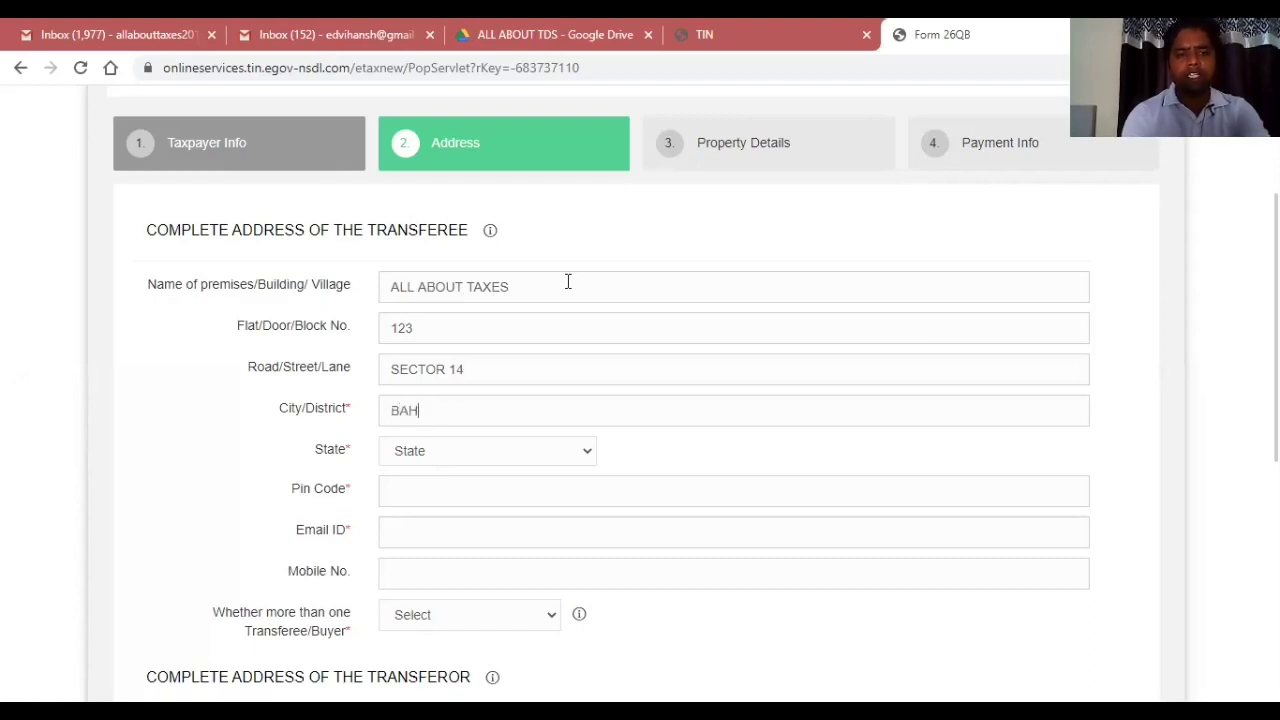
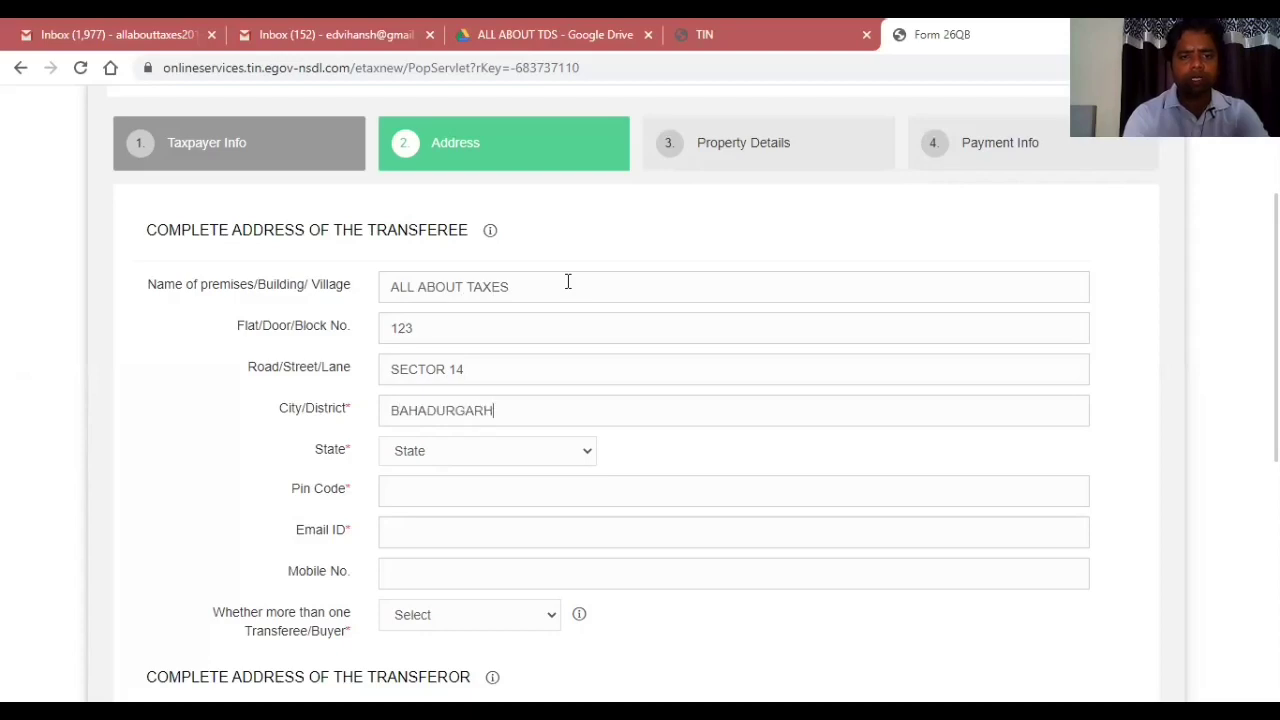
{"action": "key", "text": "Tab"}
{"action": "key", "text": "Tab"}
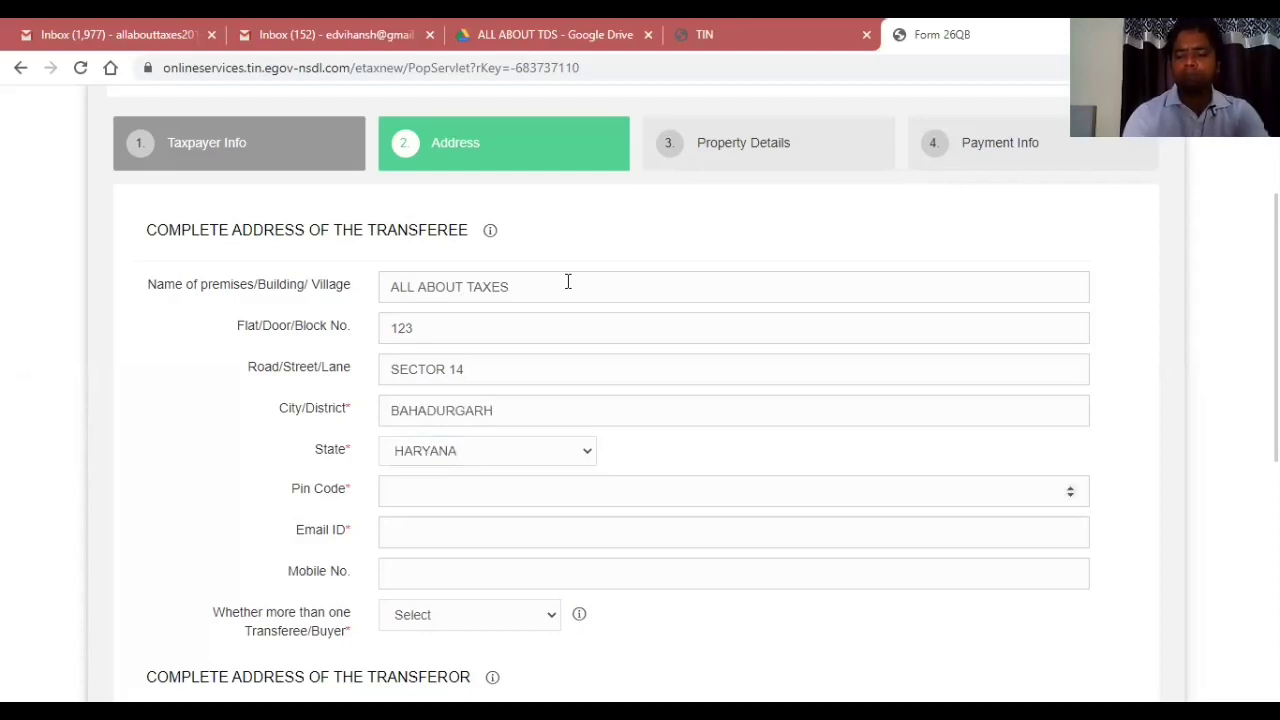
Enter the transferee's e-mail and mobile number and answer No to more than one buyer.
{"action": "key", "text": "Tab"}
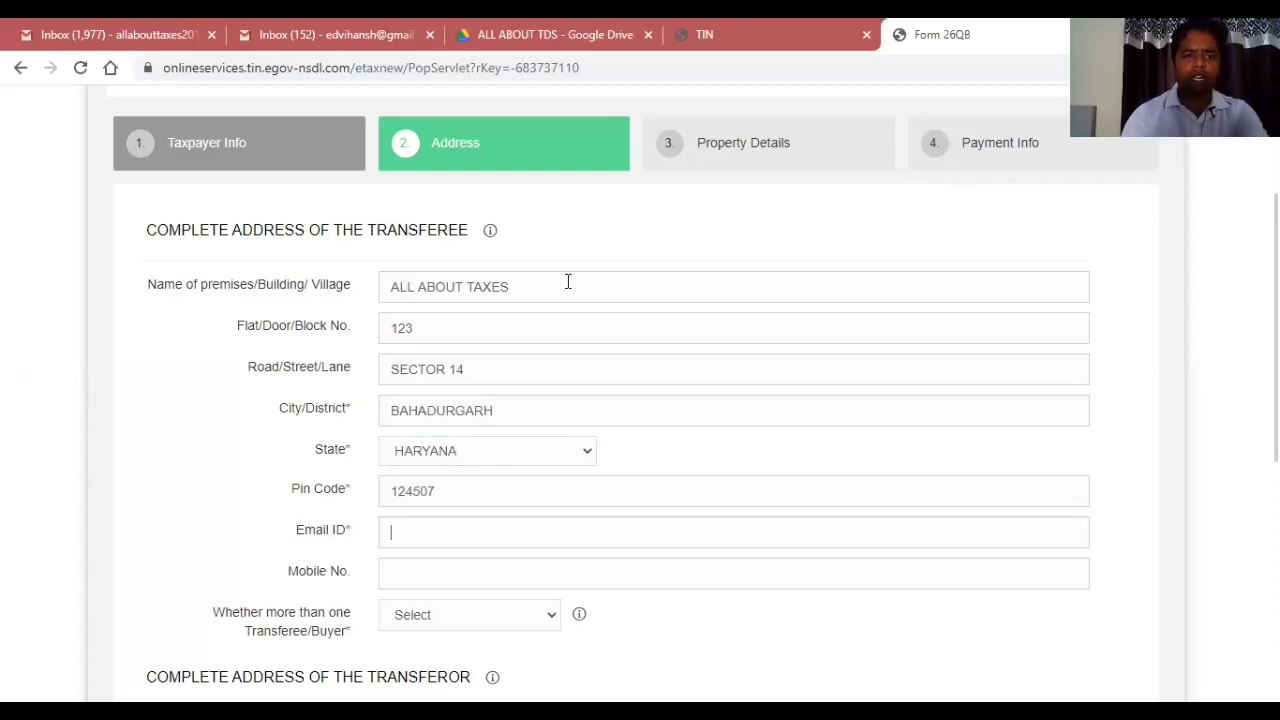
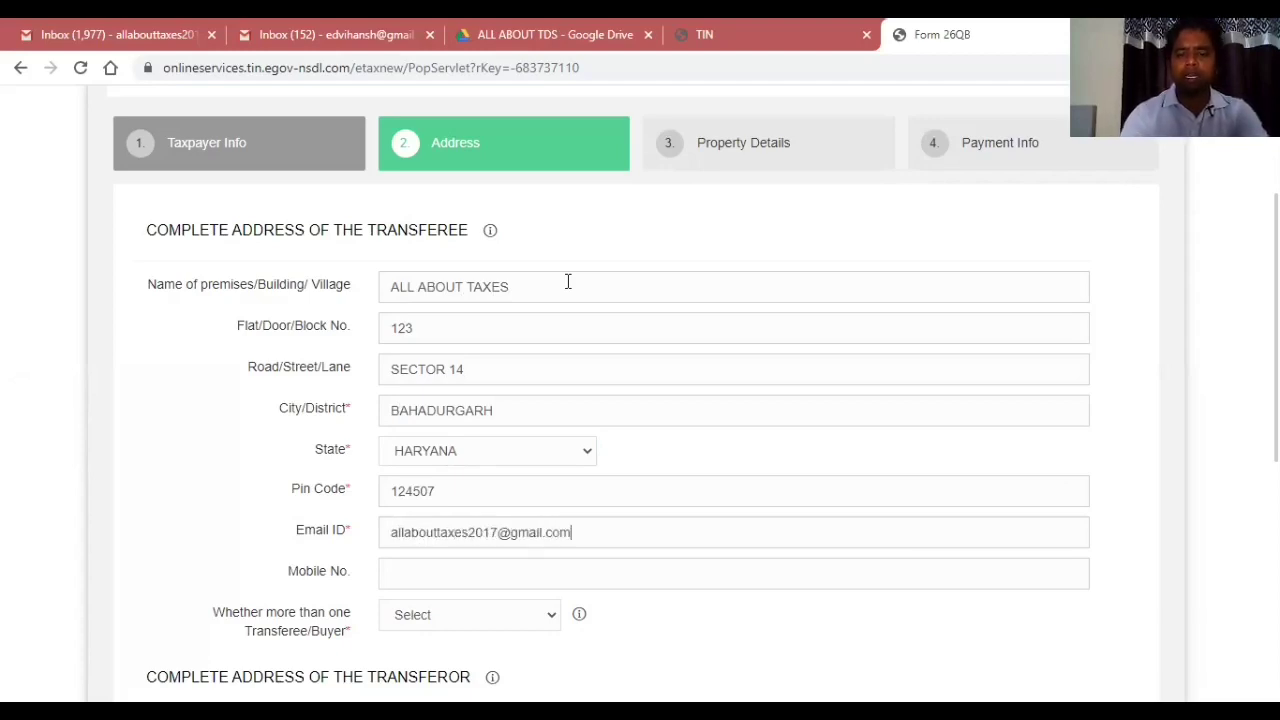
{"action": "key", "text": "Tab"}
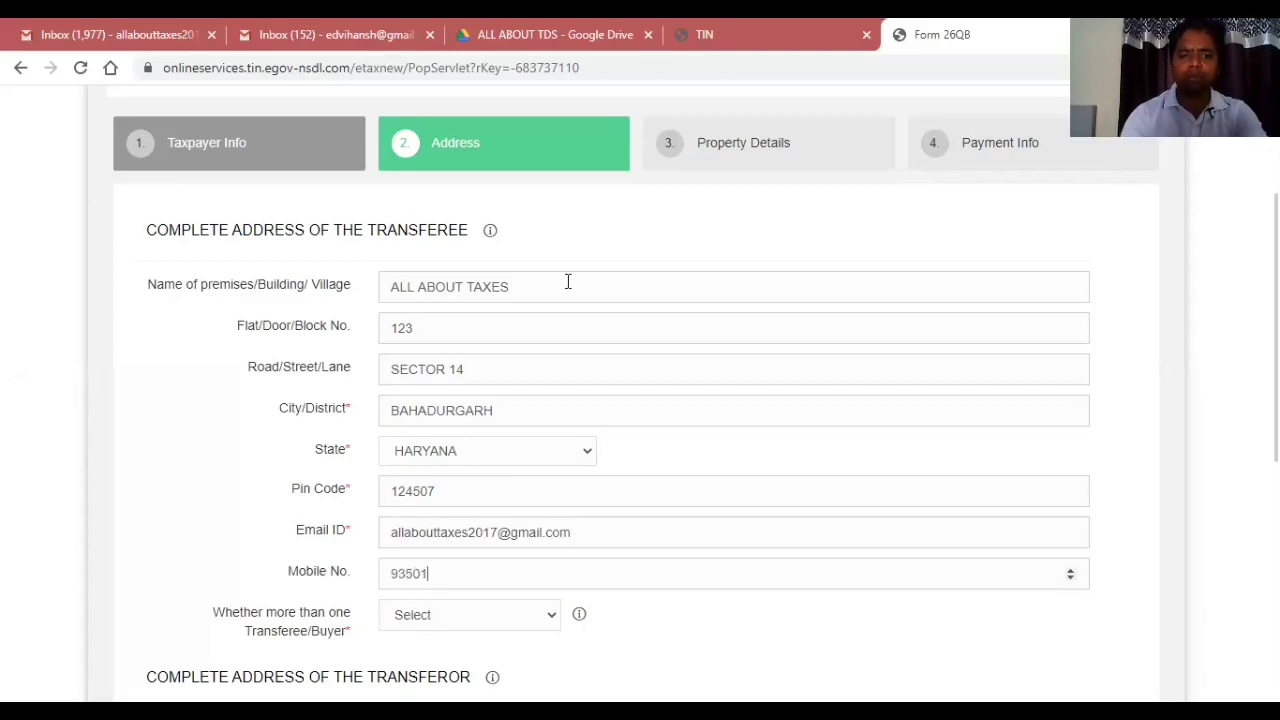
{"action": "key", "text": "Tab"}
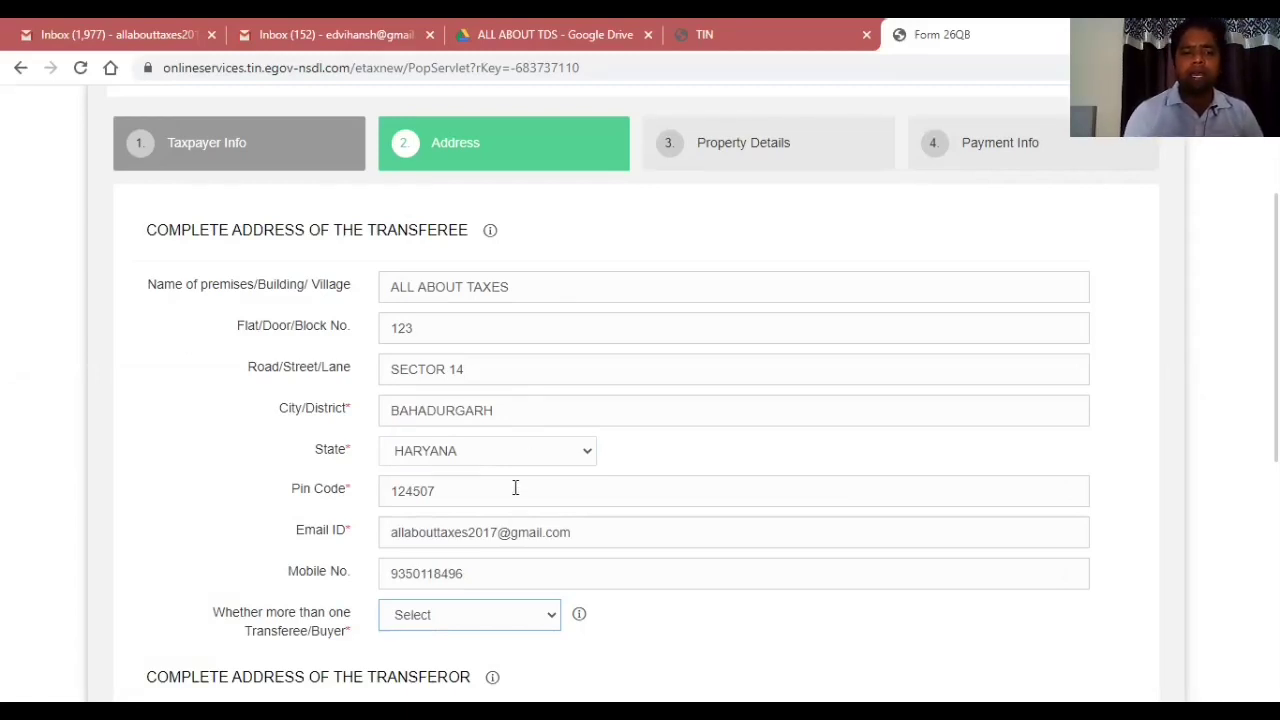
{"action": "left_click", "coordinate": [435, 615]}
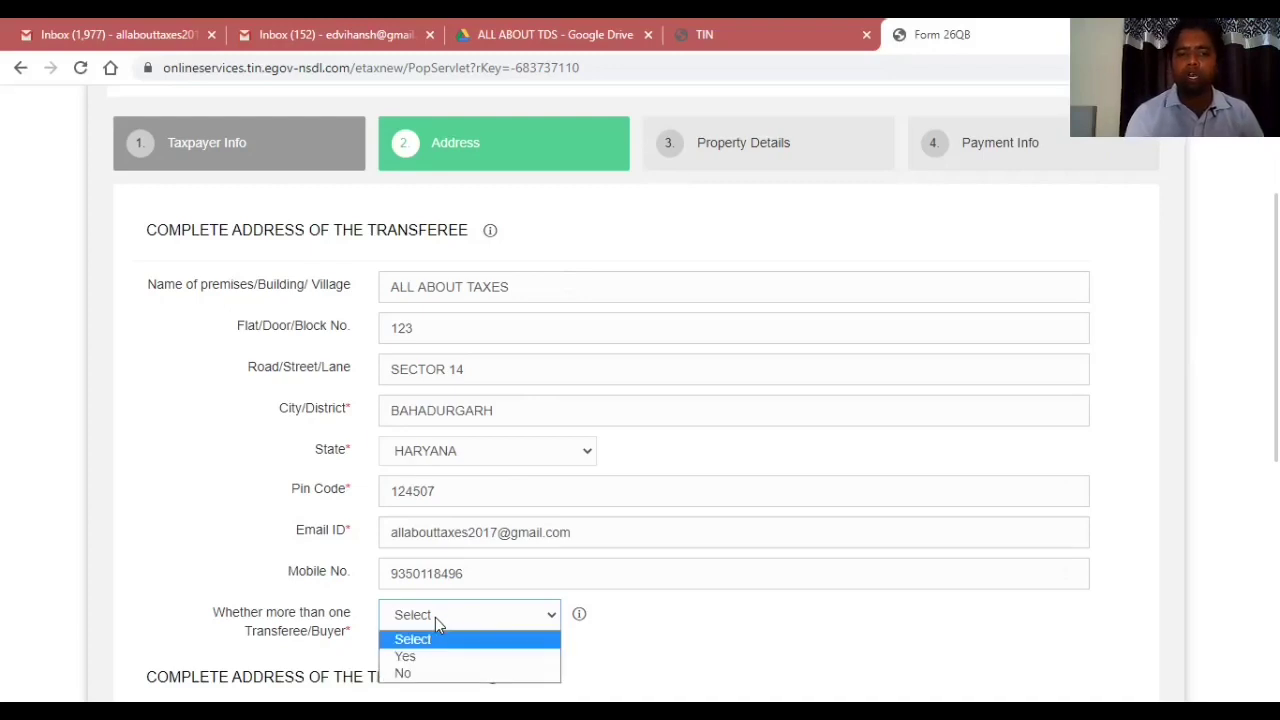
{"action": "key", "text": "Return"}
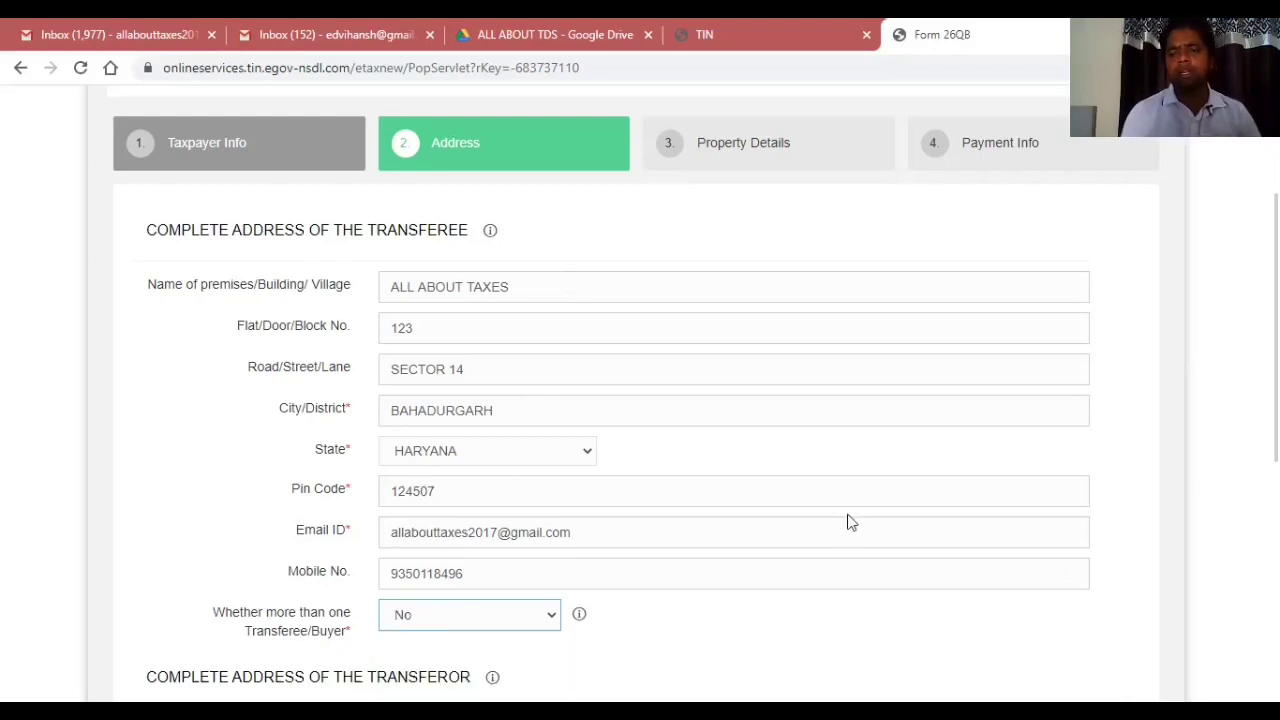
Fill in the transferor's premises name, flat number, street, city, state HARYANA and pin code.
{"action": "scroll", "coordinate": [640, 400], "scroll_direction": "down", "scroll_amount": 4}
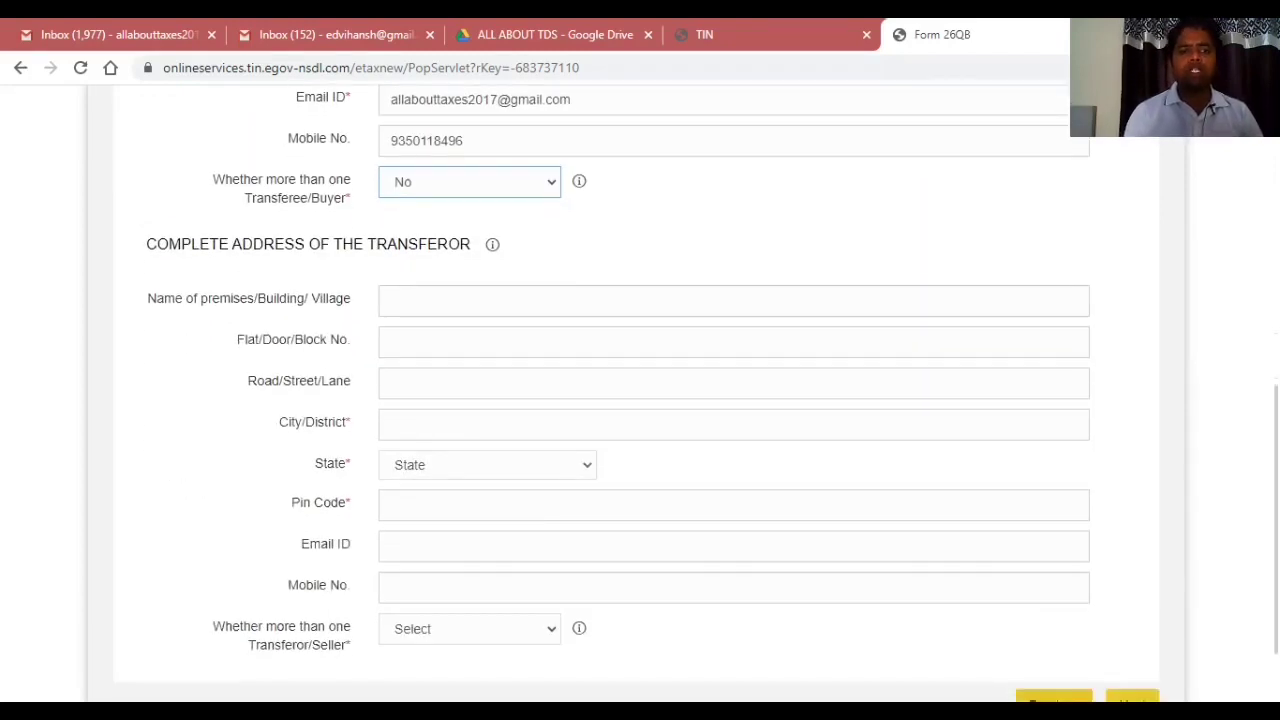
{"action": "left_click", "coordinate": [527, 312]}
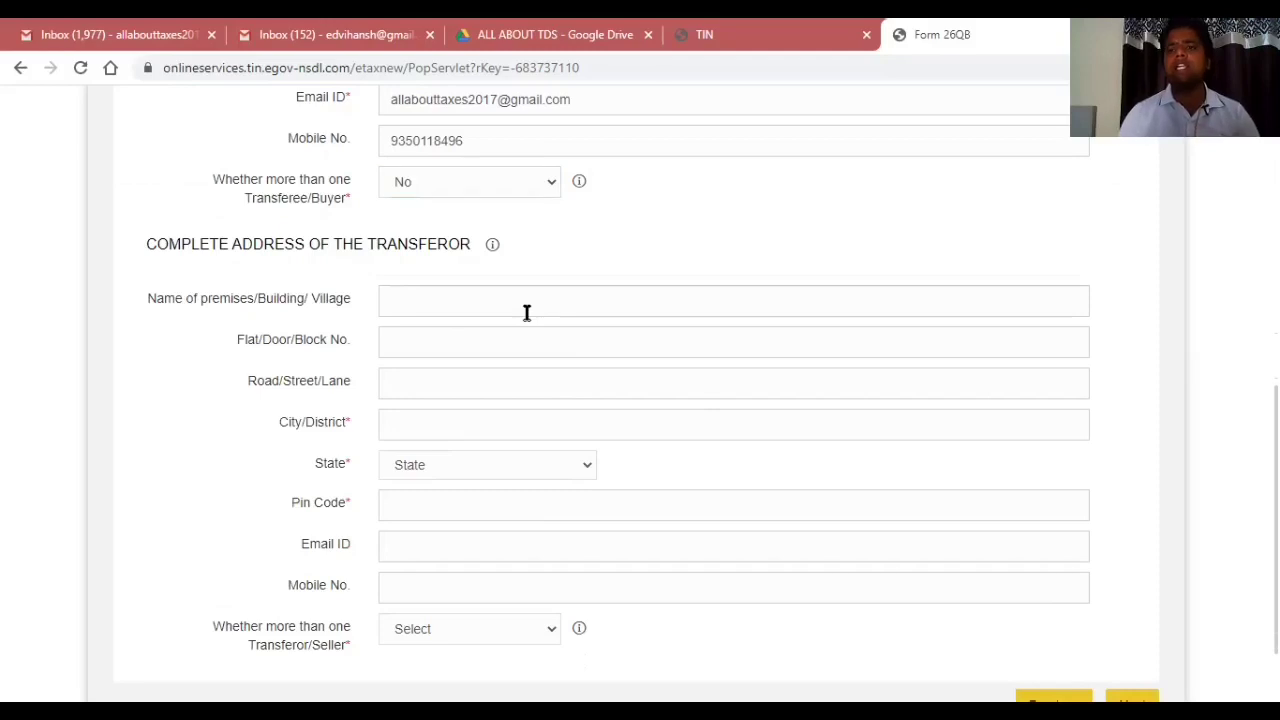
{"action": "type", "text": "all"}
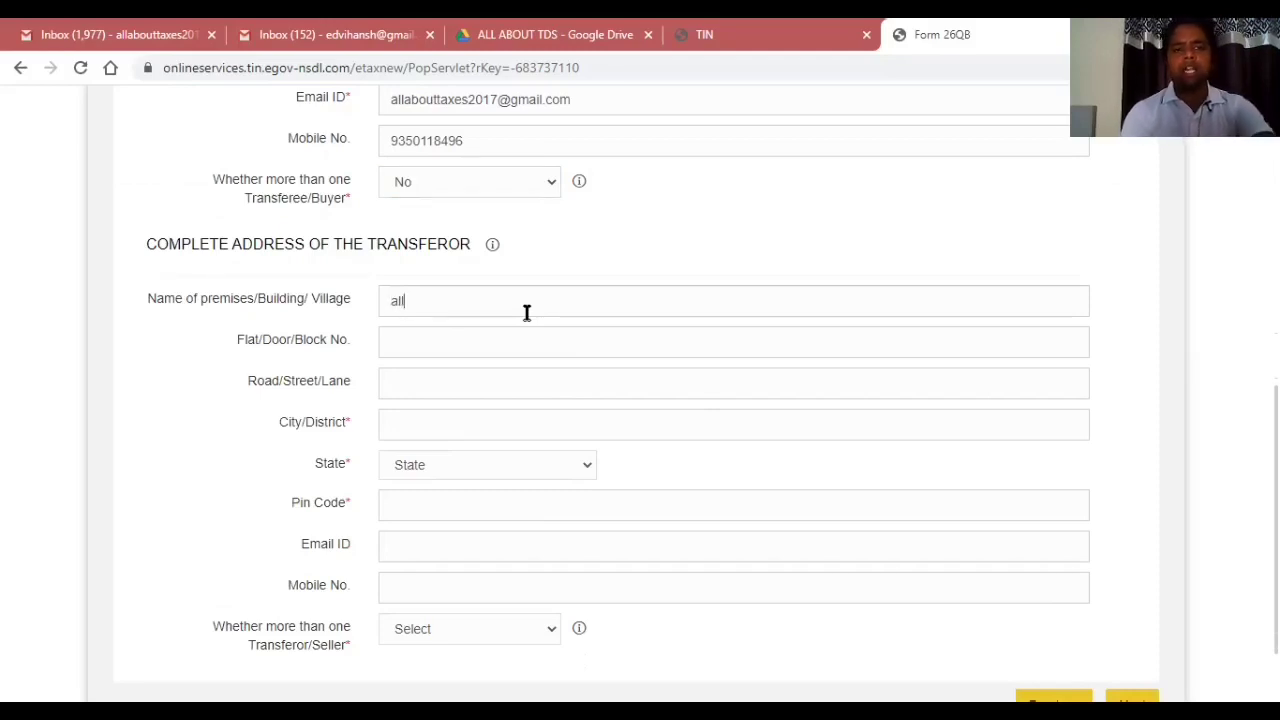
{"action": "key", "text": "BackSpace"}
{"action": "key", "text": "BackSpace"}
{"action": "key", "text": "BackSpace"}
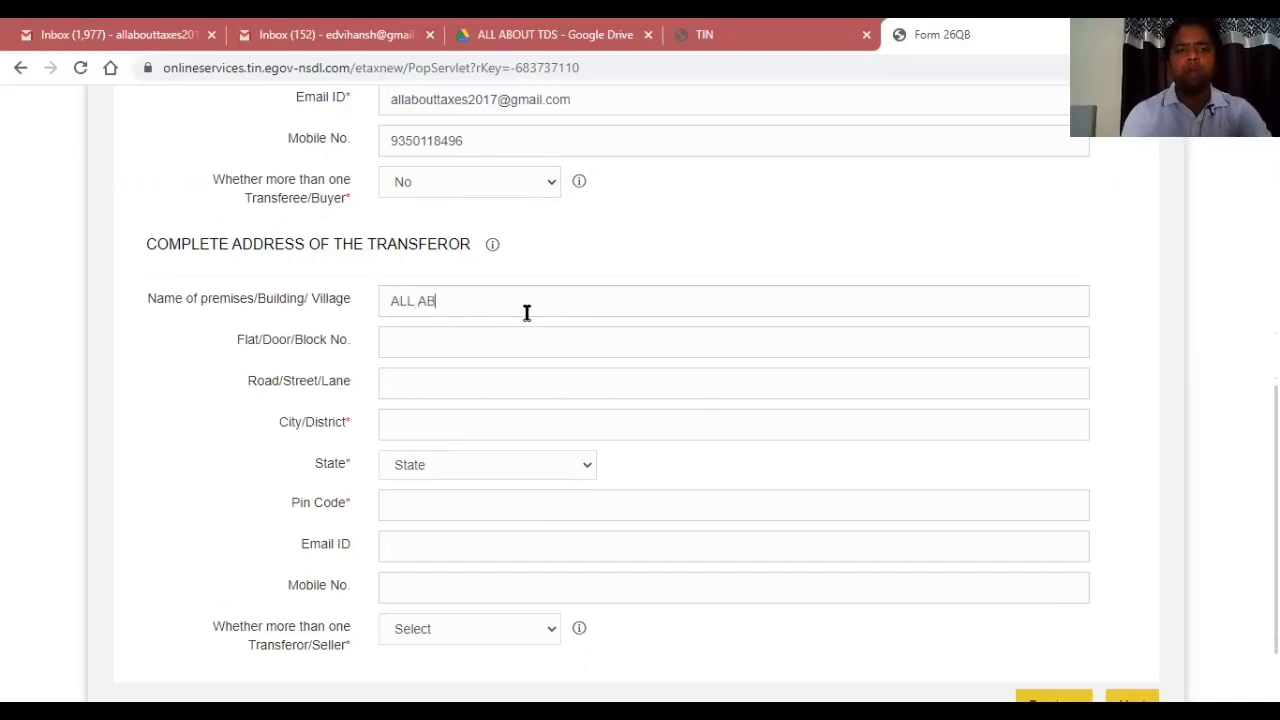
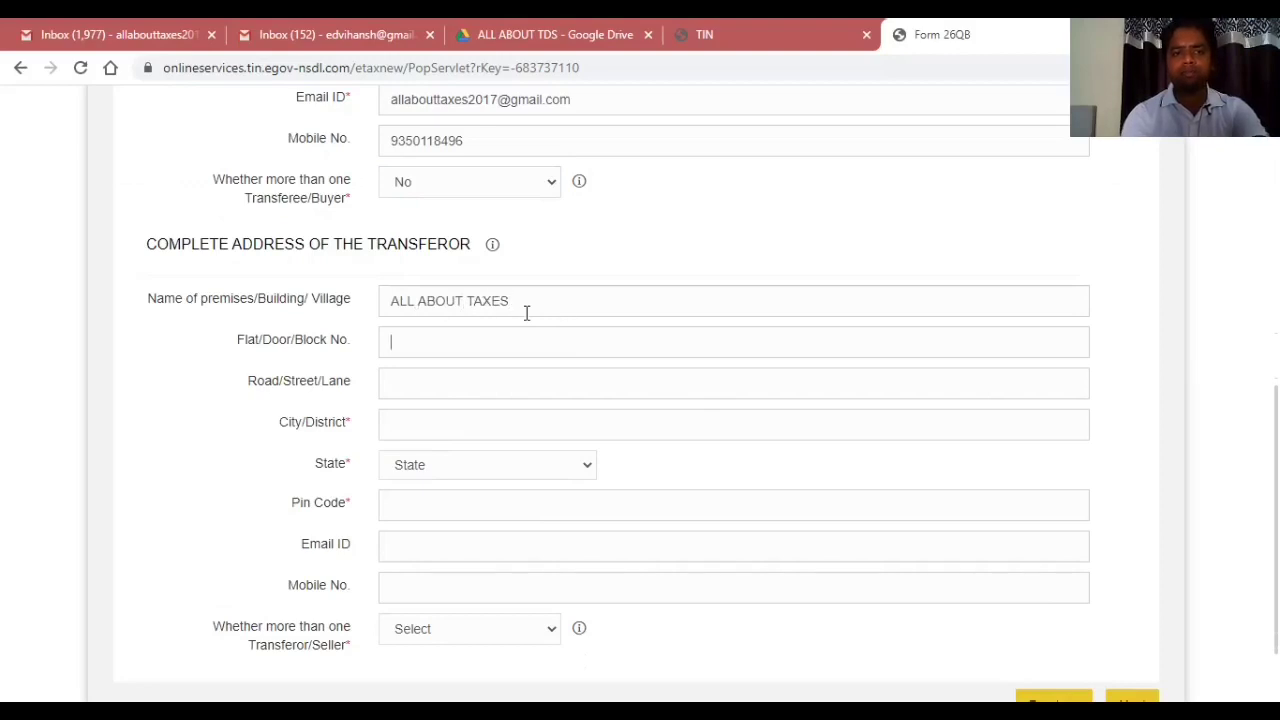
{"action": "key", "text": "Tab"}
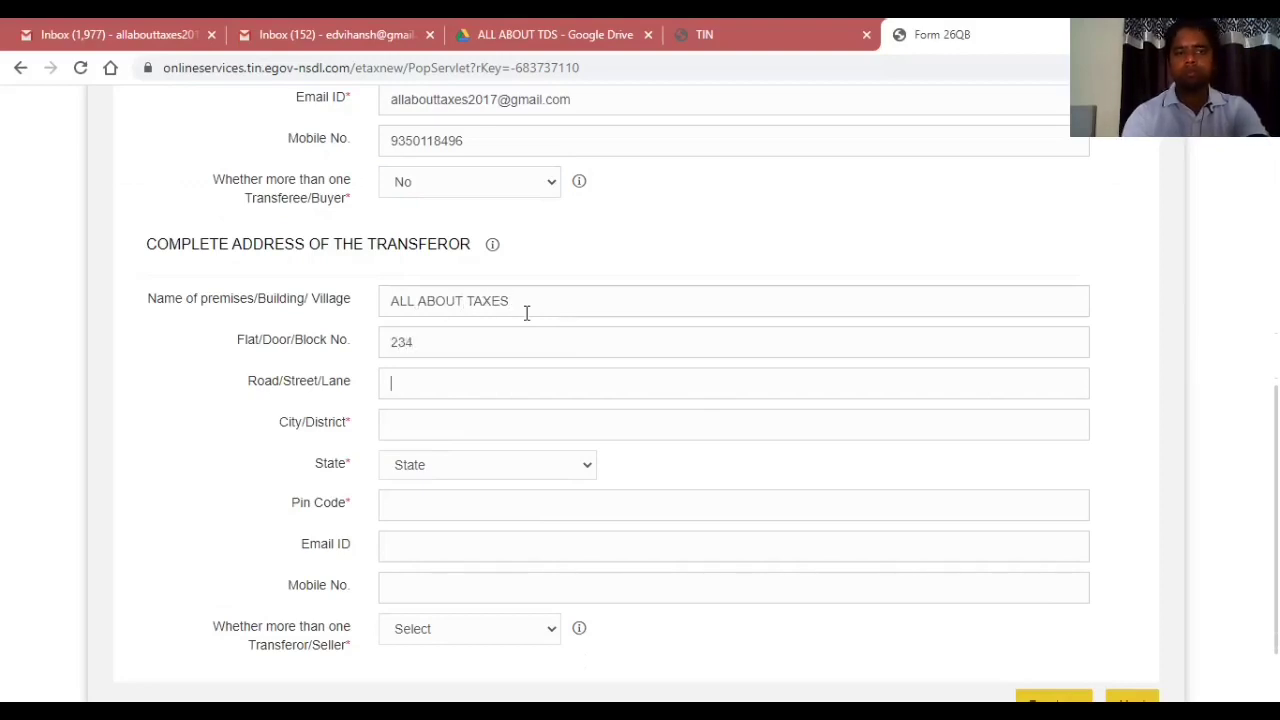
{"action": "key", "text": "Tab"}
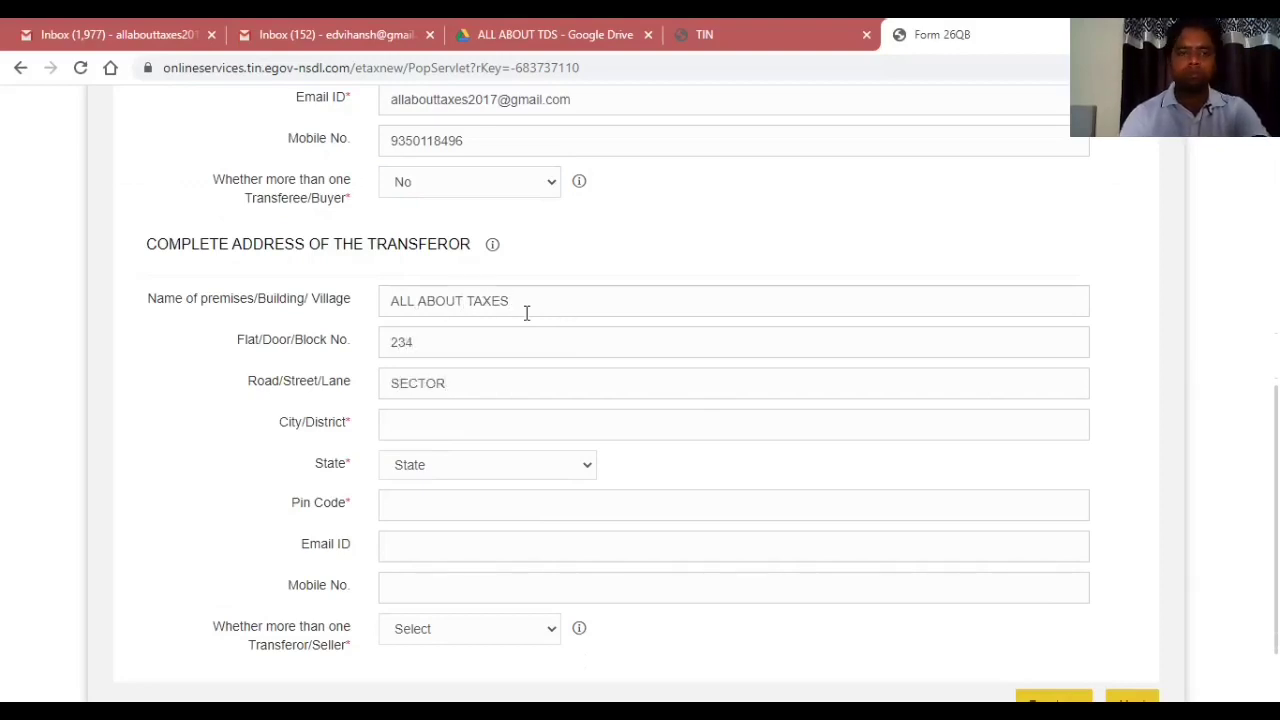
{"action": "key", "text": "Tab"}
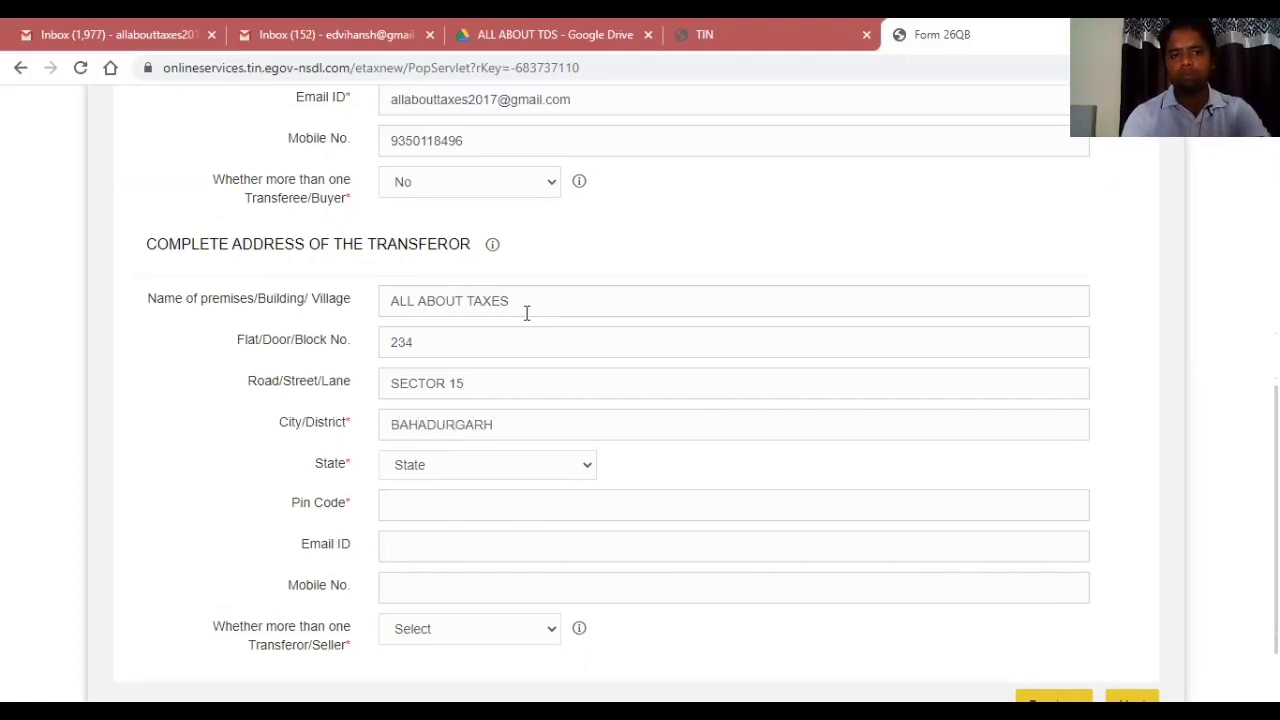
{"action": "key", "text": "Tab"}
{"action": "key", "text": "Tab"}
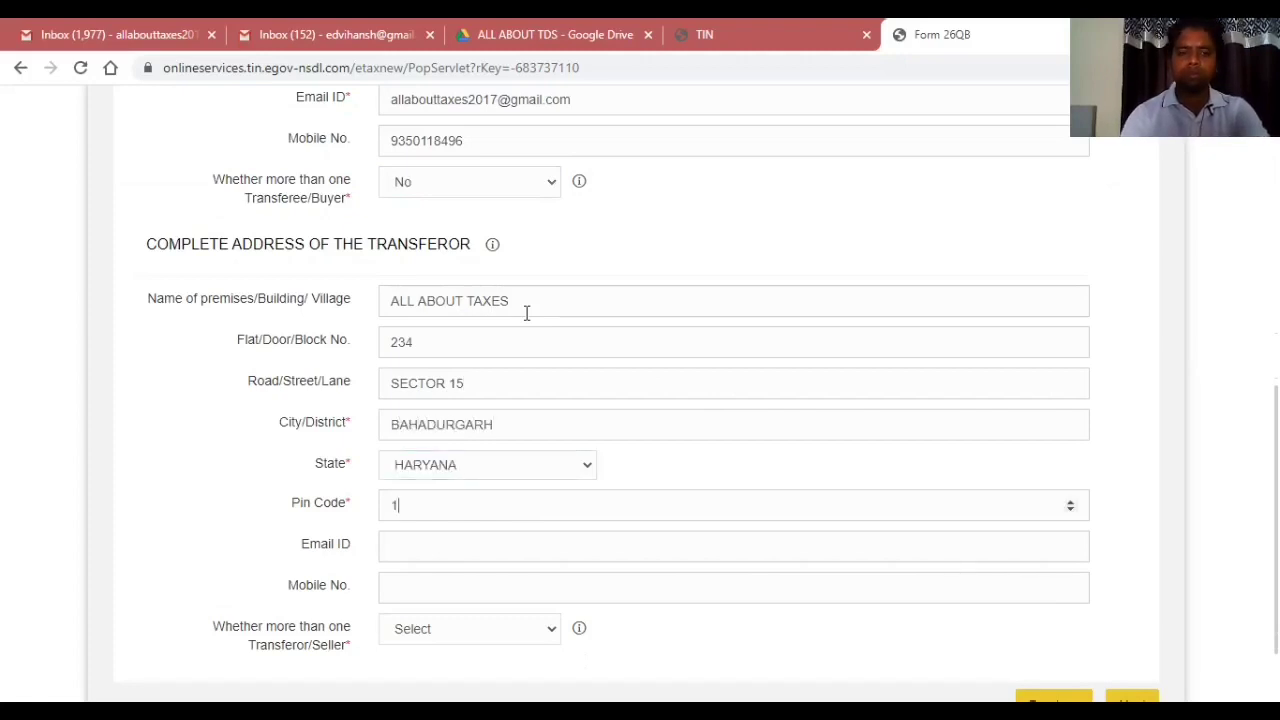
Enter the transferor's e-mail address and mobile number.
{"action": "key", "text": "Tab"}
{"action": "type", "text": "AL"}
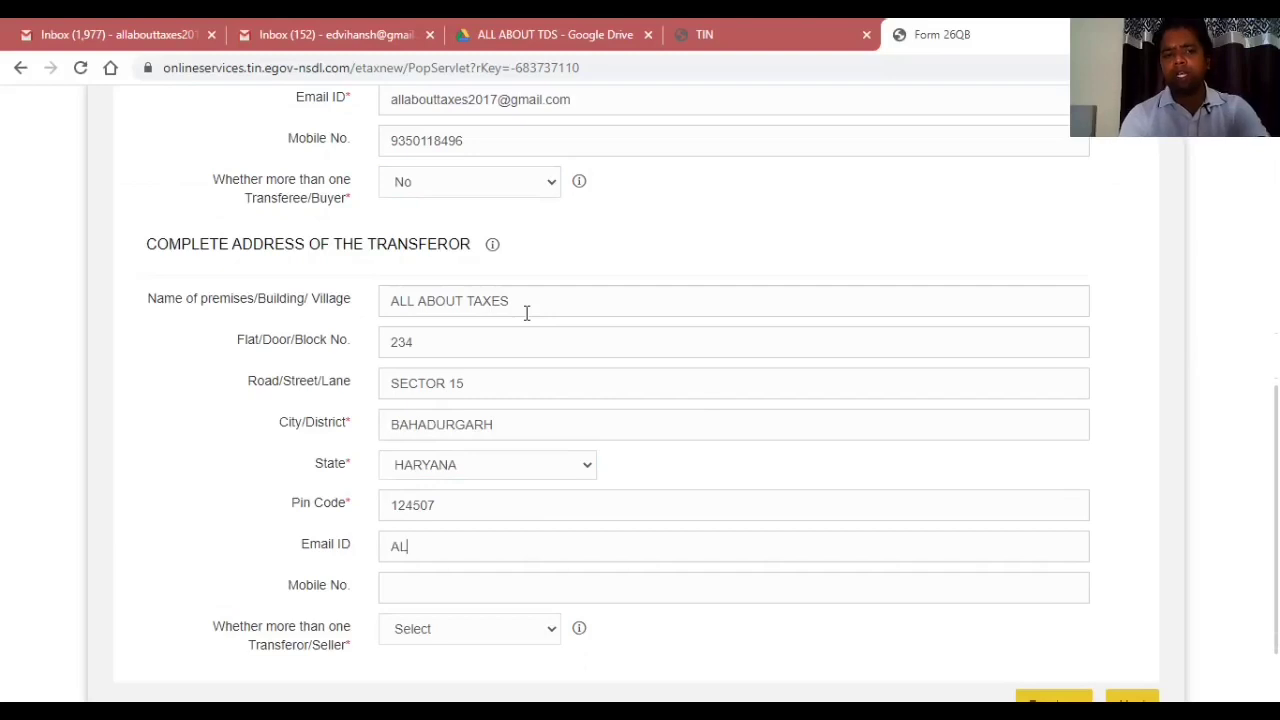
{"action": "key", "text": "BackSpace"}
{"action": "key", "text": "BackSpace"}
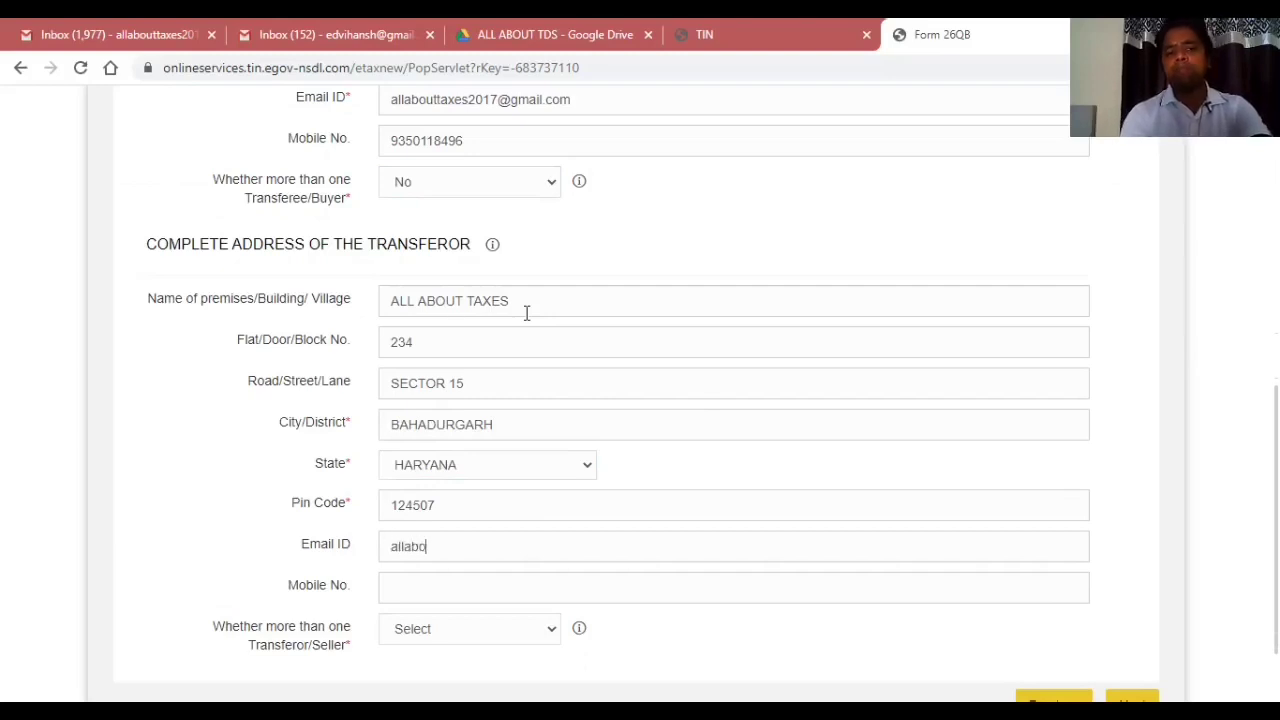
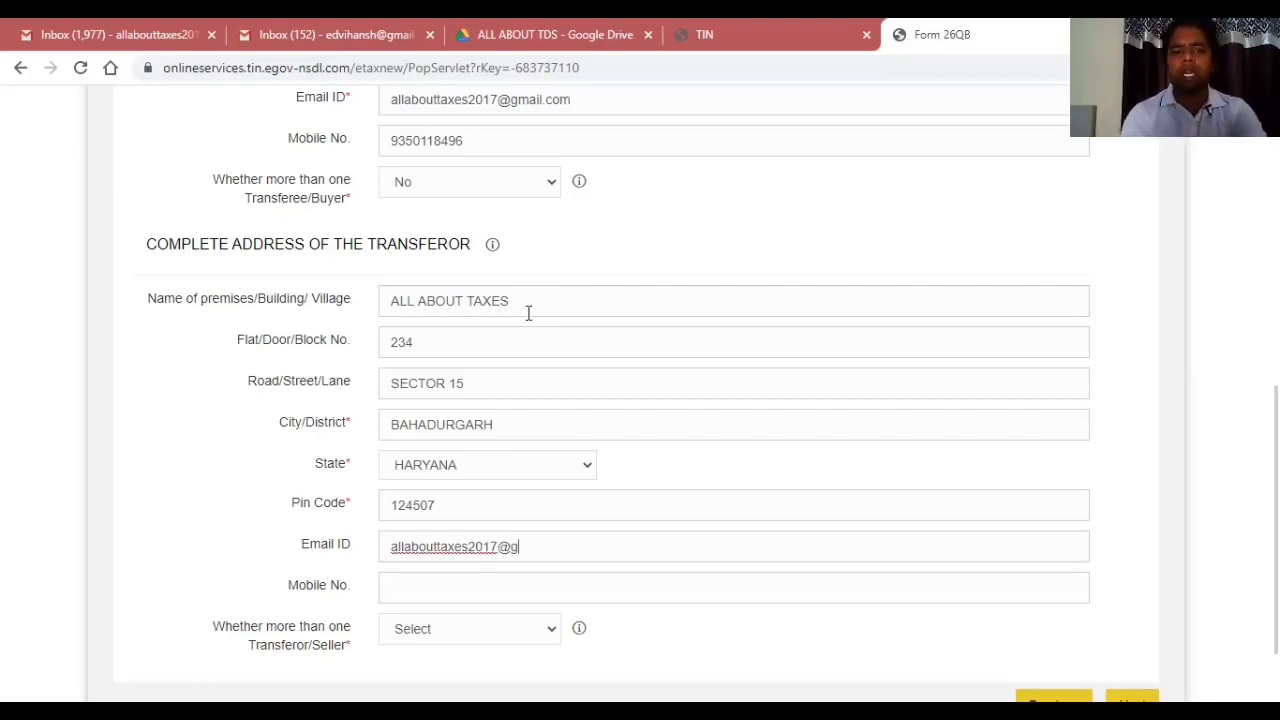
{"action": "key", "text": "Tab"}
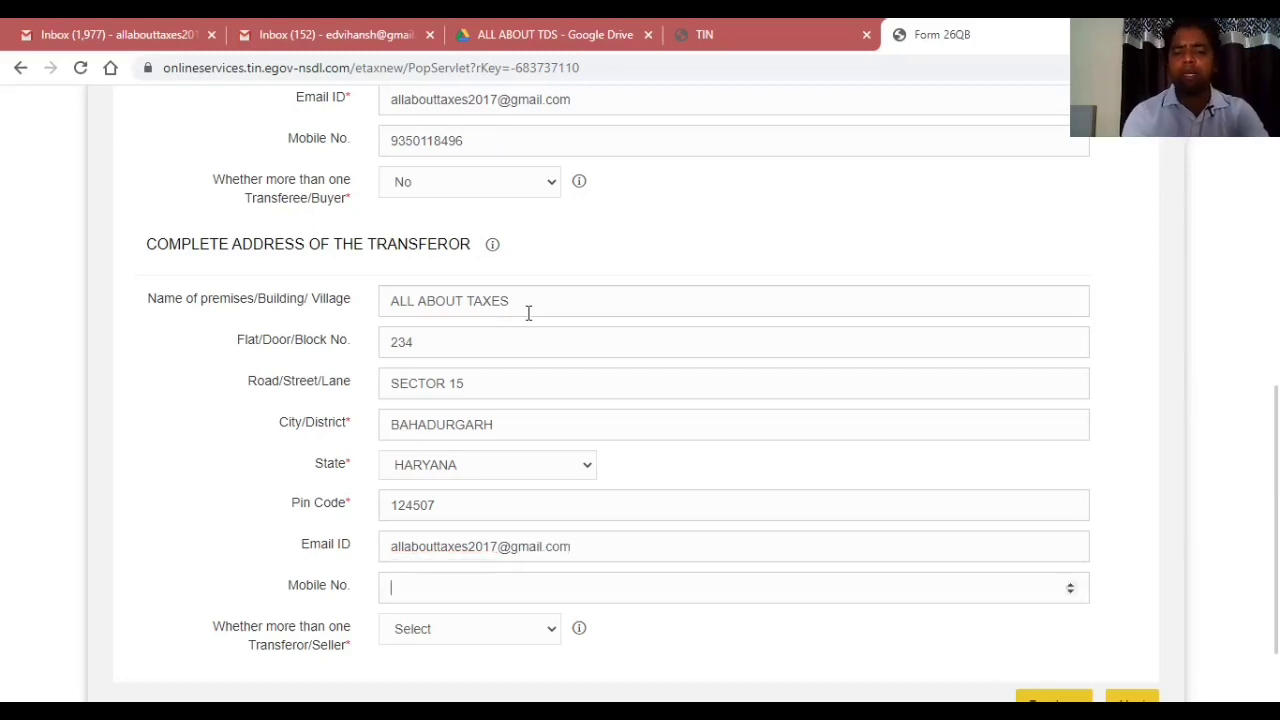
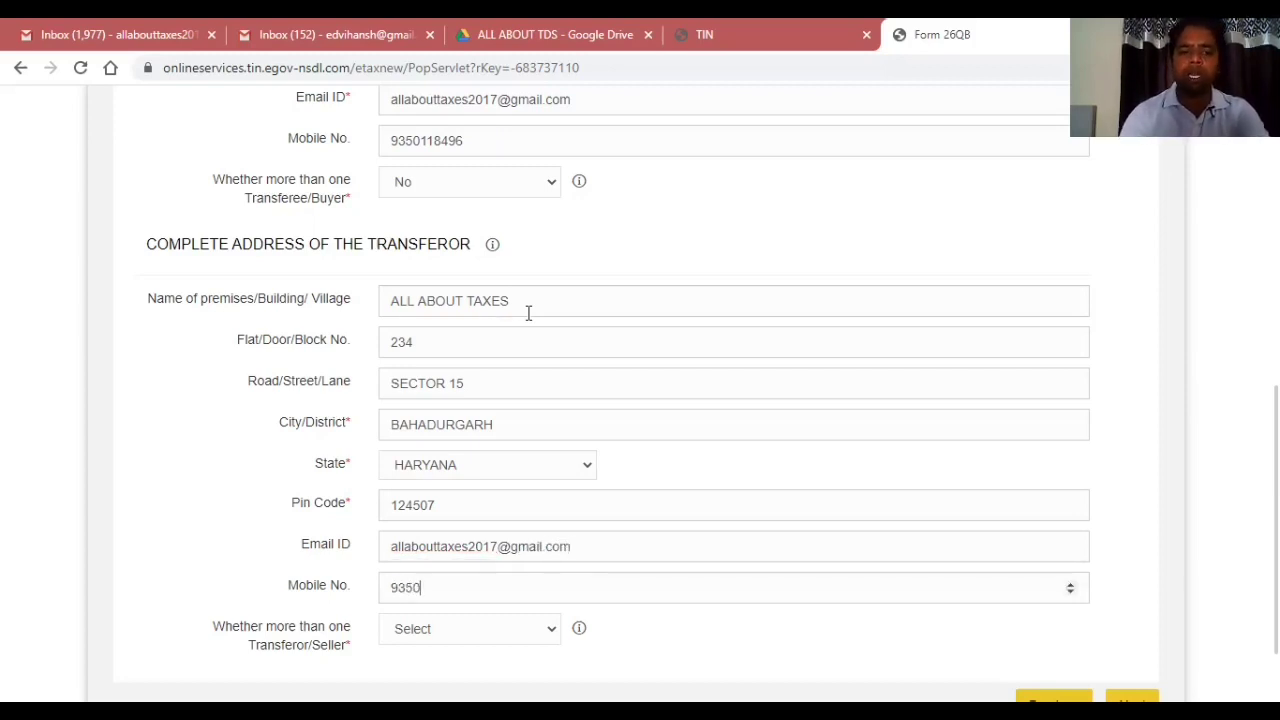
{"action": "key", "text": "Tab"}
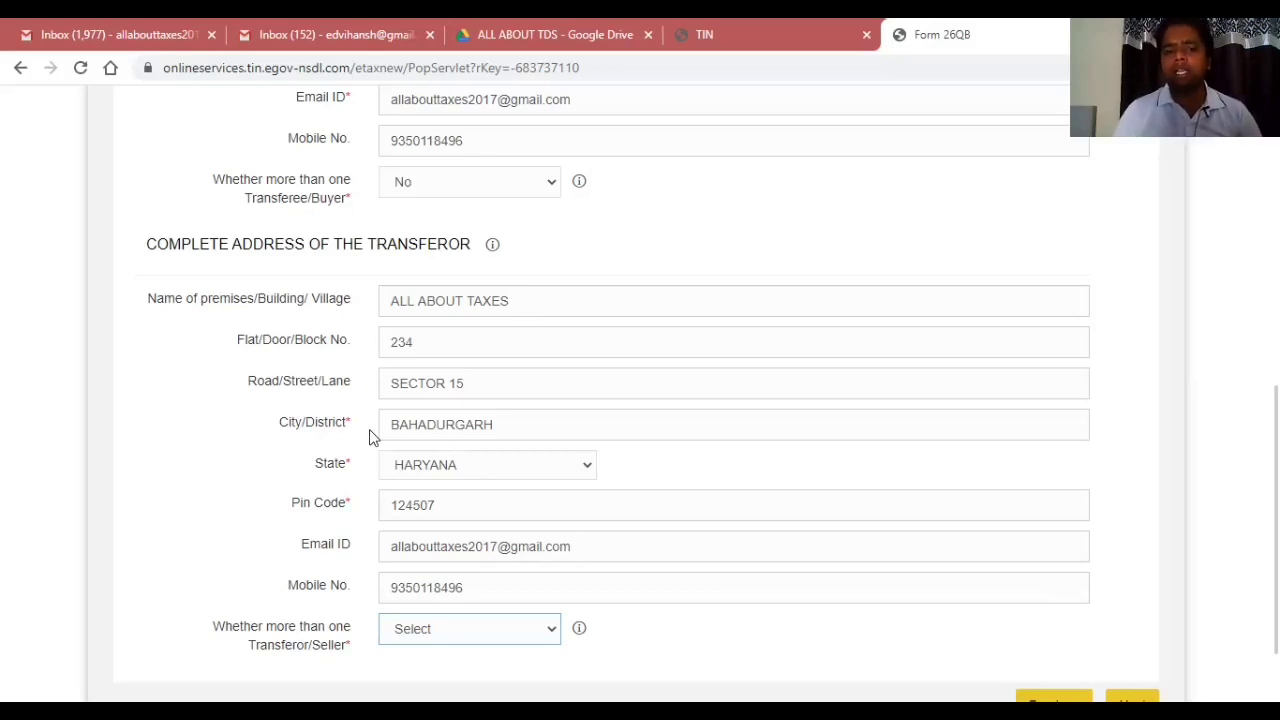
Answer No to 'Whether more than one Transferor/Seller' and advance to Property Details.
{"action": "left_click", "coordinate": [418, 630]}
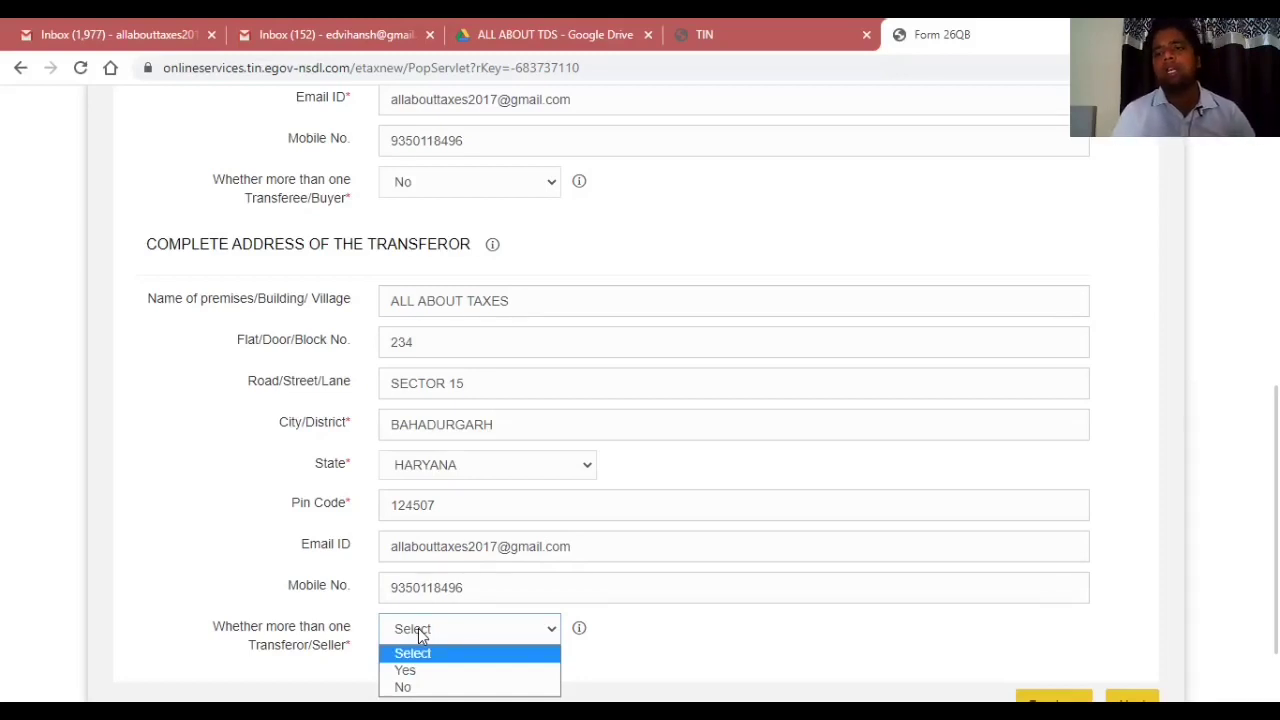
{"action": "key", "text": "Down"}
{"action": "key", "text": "Down"}
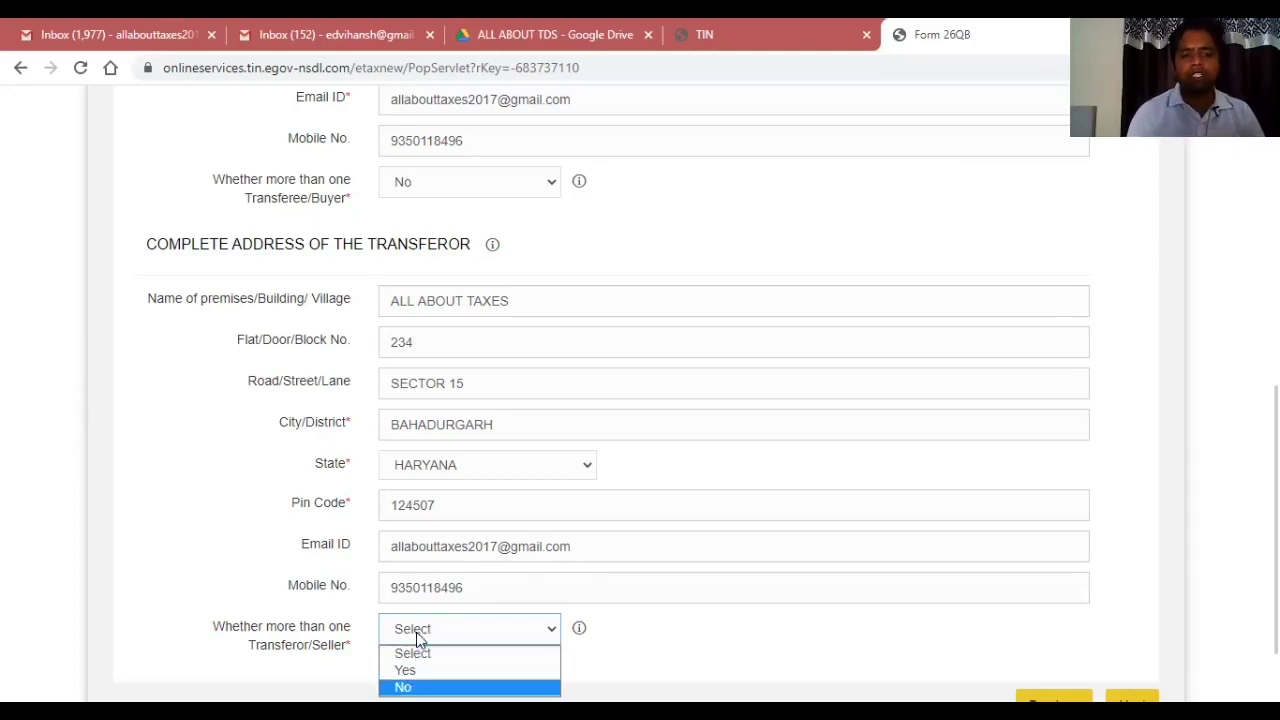
{"action": "key", "text": "Return"}
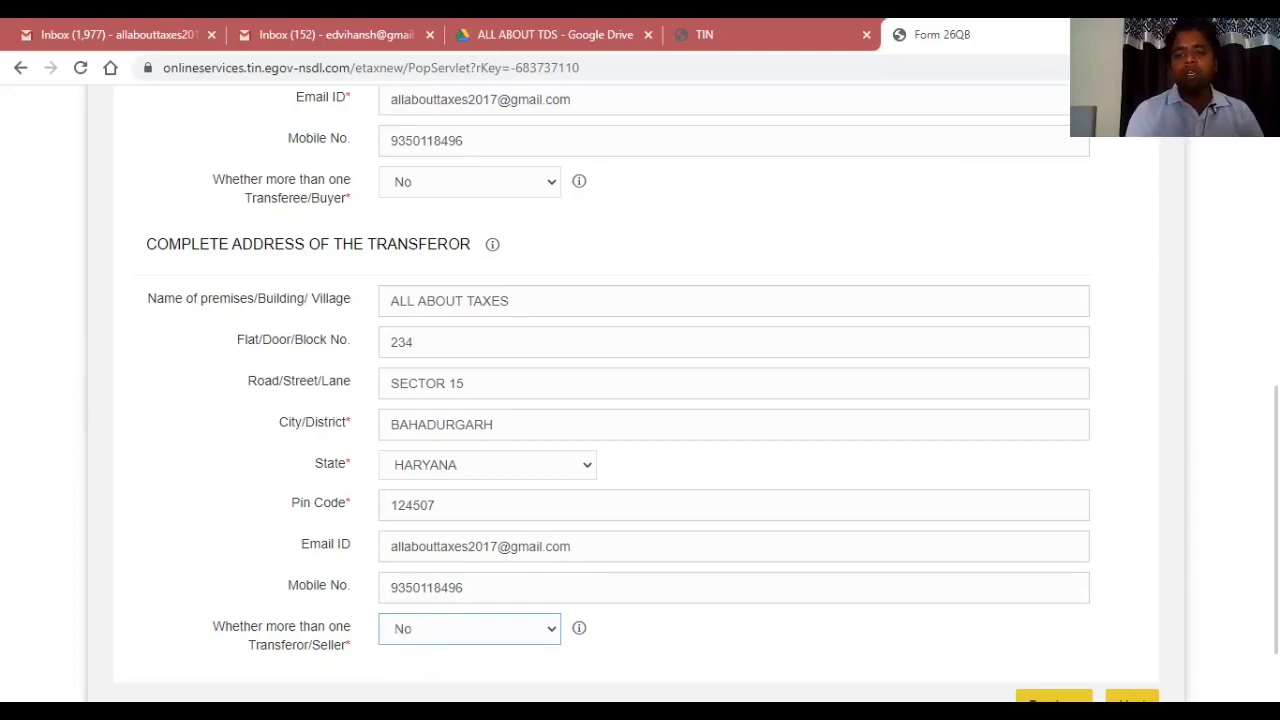
{"action": "key", "text": "Tab"}
{"action": "key", "text": "Return"}
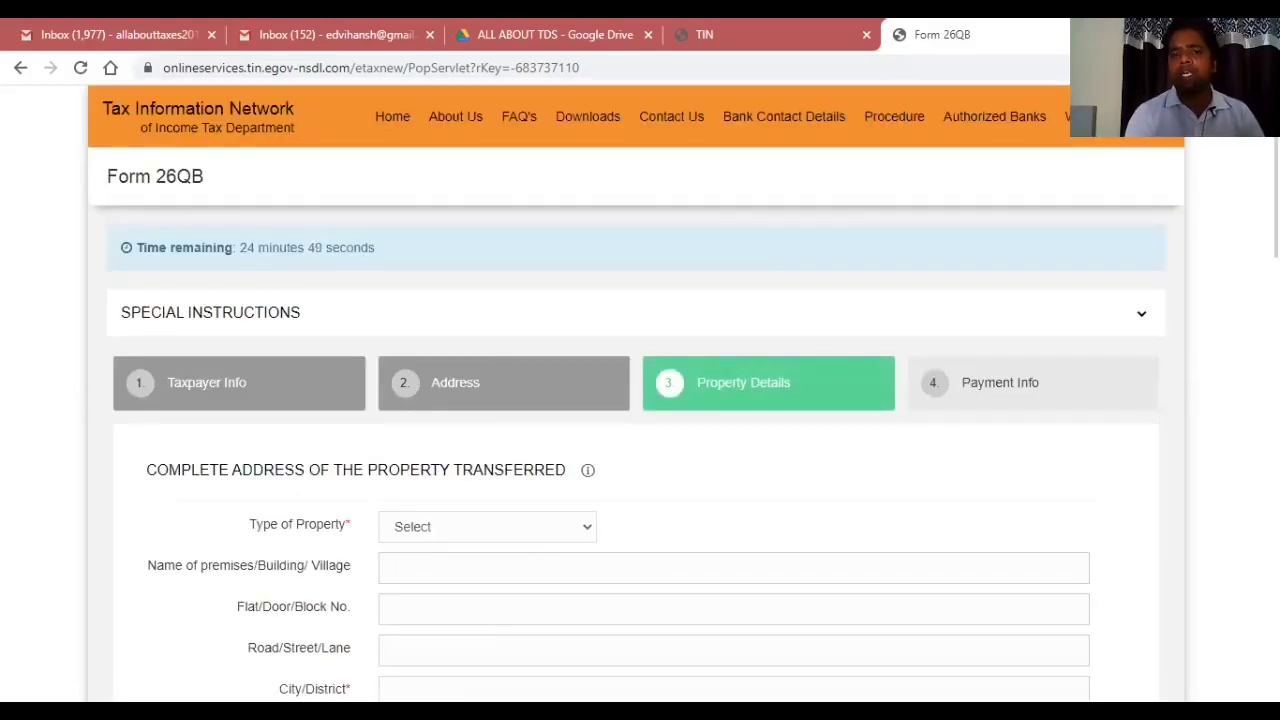
Select Land as the property type.
{"action": "scroll", "coordinate": [620, 313], "scroll_direction": "down", "scroll_amount": 3}
{"action": "scroll", "coordinate": [620, 313], "scroll_direction": "up", "scroll_amount": 1}
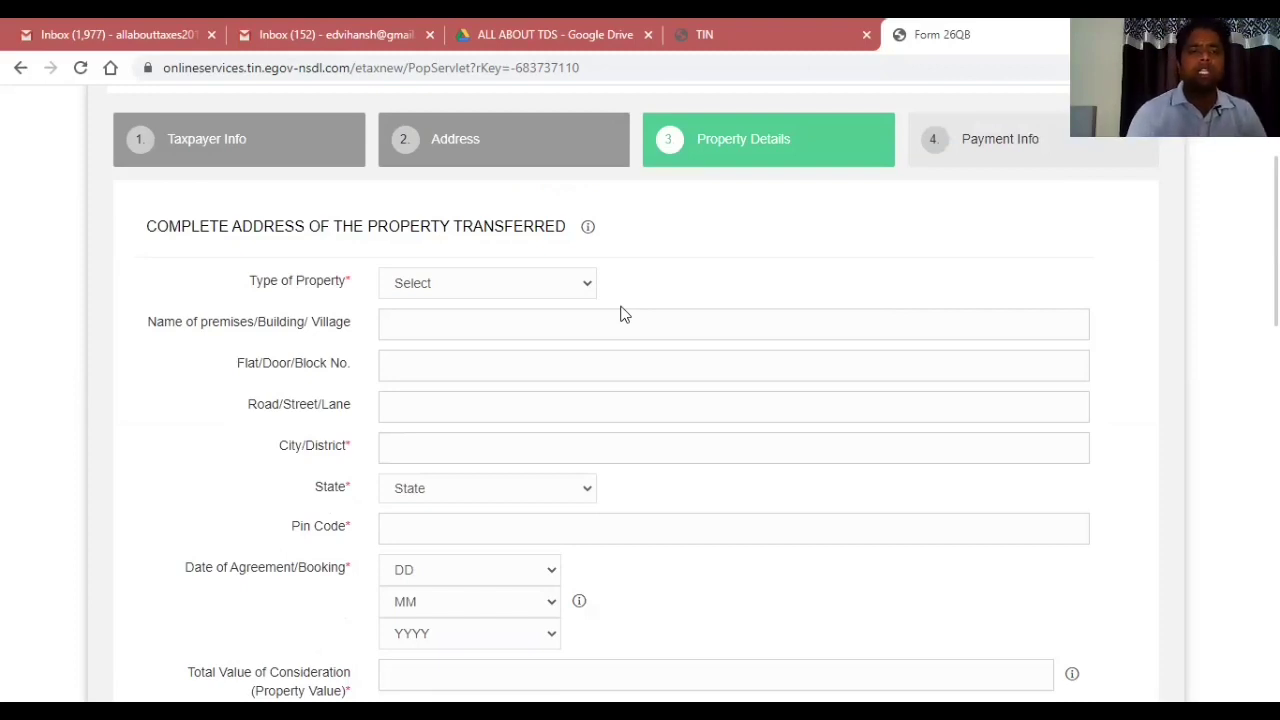
{"action": "left_click", "coordinate": [485, 289]}
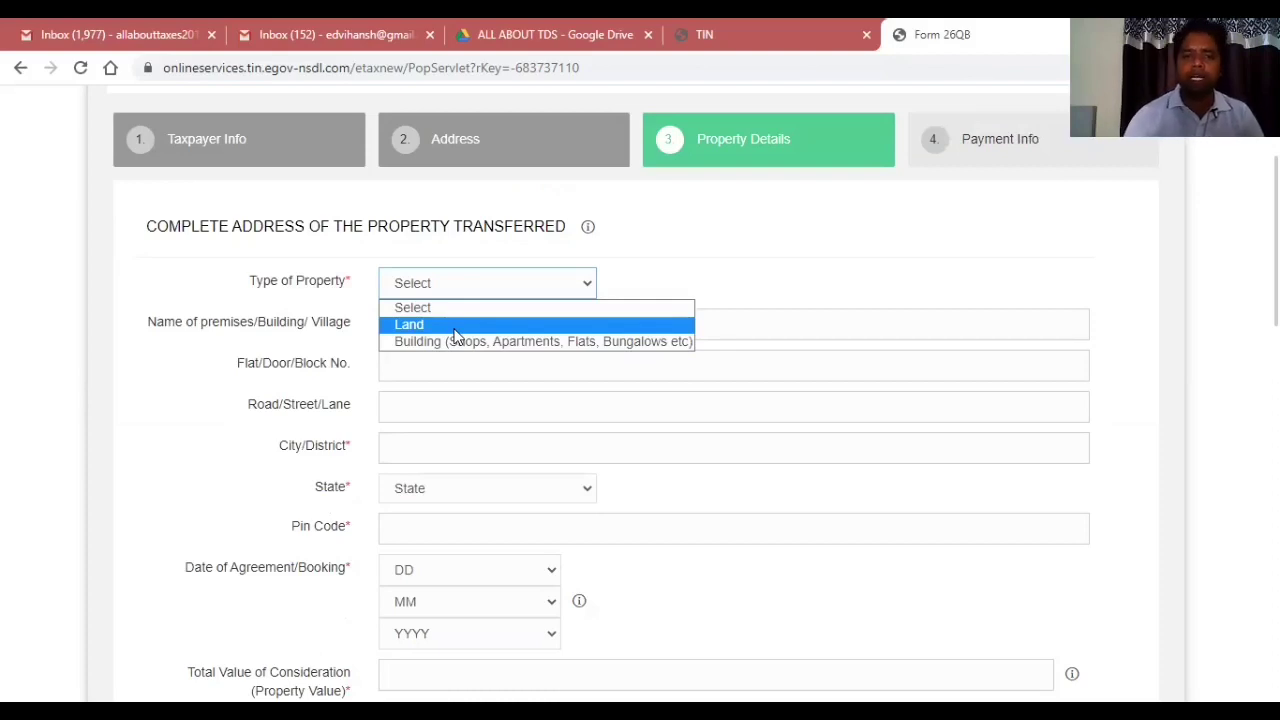
{"action": "left_click", "coordinate": [455, 328]}
Enter the property's premises name, street, city, state HARYANA and pin code.
{"action": "left_click", "coordinate": [455, 329]}
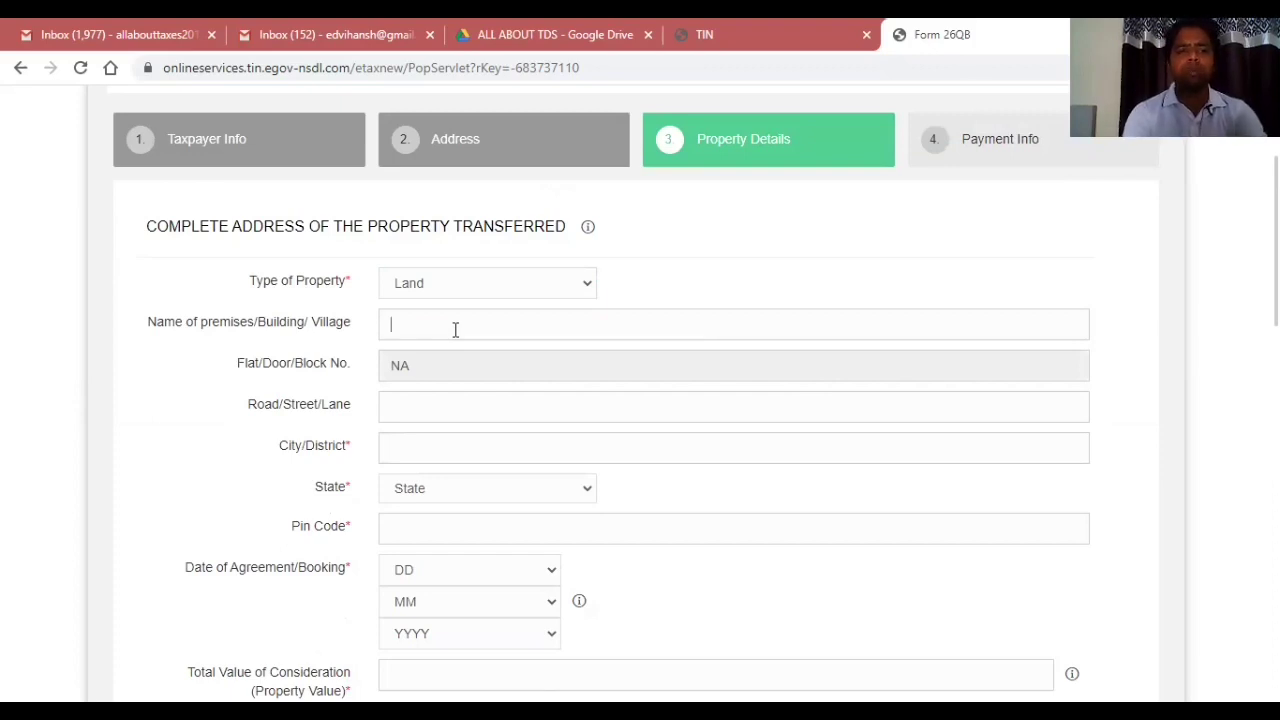
{"action": "type", "text": "all"}
{"action": "key", "text": "BackSpace"}
{"action": "key", "text": "BackSpace"}
{"action": "key", "text": "BackSpace"}
{"action": "key", "text": "BackSpace"}
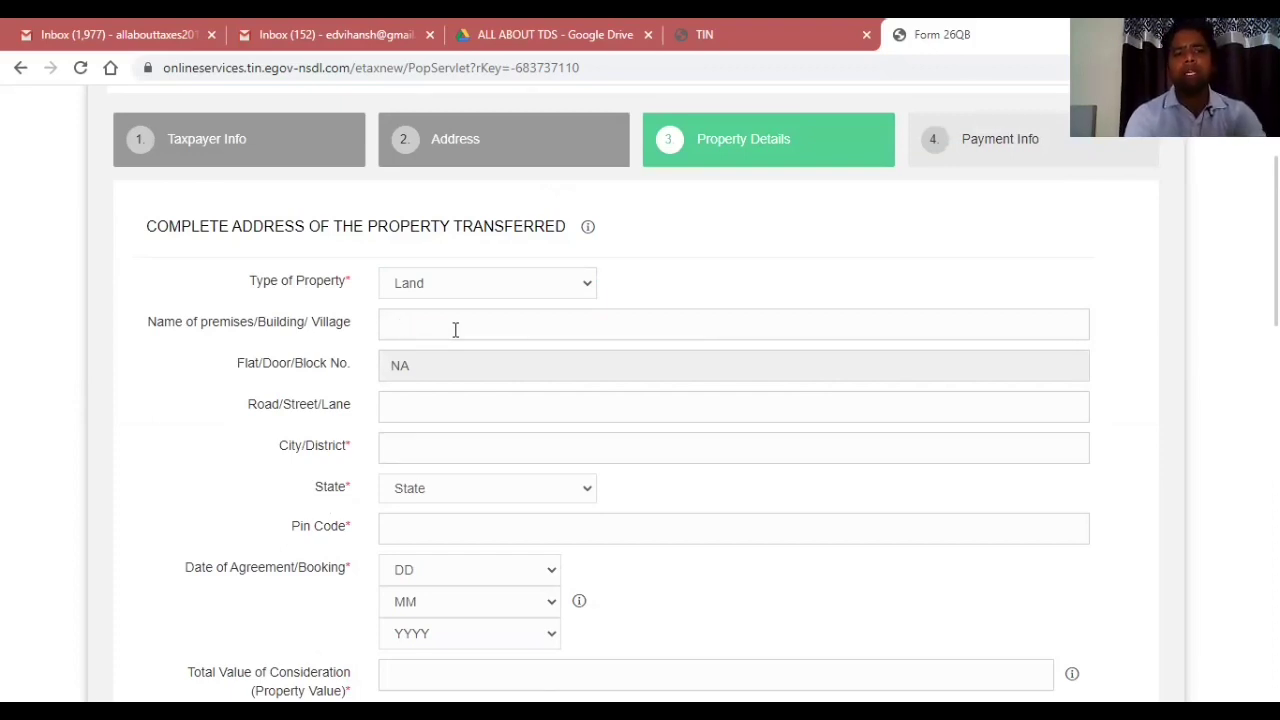
{"action": "type", "text": "ALL ABOUT TAXES"}
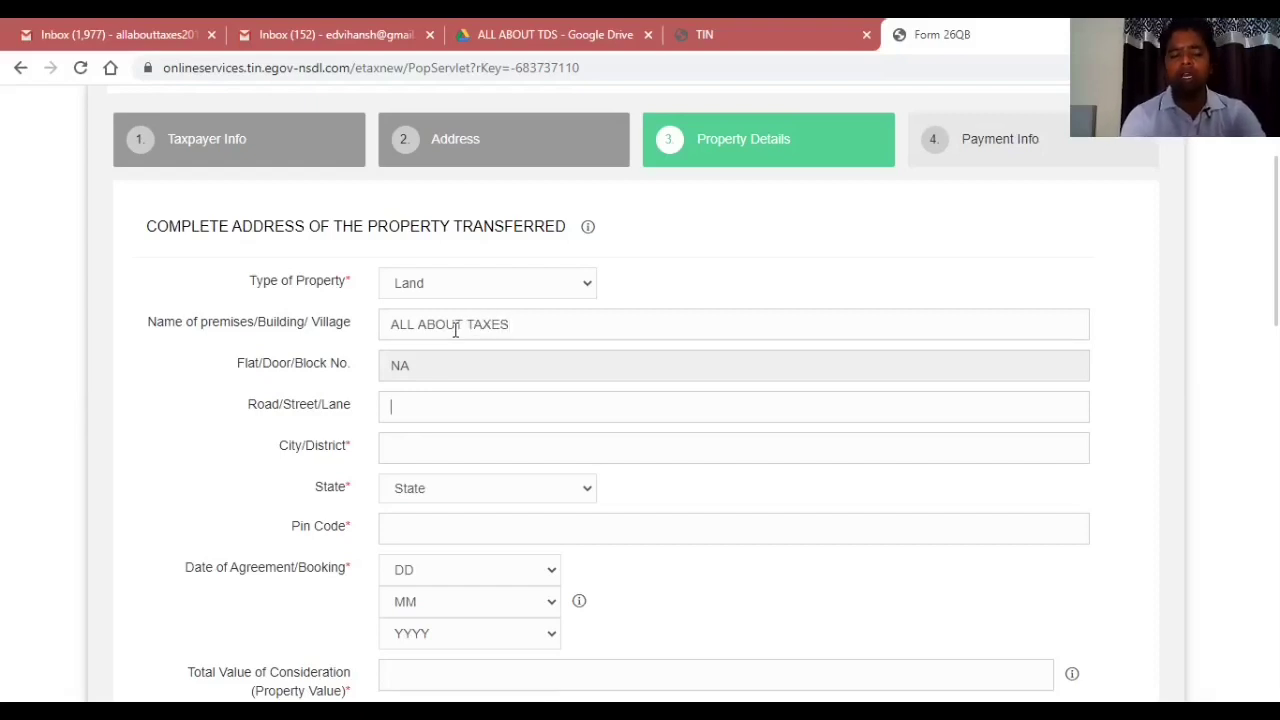
{"action": "type", "text": "SEC"}
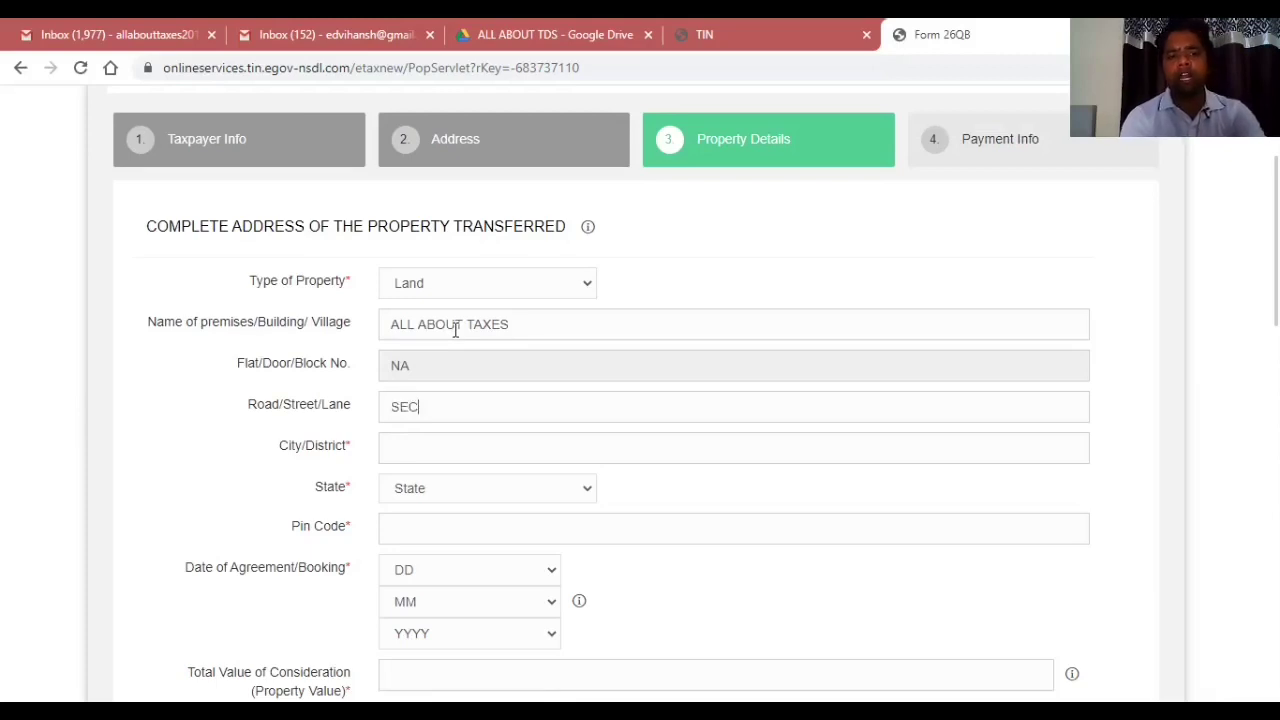
{"action": "type", "text": "TOR 14"}
{"action": "key", "text": "Tab"}
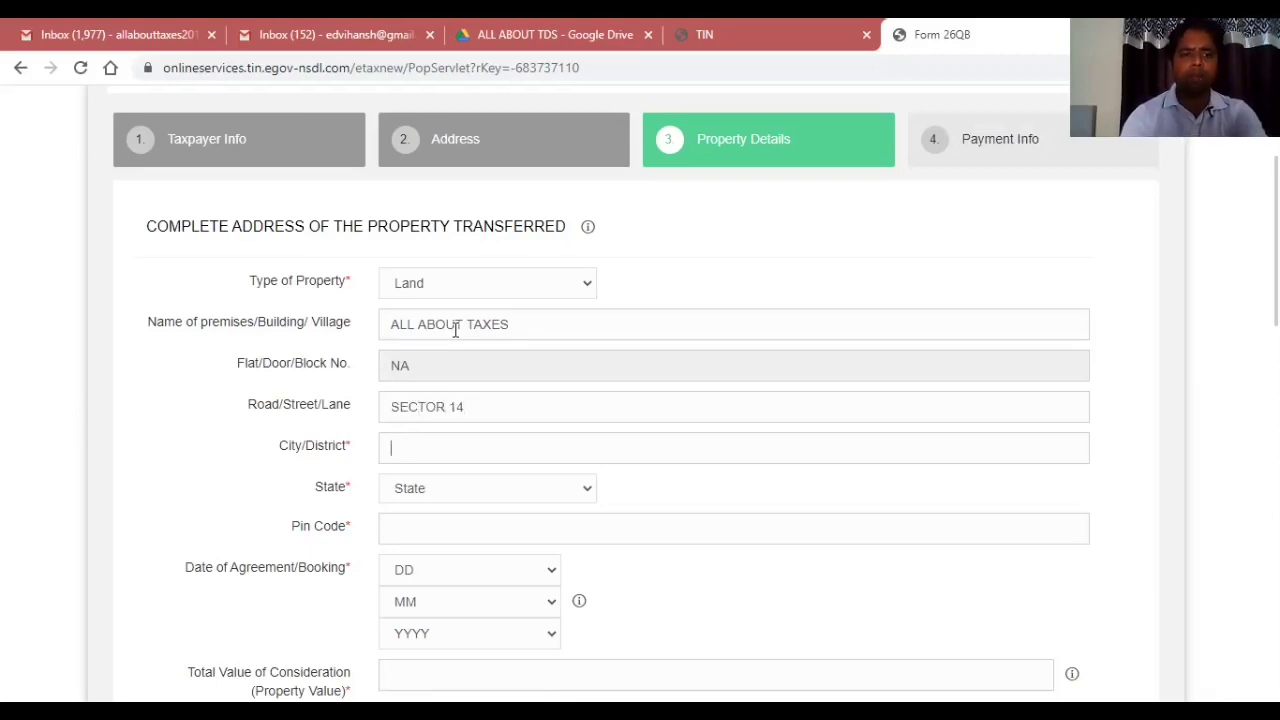
{"action": "type", "text": "BAHADURGARH"}
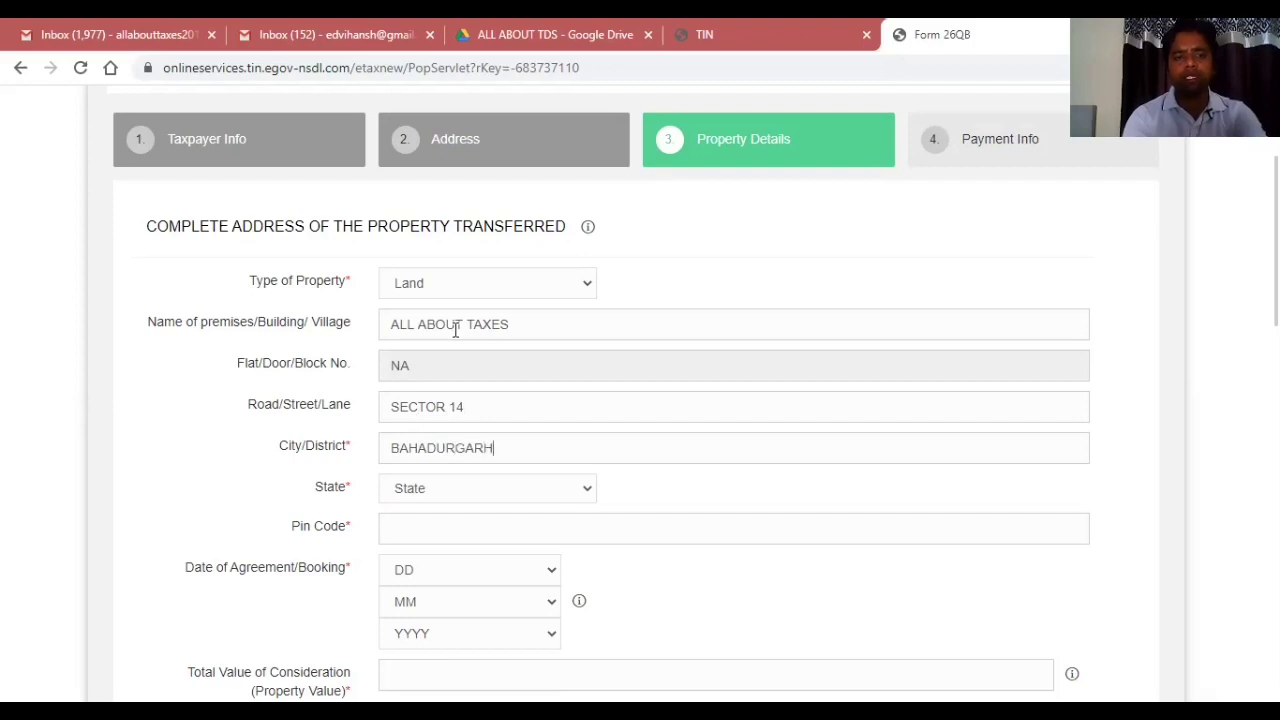
{"action": "key", "text": "Tab"}
{"action": "key", "text": "h"}
{"action": "key", "text": "Tab"}
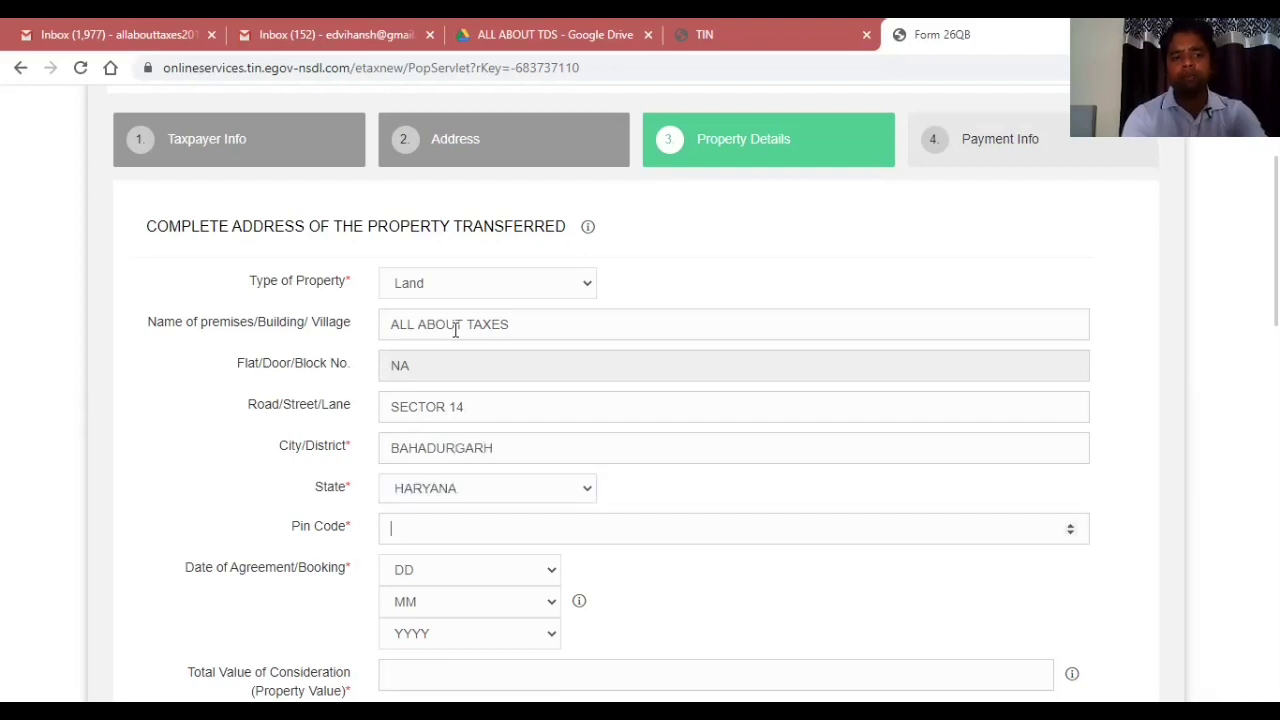
{"action": "type", "text": "124507"}
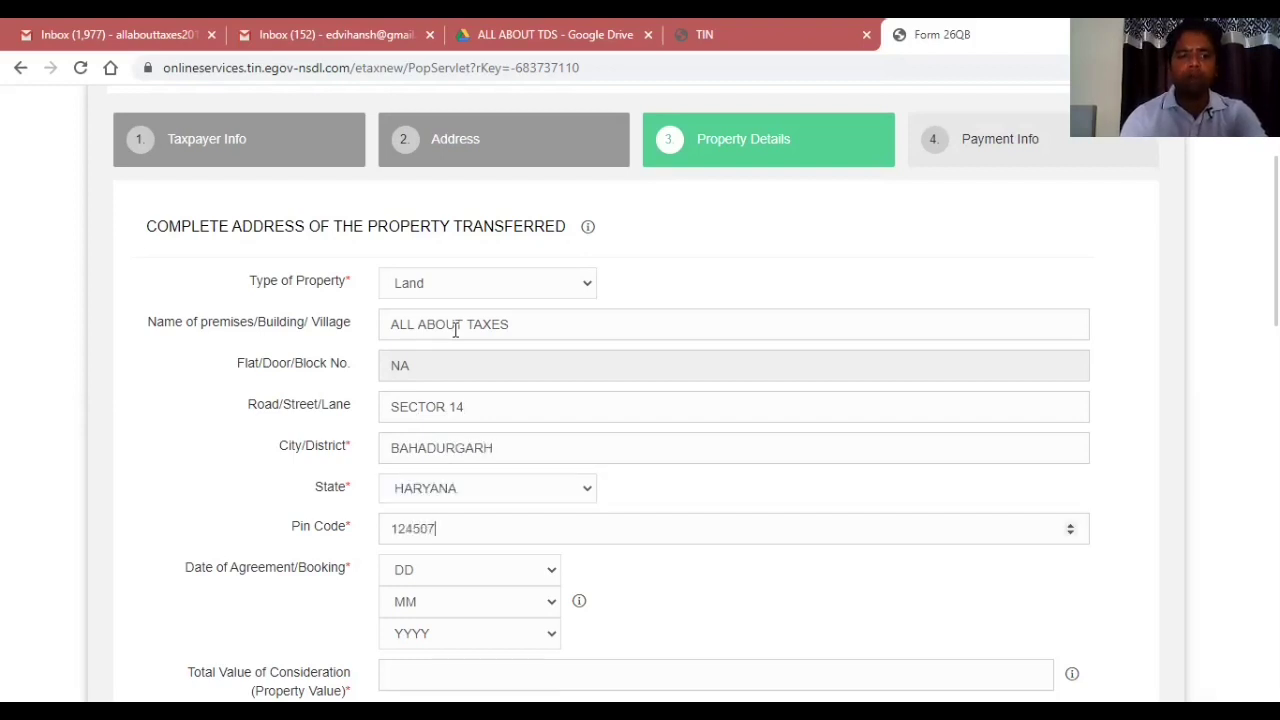
{"action": "key", "text": "Tab"}
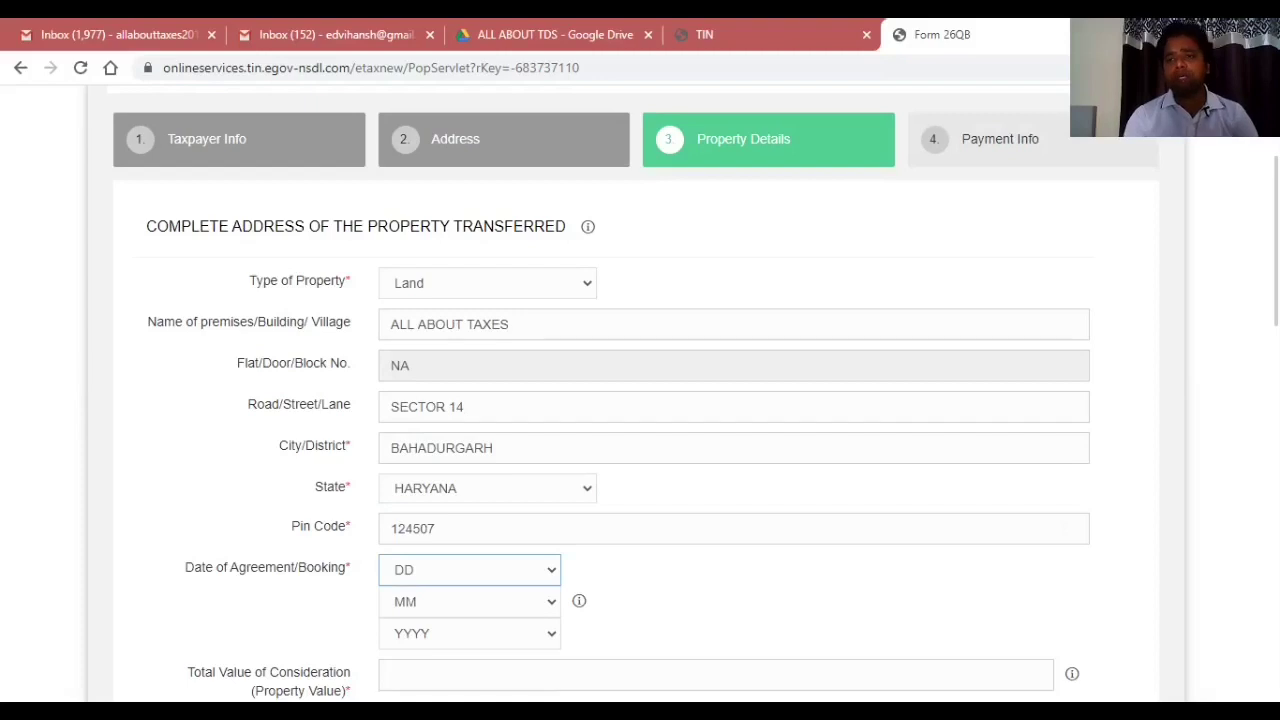
Set the date of agreement/booking to 1 Sep 2020.
{"action": "scroll", "coordinate": [800, 240], "scroll_direction": "down", "scroll_amount": 3}
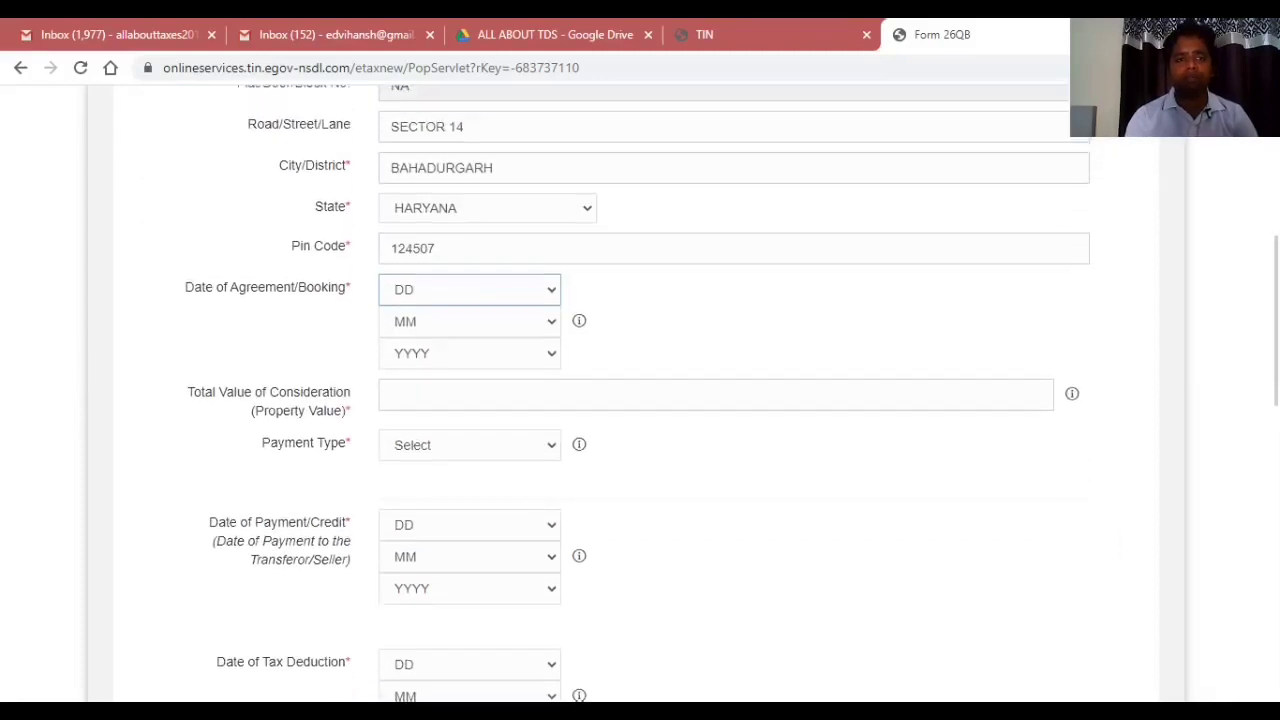
{"action": "left_click", "coordinate": [667, 314]}
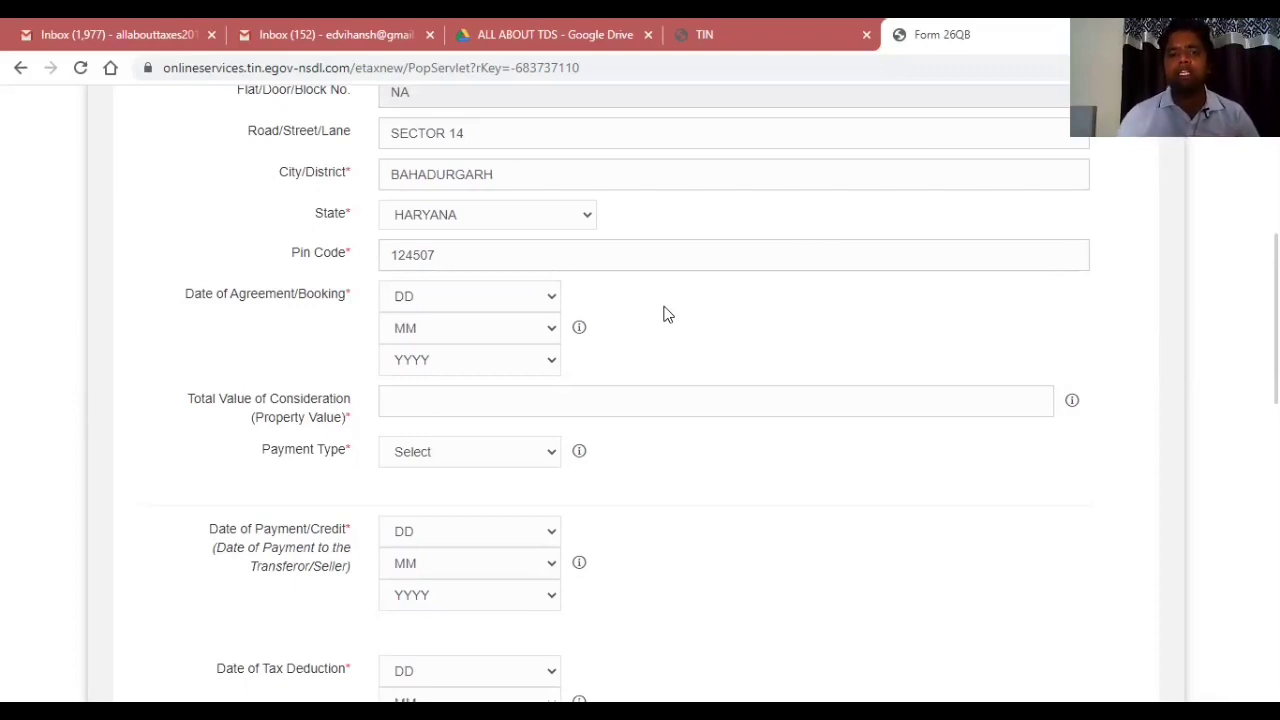
{"action": "left_click", "coordinate": [474, 298]}
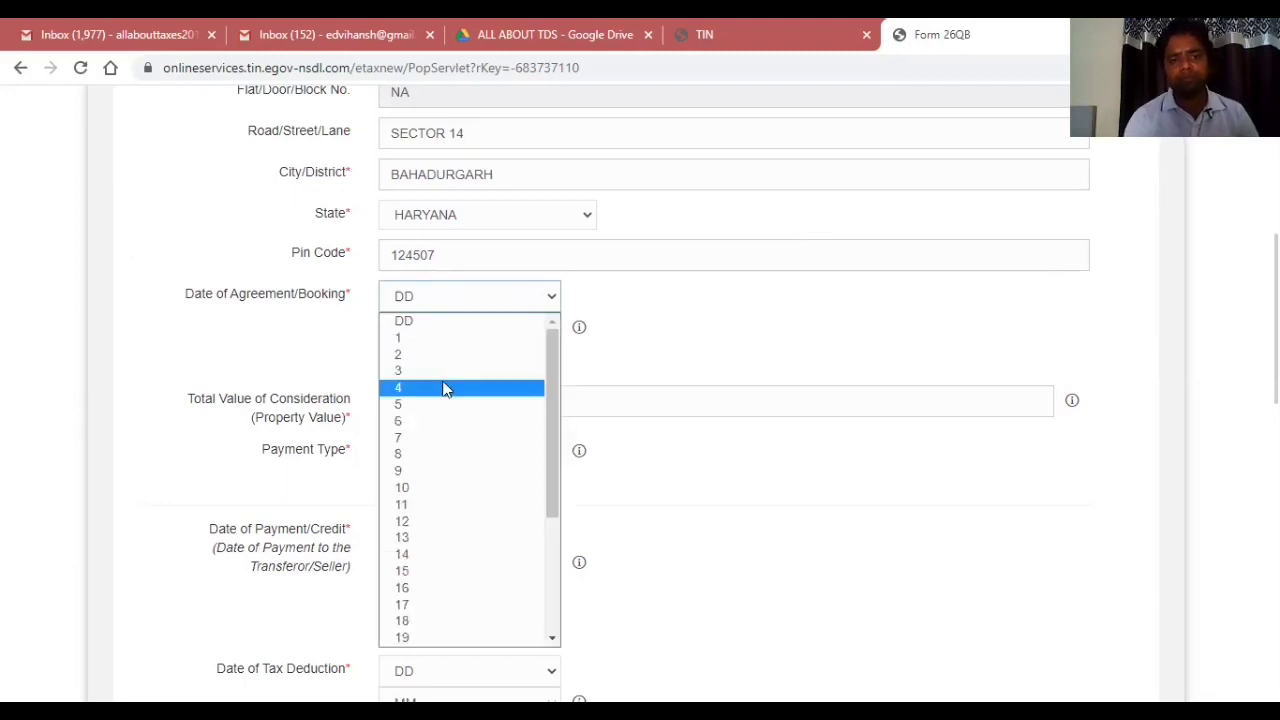
{"action": "left_click", "coordinate": [418, 340]}
{"action": "left_click", "coordinate": [428, 334]}
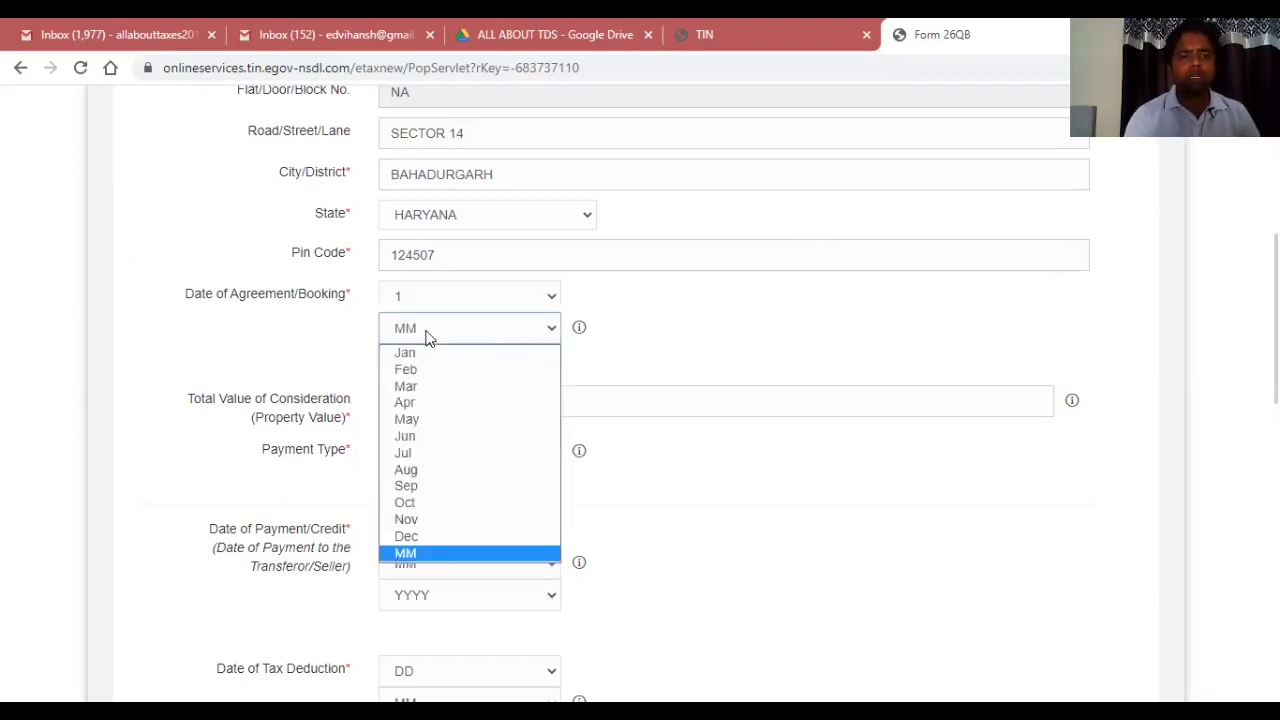
{"action": "left_click", "coordinate": [431, 487]}
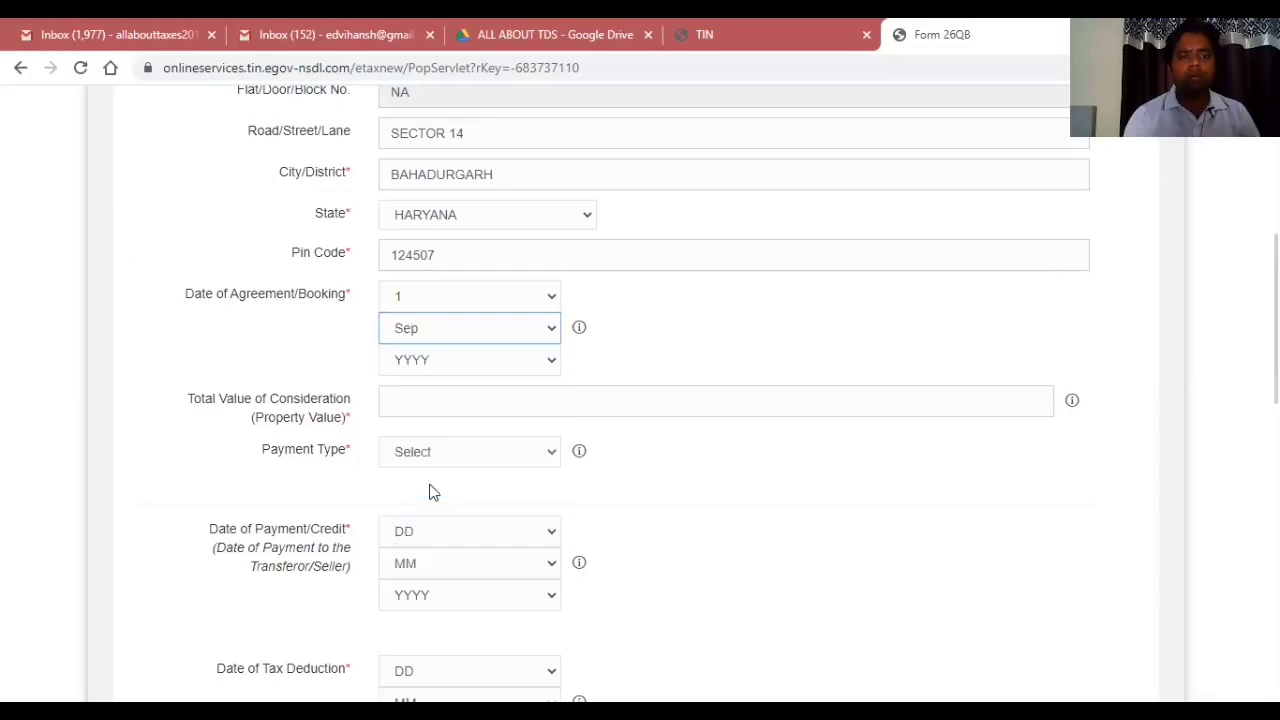
{"action": "left_click", "coordinate": [440, 363]}
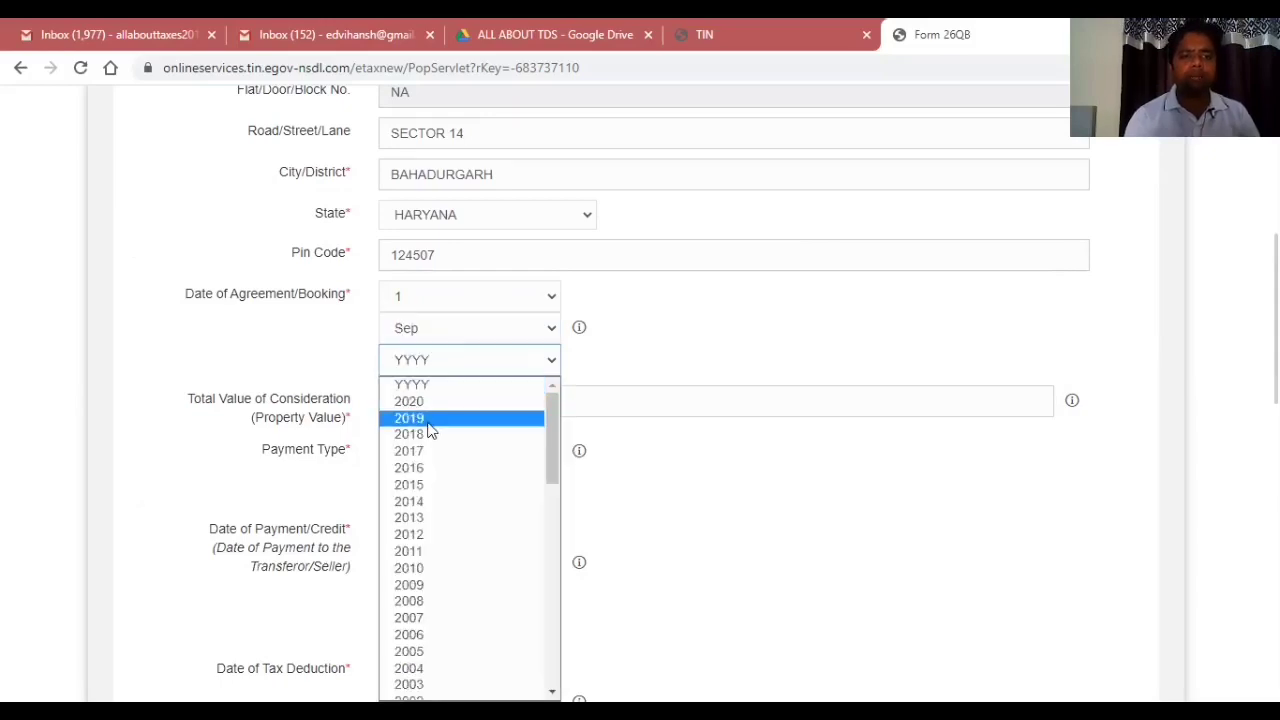
{"action": "left_click", "coordinate": [421, 402]}
Enter 6000000 as the total value of consideration.
{"action": "left_click", "coordinate": [421, 404]}
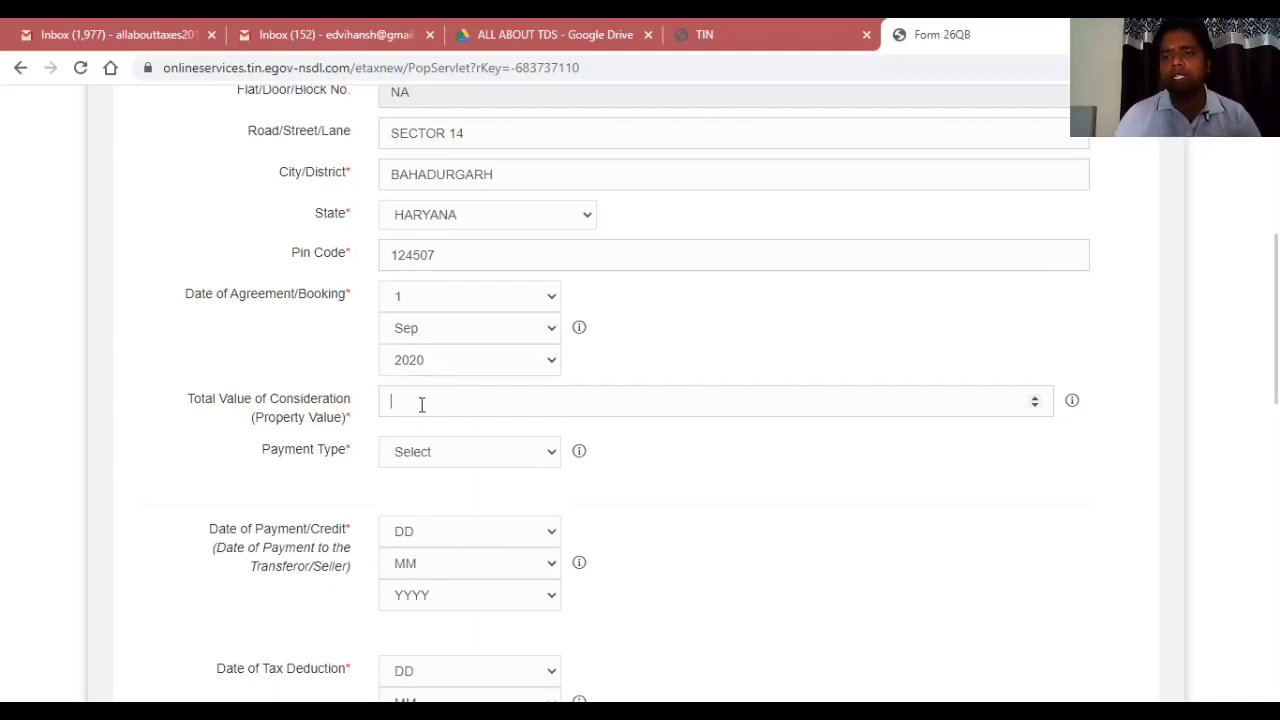
{"action": "type", "text": "6000000"}
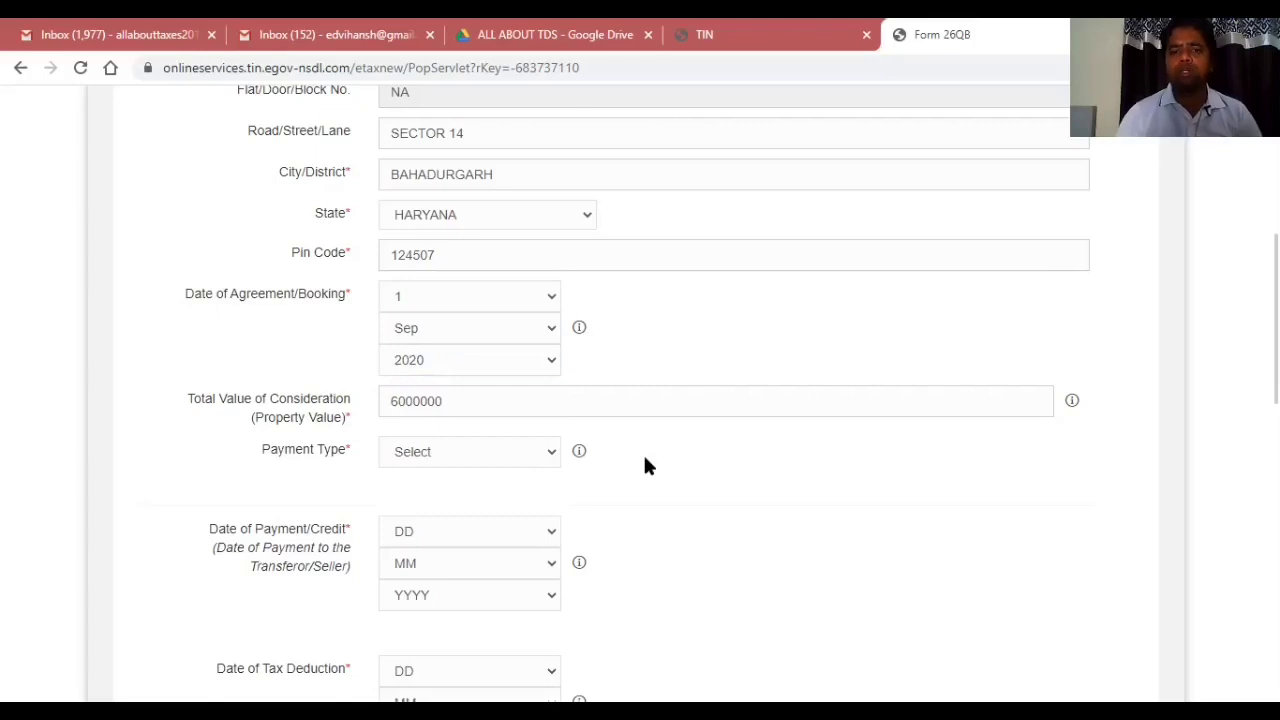
{"action": "left_click", "coordinate": [486, 453]}
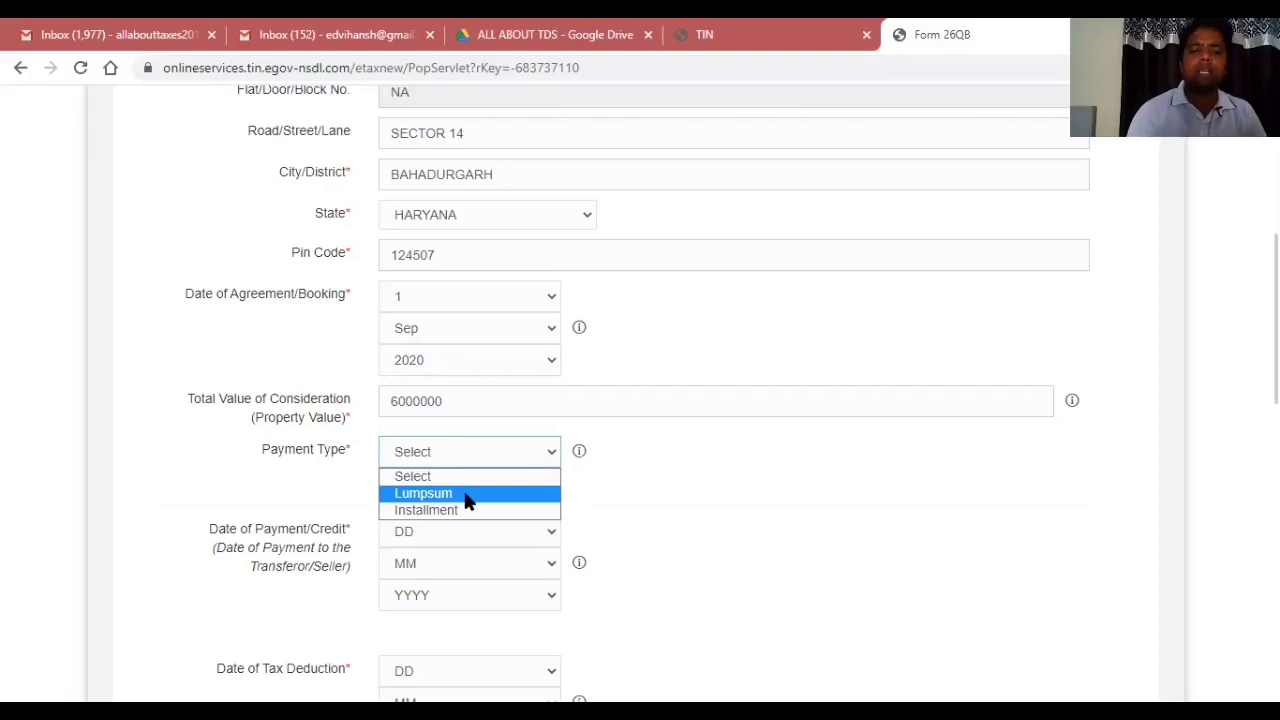
Choose Lumpsum as the payment type.
{"action": "left_click", "coordinate": [466, 495]}
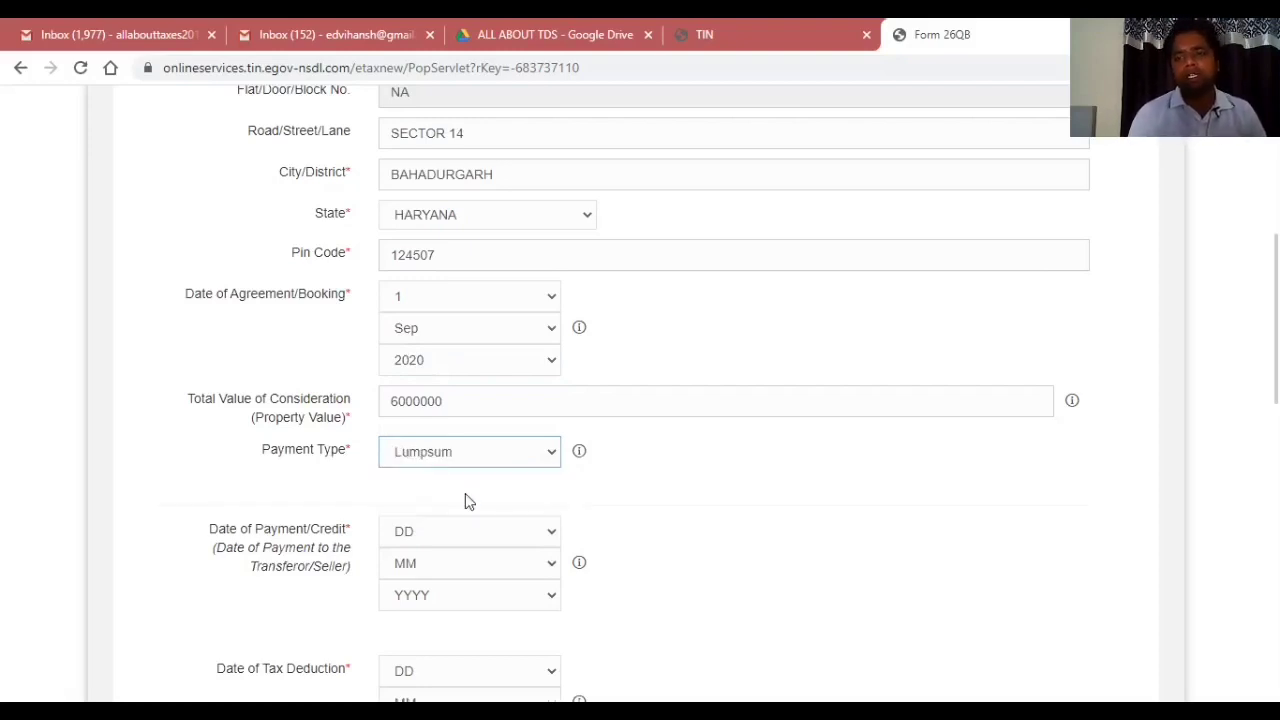
{"action": "scroll", "coordinate": [515, 248], "scroll_direction": "down", "scroll_amount": 4}
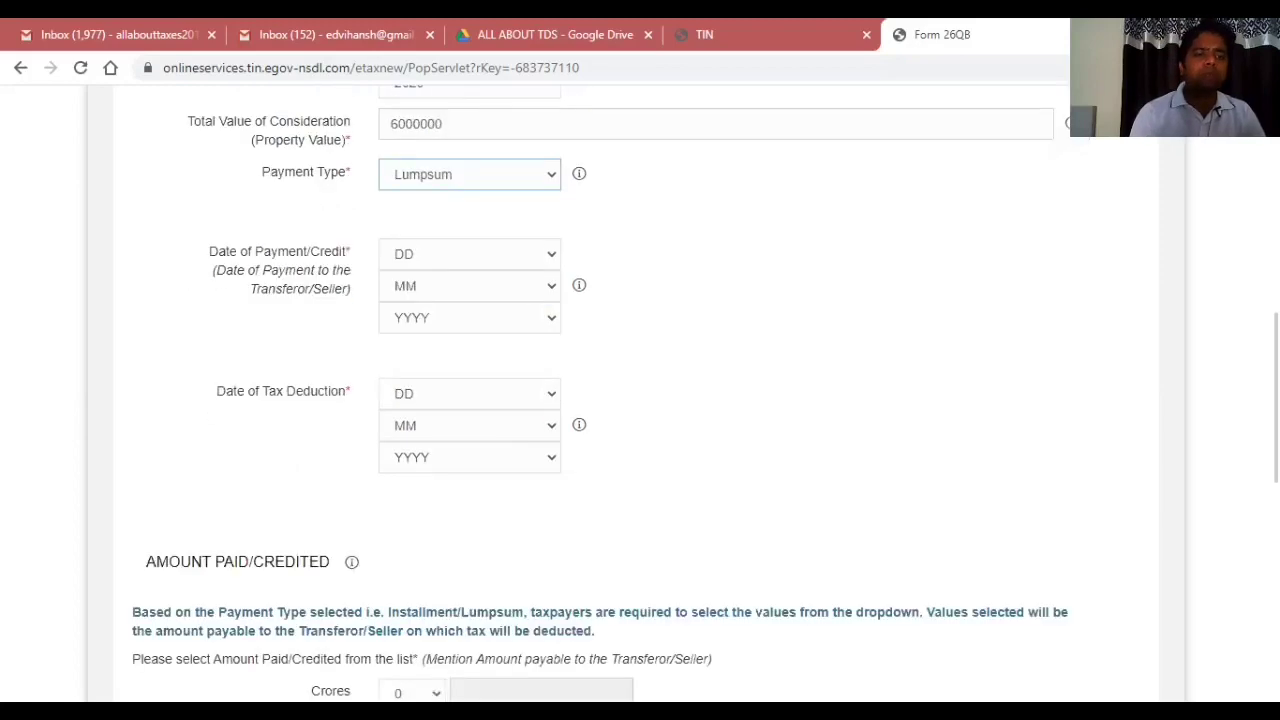
{"action": "scroll", "coordinate": [515, 248], "scroll_direction": "up", "scroll_amount": 1}
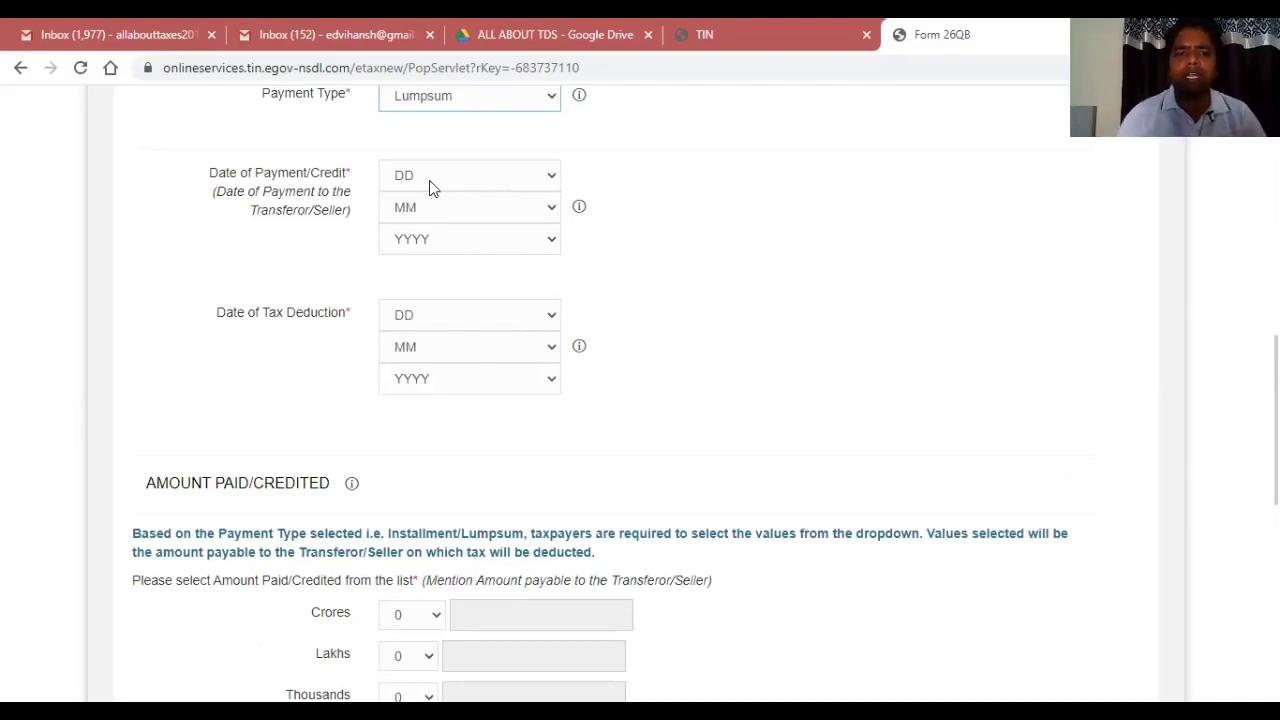
Set the date of payment/credit to 2 Sep 2020.
{"action": "left_click", "coordinate": [429, 178]}
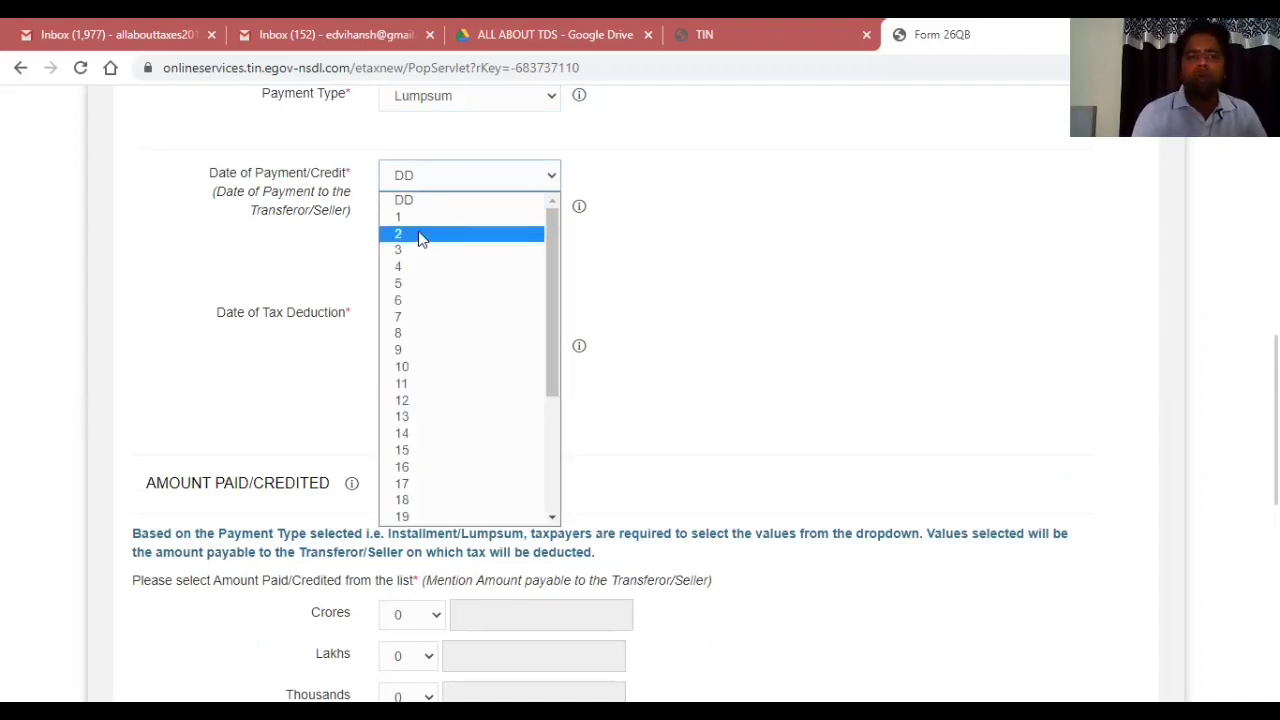
{"action": "left_click", "coordinate": [421, 236]}
{"action": "left_click", "coordinate": [413, 210]}
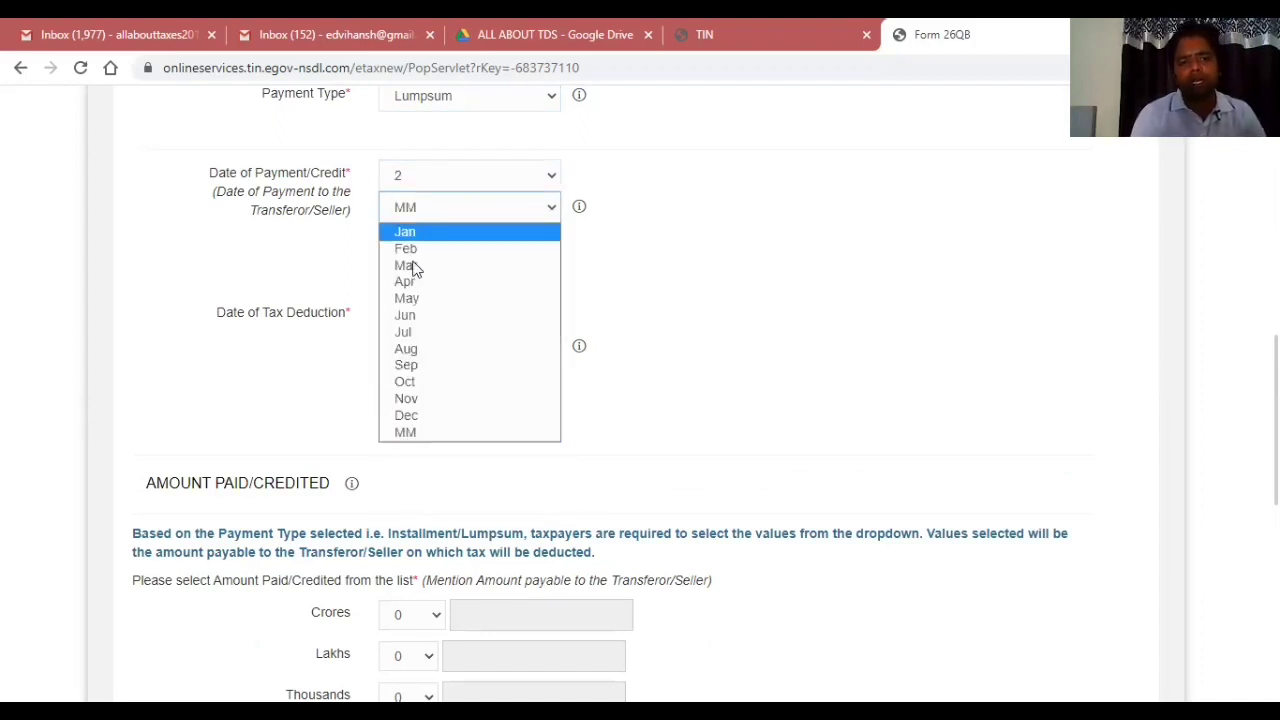
{"action": "left_click", "coordinate": [417, 366]}
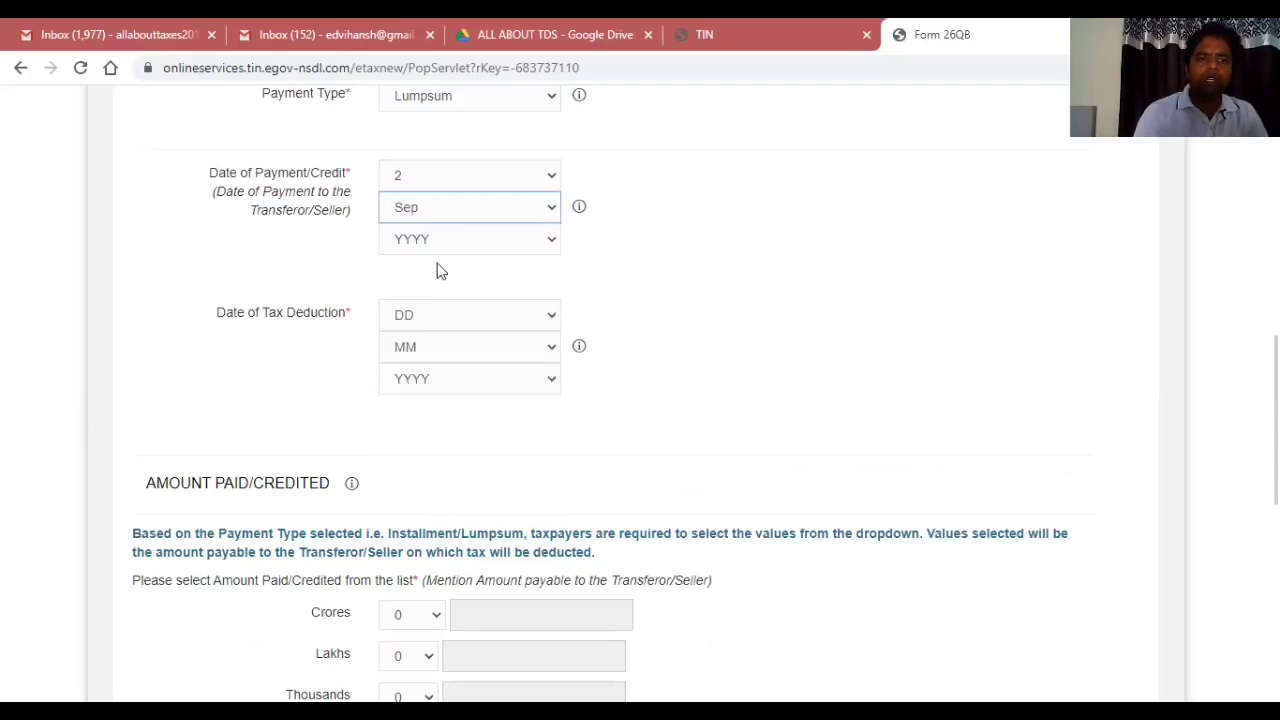
{"action": "left_click", "coordinate": [440, 248]}
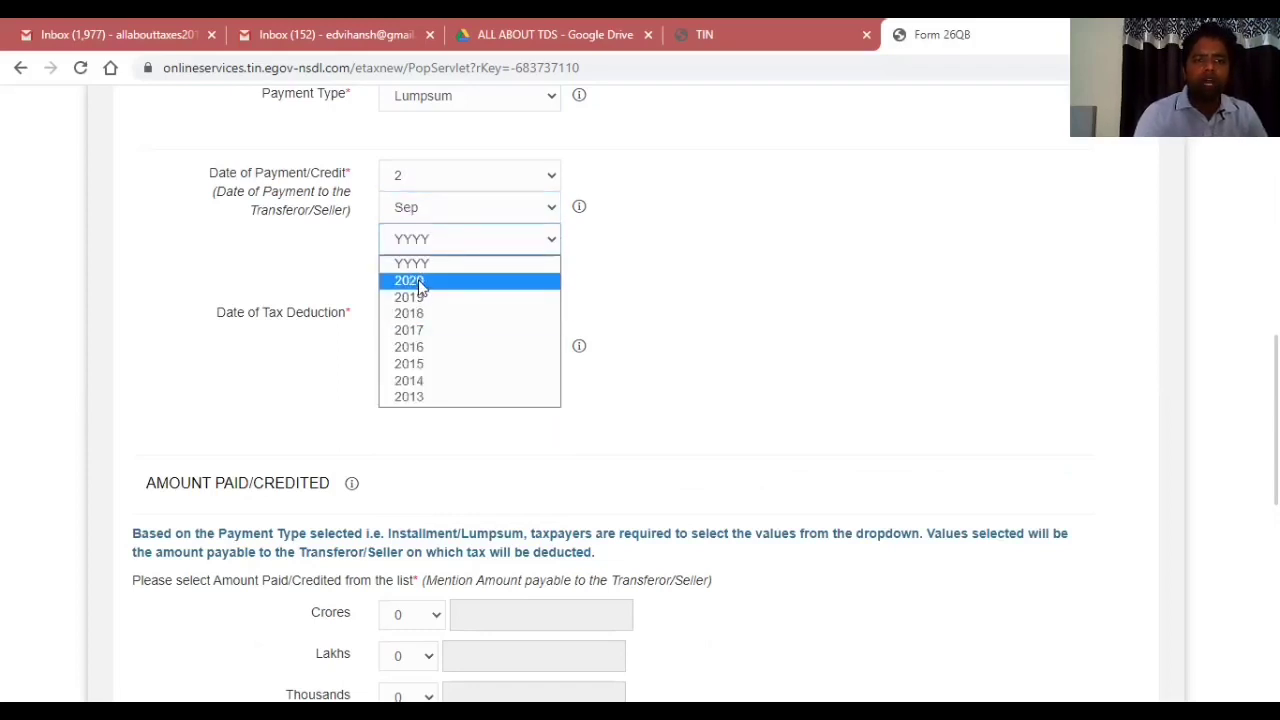
{"action": "left_click", "coordinate": [420, 286]}
Set the date of tax deduction to 2 Sep 2020.
{"action": "left_click", "coordinate": [420, 318]}
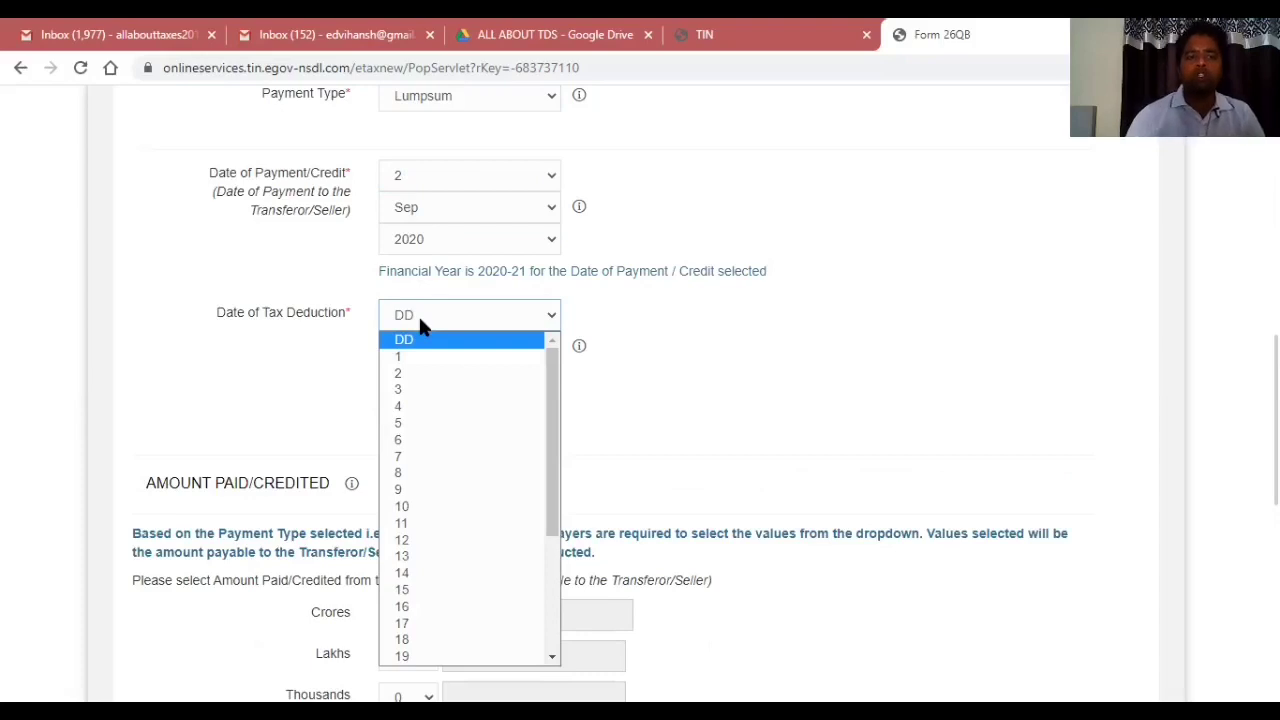
{"action": "left_click", "coordinate": [411, 373]}
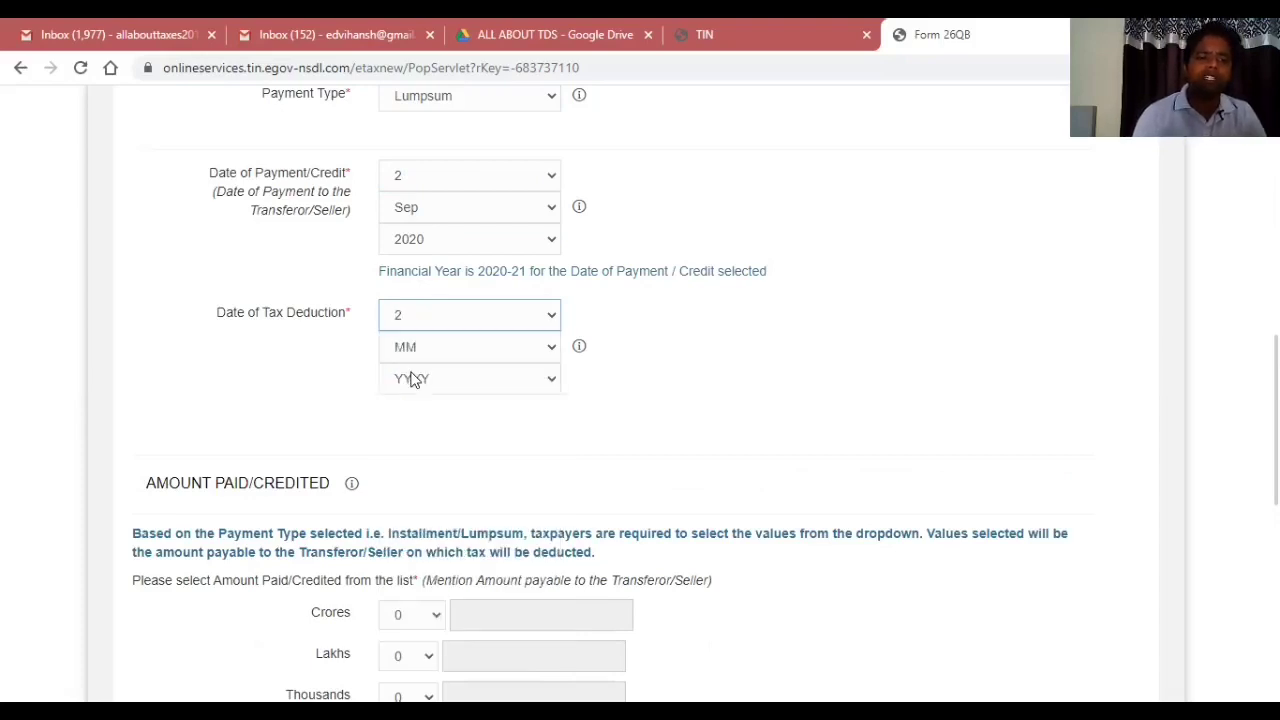
{"action": "left_click", "coordinate": [408, 352]}
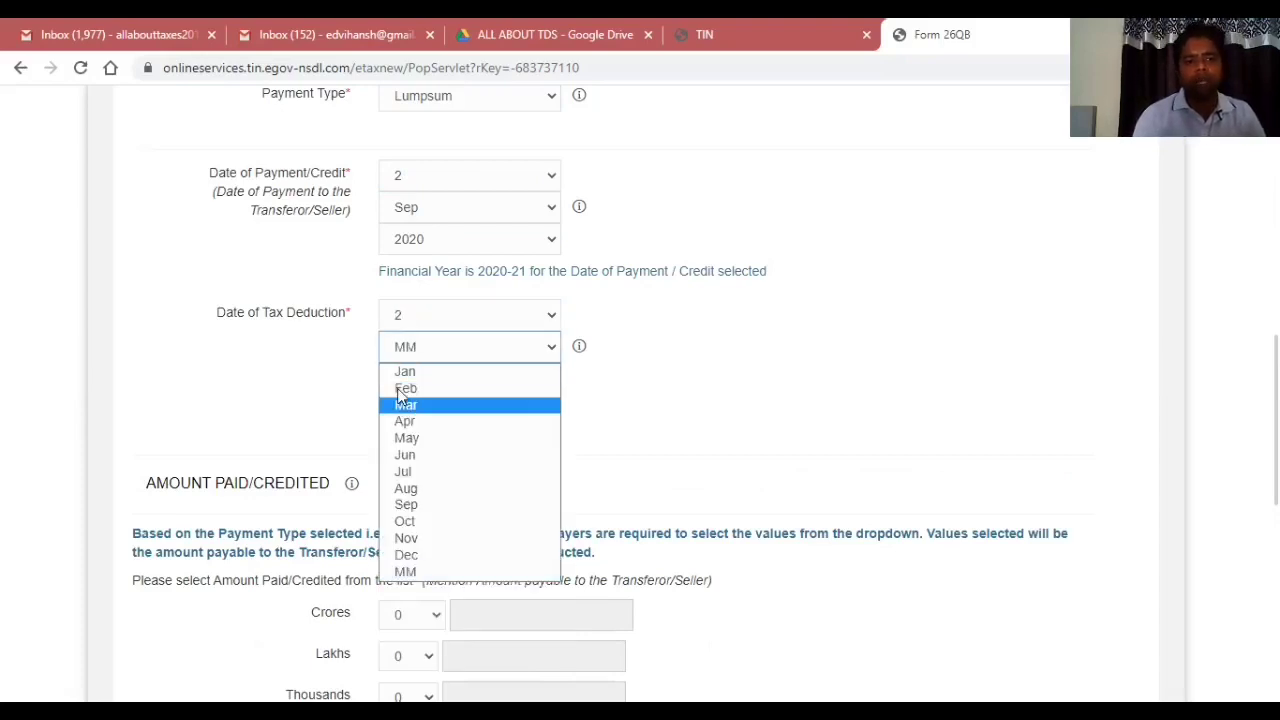
{"action": "left_click", "coordinate": [416, 505]}
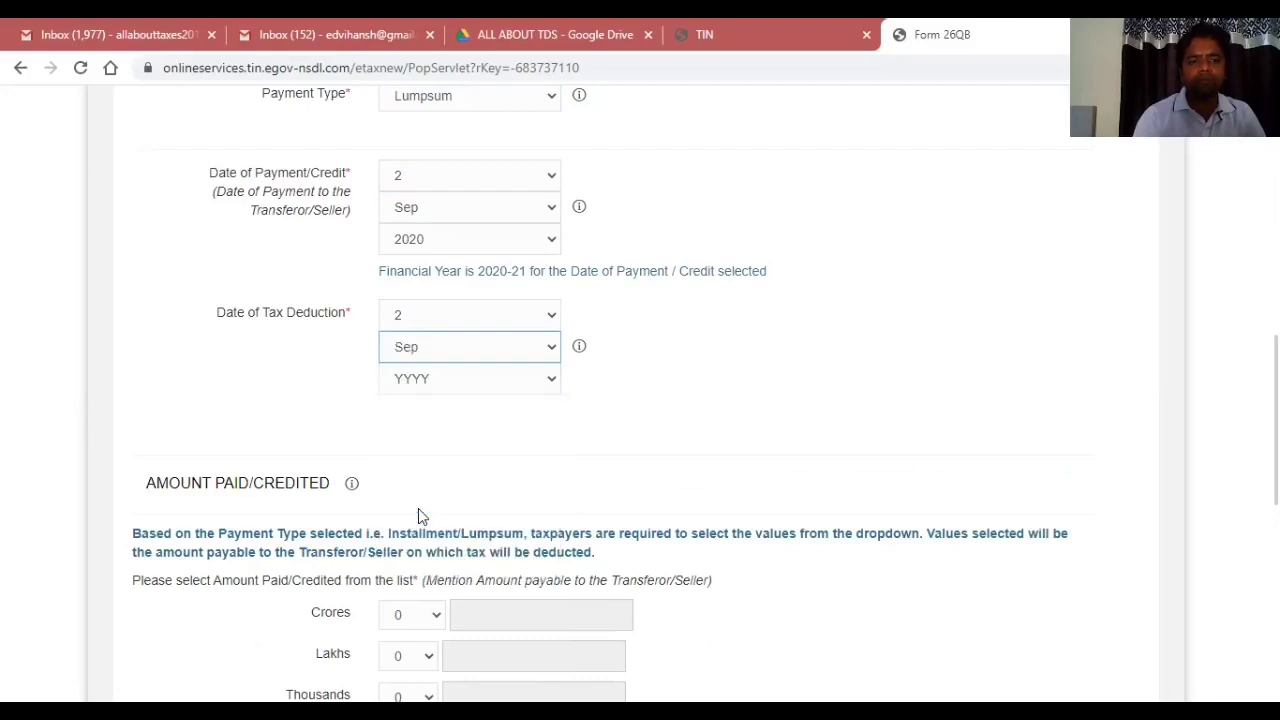
{"action": "left_click", "coordinate": [441, 379]}
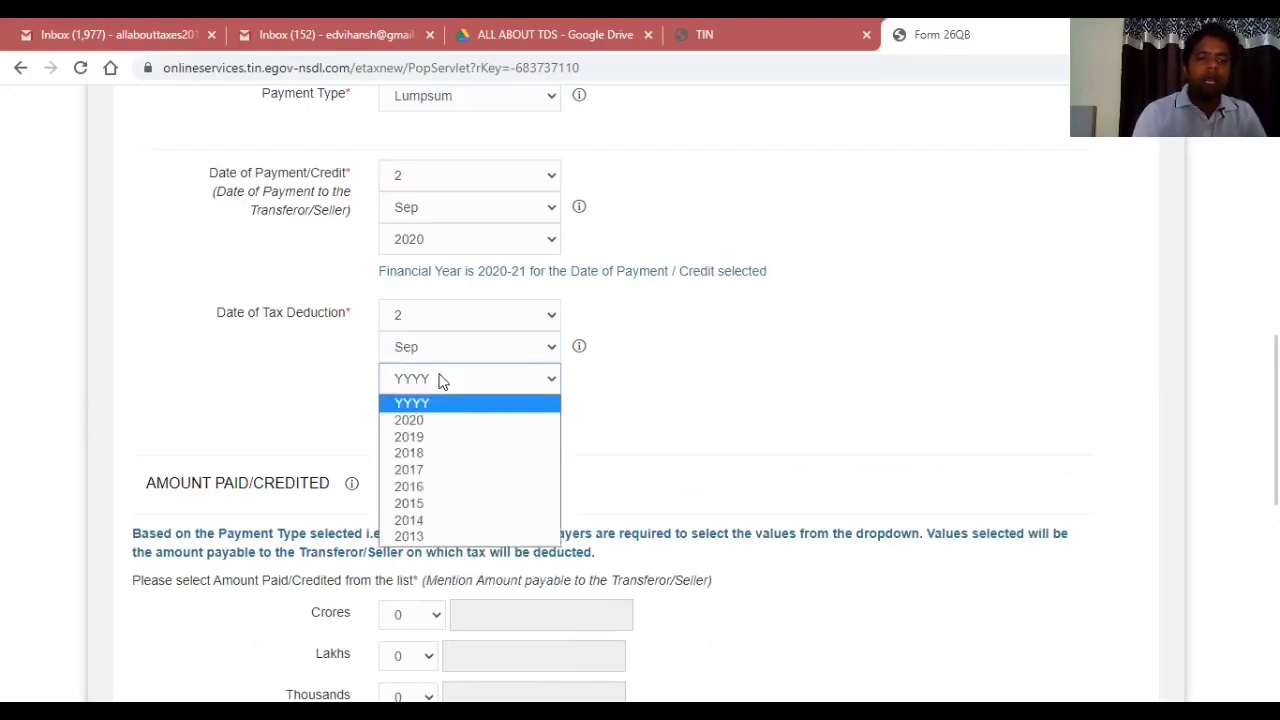
{"action": "left_click", "coordinate": [424, 422]}
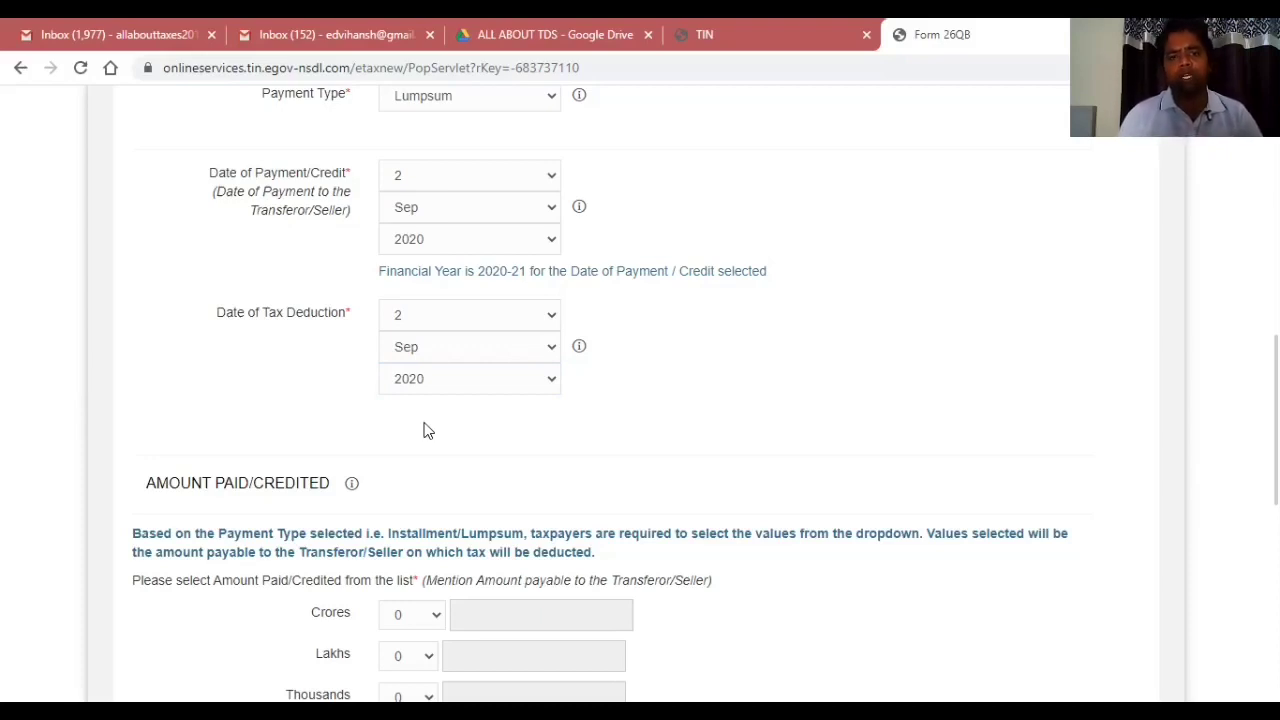
Keep crores at 0 and set the Lakhs amount paid to 60.
{"action": "scroll", "coordinate": [423, 430], "scroll_direction": "down", "scroll_amount": 3}
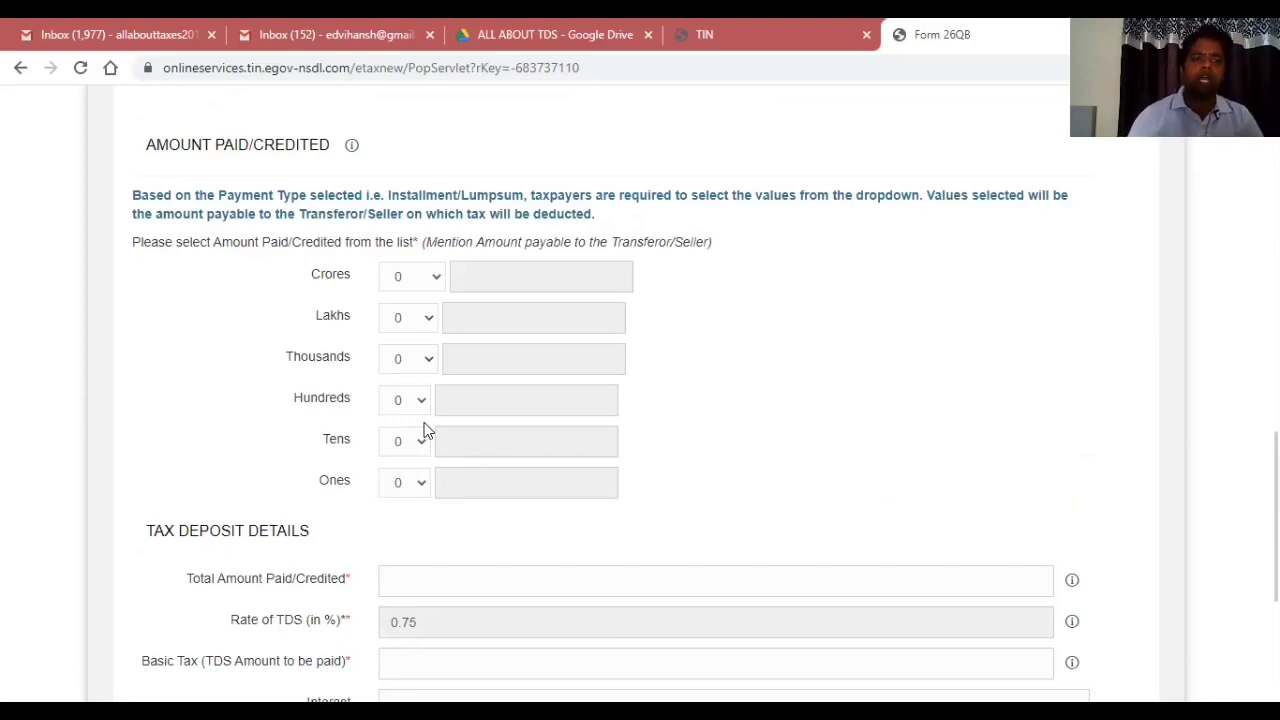
{"action": "left_click", "coordinate": [432, 285]}
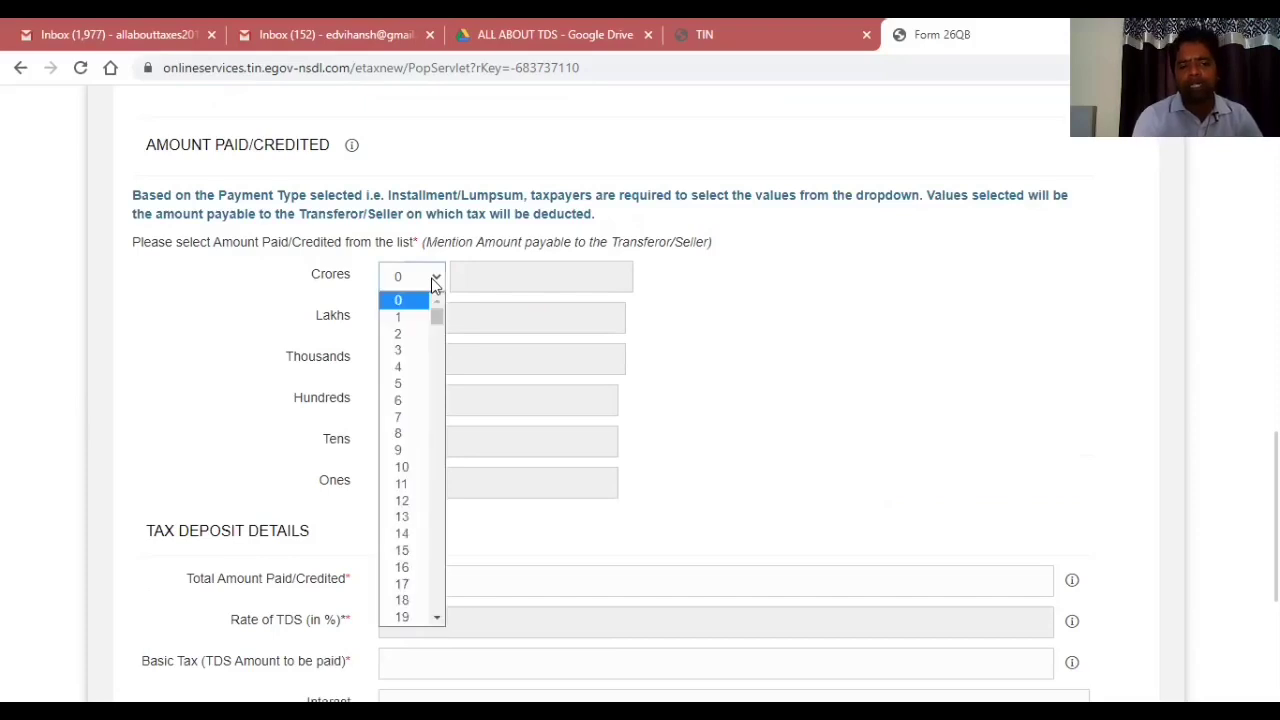
{"action": "left_click", "coordinate": [405, 278]}
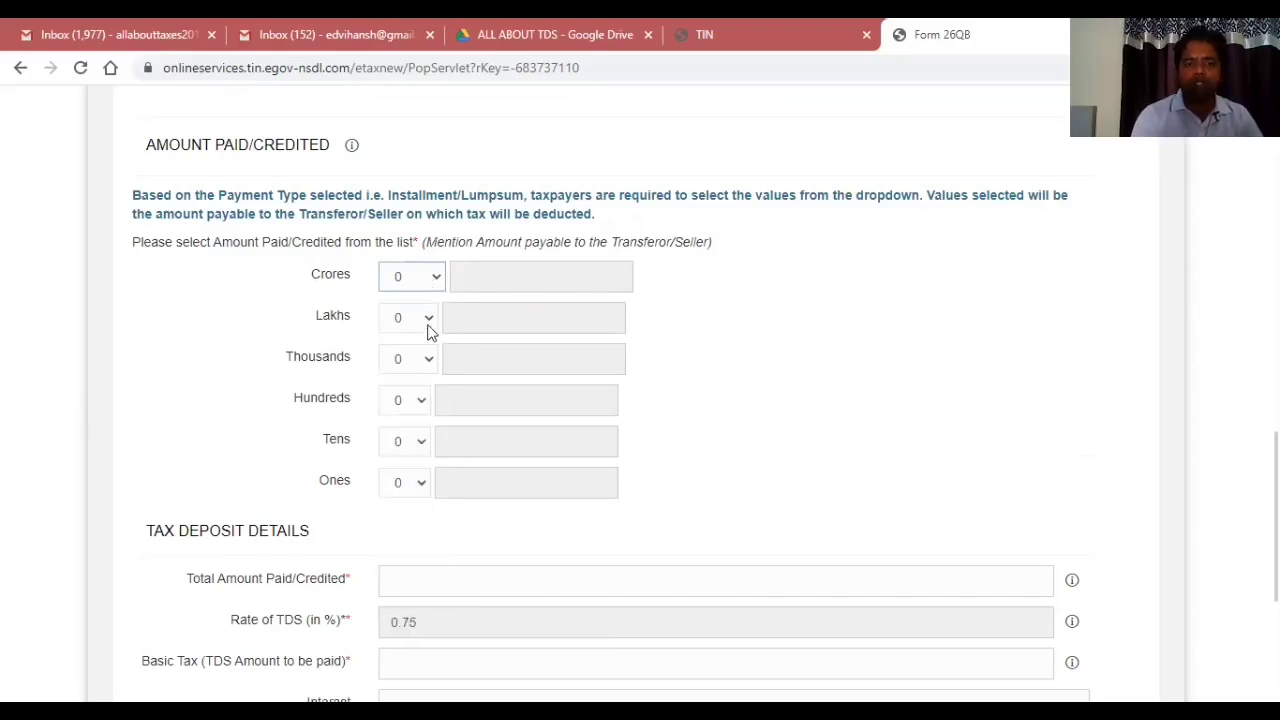
{"action": "left_click", "coordinate": [428, 325]}
{"action": "left_click_drag", "start_coordinate": [429, 360], "coordinate": [440, 477]}
{"action": "left_click", "coordinate": [440, 472]}
{"action": "left_click", "coordinate": [440, 474]}
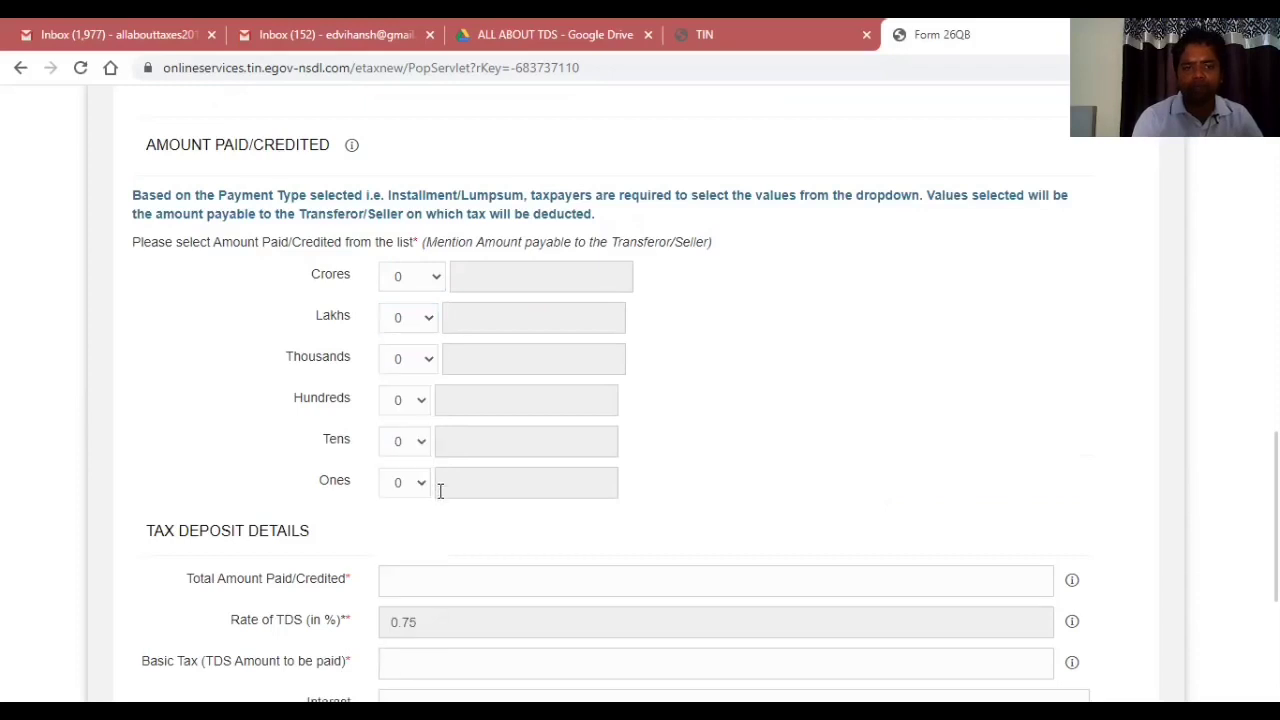
{"action": "left_click", "coordinate": [429, 330]}
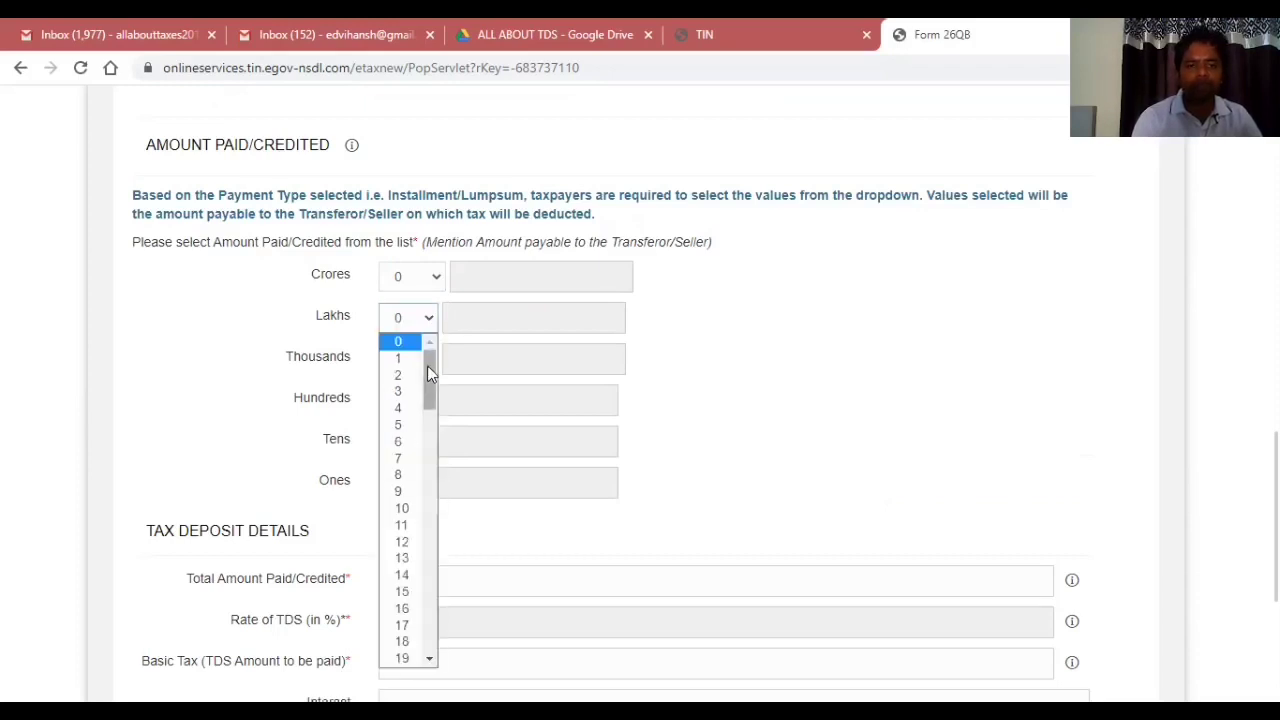
{"action": "left_click_drag", "start_coordinate": [429, 368], "coordinate": [446, 506]}
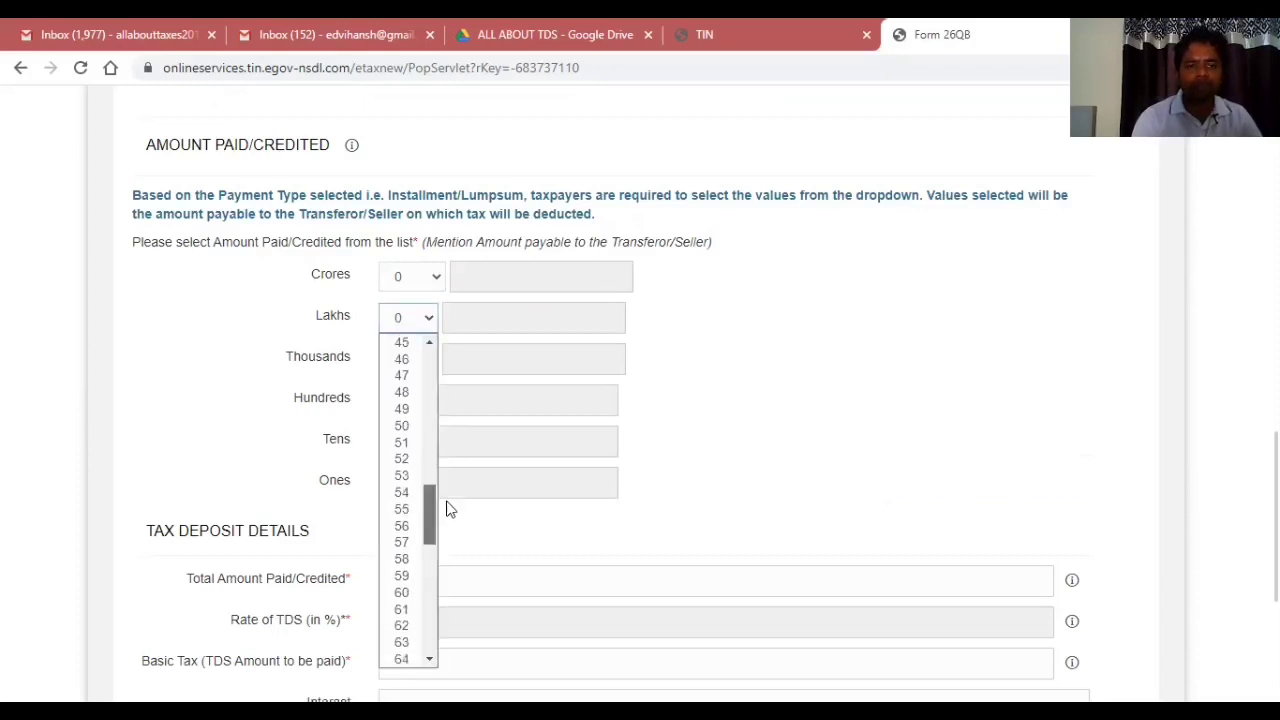
{"action": "left_click", "coordinate": [411, 593]}
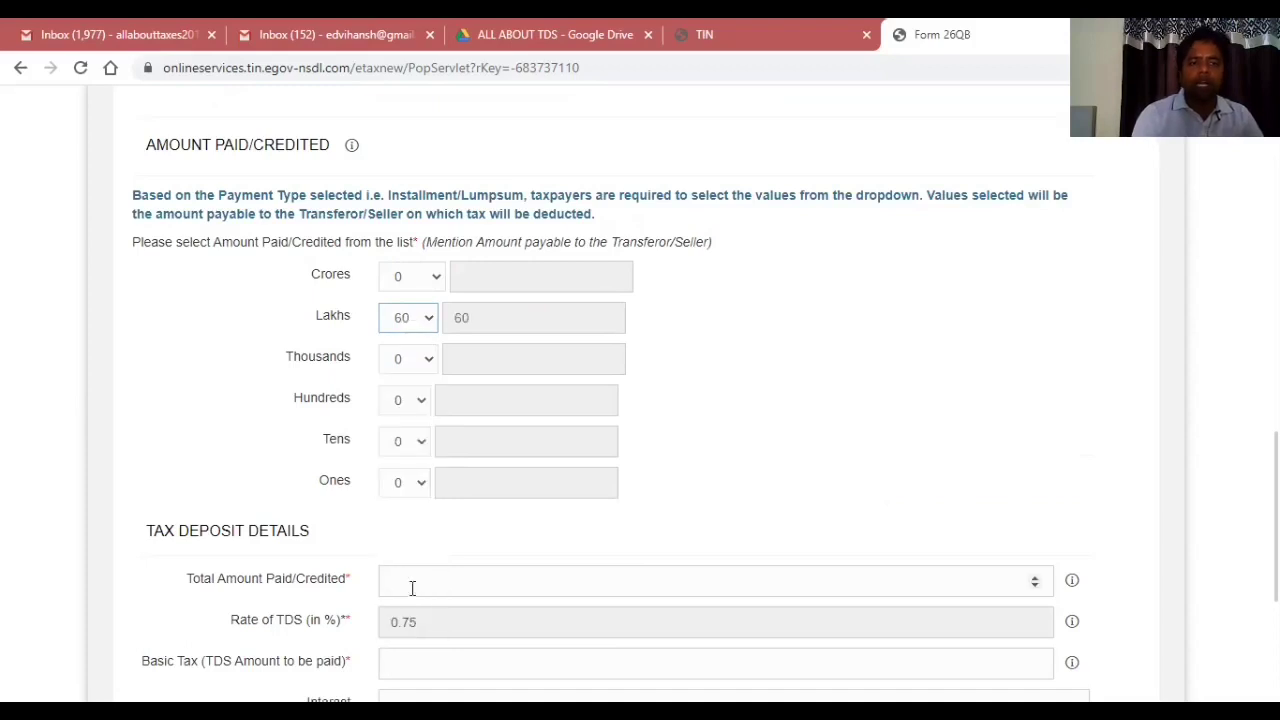
Set Thousands to 50, then reset it back to 0.
{"action": "left_click", "coordinate": [405, 361]}
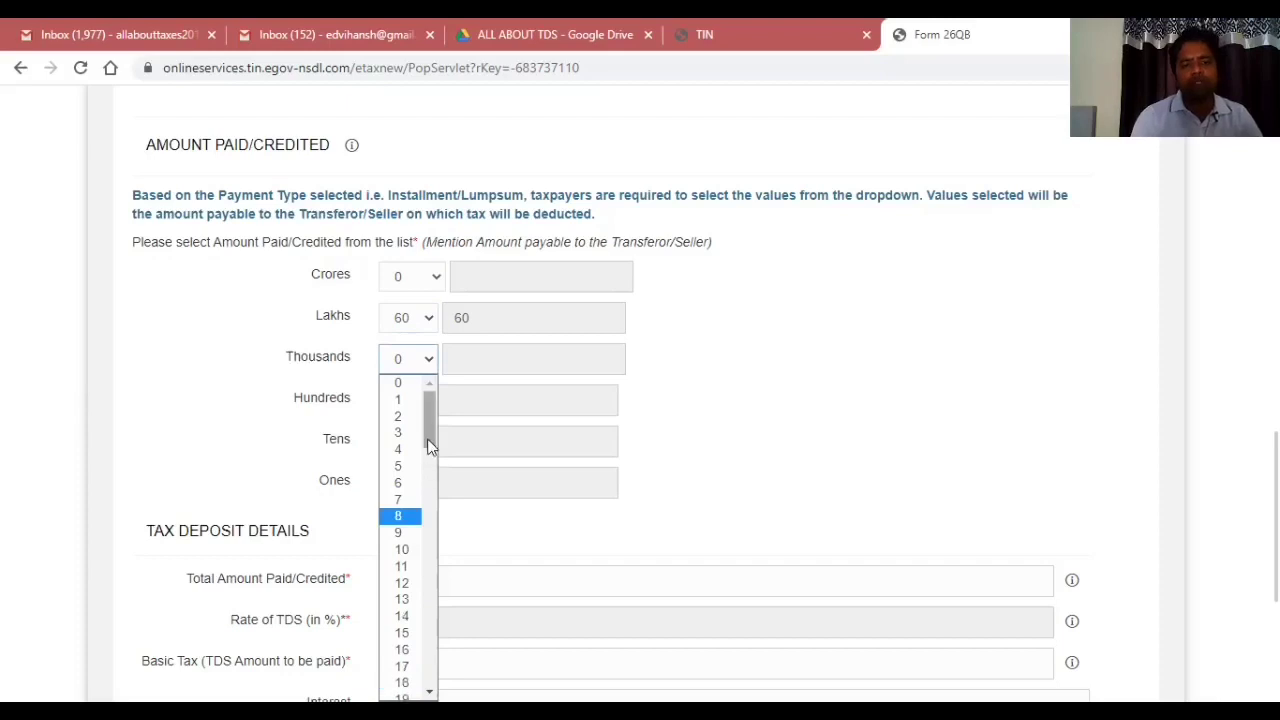
{"action": "left_click_drag", "start_coordinate": [427, 420], "coordinate": [427, 547]}
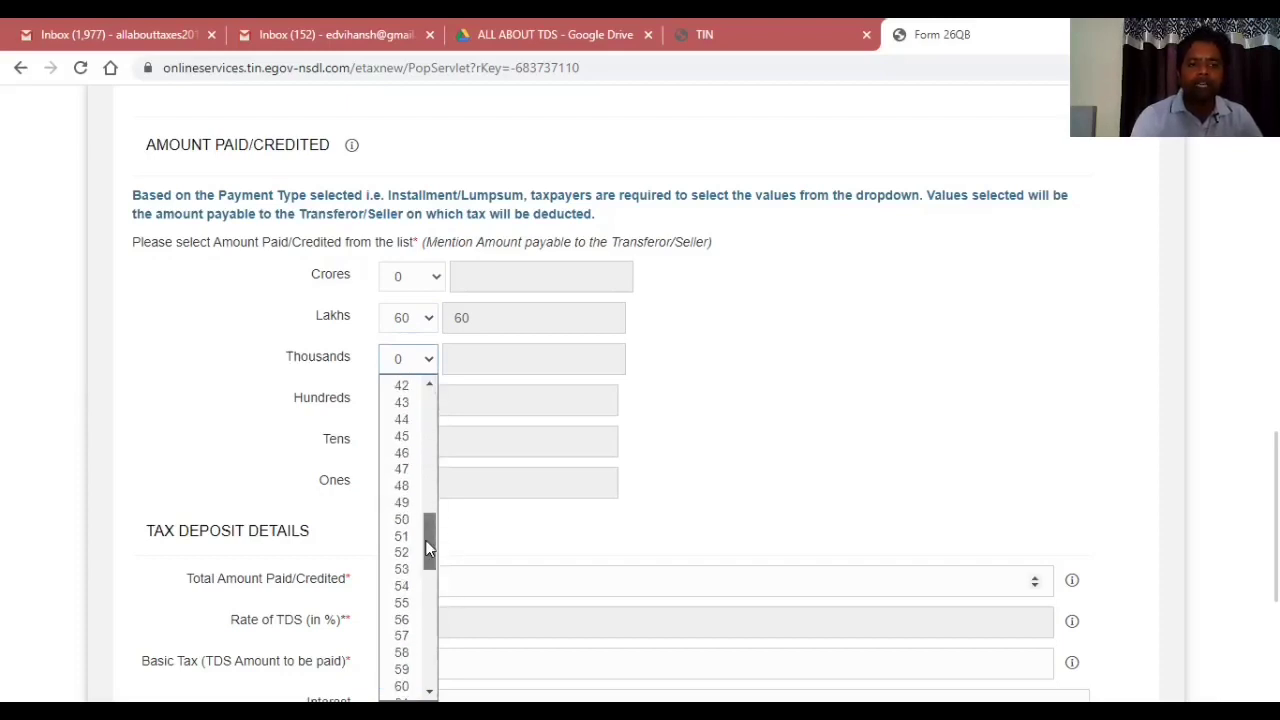
{"action": "left_click", "coordinate": [404, 520]}
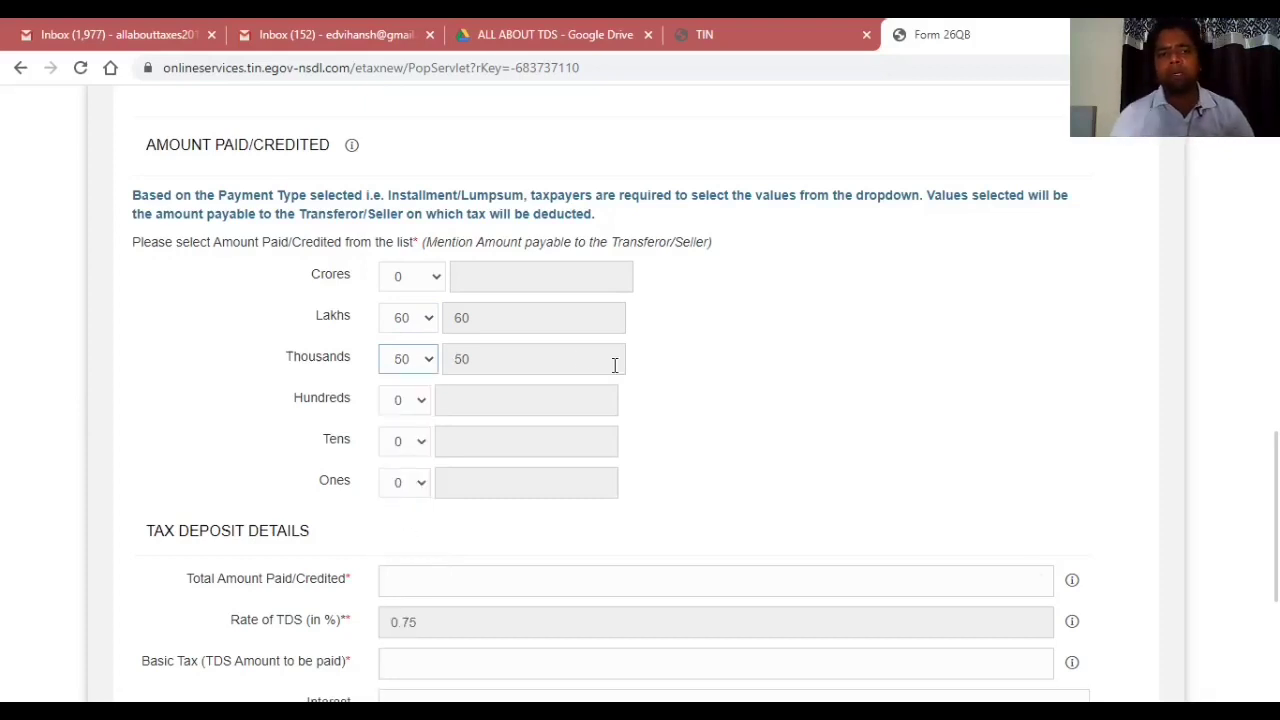
{"action": "left_click", "coordinate": [688, 446]}
{"action": "left_click", "coordinate": [403, 362]}
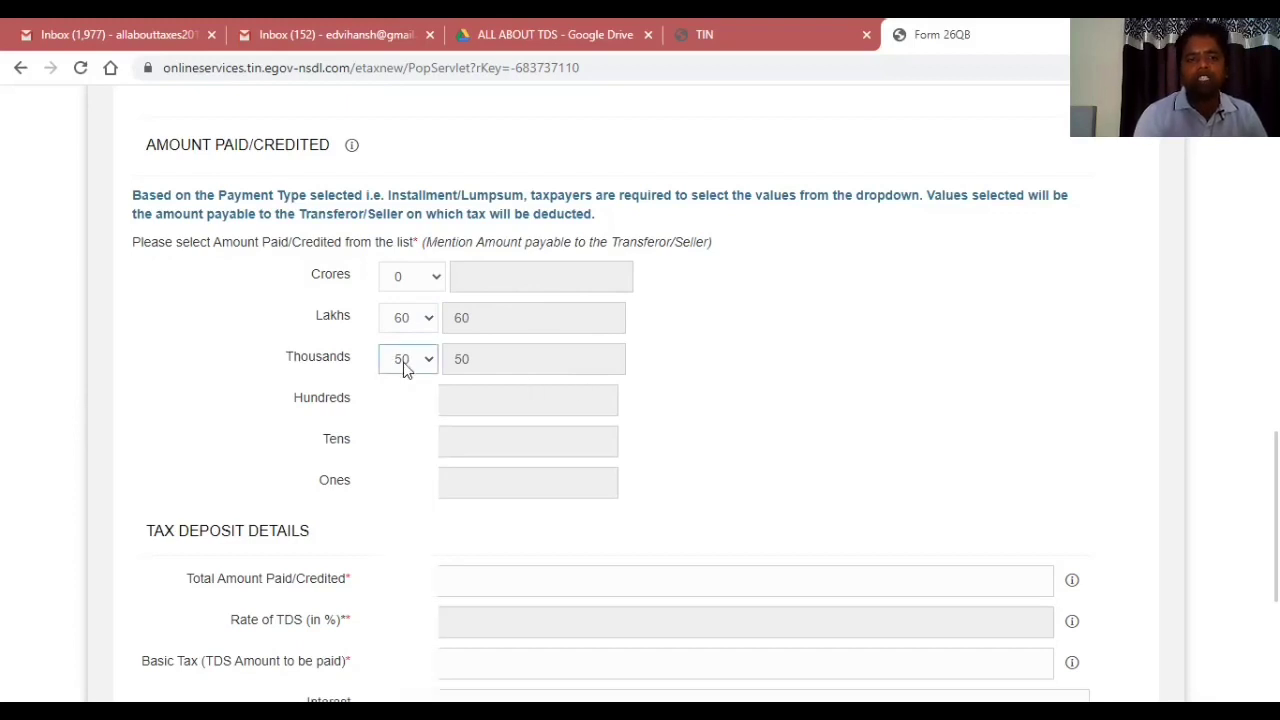
{"action": "left_click_drag", "start_coordinate": [431, 486], "coordinate": [444, 369]}
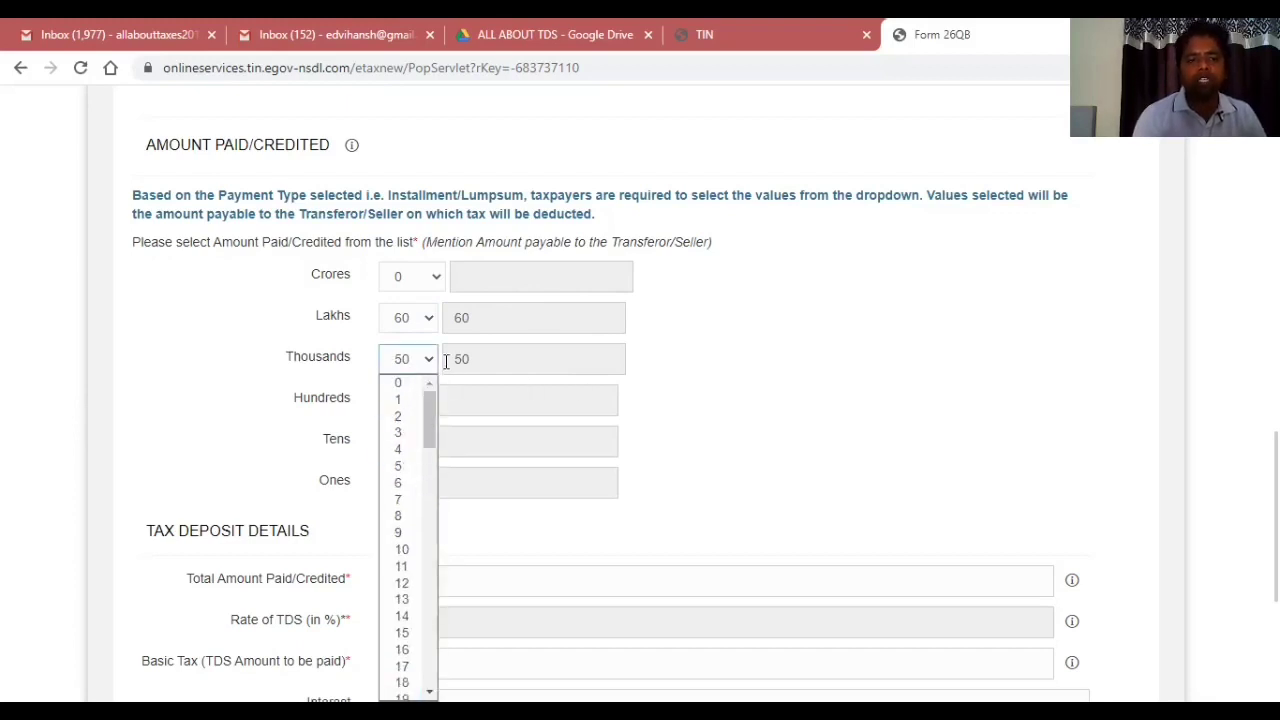
{"action": "left_click", "coordinate": [397, 382]}
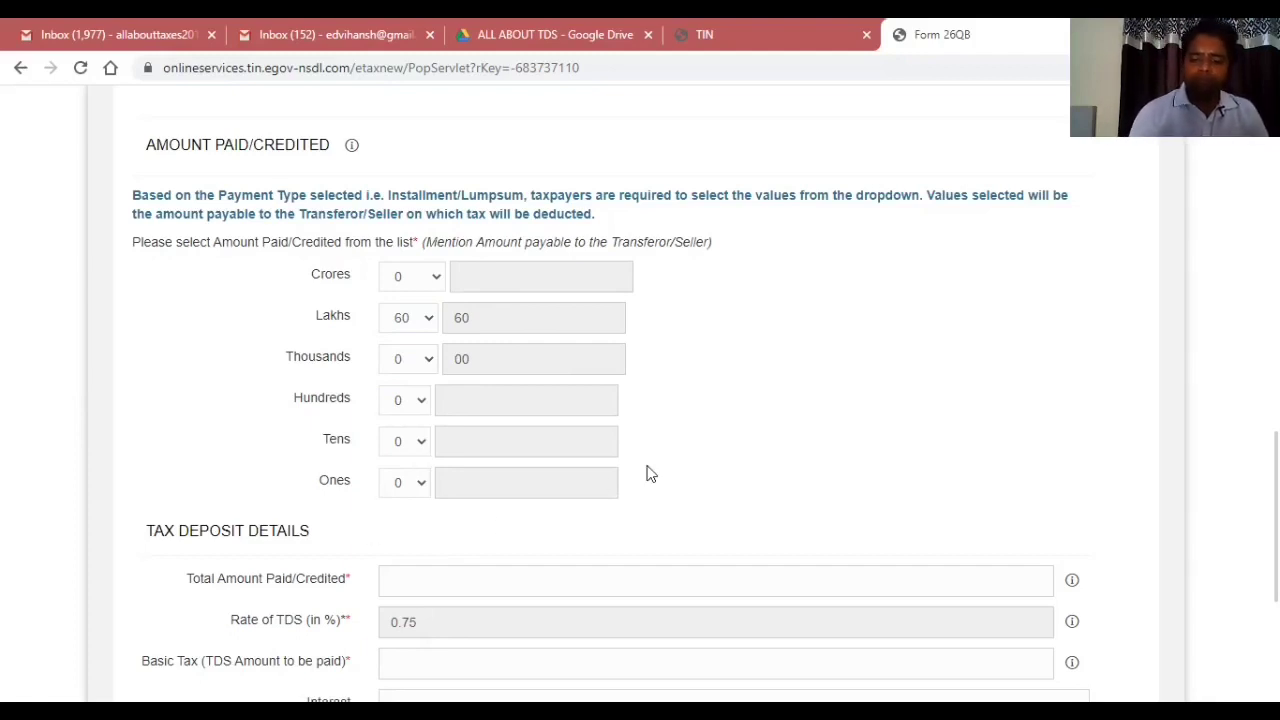
Enter total paid 6000000 and TDS 45000 with zero interest and fee, then continue.
{"action": "scroll", "coordinate": [647, 473], "scroll_direction": "down", "scroll_amount": 4}
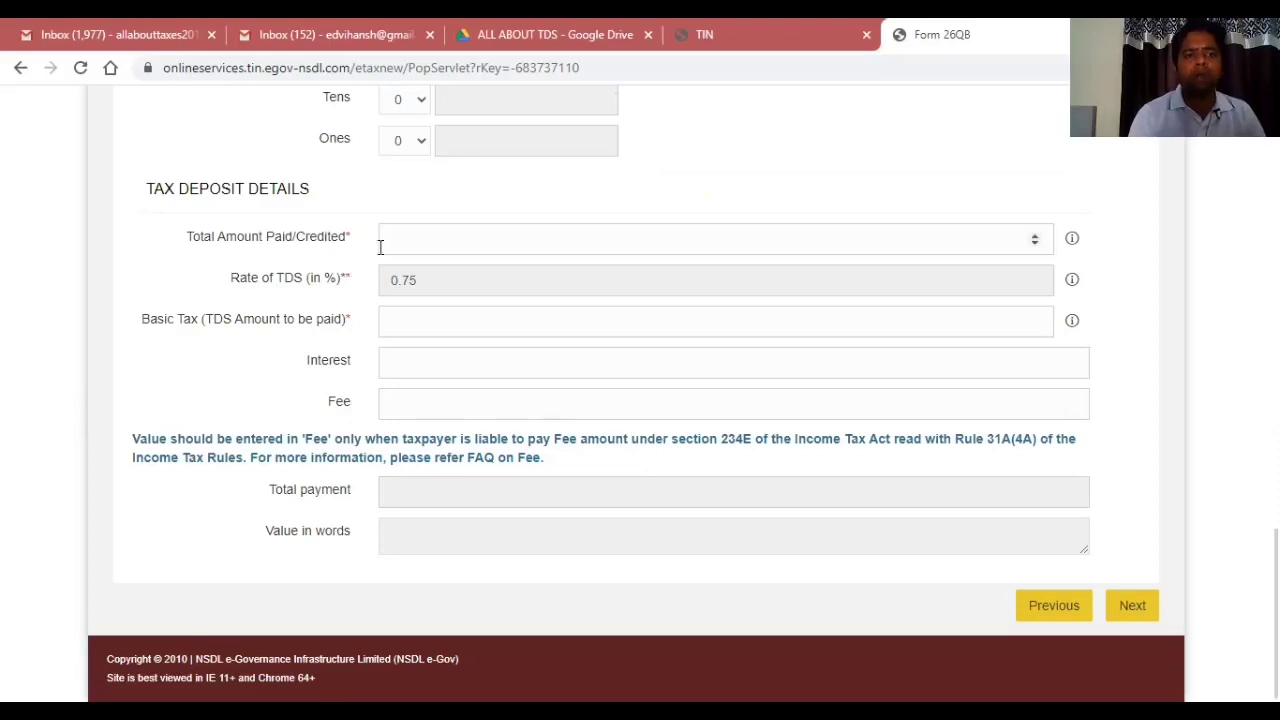
{"action": "left_click", "coordinate": [414, 236]}
{"action": "type", "text": "600000"}
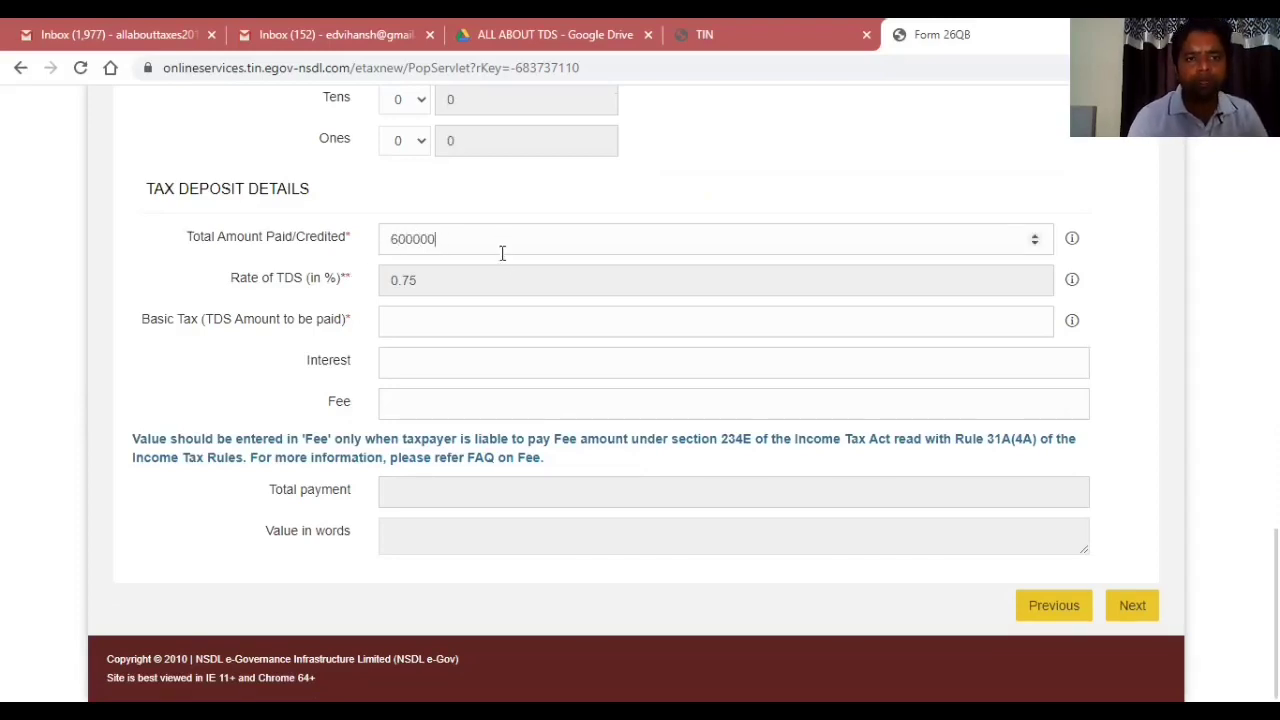
{"action": "type", "text": "0"}
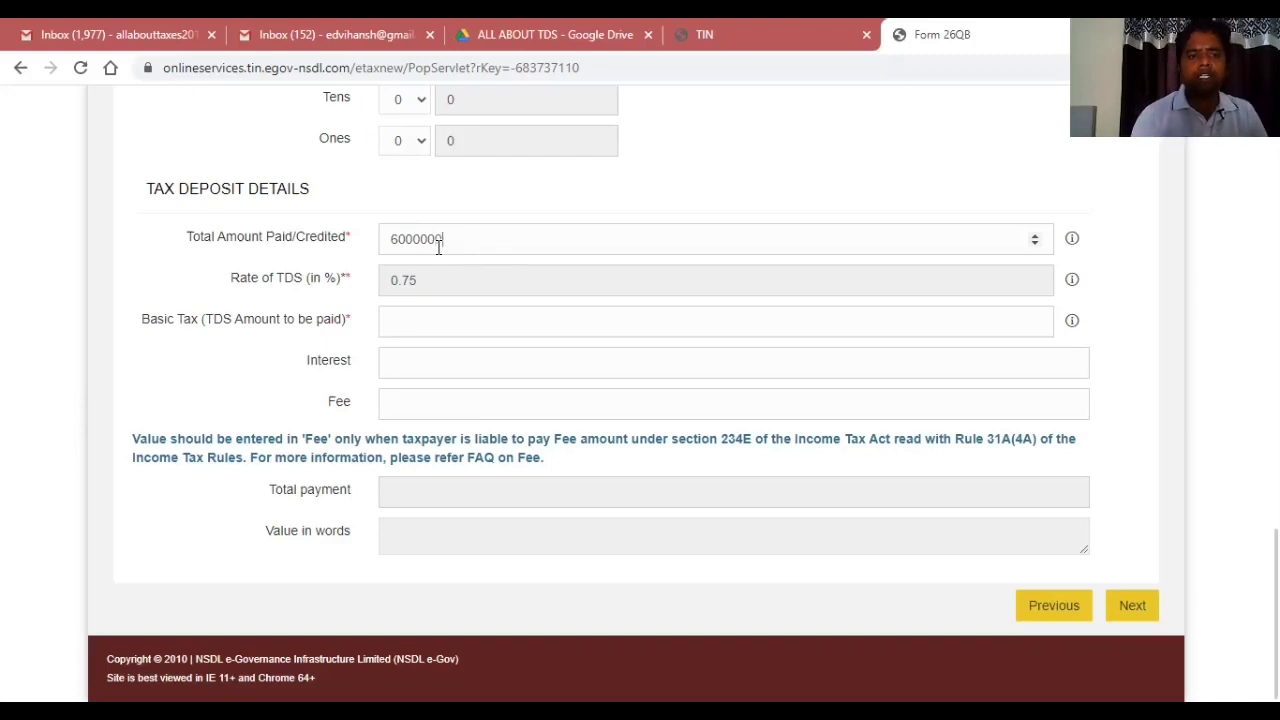
{"action": "left_click", "coordinate": [423, 321]}
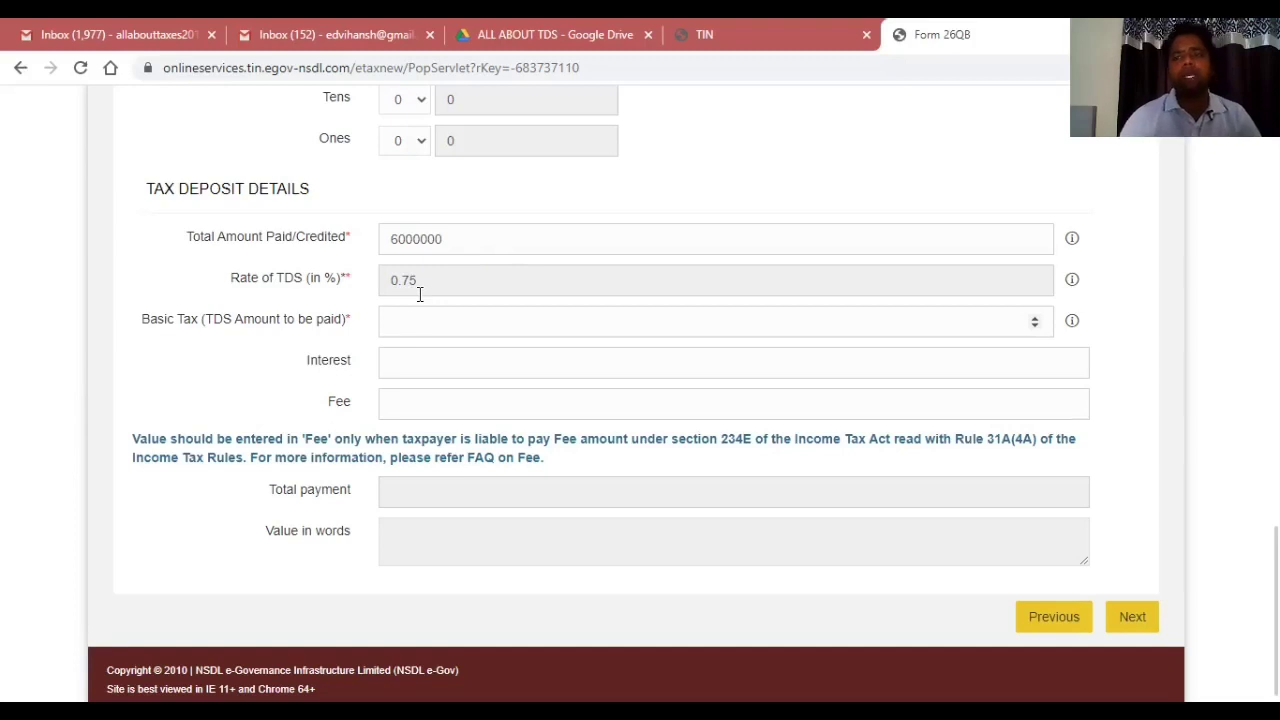
{"action": "type", "text": "45000"}
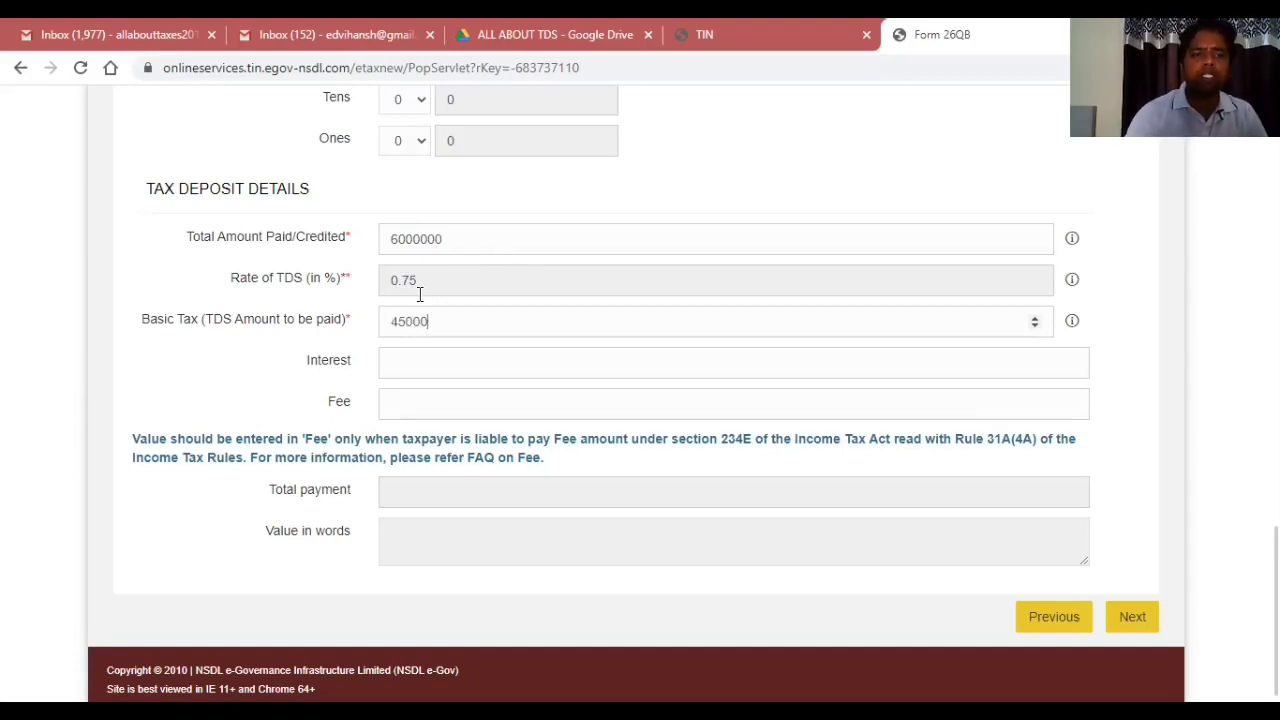
{"action": "key", "text": "Tab"}
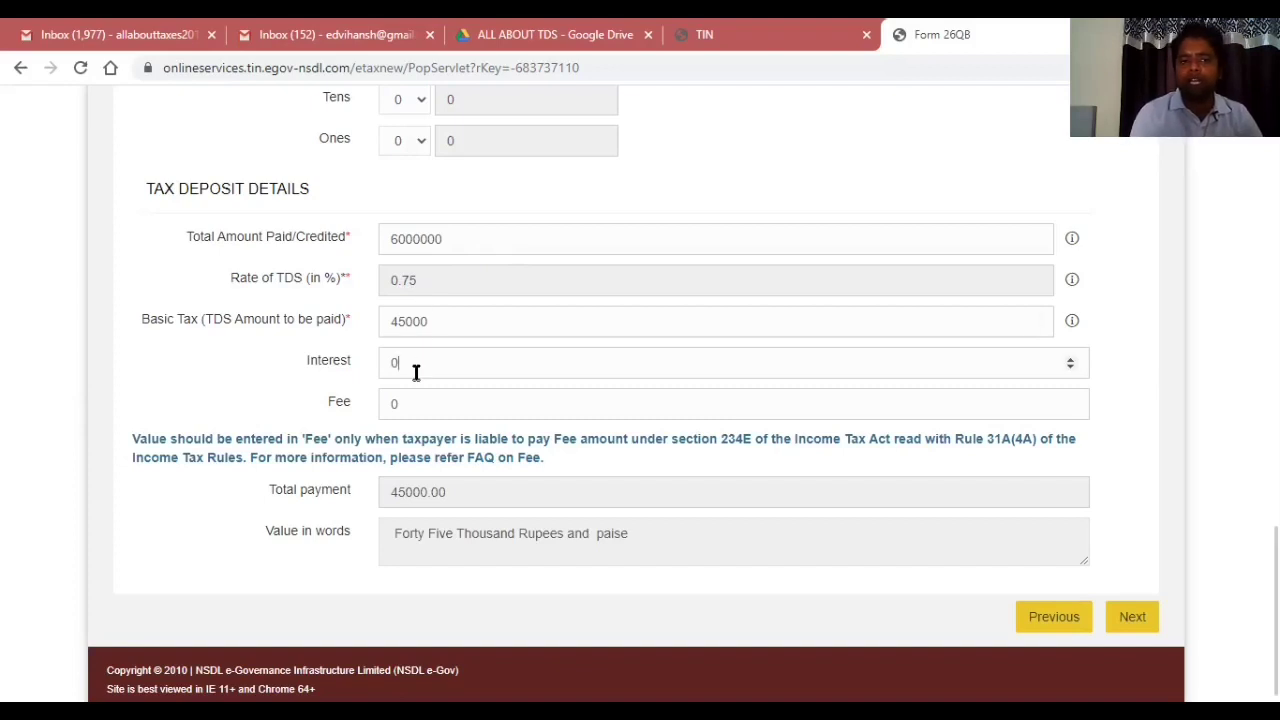
{"action": "left_click", "coordinate": [416, 408]}
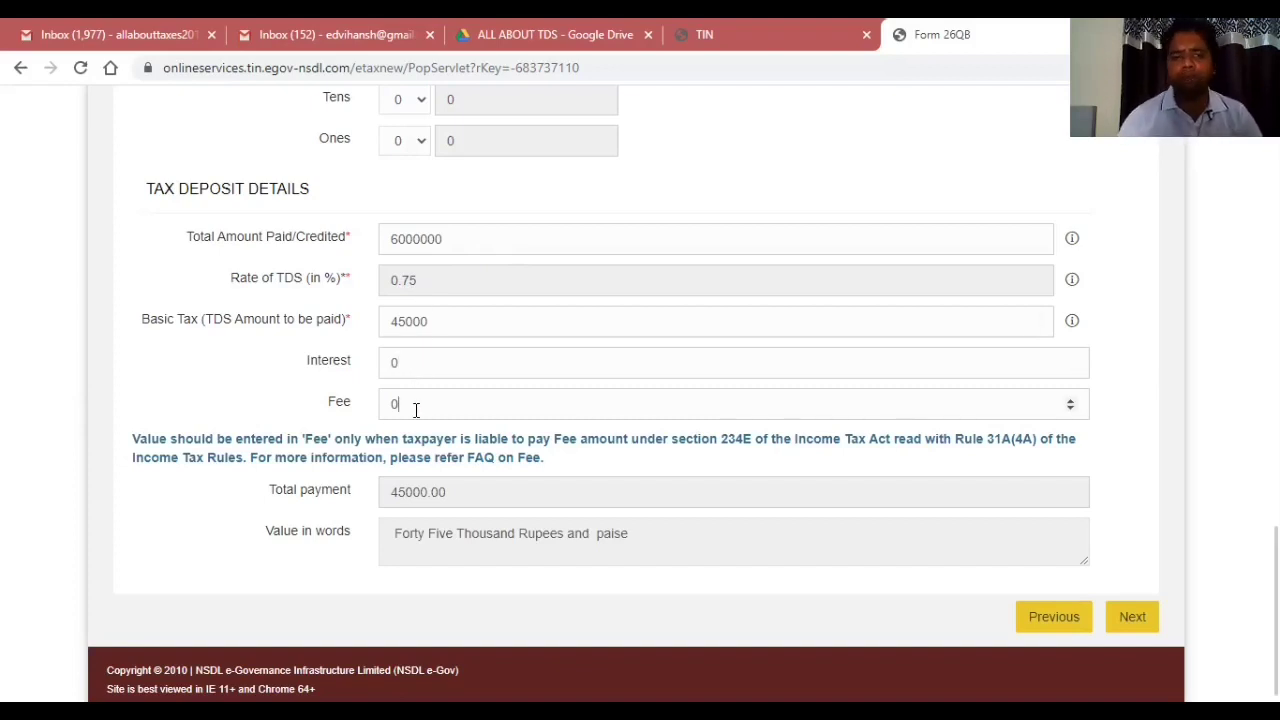
{"action": "key", "text": "Tab"}
{"action": "key", "text": "Tab"}
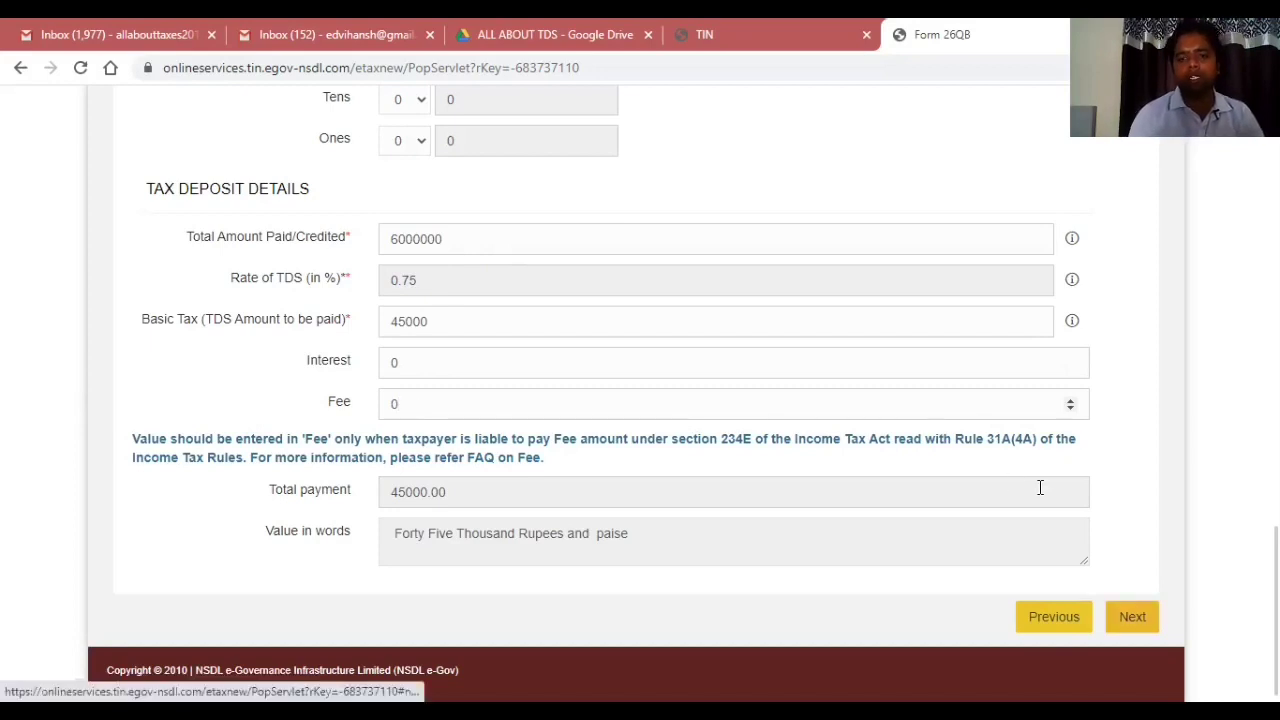
{"action": "key", "text": "Return"}
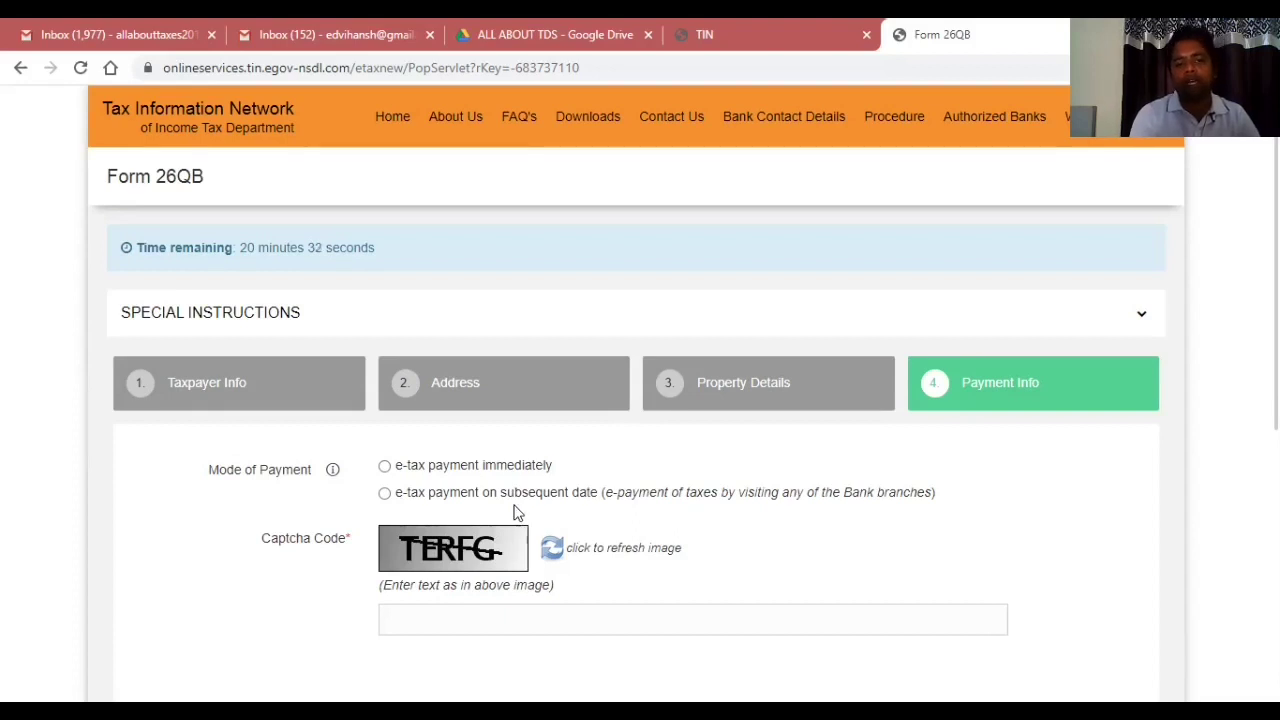
Choose immediate e-tax payment and enter captcha TERFG.
{"action": "left_click", "coordinate": [385, 468]}
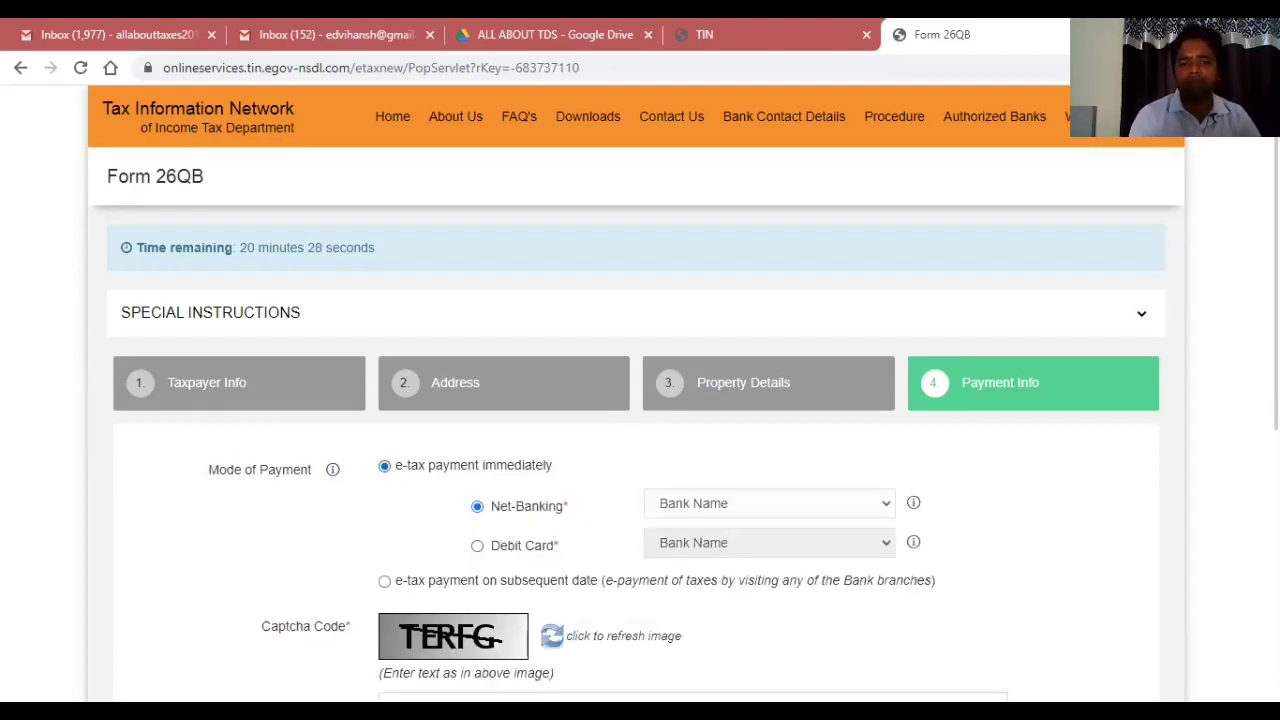
{"action": "scroll", "coordinate": [908, 440], "scroll_direction": "down", "scroll_amount": 2}
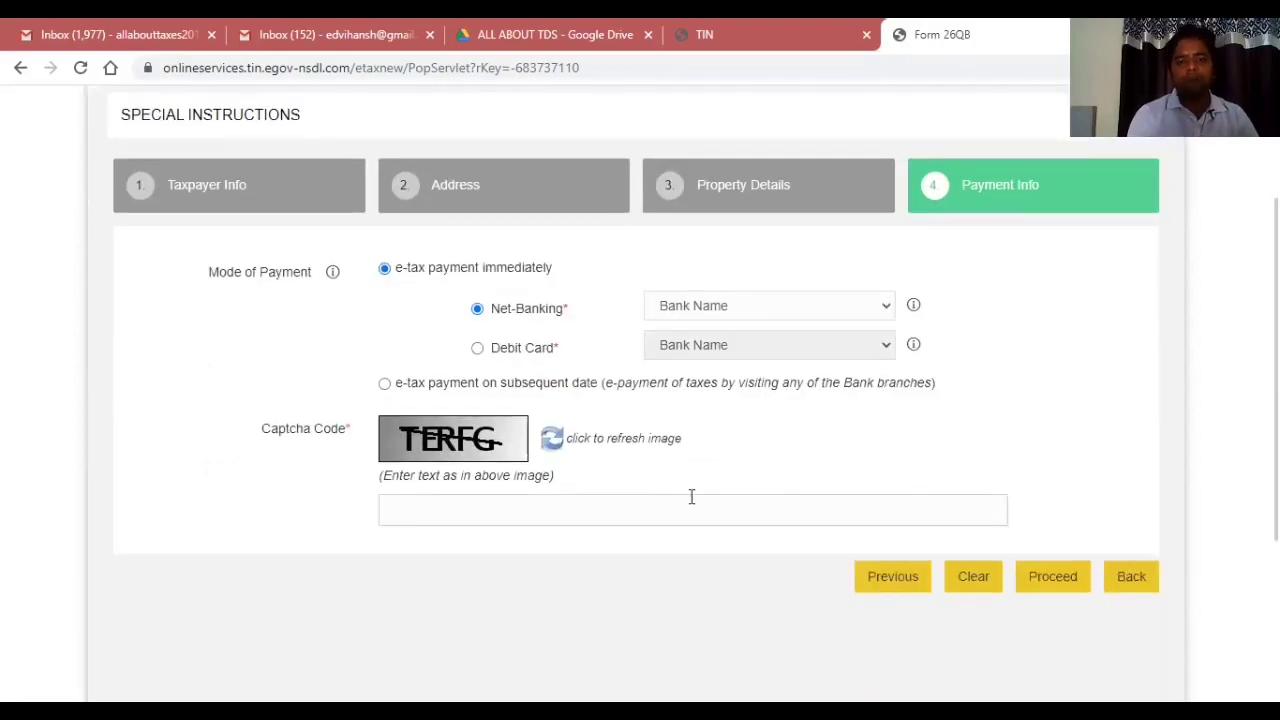
{"action": "left_click", "coordinate": [676, 507]}
{"action": "type", "text": "TERFG"}
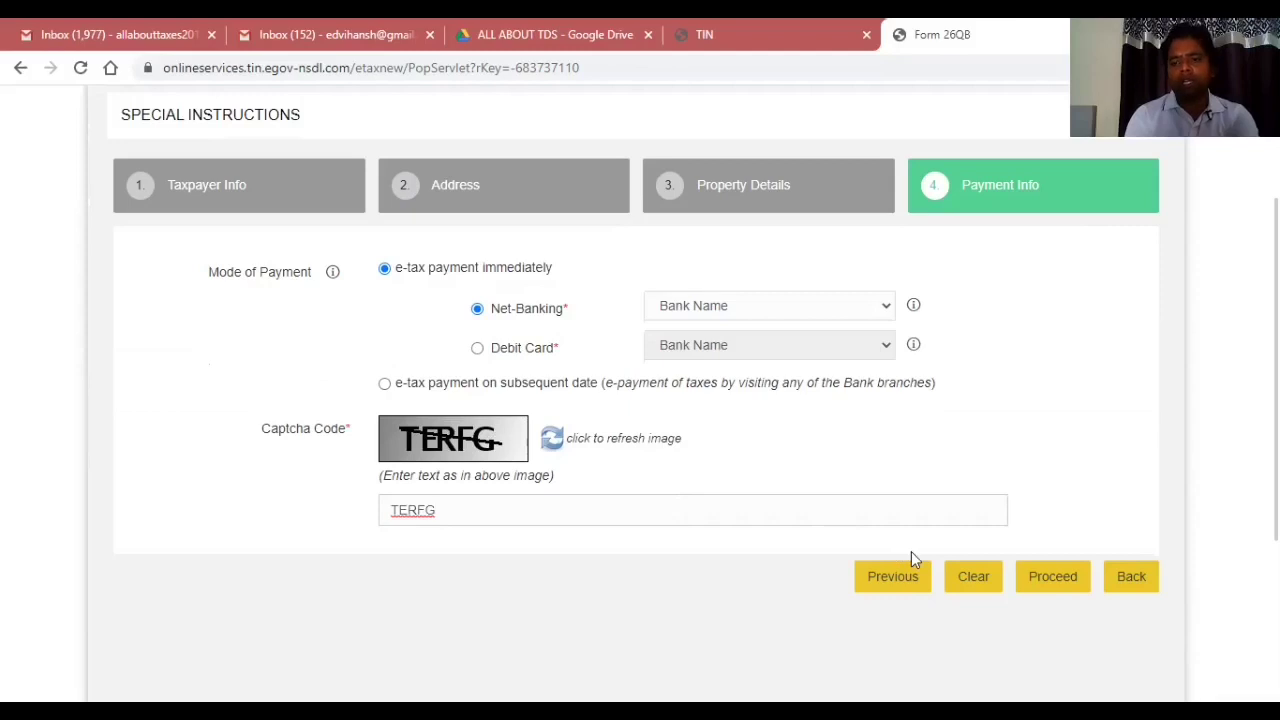
{"action": "key", "text": "Return"}
Select State Bank of India as the net-banking bank and proceed to confirmation.
{"action": "scroll", "coordinate": [911, 557], "scroll_direction": "down", "scroll_amount": 3}
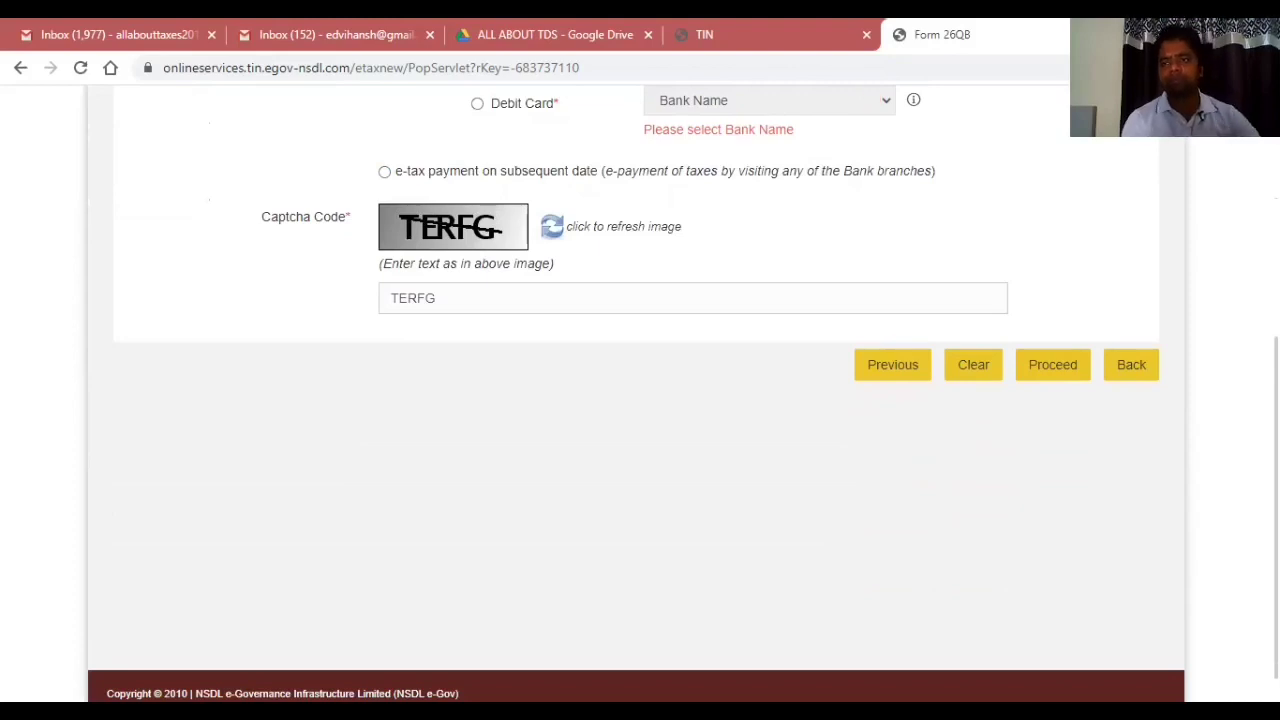
{"action": "scroll", "coordinate": [1106, 332], "scroll_direction": "up", "scroll_amount": 6}
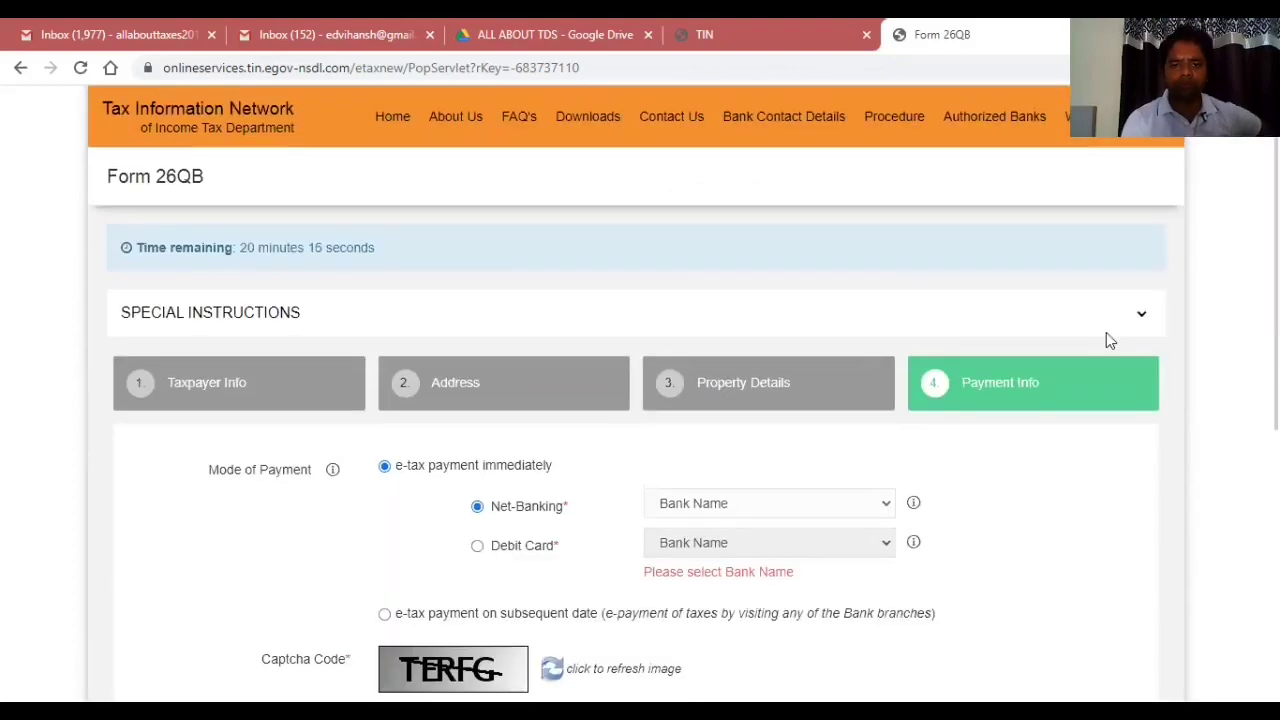
{"action": "left_click", "coordinate": [815, 503]}
{"action": "key", "text": "s"}
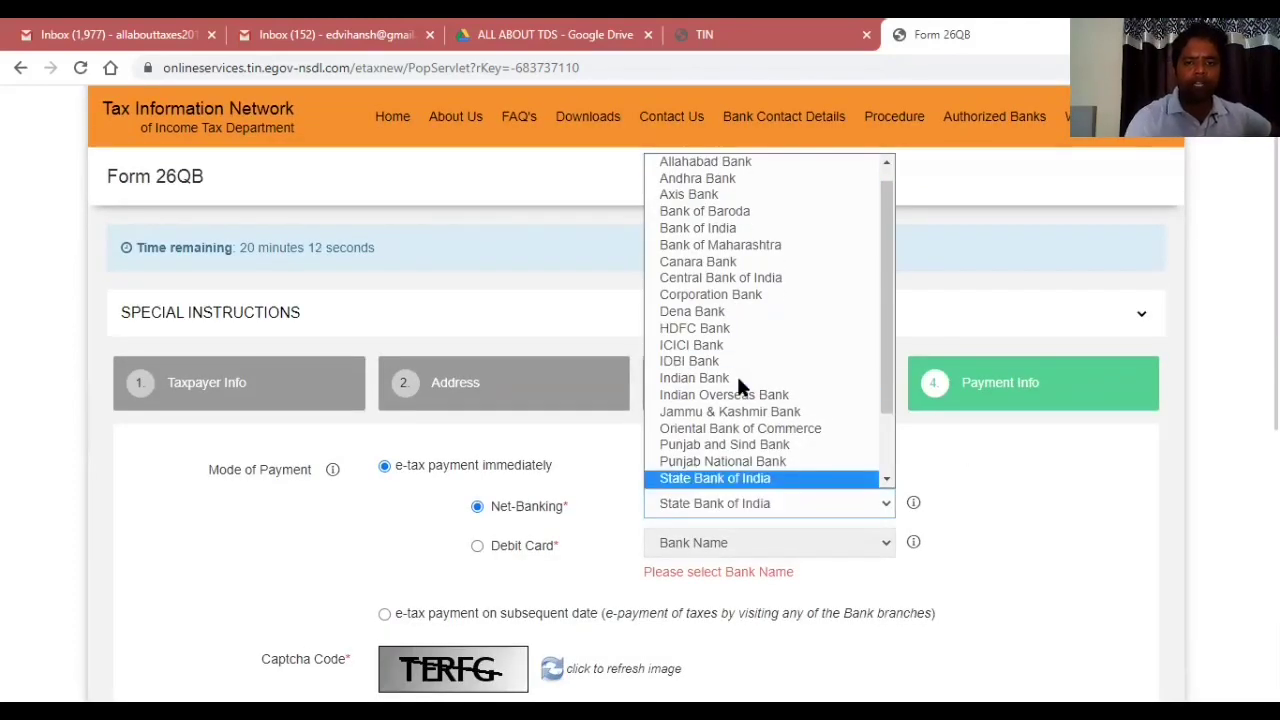
{"action": "left_click", "coordinate": [727, 481]}
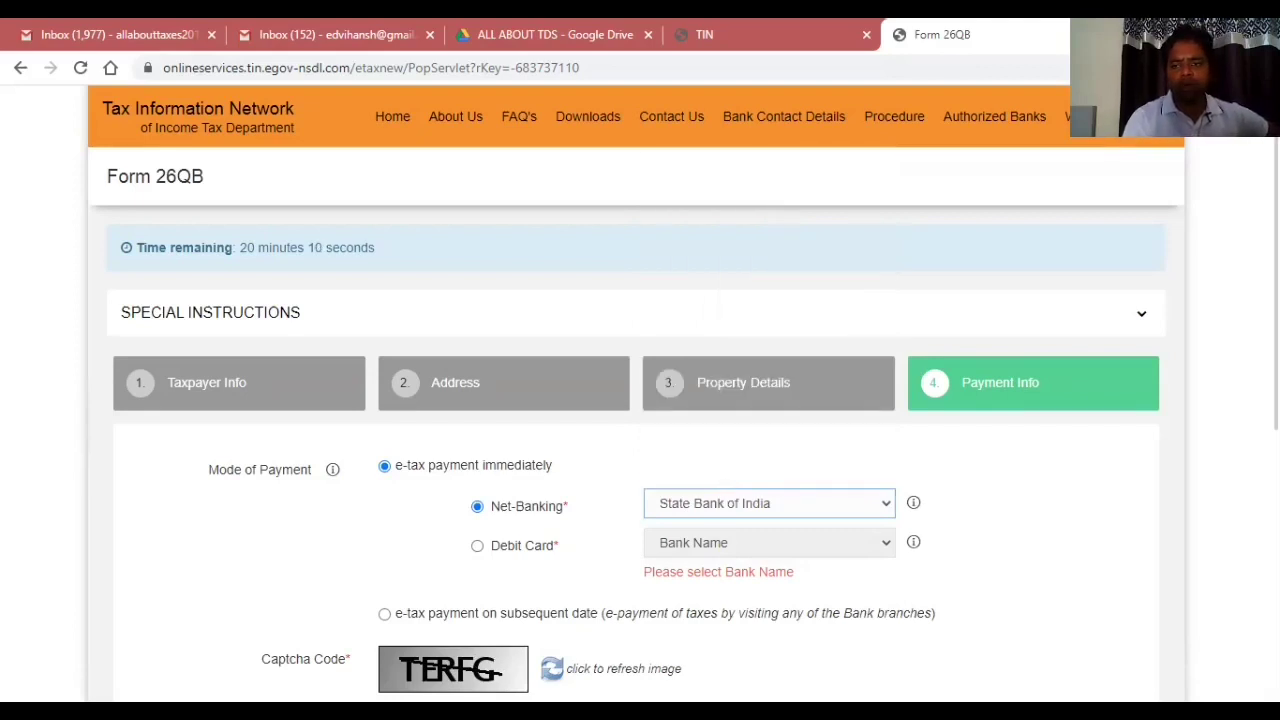
{"action": "scroll", "coordinate": [1196, 552], "scroll_direction": "down", "scroll_amount": 2}
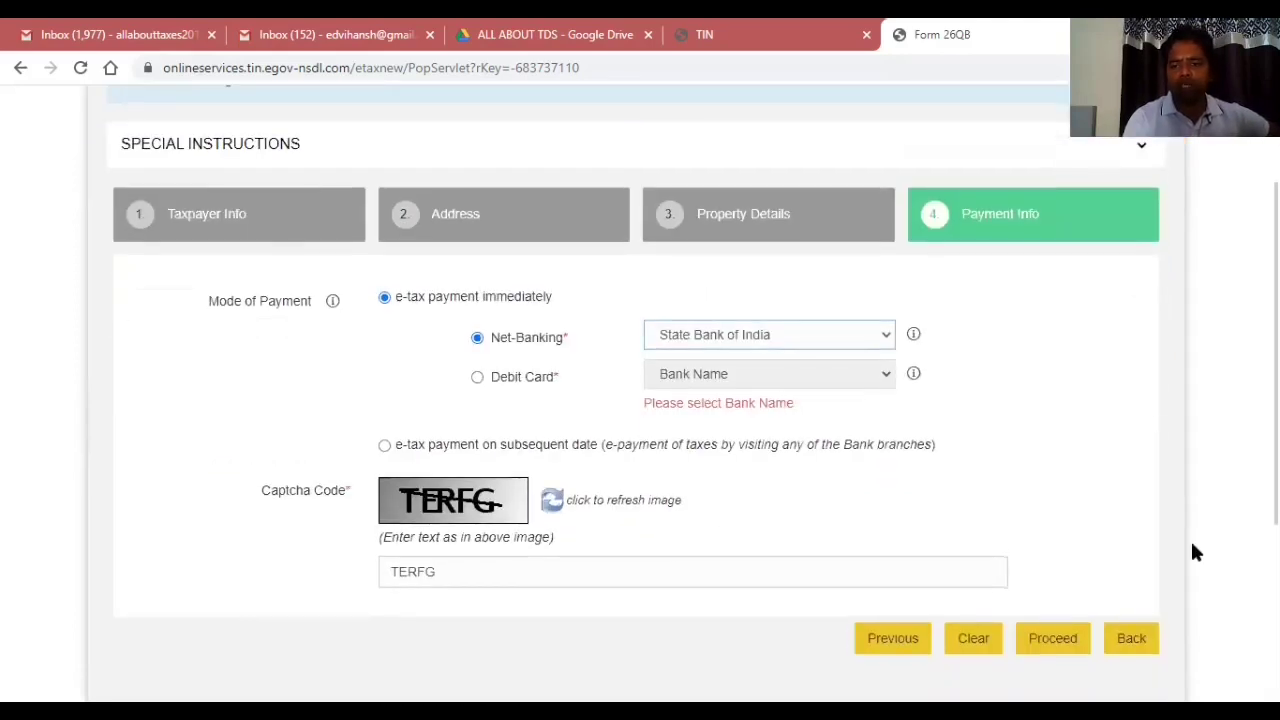
{"action": "key", "text": "Return"}
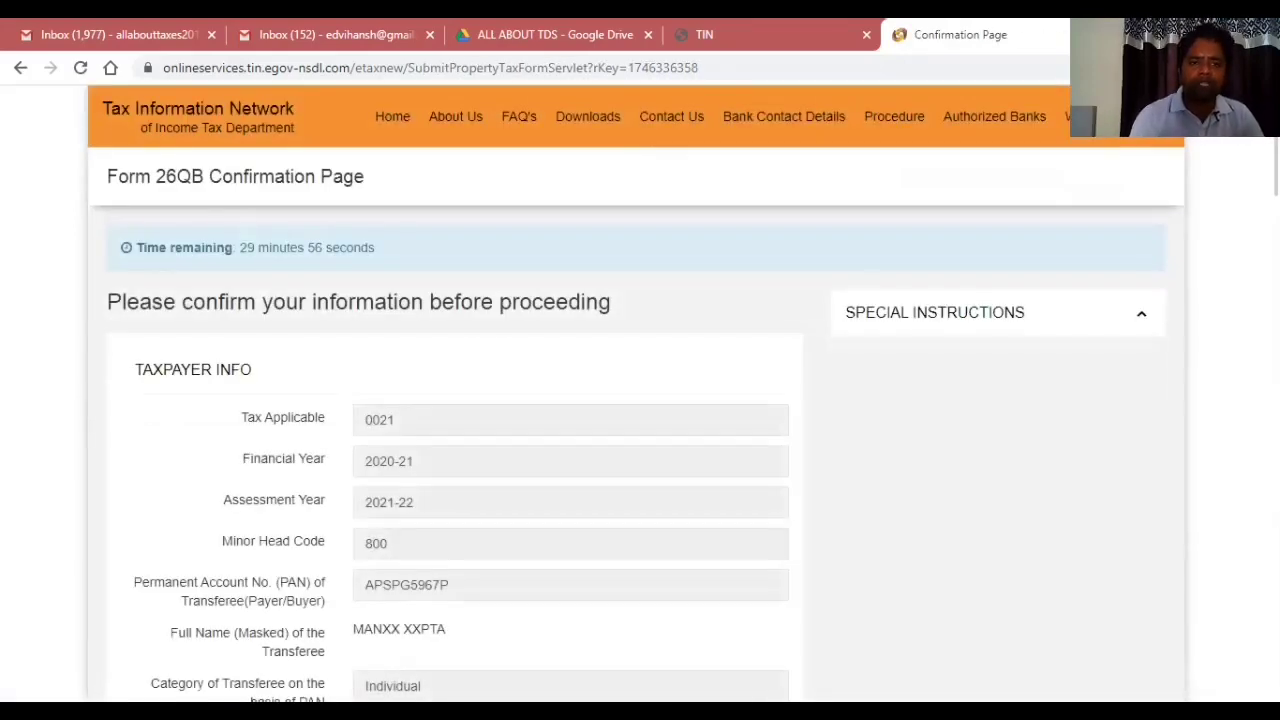
Tick the NSDL e-Gov consent box at the page bottom and confirm the Form 26QB details.
{"action": "scroll", "coordinate": [640, 400], "scroll_direction": "down", "scroll_amount": 5}
{"action": "scroll", "coordinate": [456, 400], "scroll_direction": "up", "scroll_amount": 3}
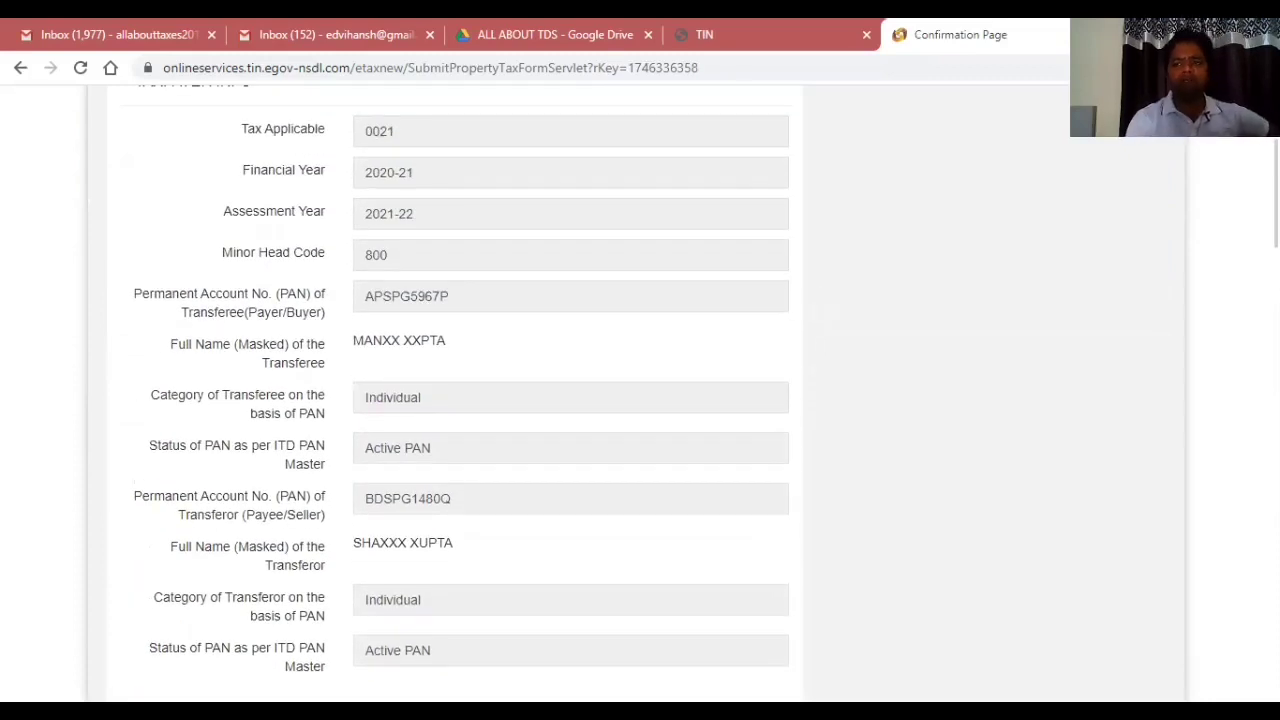
{"action": "scroll", "coordinate": [456, 400], "scroll_direction": "down", "scroll_amount": 5}
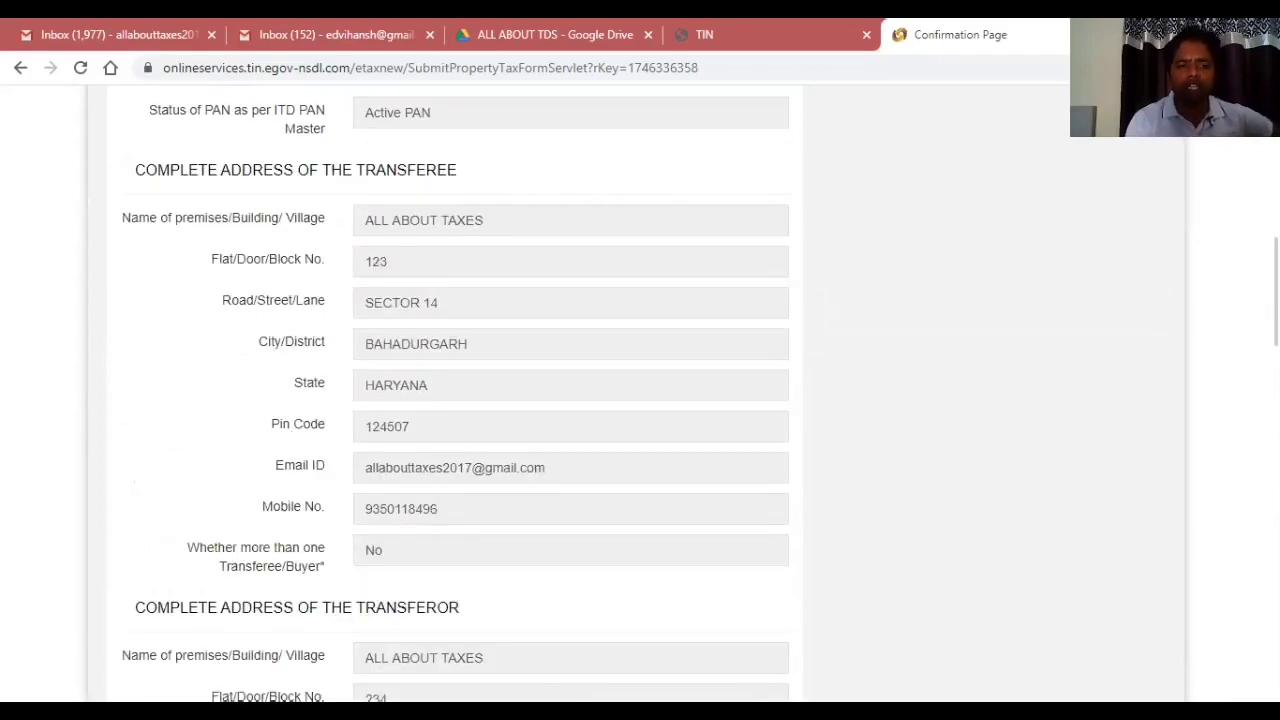
{"action": "scroll", "coordinate": [456, 400], "scroll_direction": "down", "scroll_amount": 6}
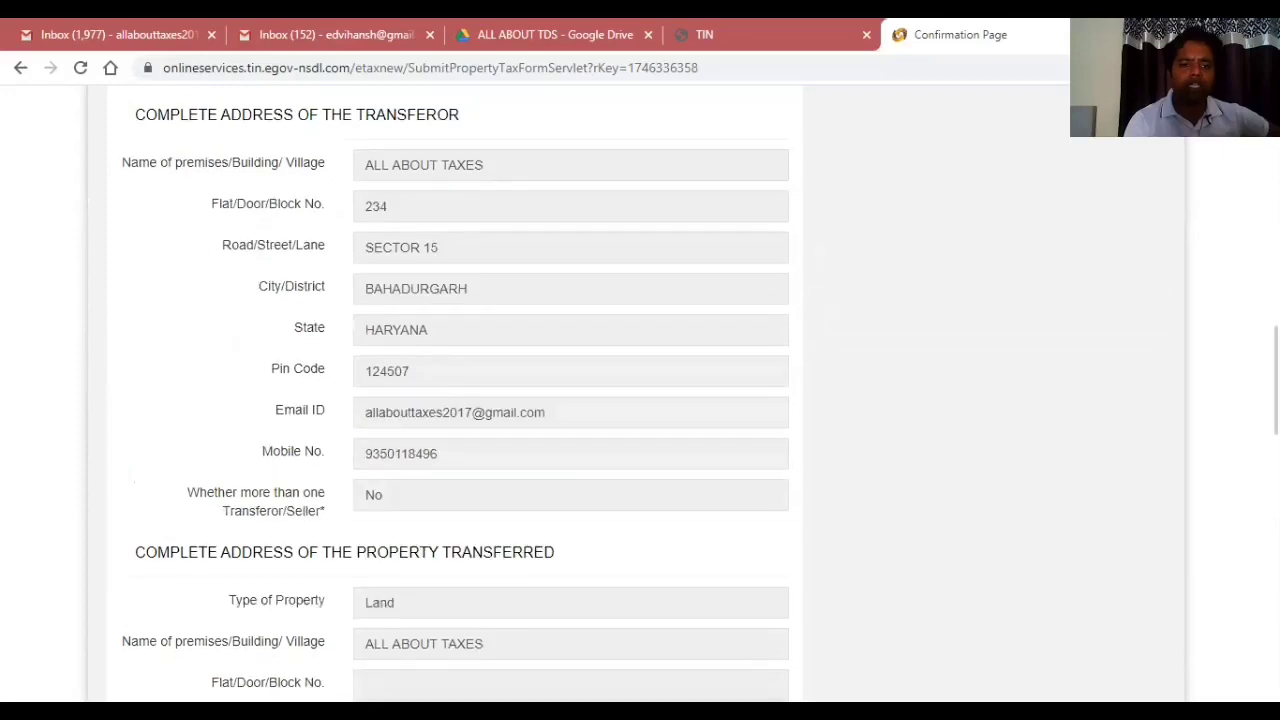
{"action": "scroll", "coordinate": [456, 400], "scroll_direction": "down", "scroll_amount": 6}
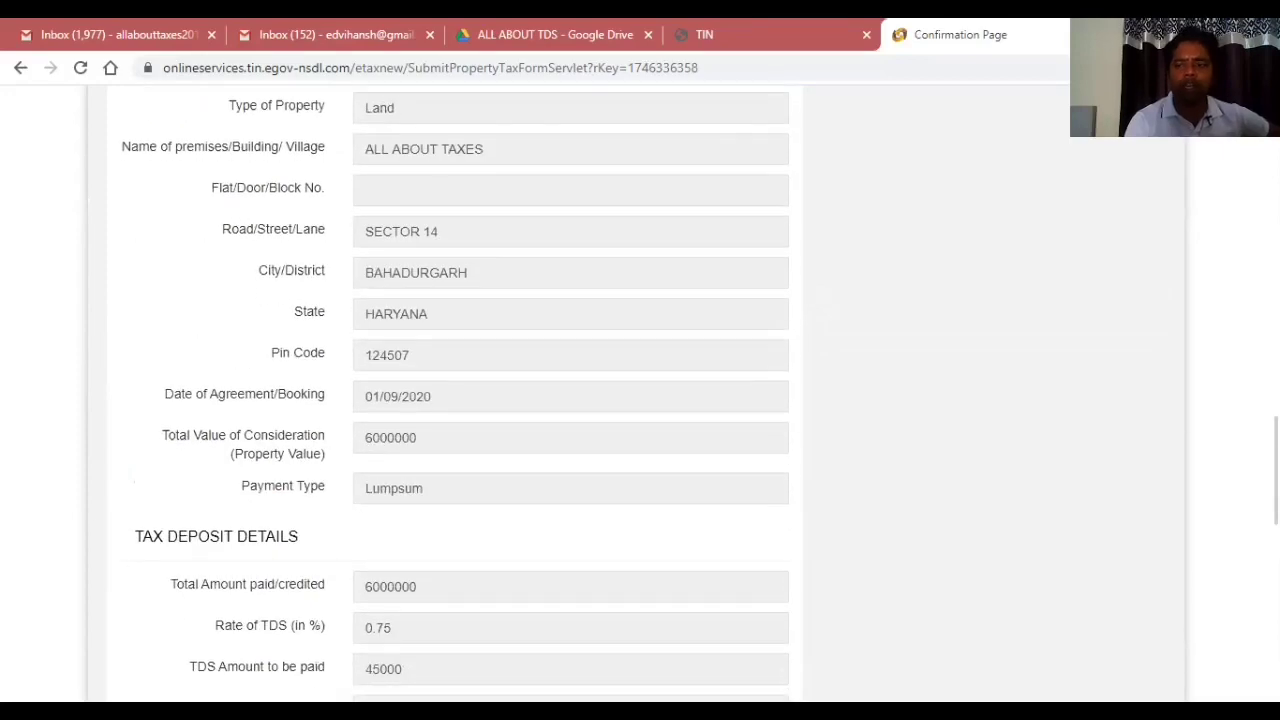
{"action": "scroll", "coordinate": [456, 400], "scroll_direction": "down", "scroll_amount": 1}
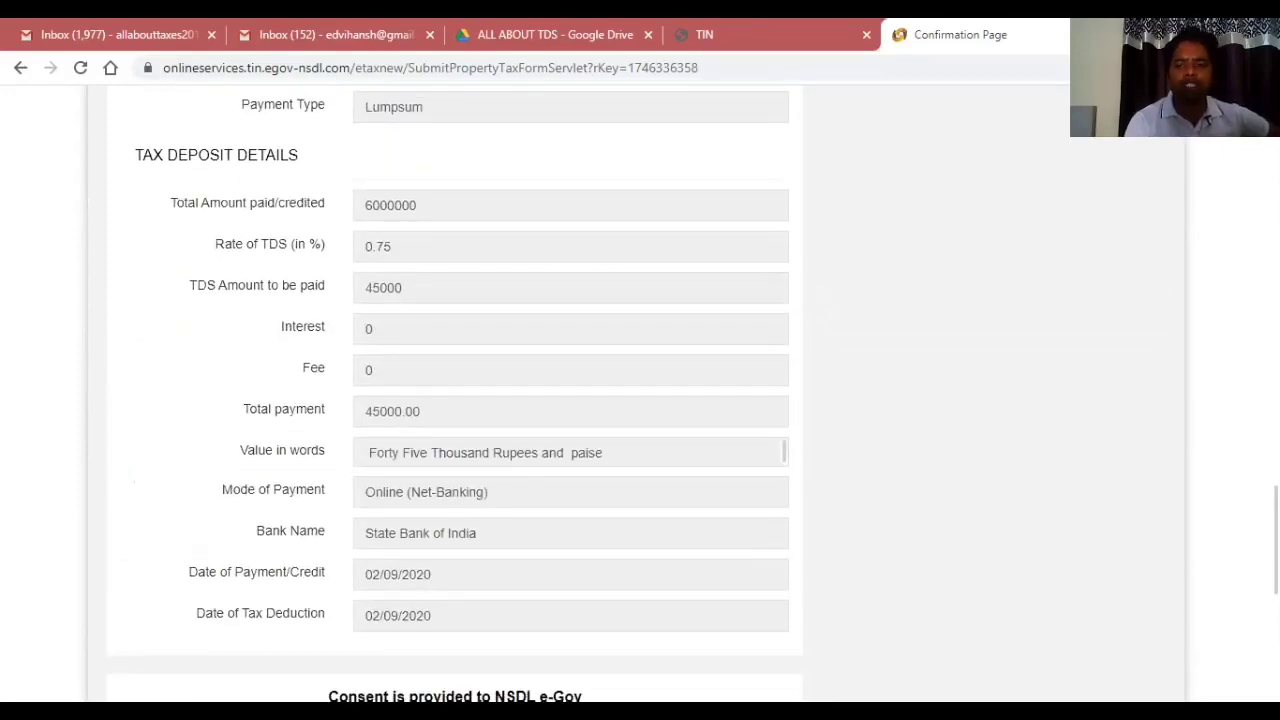
{"action": "scroll", "coordinate": [609, 568], "scroll_direction": "down", "scroll_amount": 6}
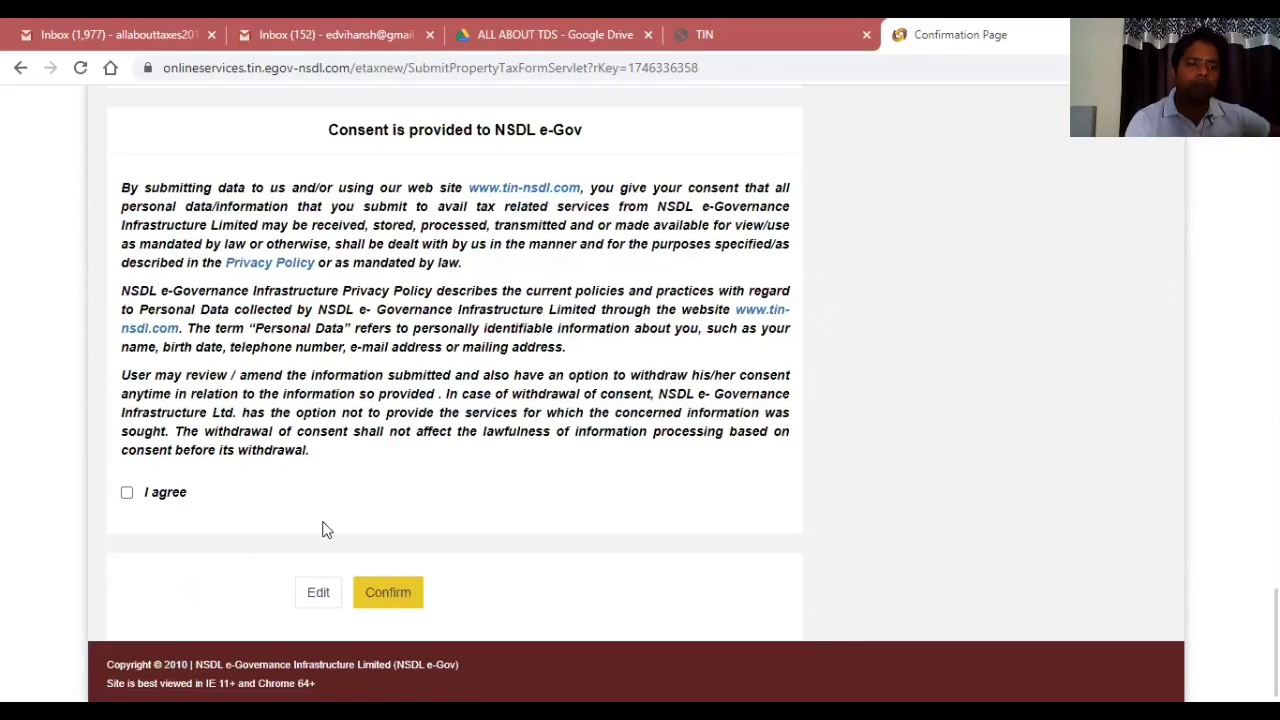
{"action": "left_click", "coordinate": [127, 496]}
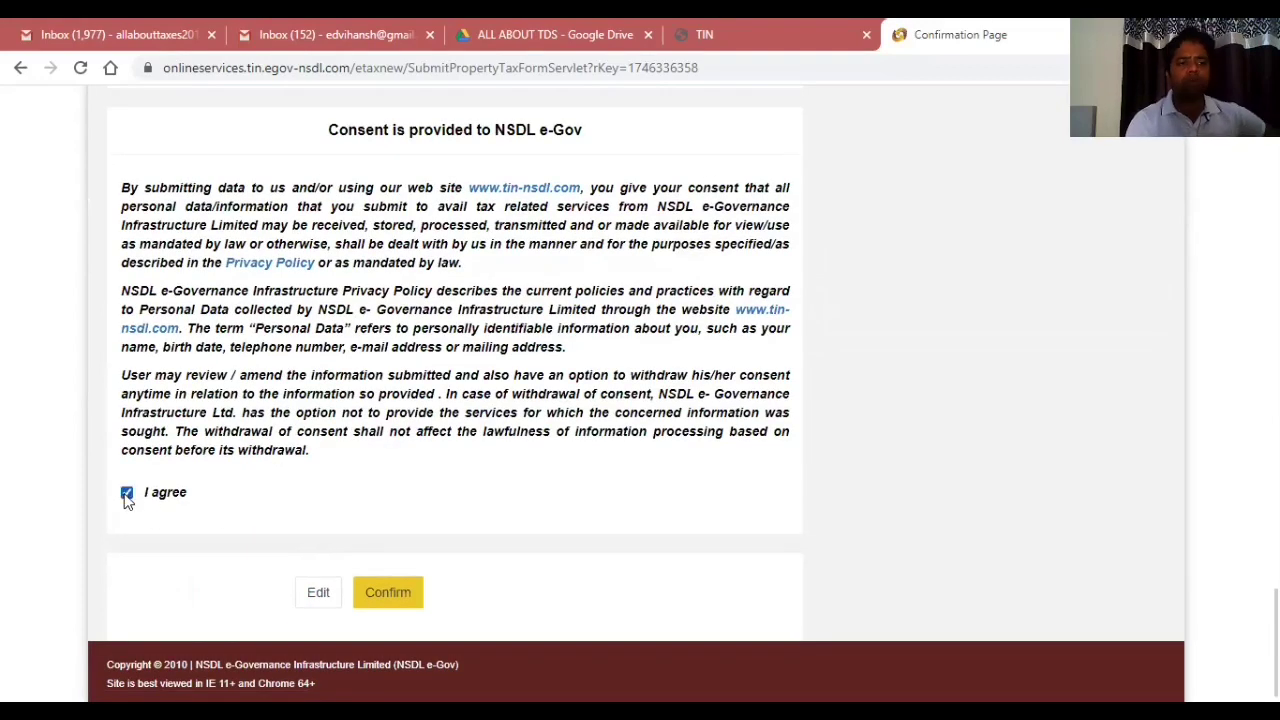
{"action": "left_click", "coordinate": [386, 593]}
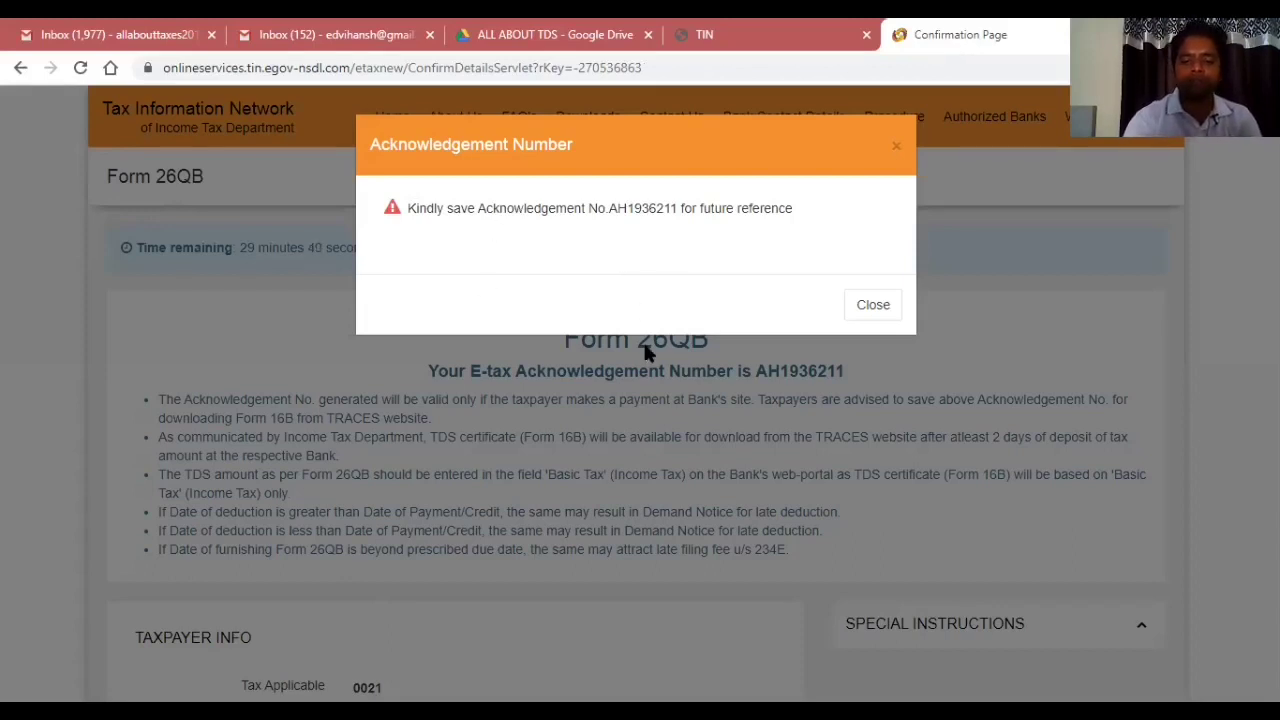
Dismiss the acknowledgement number notice and scroll through the Form 26QB details.
{"action": "left_click", "coordinate": [872, 304]}
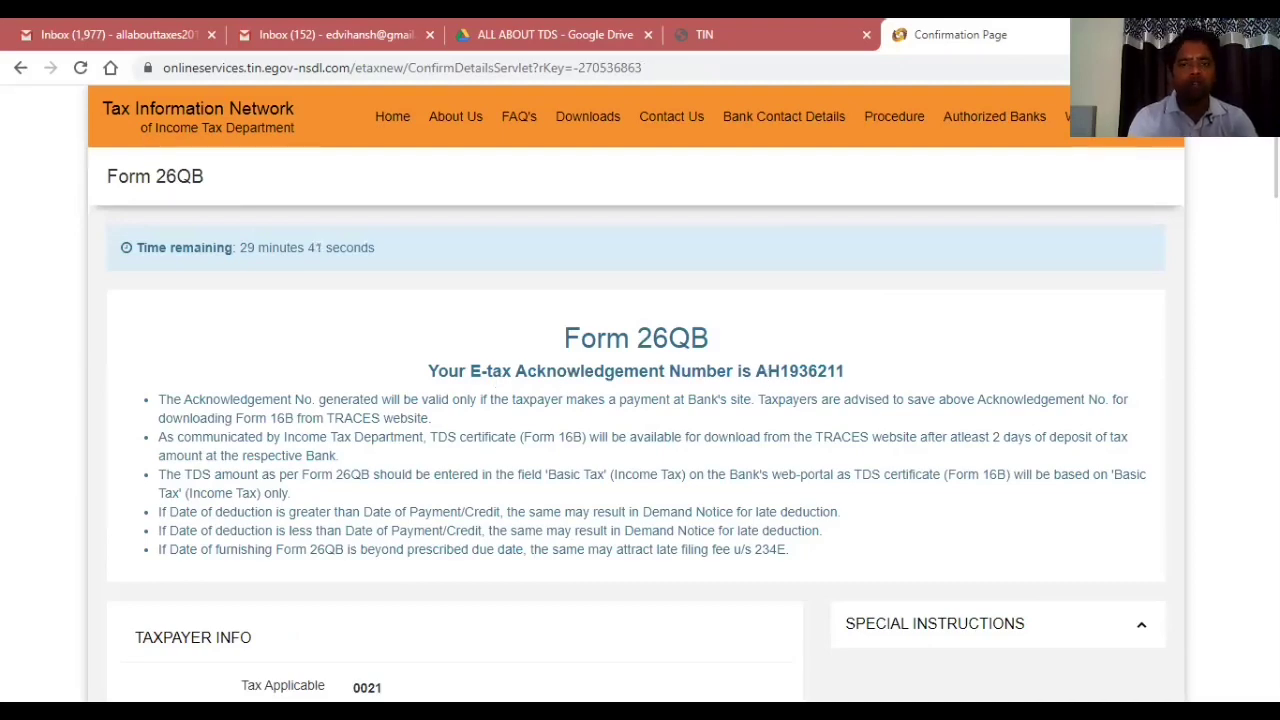
{"action": "scroll", "coordinate": [640, 400], "scroll_direction": "down", "scroll_amount": 10}
{"action": "scroll", "coordinate": [445, 400], "scroll_direction": "down", "scroll_amount": 12}
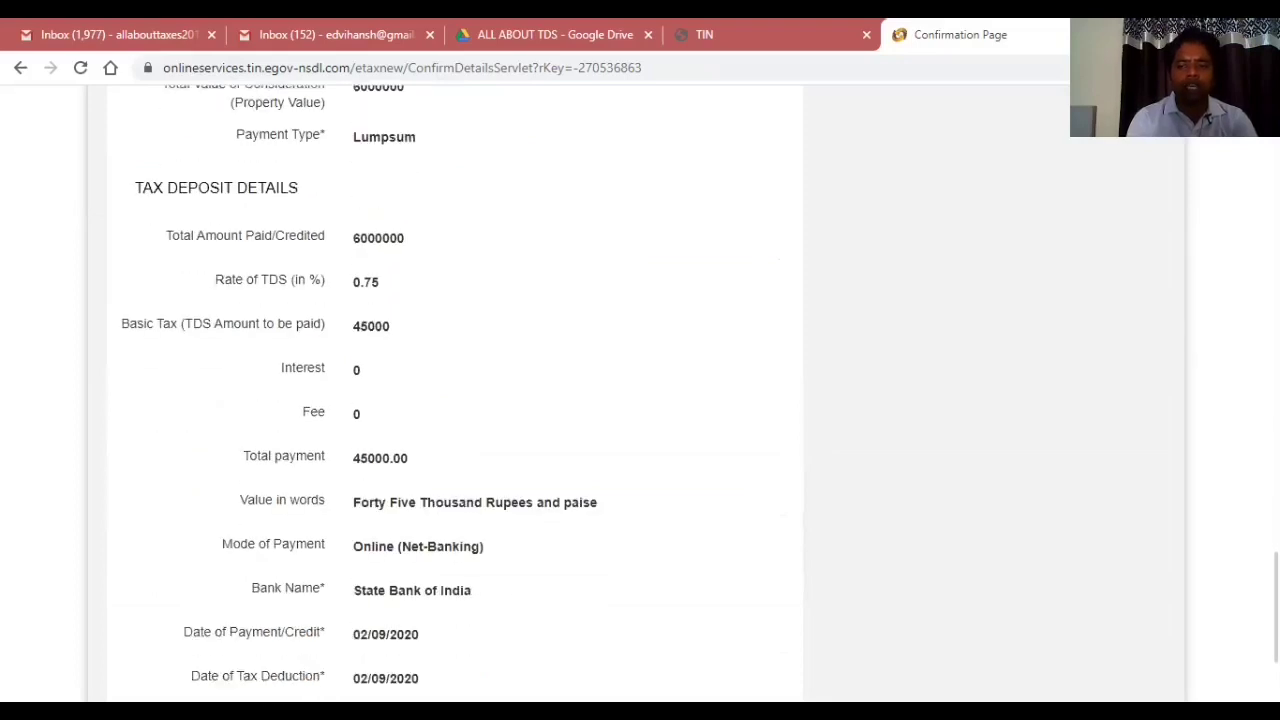
{"action": "scroll", "coordinate": [445, 400], "scroll_direction": "down", "scroll_amount": 3}
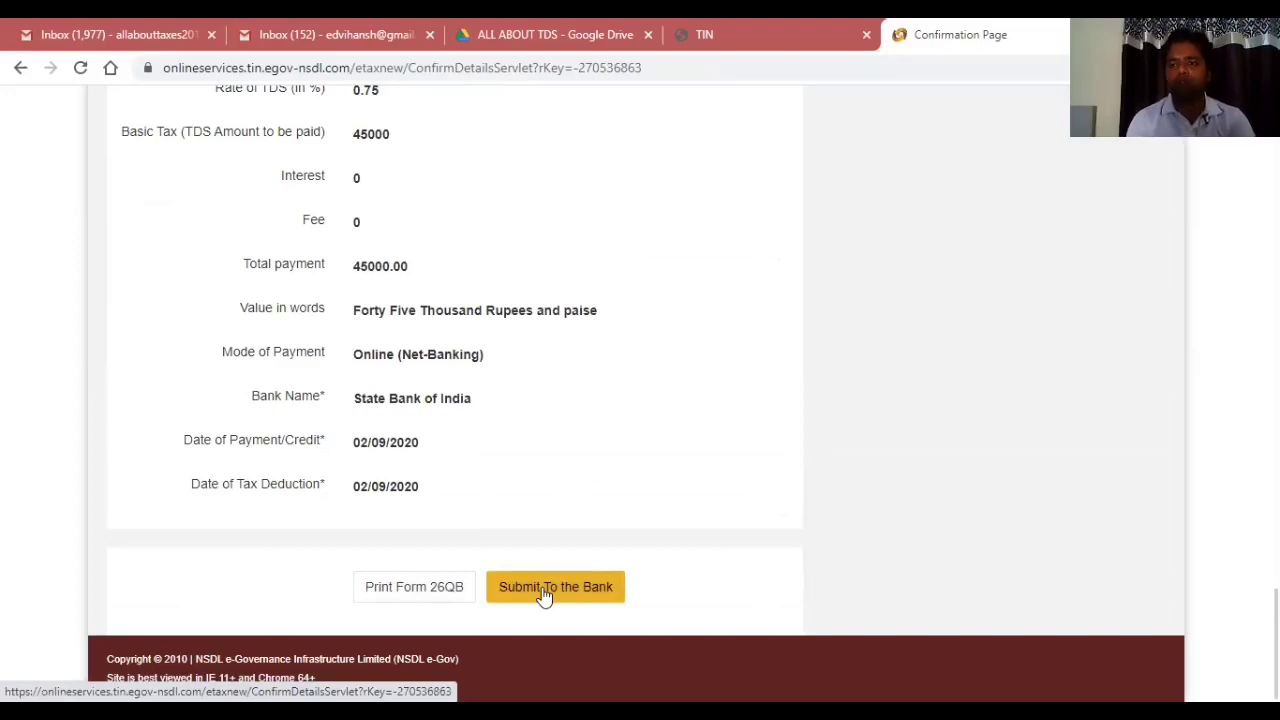
Open Print Form 26QB, cancel printing, and scroll down to the tax deposit details.
{"action": "left_click", "coordinate": [414, 589]}
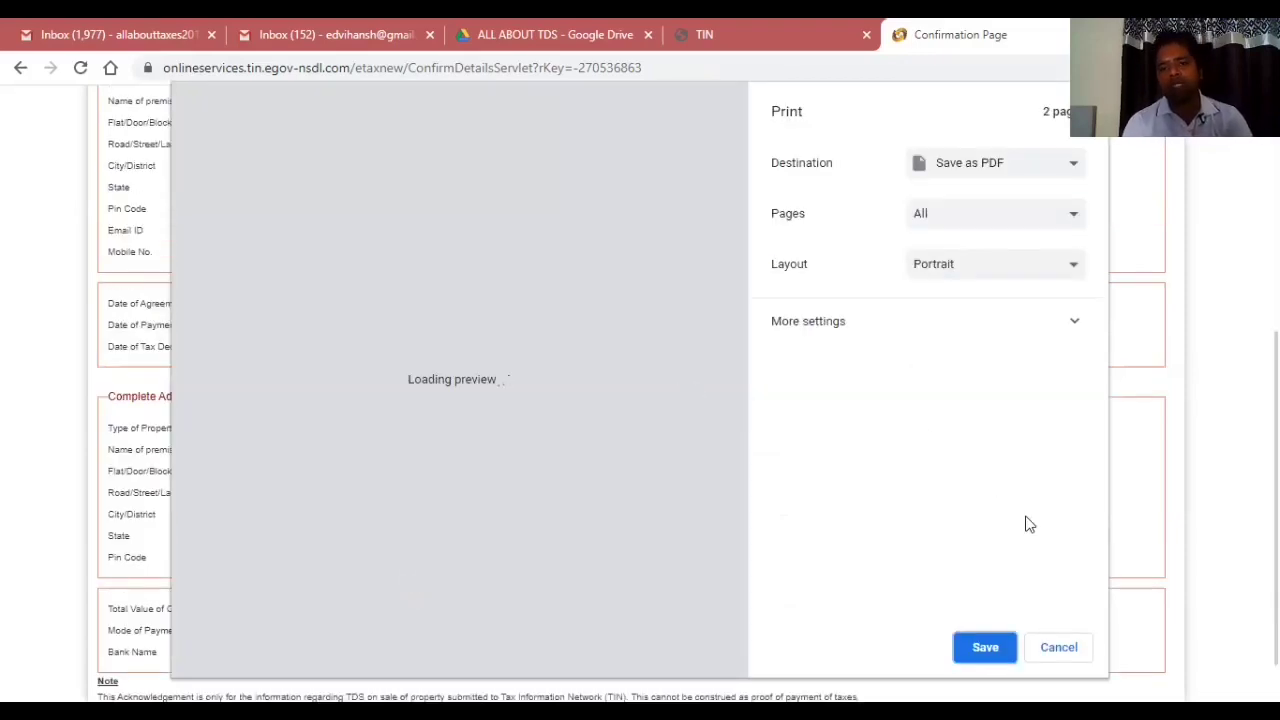
{"action": "key", "text": "Escape"}
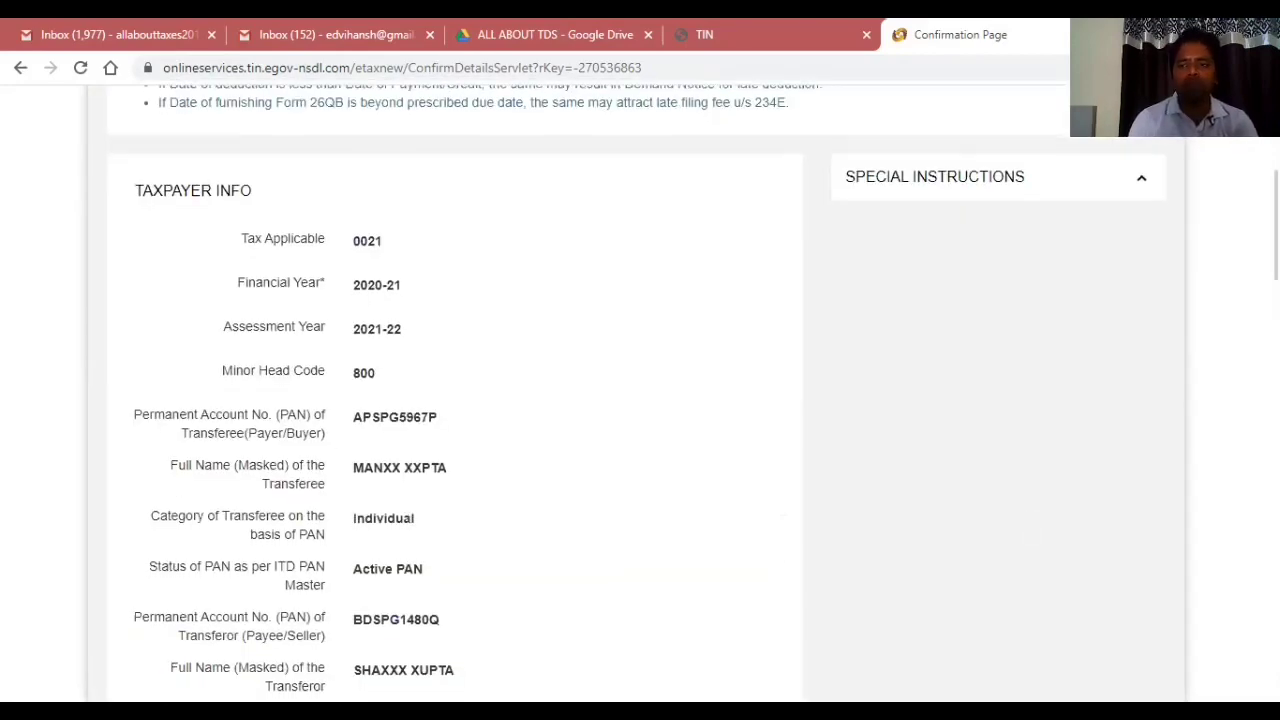
{"action": "scroll", "coordinate": [445, 400], "scroll_direction": "down", "scroll_amount": 5}
{"action": "scroll", "coordinate": [445, 400], "scroll_direction": "down", "scroll_amount": 10}
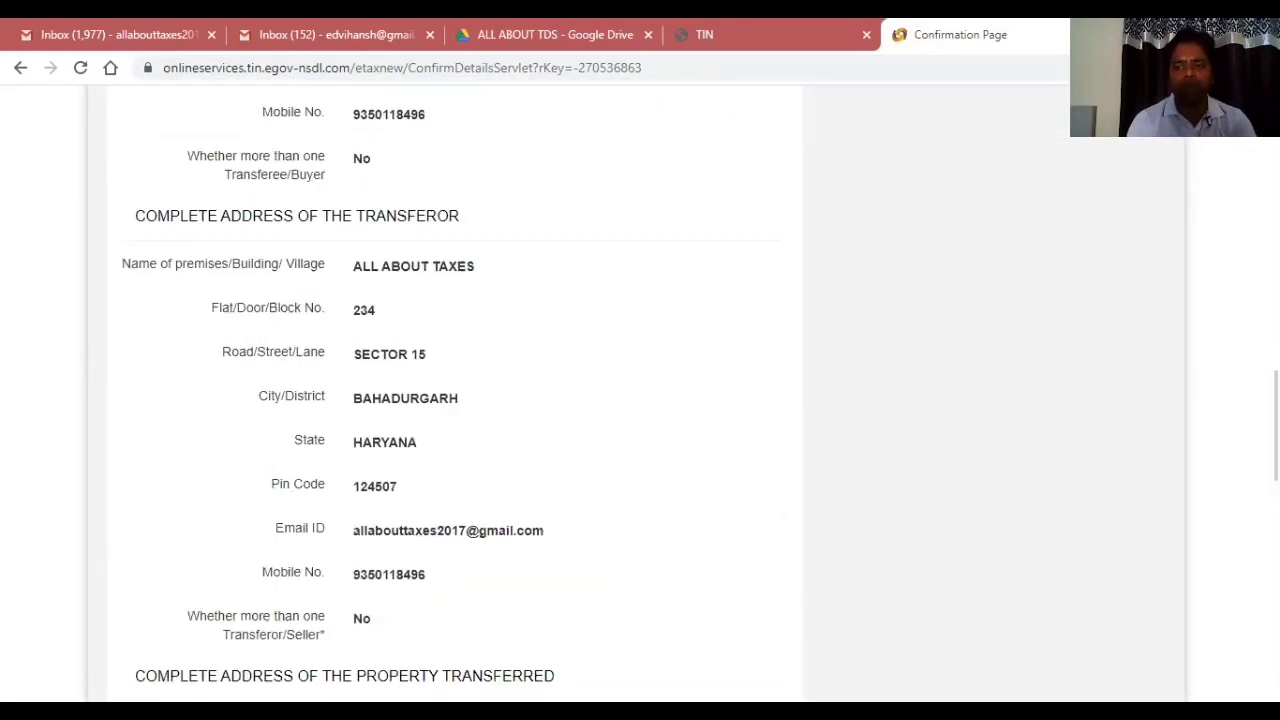
{"action": "scroll", "coordinate": [445, 400], "scroll_direction": "down", "scroll_amount": 5}
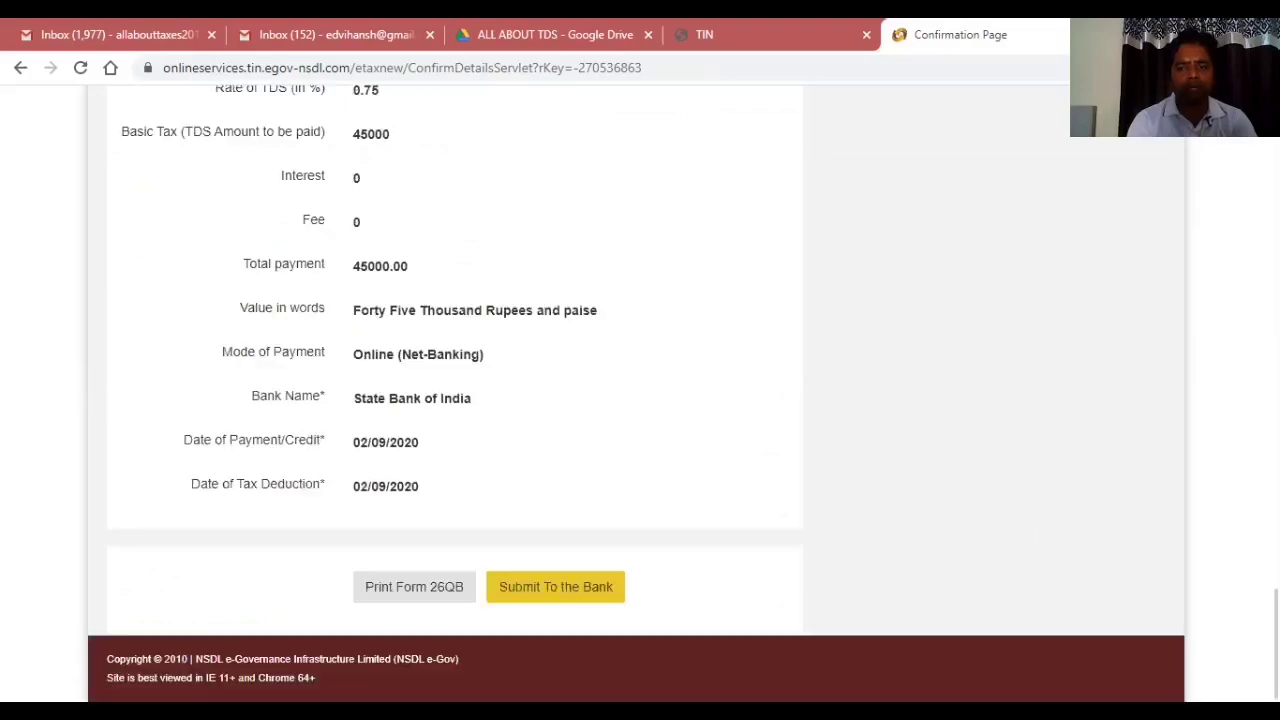
Submit the payment to the bank and choose Internet Banking.
{"action": "left_click", "coordinate": [600, 586]}
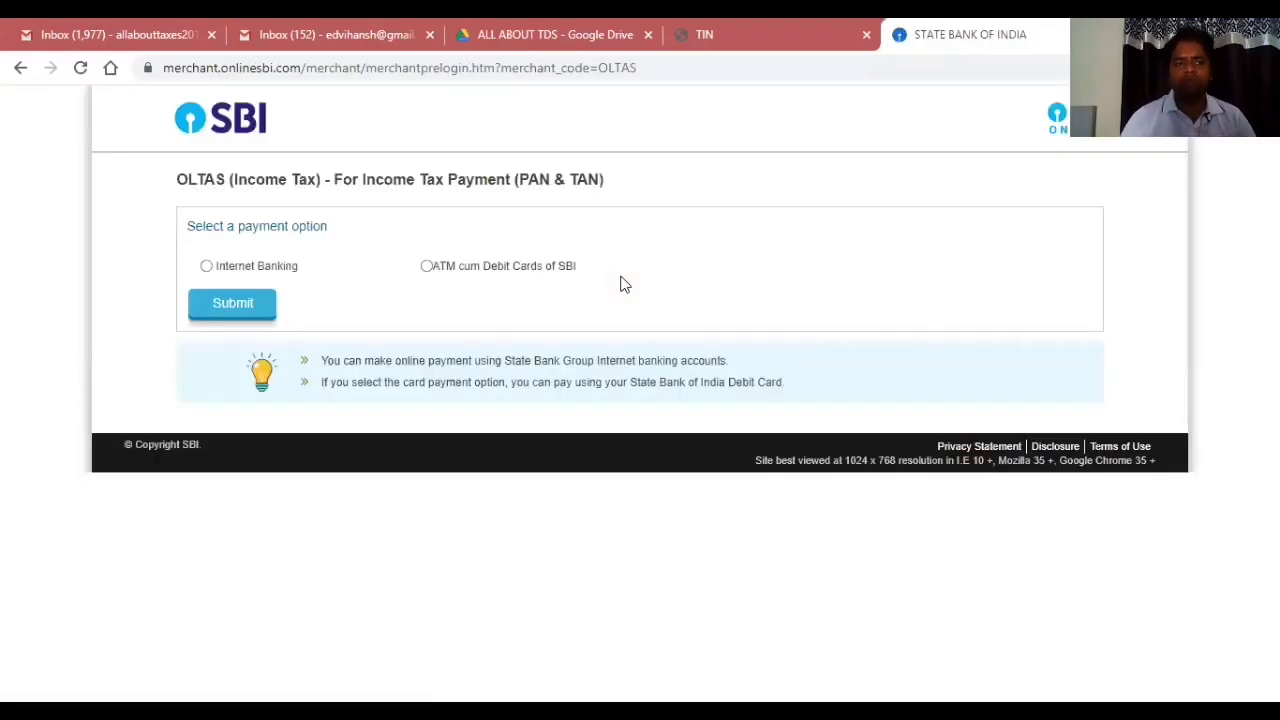
{"action": "left_click", "coordinate": [206, 266]}
{"action": "left_click", "coordinate": [224, 305]}
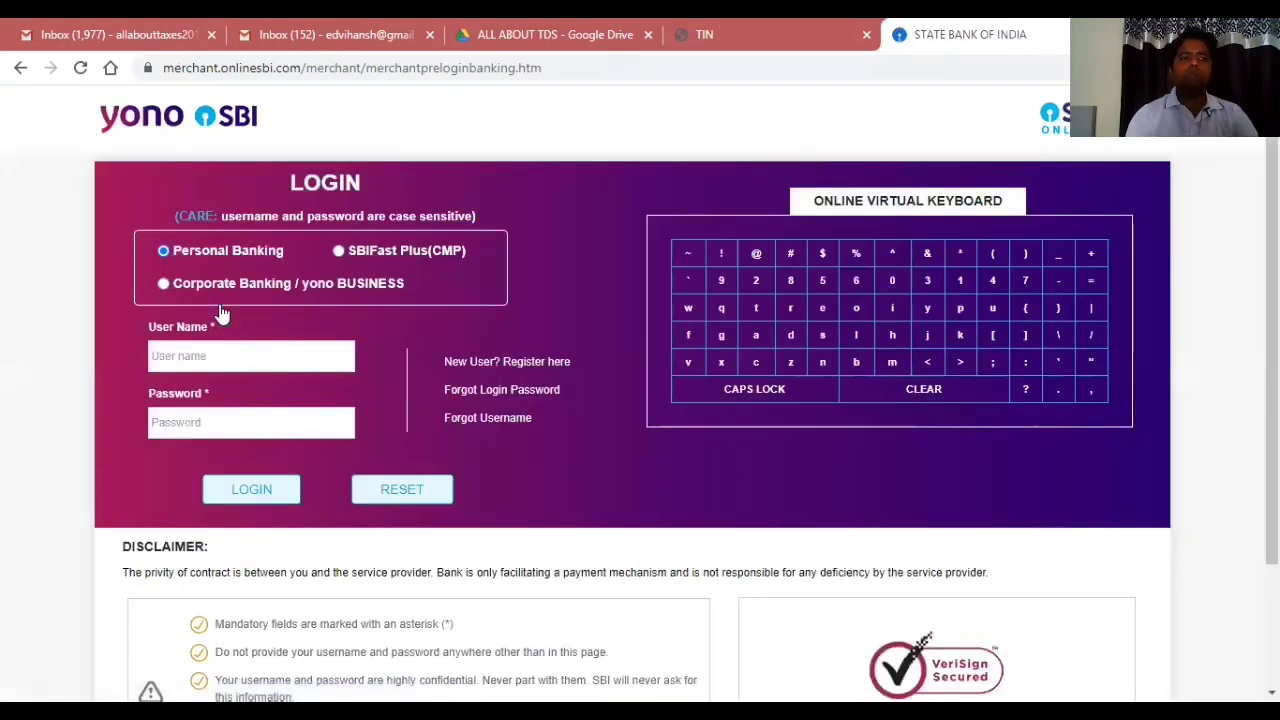
Log in to OnlineSBI with the net-banking user name and password.
{"action": "left_click", "coordinate": [213, 356]}
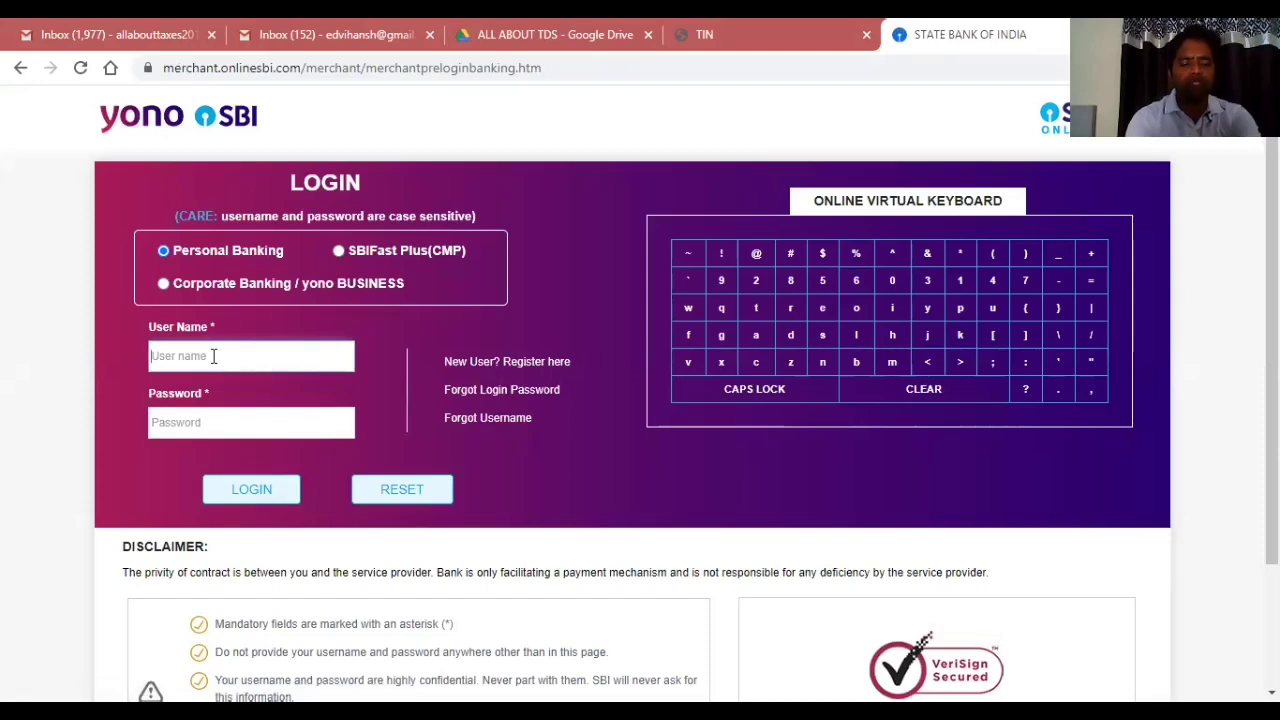
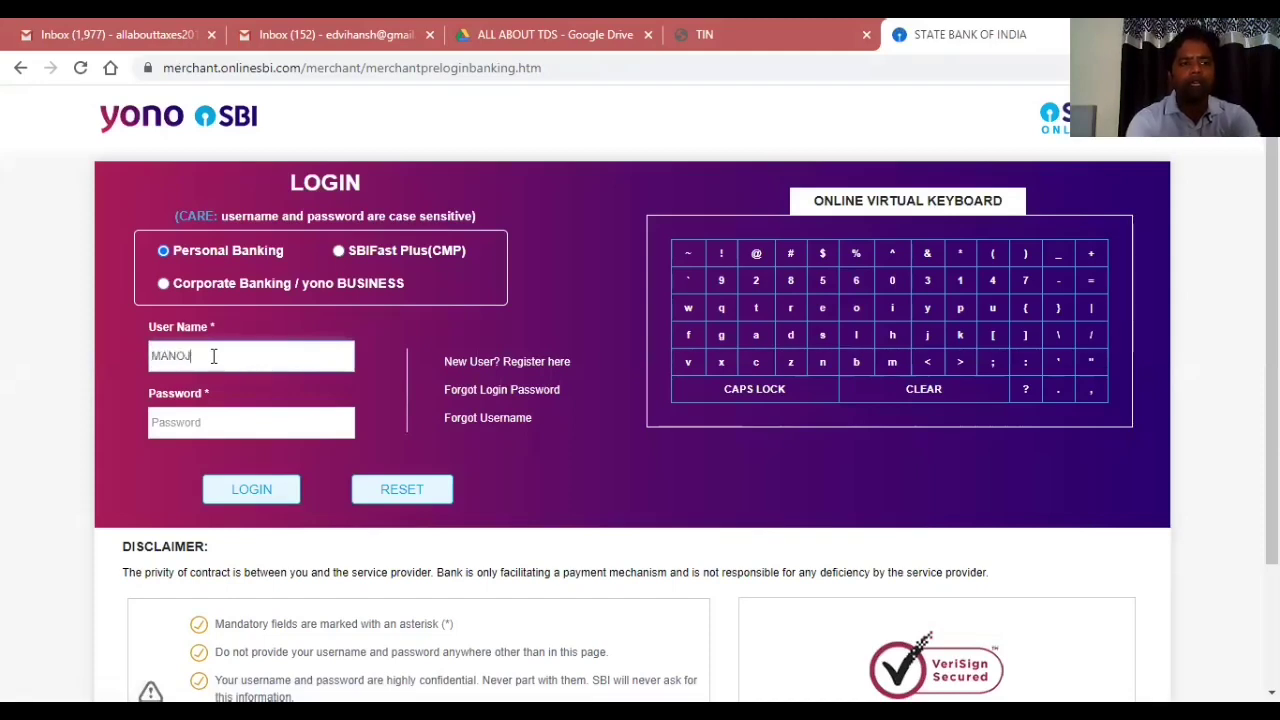
{"action": "key", "text": "Tab"}
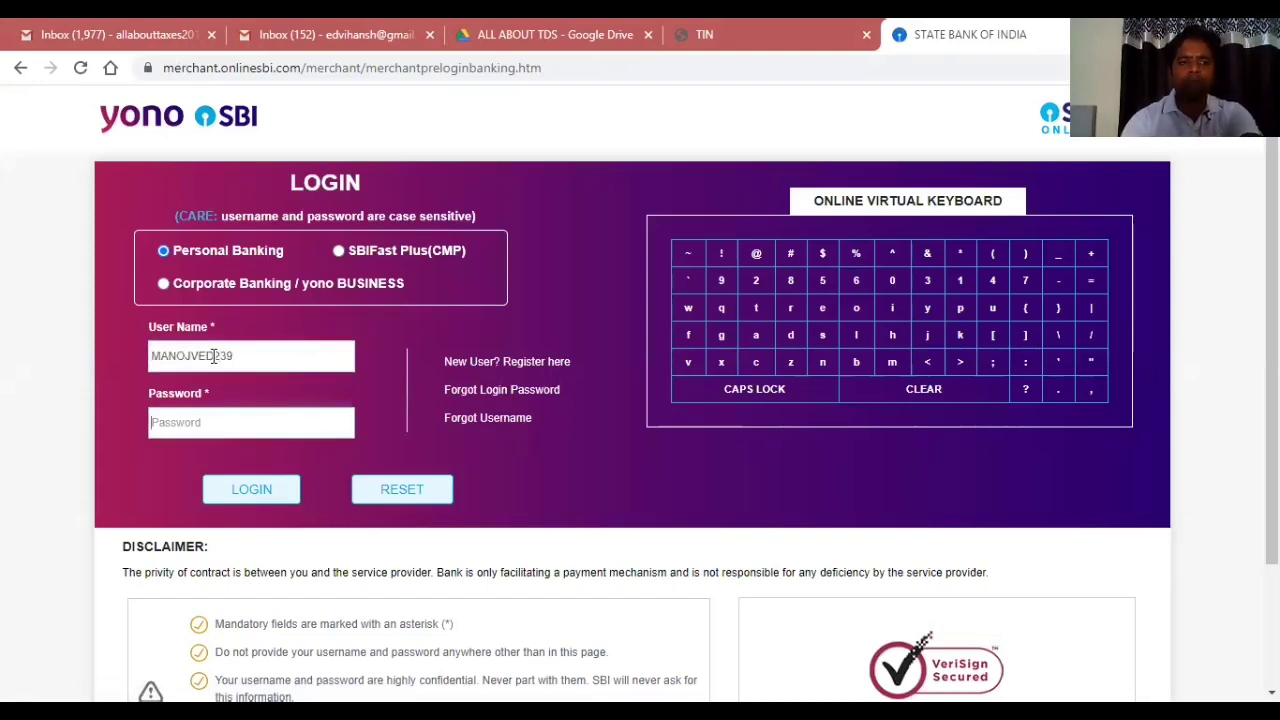
{"action": "type", "text": "*********"}
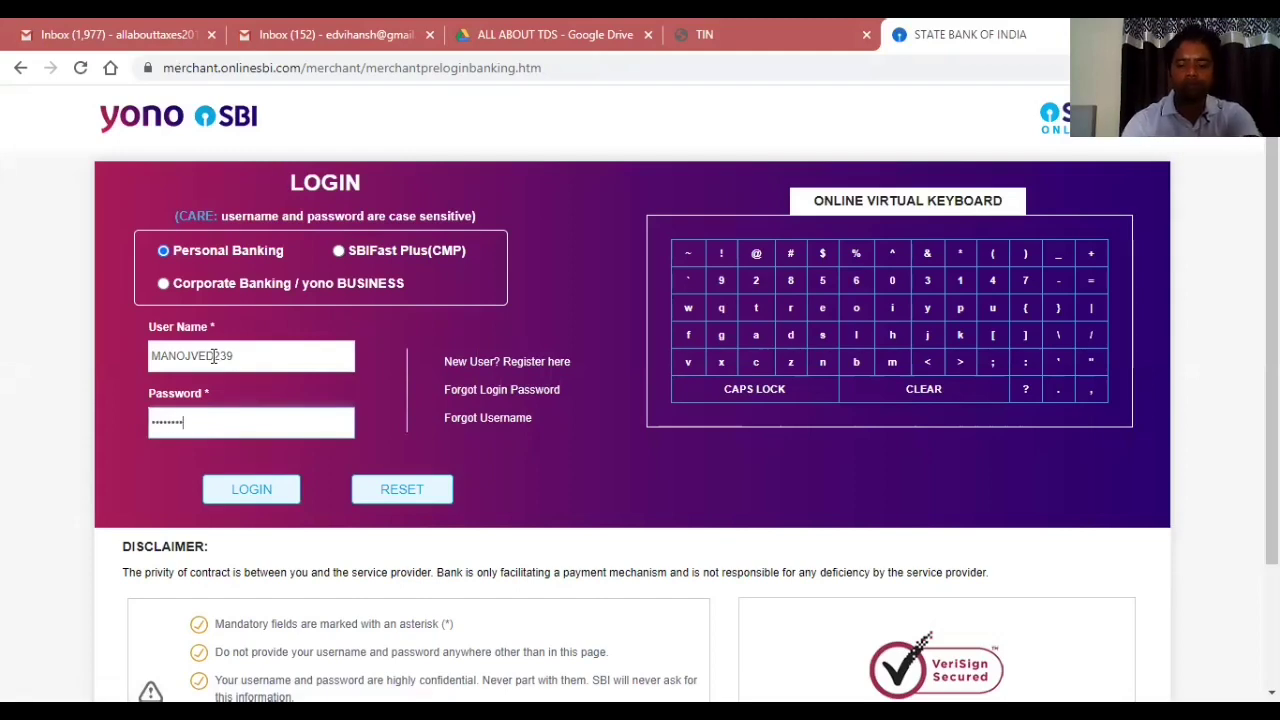
{"action": "type", "text": "*******"}
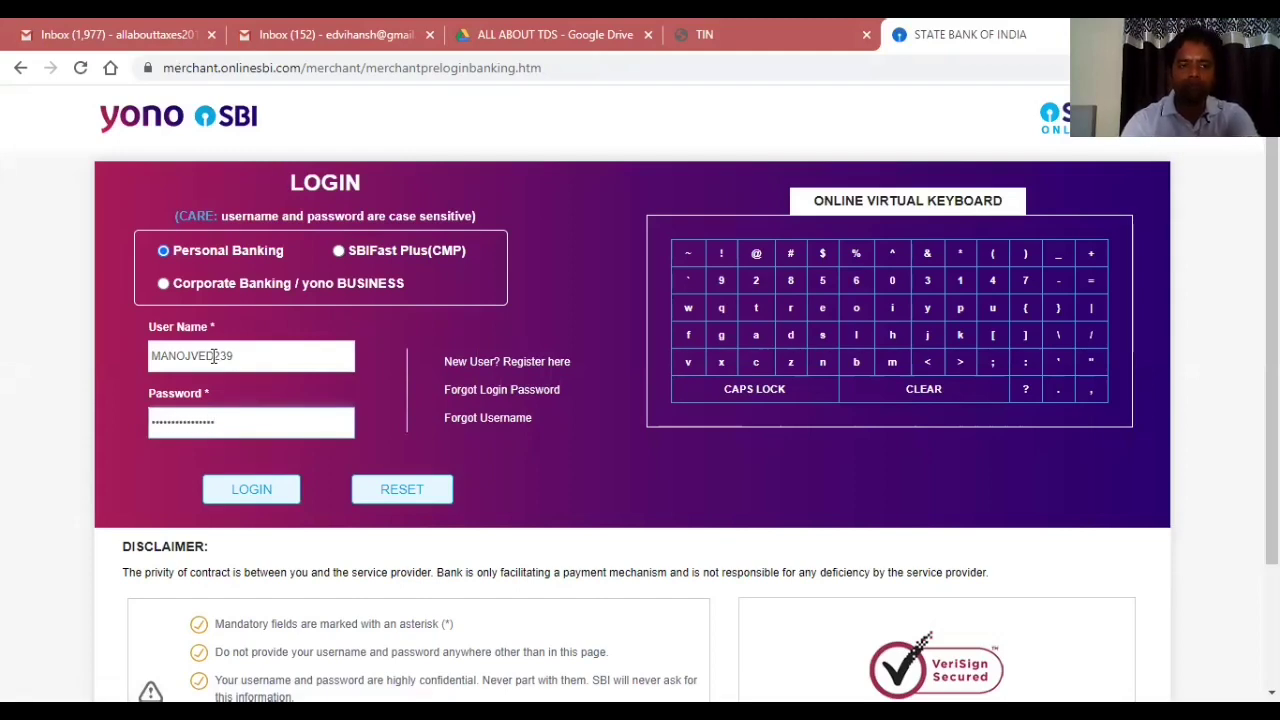
{"action": "left_click", "coordinate": [240, 489]}
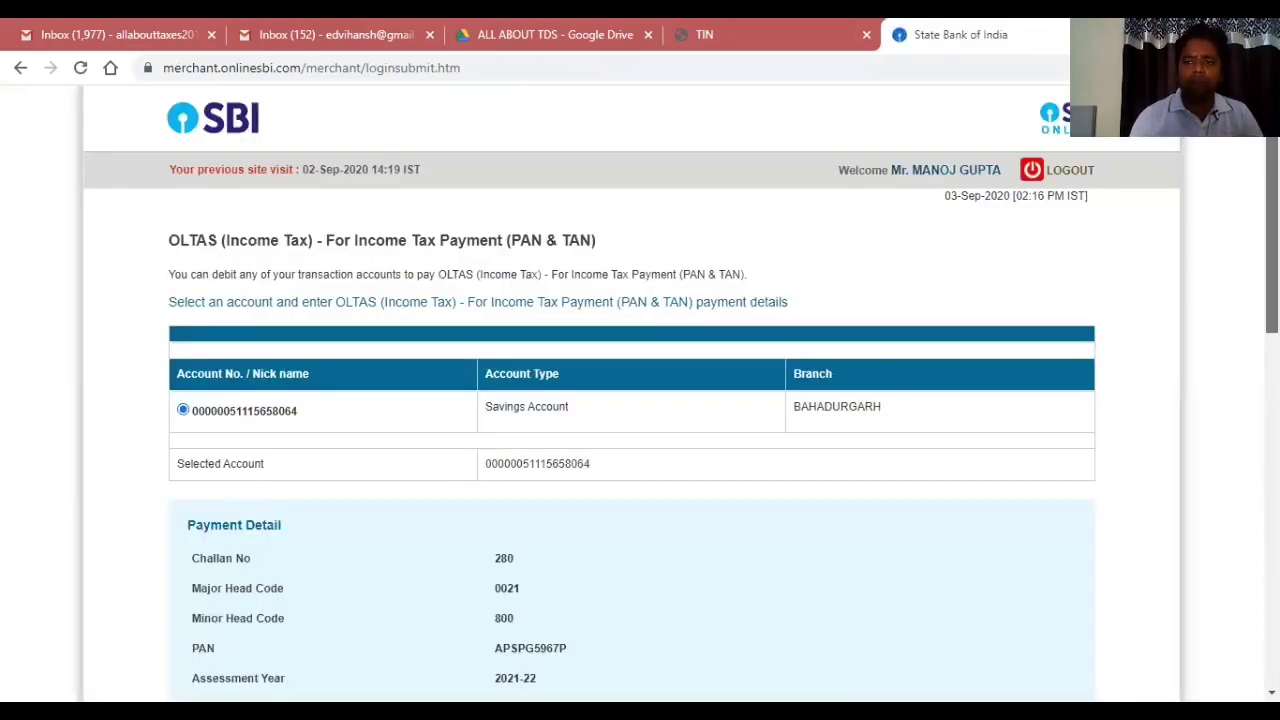
Replace the OLTAS Tax amount 0 with 45000 and confirm the payment details.
{"action": "scroll", "coordinate": [1271, 330], "scroll_direction": "down", "scroll_amount": 2}
{"action": "scroll", "coordinate": [640, 400], "scroll_direction": "down", "scroll_amount": 2}
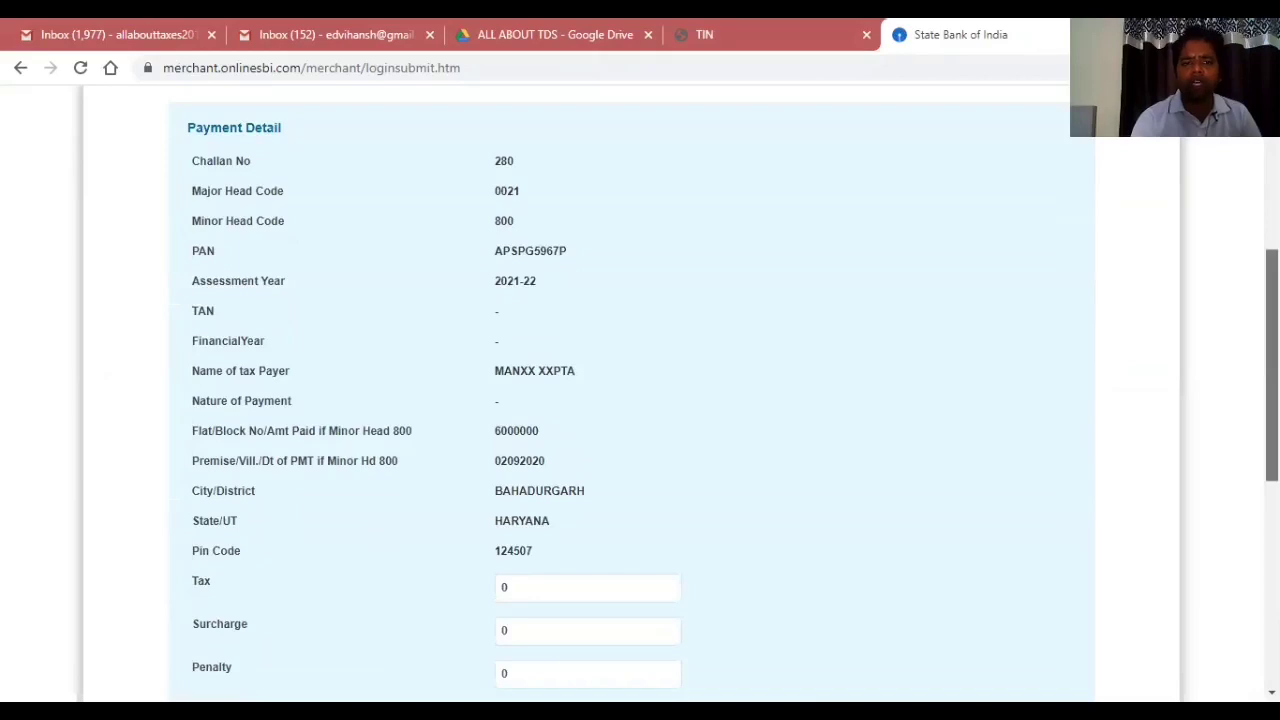
{"action": "scroll", "coordinate": [640, 400], "scroll_direction": "down", "scroll_amount": 1}
{"action": "scroll", "coordinate": [776, 506], "scroll_direction": "down", "scroll_amount": 1}
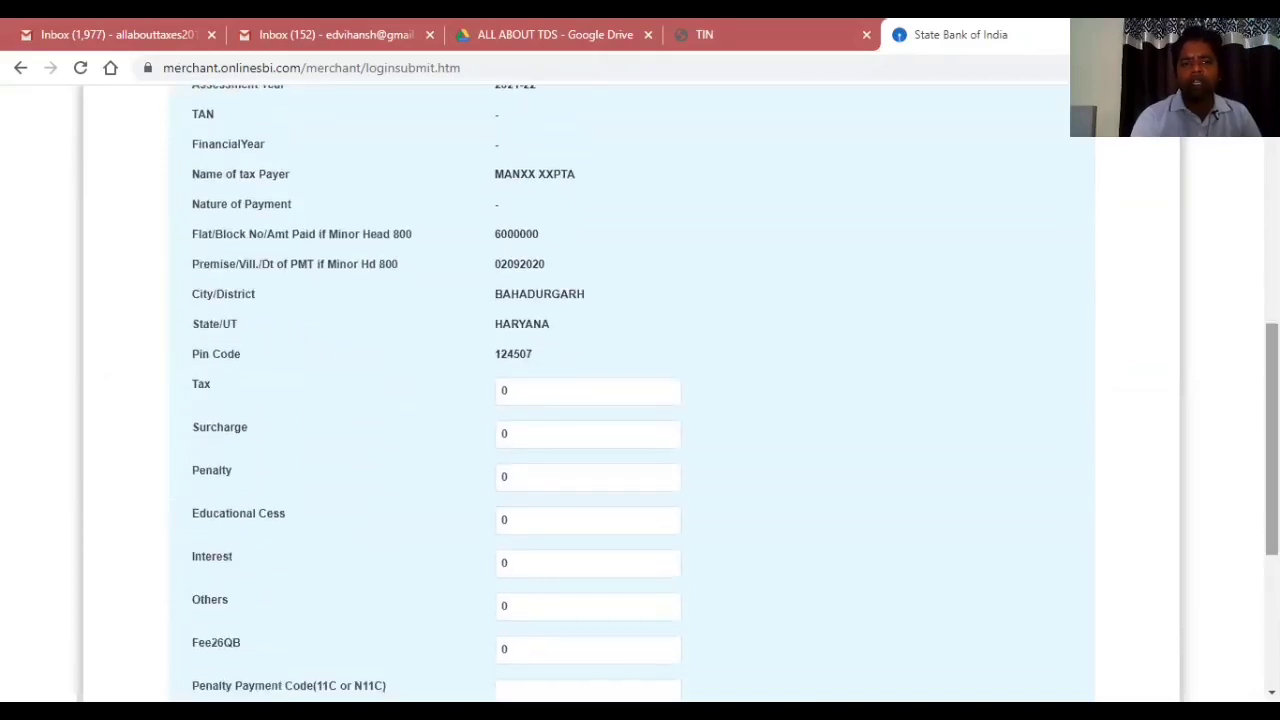
{"action": "left_click", "coordinate": [555, 402]}
{"action": "key", "text": "BackSpace"}
{"action": "type", "text": "45000"}
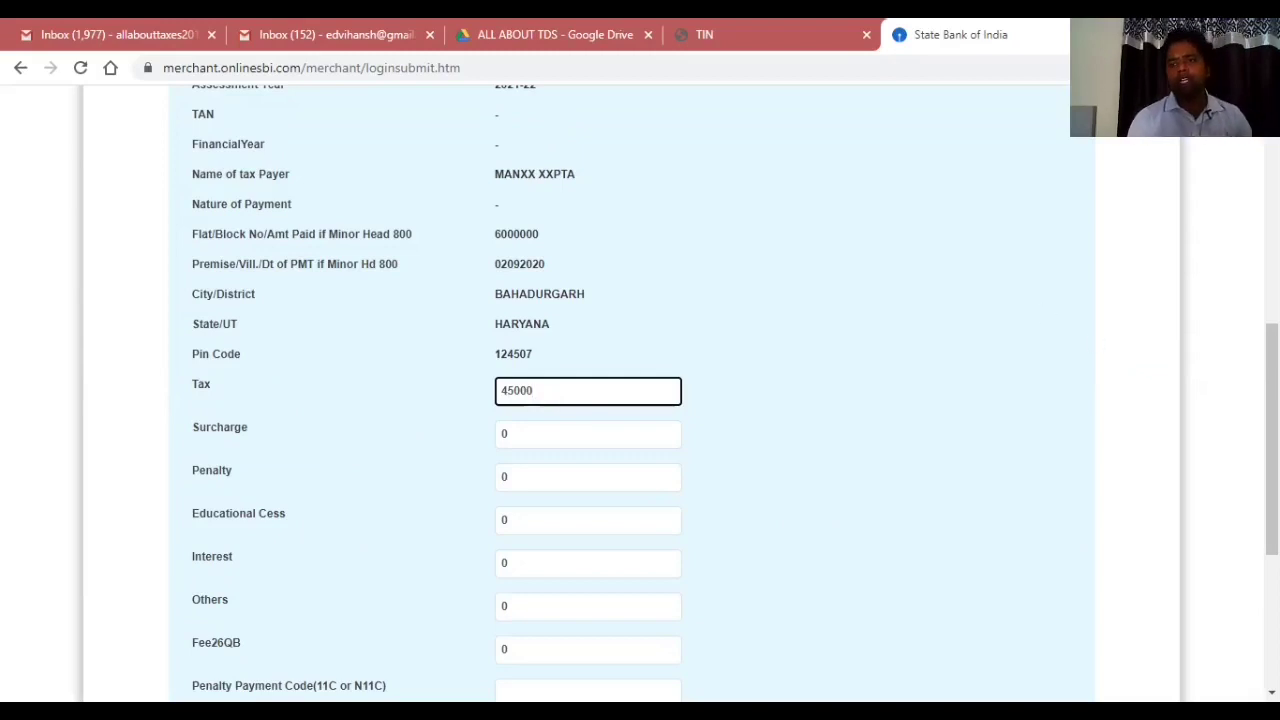
{"action": "left_click", "coordinate": [1044, 312]}
{"action": "scroll", "coordinate": [737, 360], "scroll_direction": "down", "scroll_amount": 3}
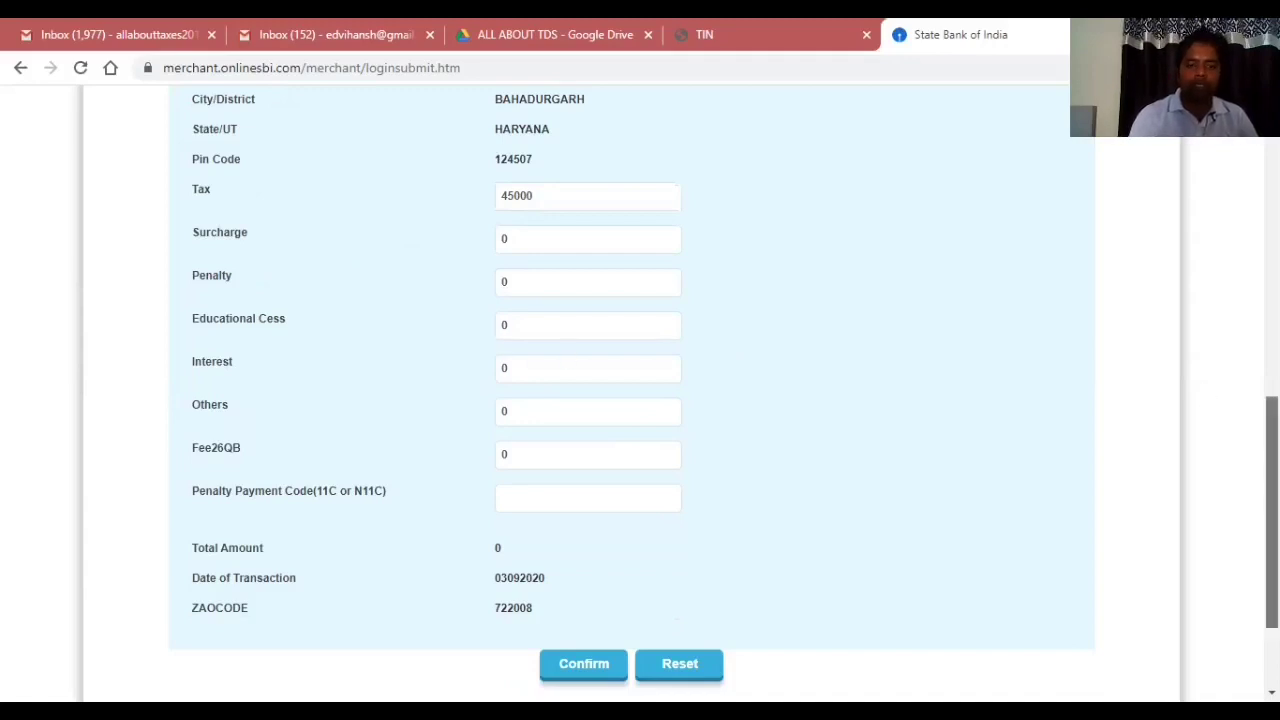
{"action": "scroll", "coordinate": [1272, 510], "scroll_direction": "down", "scroll_amount": 1}
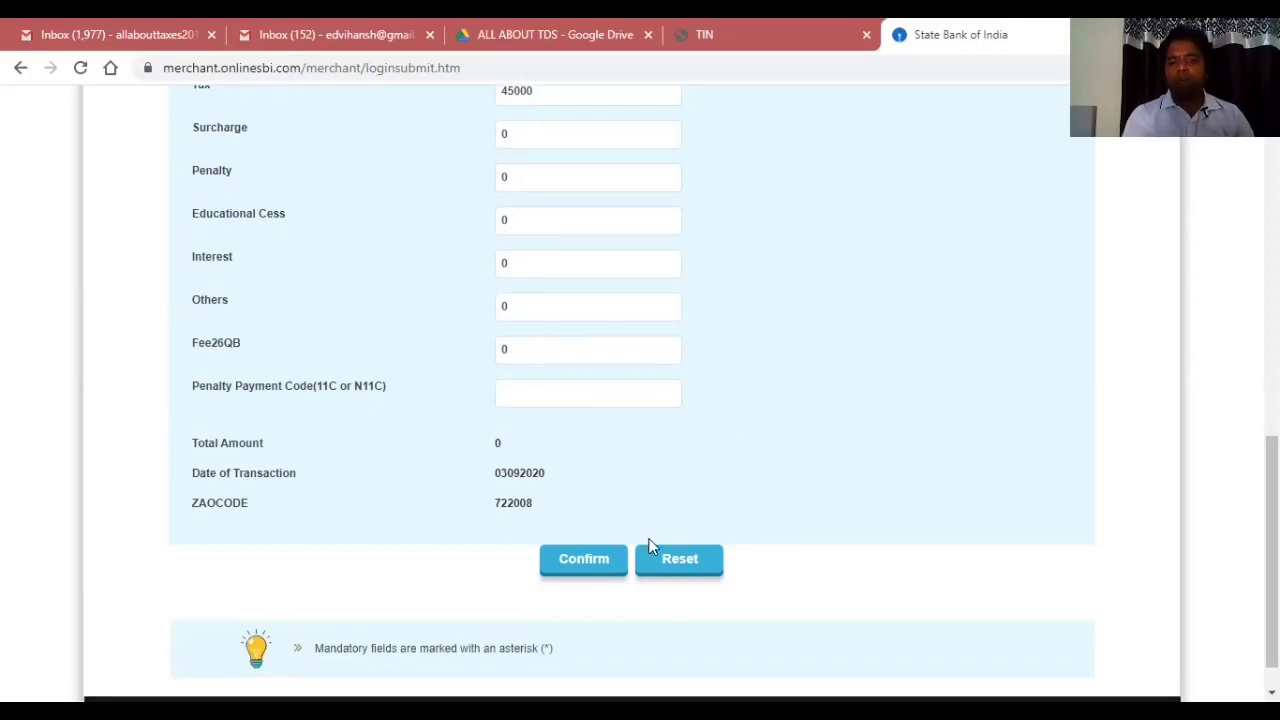
{"action": "left_click", "coordinate": [563, 565]}
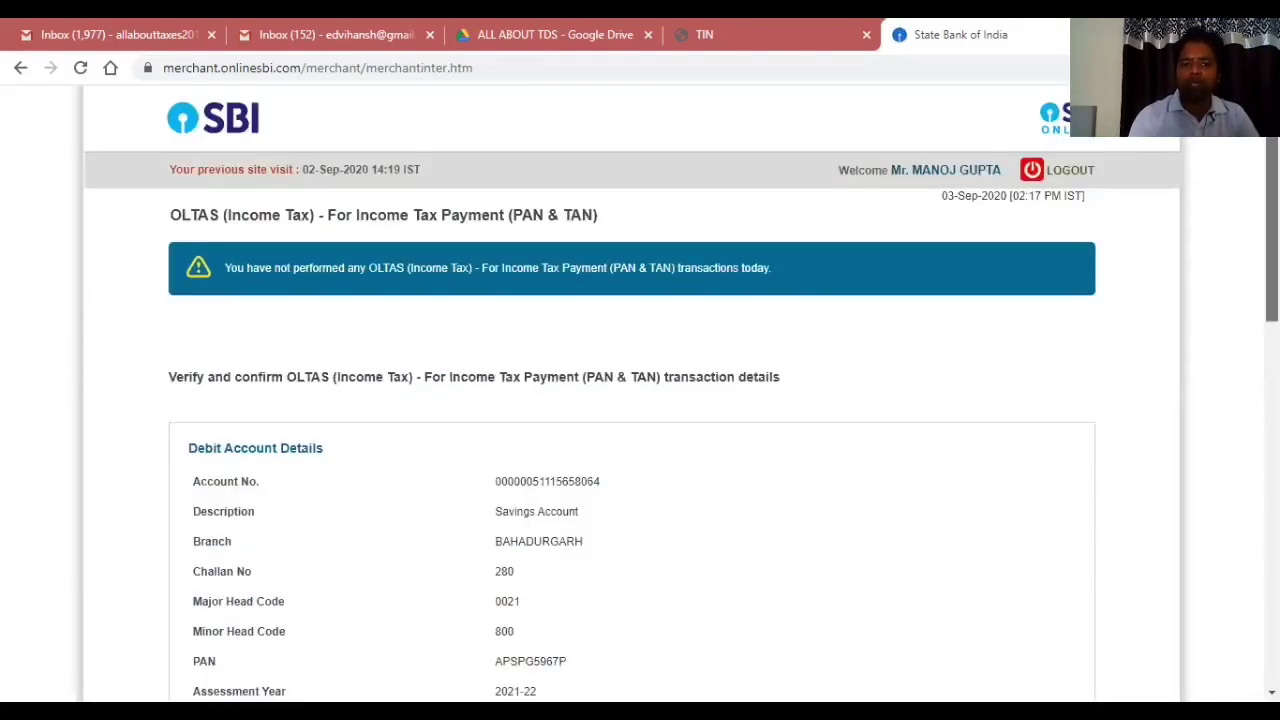
Scroll the OLTAS verification page to check Tax and Total Amount of 45000.
{"action": "scroll", "coordinate": [640, 400], "scroll_direction": "down", "scroll_amount": 4}
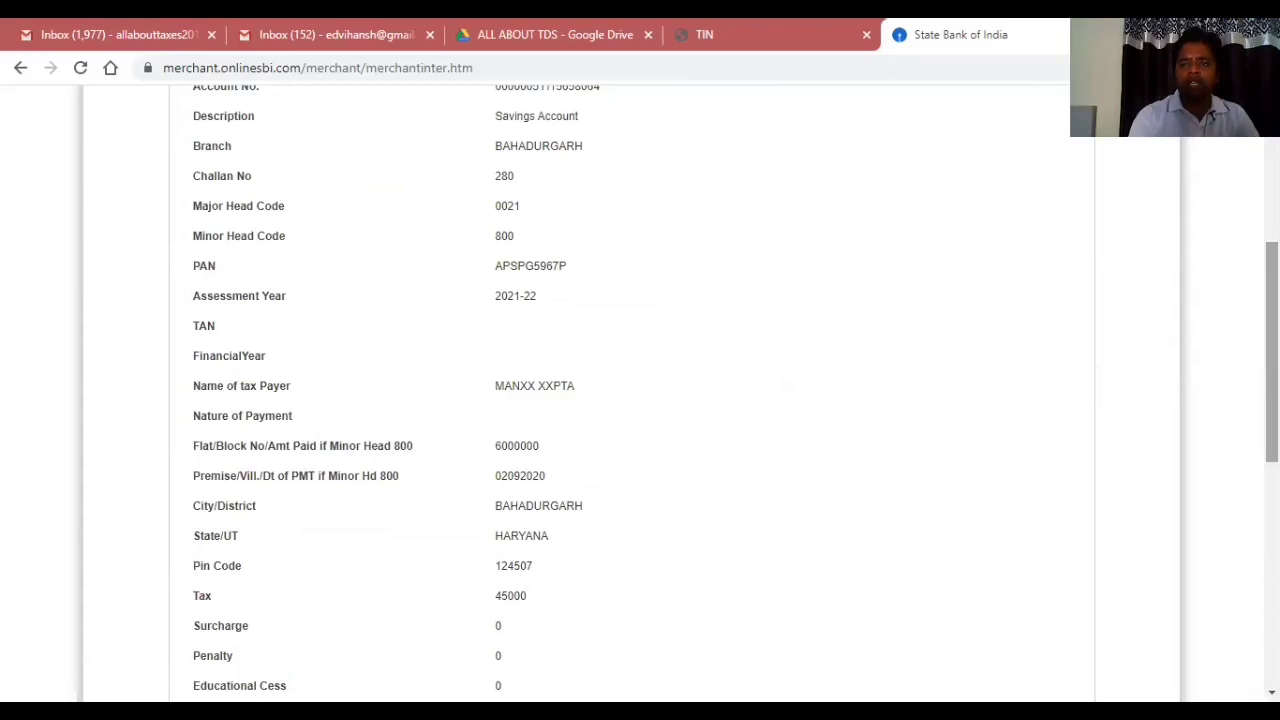
{"action": "scroll", "coordinate": [640, 400], "scroll_direction": "down", "scroll_amount": 4}
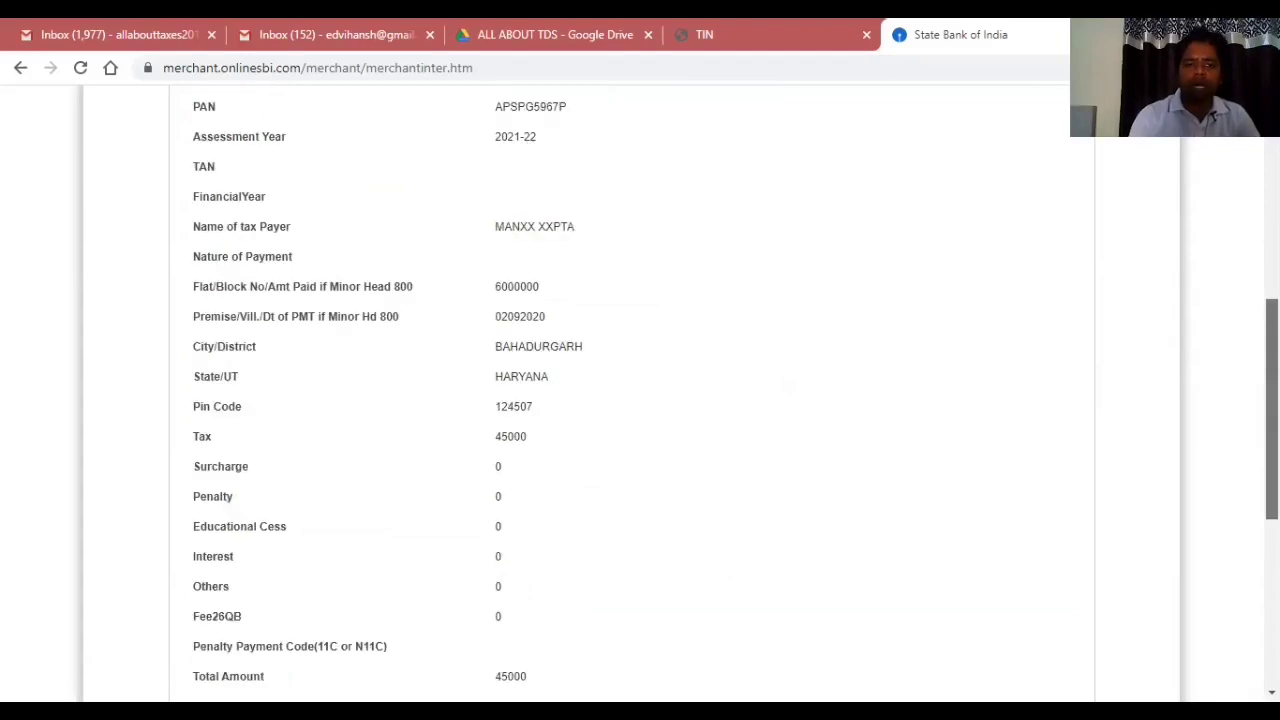
{"action": "scroll", "coordinate": [640, 400], "scroll_direction": "down", "scroll_amount": 2}
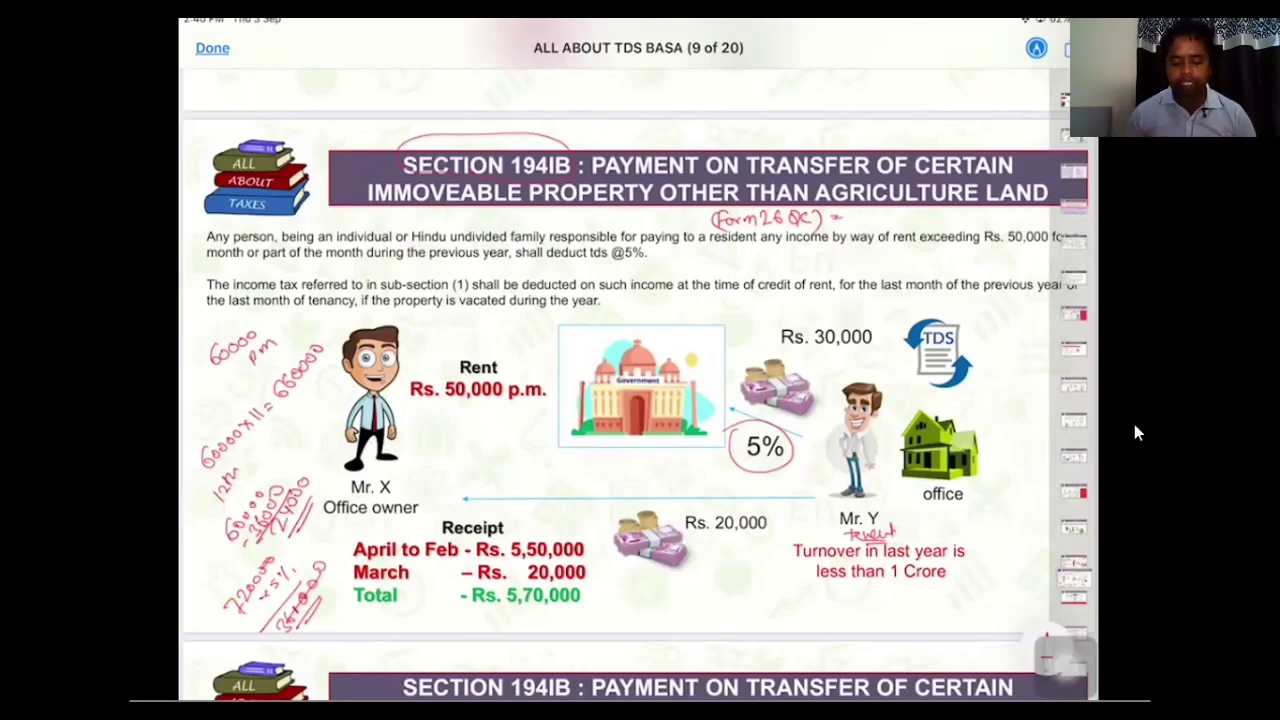
Handwrite a 194C note on the Section 194IB slide.
{"action": "mouse_move", "coordinate": [848, 294]}
{"action": "left_mouse_down"}
{"action": "mouse_move", "coordinate": [890, 312]}
{"action": "mouse_move", "coordinate": [848, 304]}
{"action": "left_mouse_up"}
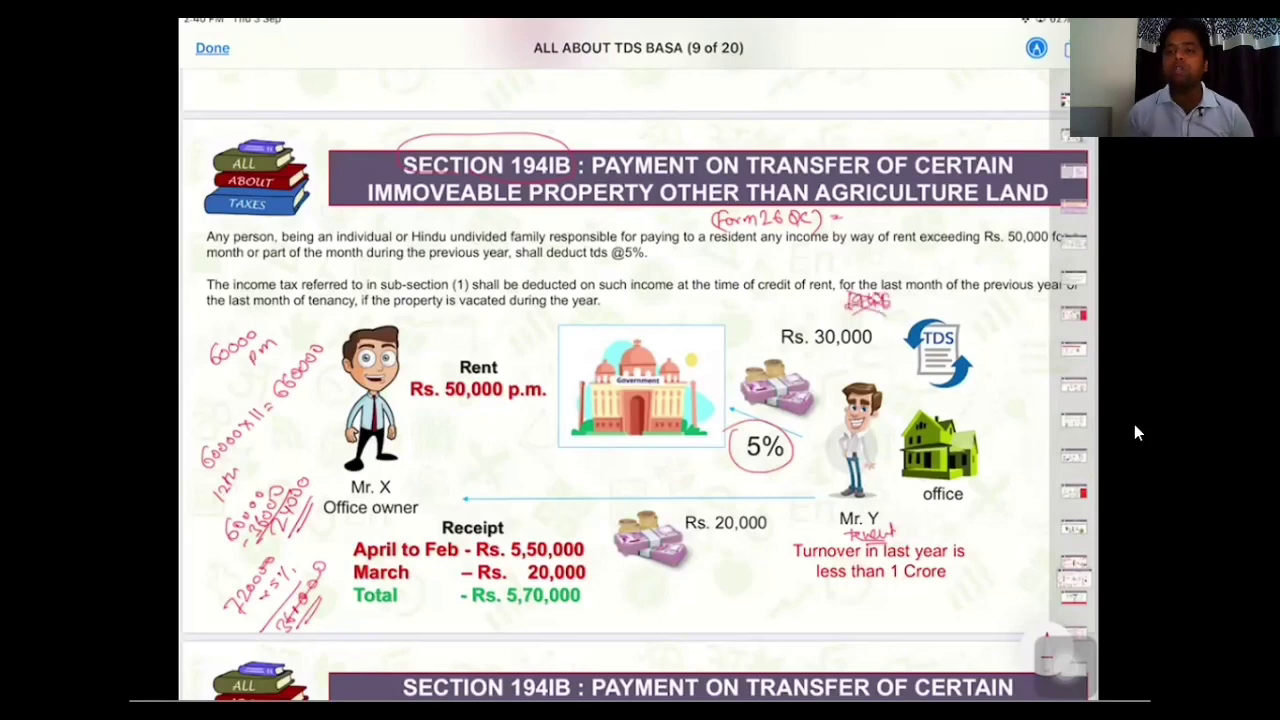
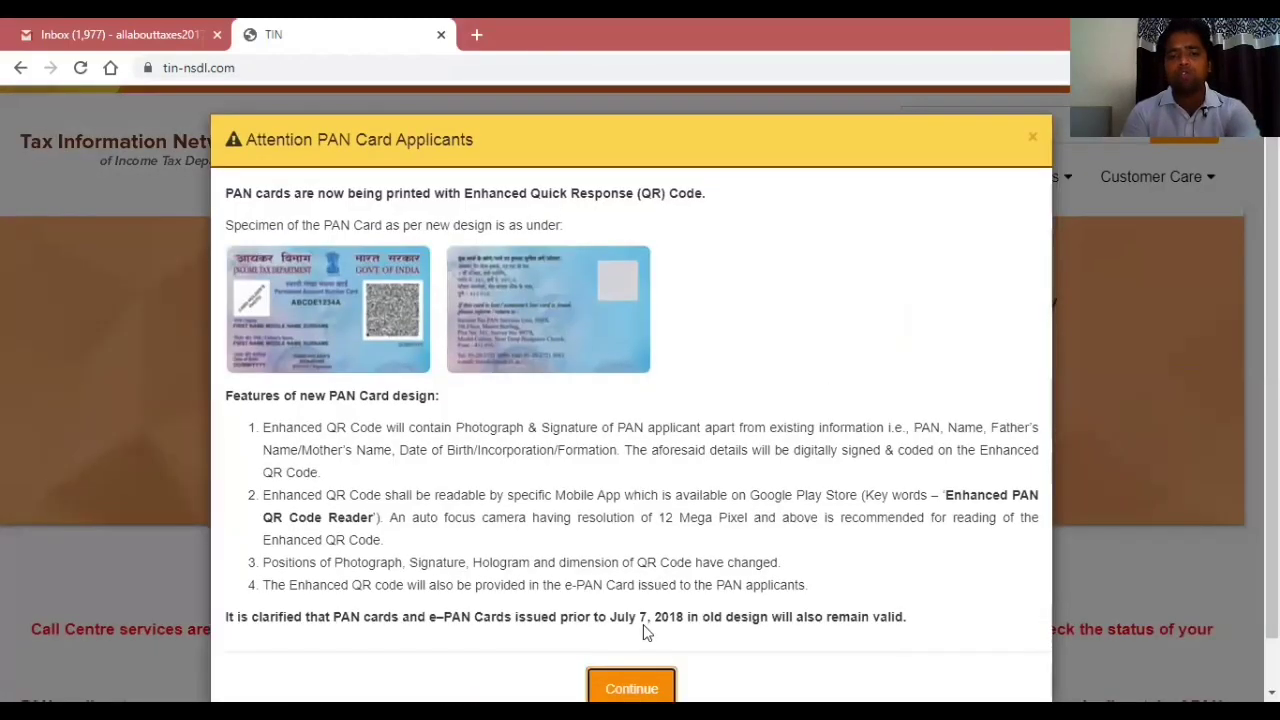
Dismiss the PAN notice, open e-payment: Pay Taxes Online, and proceed with TDS on Rent of Property (Form 26QC).
{"action": "key", "text": "Return"}
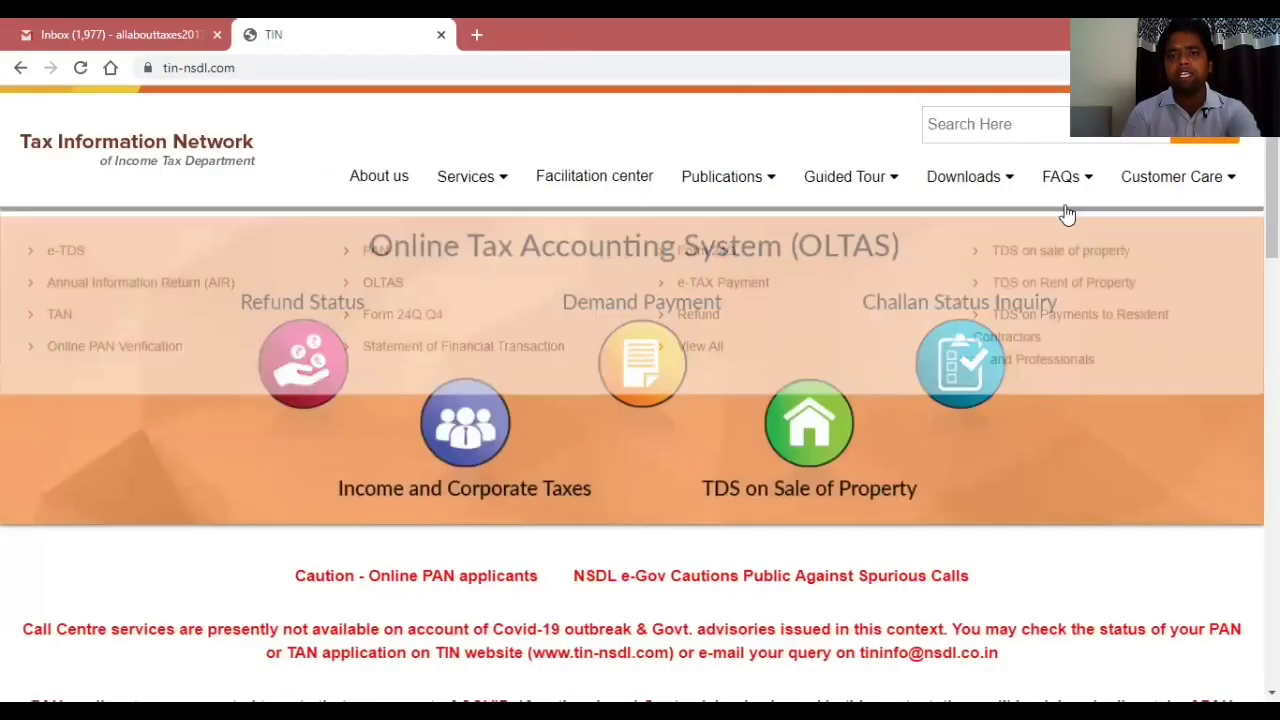
{"action": "mouse_move", "coordinate": [491, 184]}
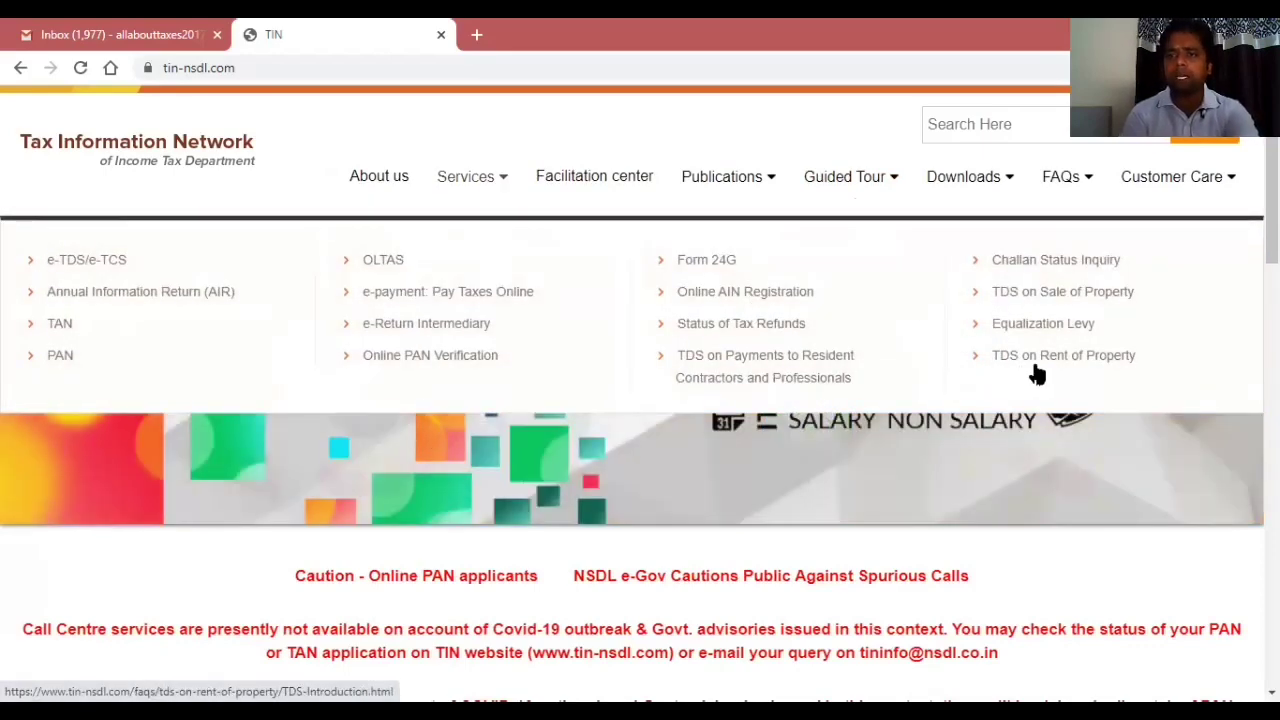
{"action": "left_click", "coordinate": [407, 302]}
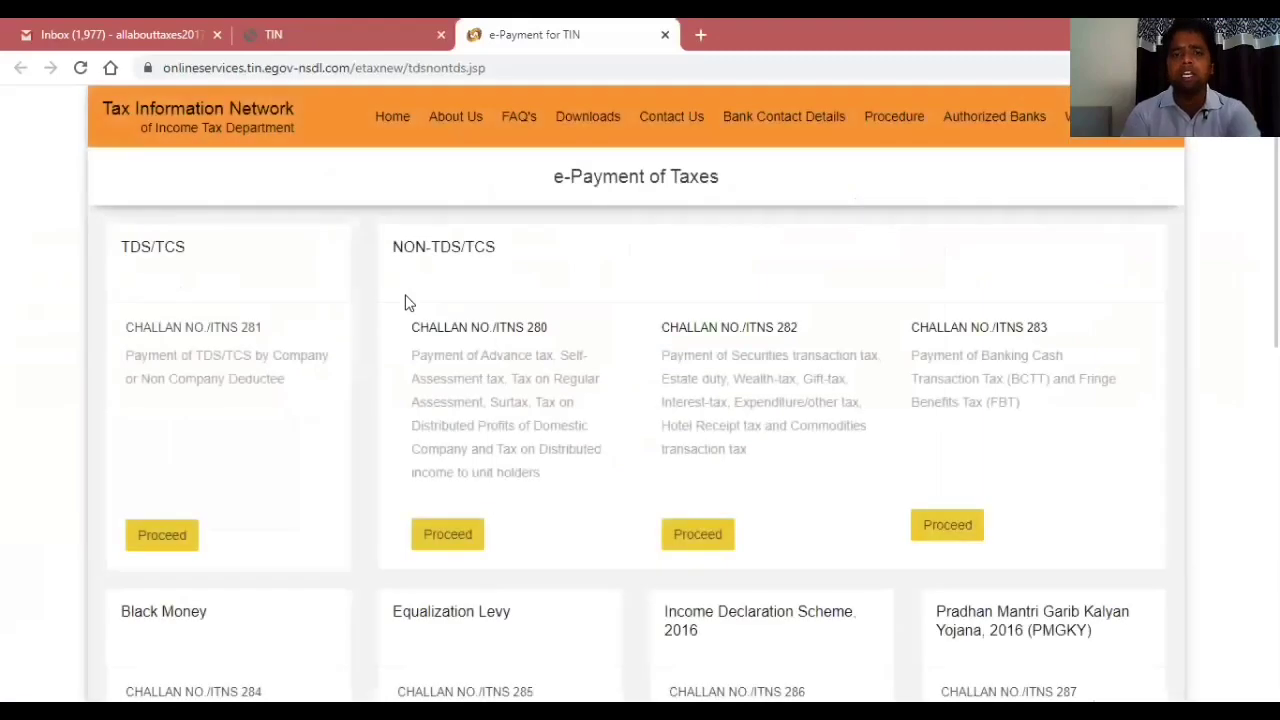
{"action": "scroll", "coordinate": [640, 400], "scroll_direction": "down", "scroll_amount": 4}
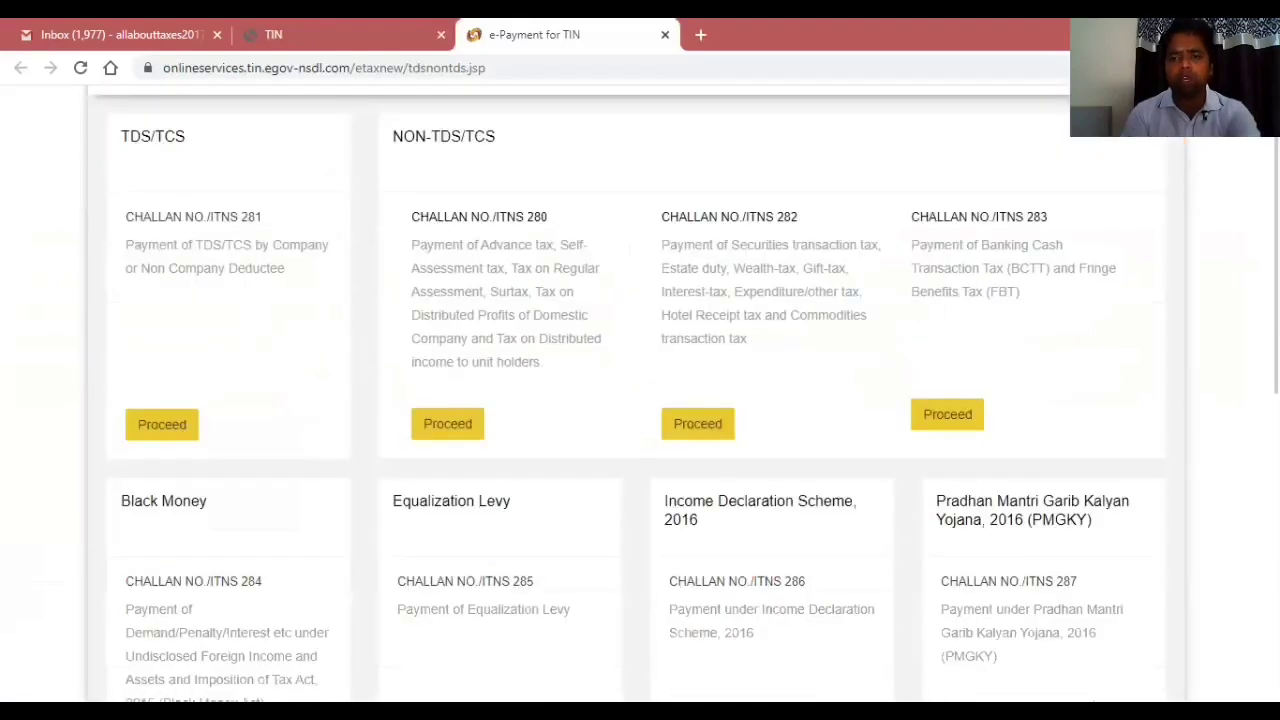
{"action": "scroll", "coordinate": [786, 517], "scroll_direction": "down", "scroll_amount": 1}
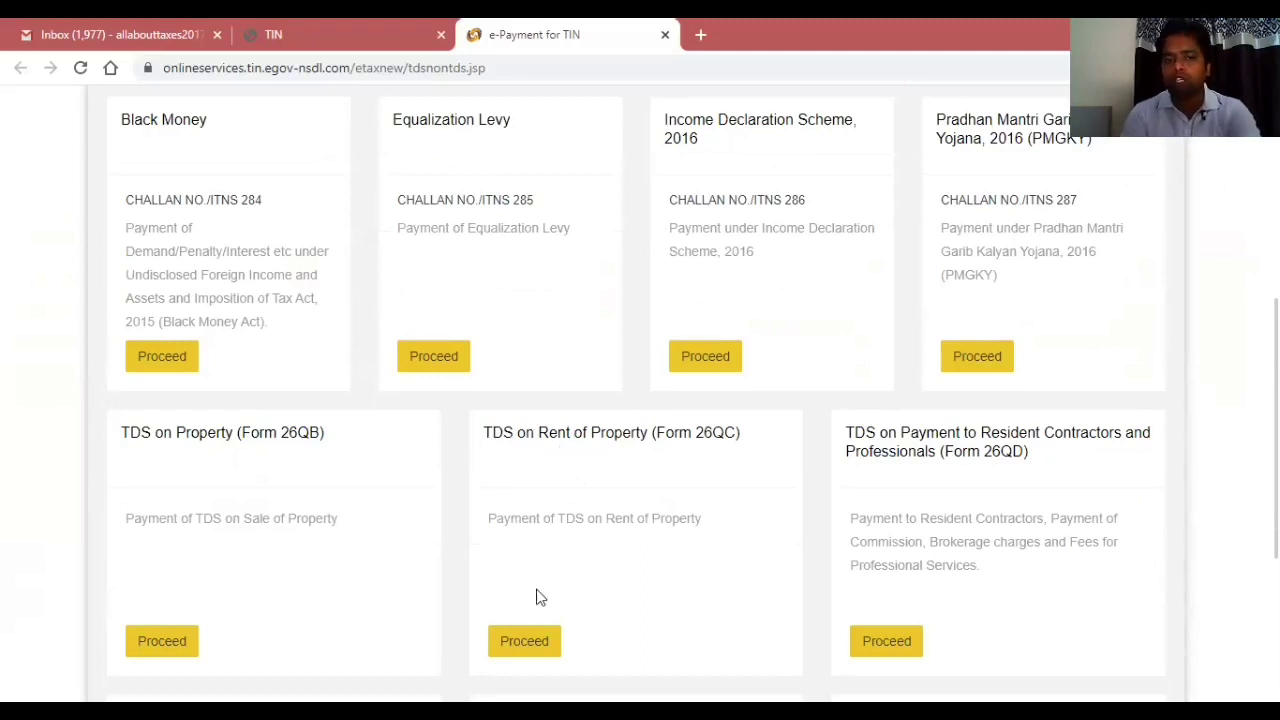
{"action": "left_click", "coordinate": [530, 641]}
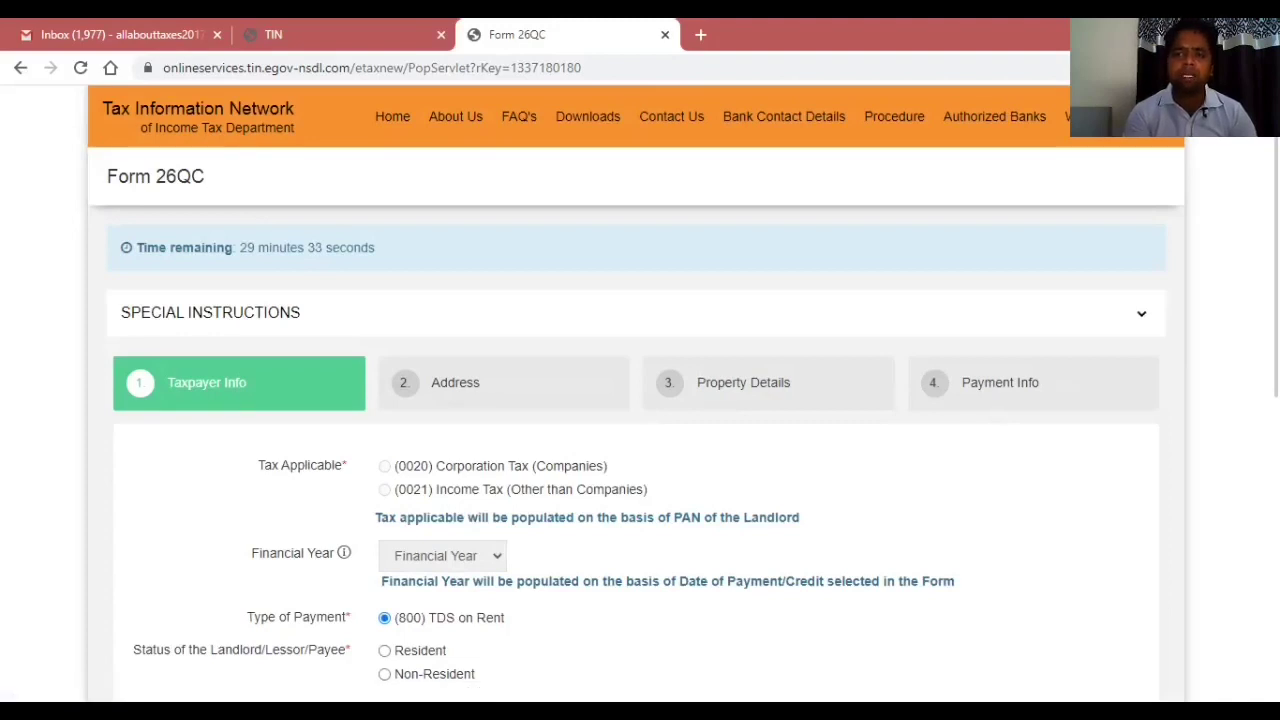
Scroll the loaded Form 26QC down to the Taxpayer Info fields.
{"action": "scroll", "coordinate": [640, 400], "scroll_direction": "down", "scroll_amount": 1}
{"action": "scroll", "coordinate": [640, 400], "scroll_direction": "down", "scroll_amount": 2}
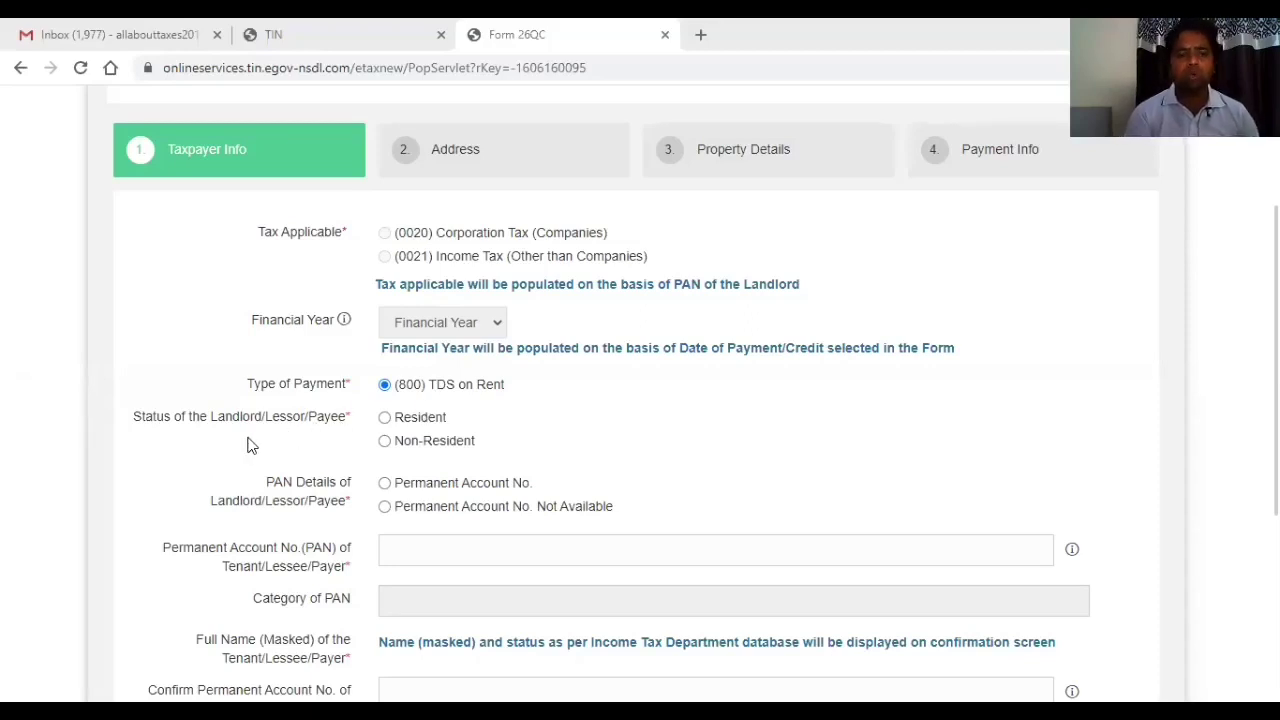
Set Status of the Landlord to Resident and PAN Details of Landlord to Permanent Account No.
{"action": "left_click", "coordinate": [385, 420]}
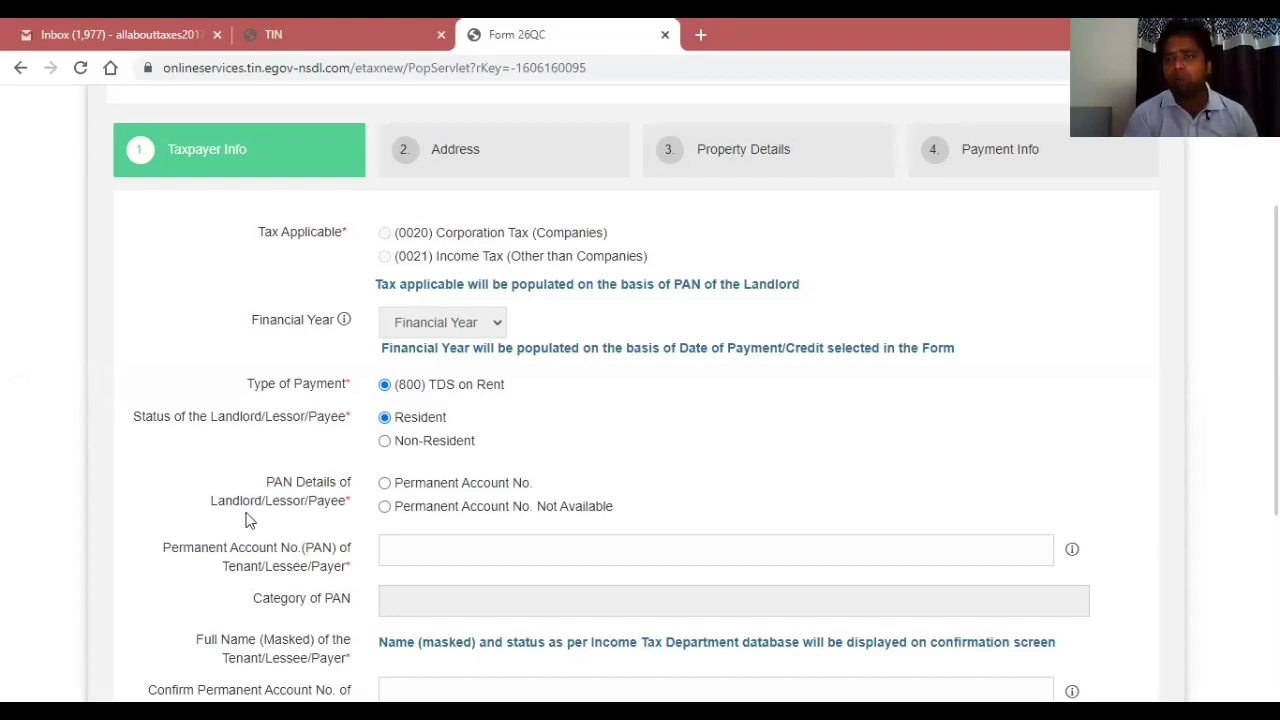
{"action": "left_click", "coordinate": [385, 484]}
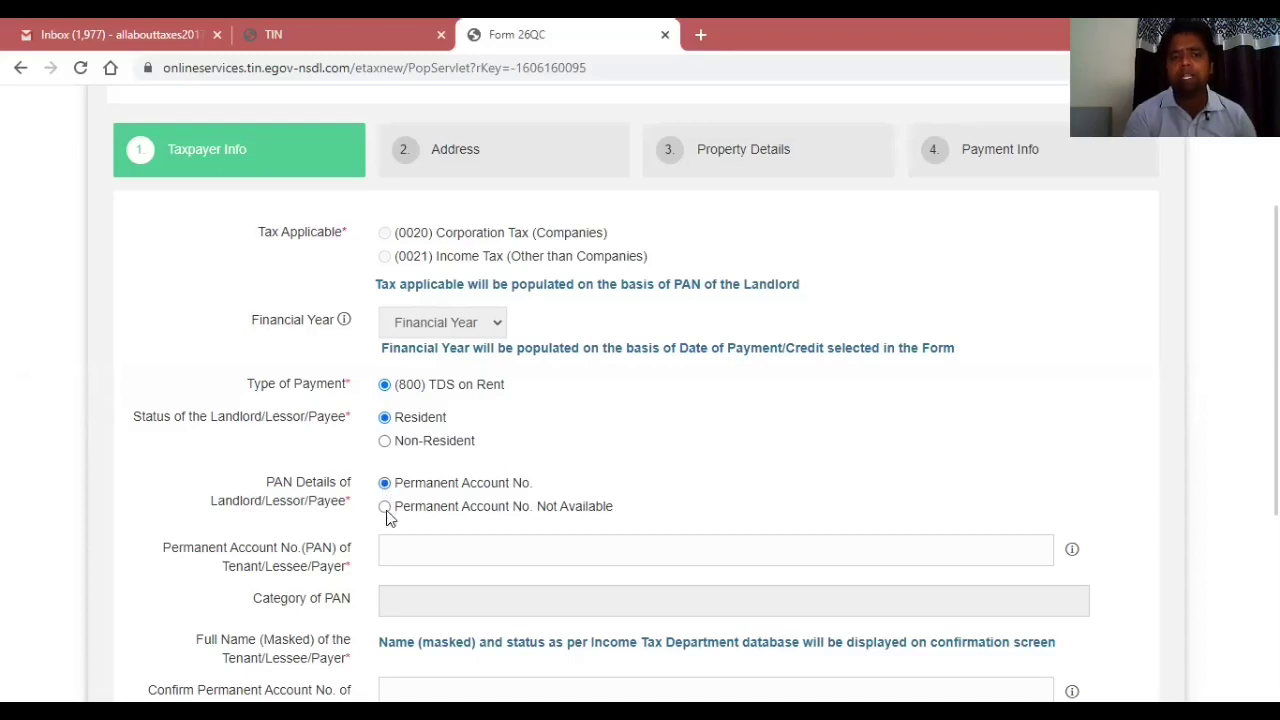
{"action": "left_click", "coordinate": [386, 514]}
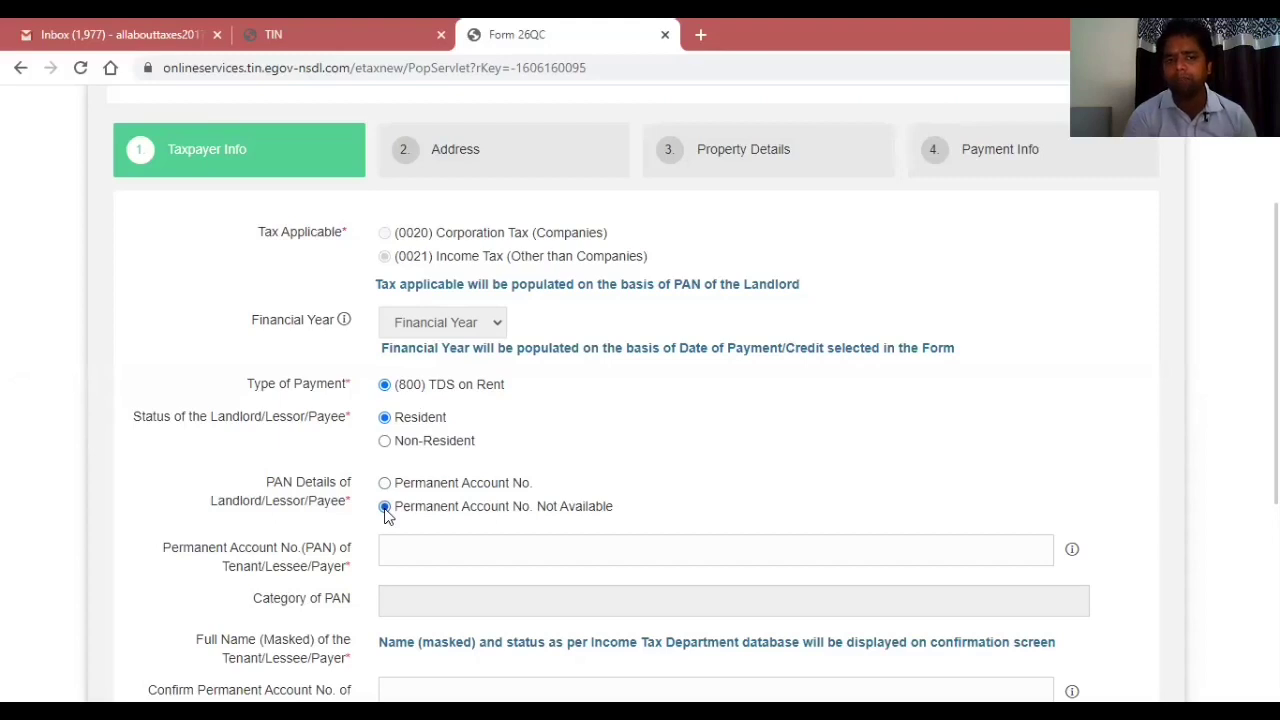
{"action": "left_click", "coordinate": [385, 484]}
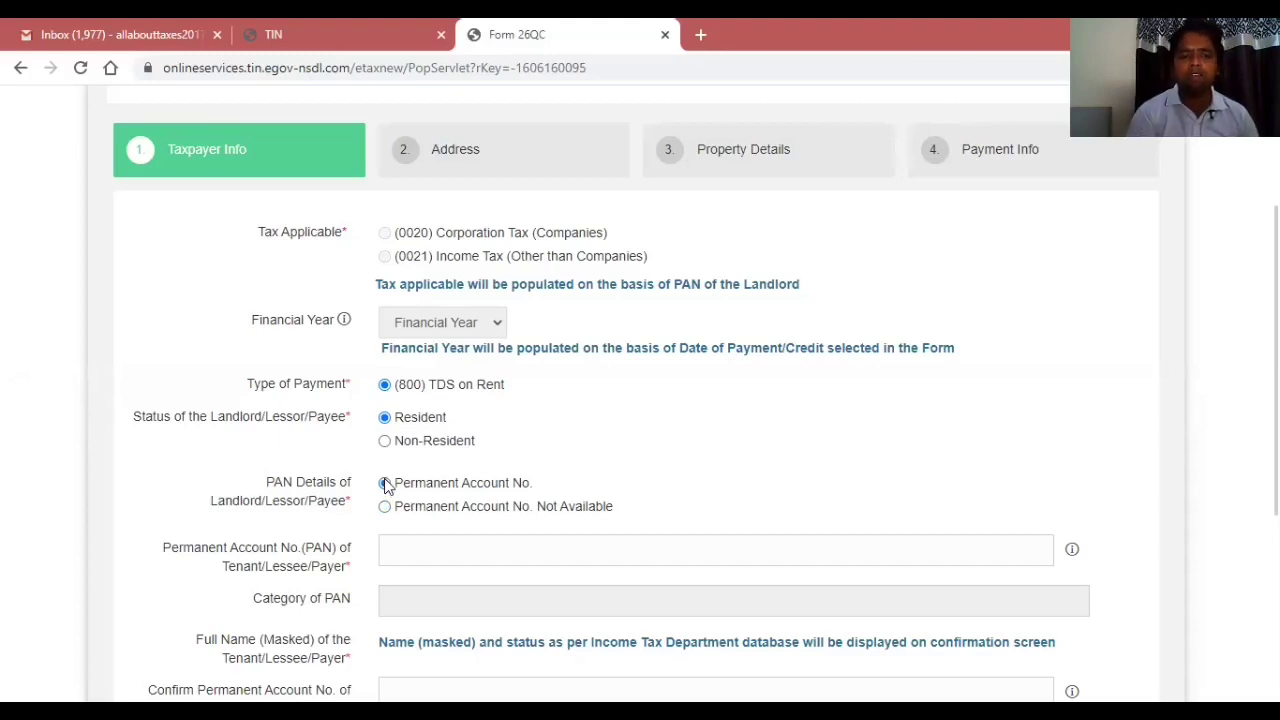
{"action": "left_click", "coordinate": [397, 548]}
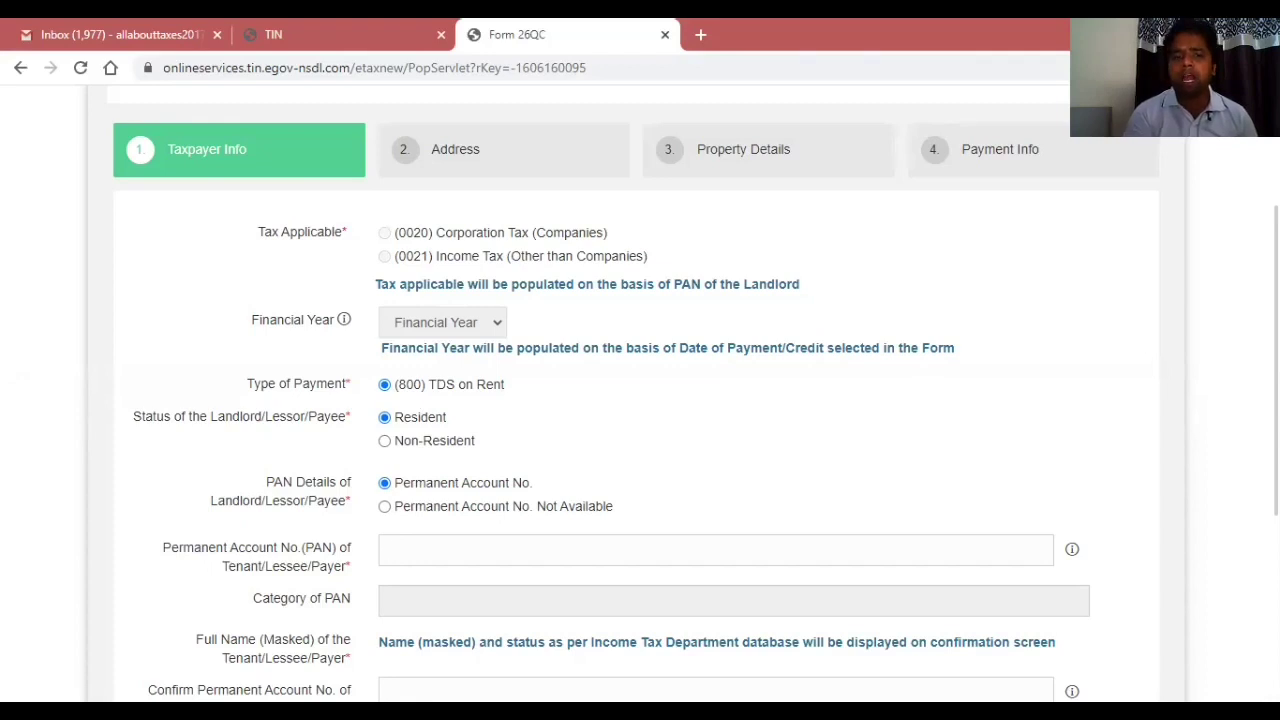
{"action": "scroll", "coordinate": [640, 400], "scroll_direction": "down", "scroll_amount": 2}
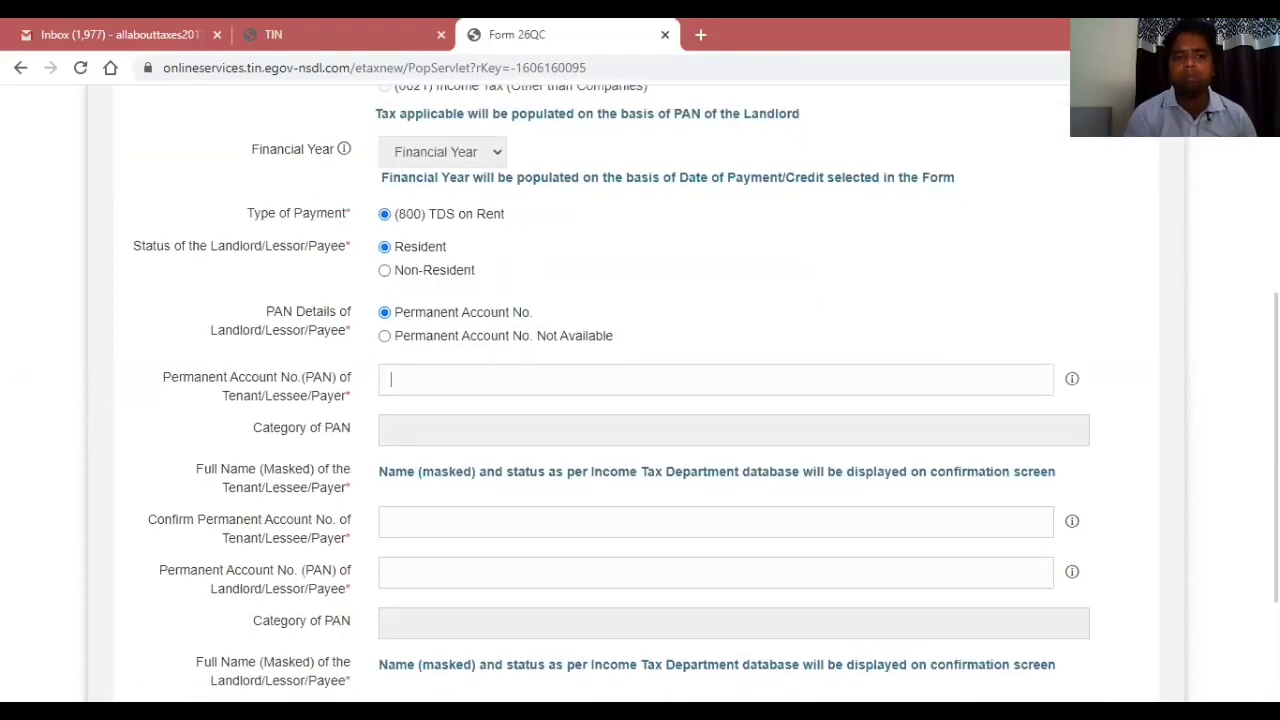
{"action": "left_click", "coordinate": [385, 337]}
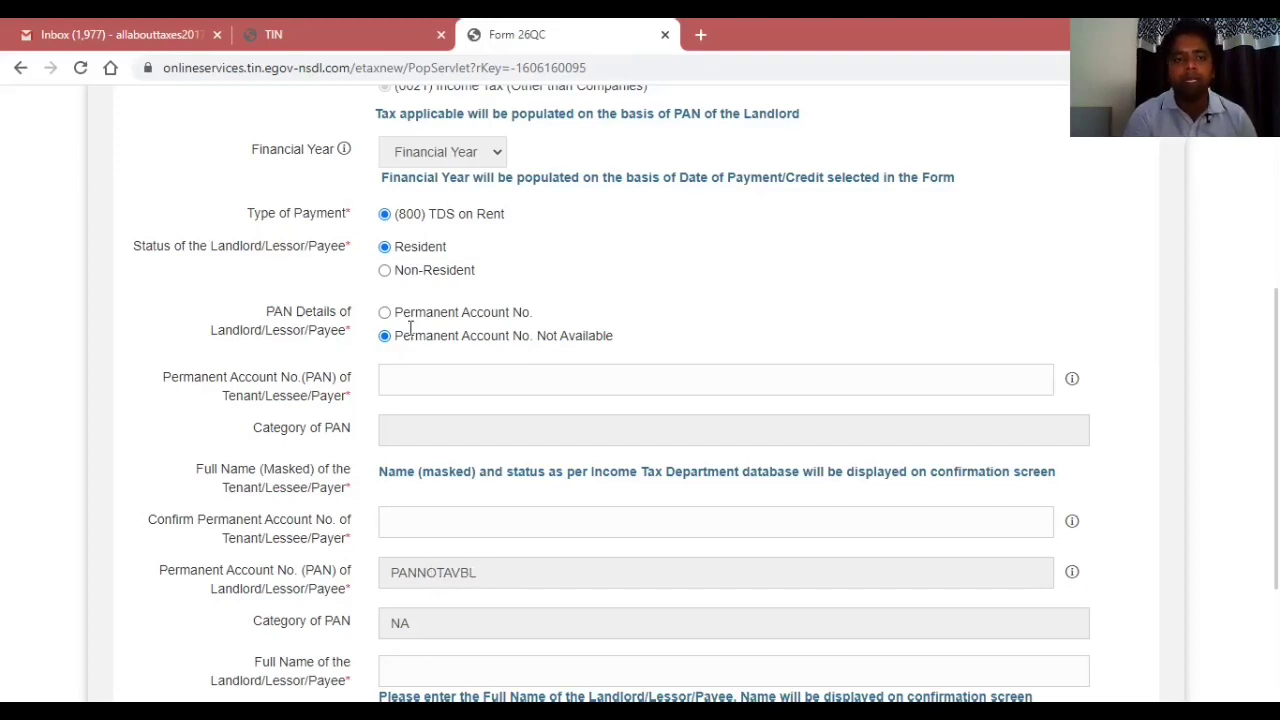
{"action": "left_click", "coordinate": [384, 313]}
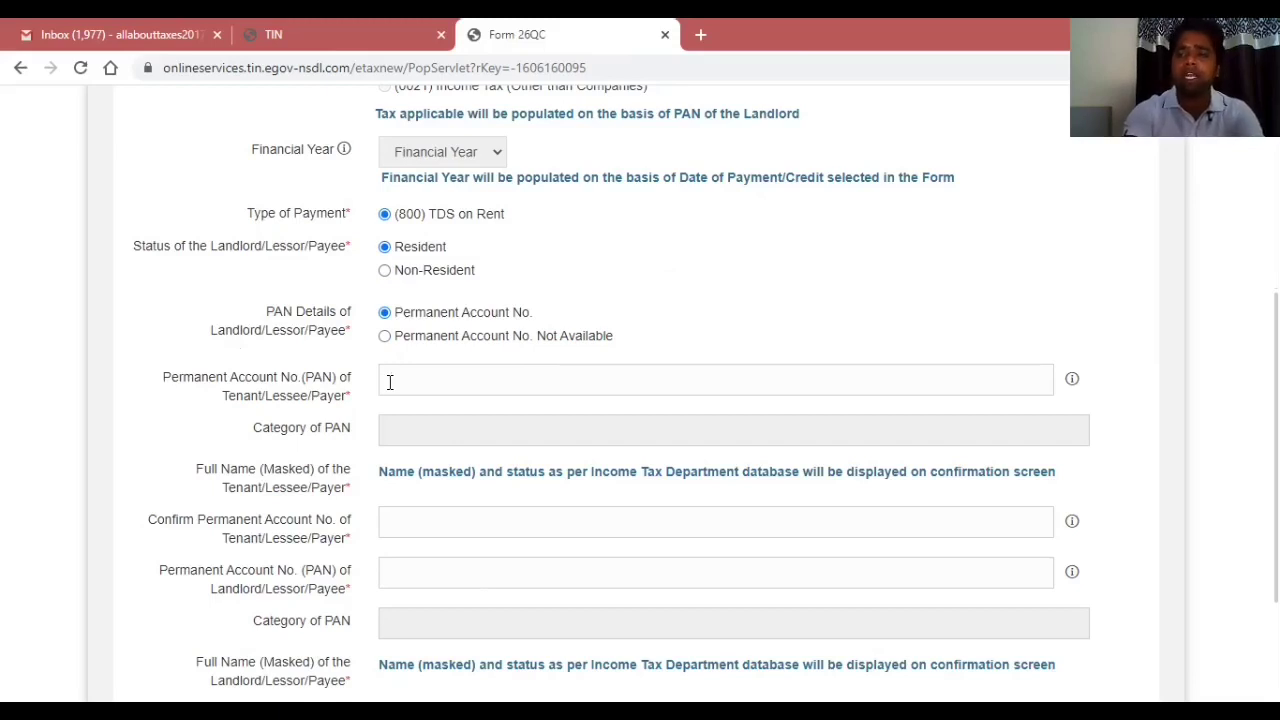
Enter the tenant's PAN and type it again in the confirmation field.
{"action": "left_click", "coordinate": [390, 381]}
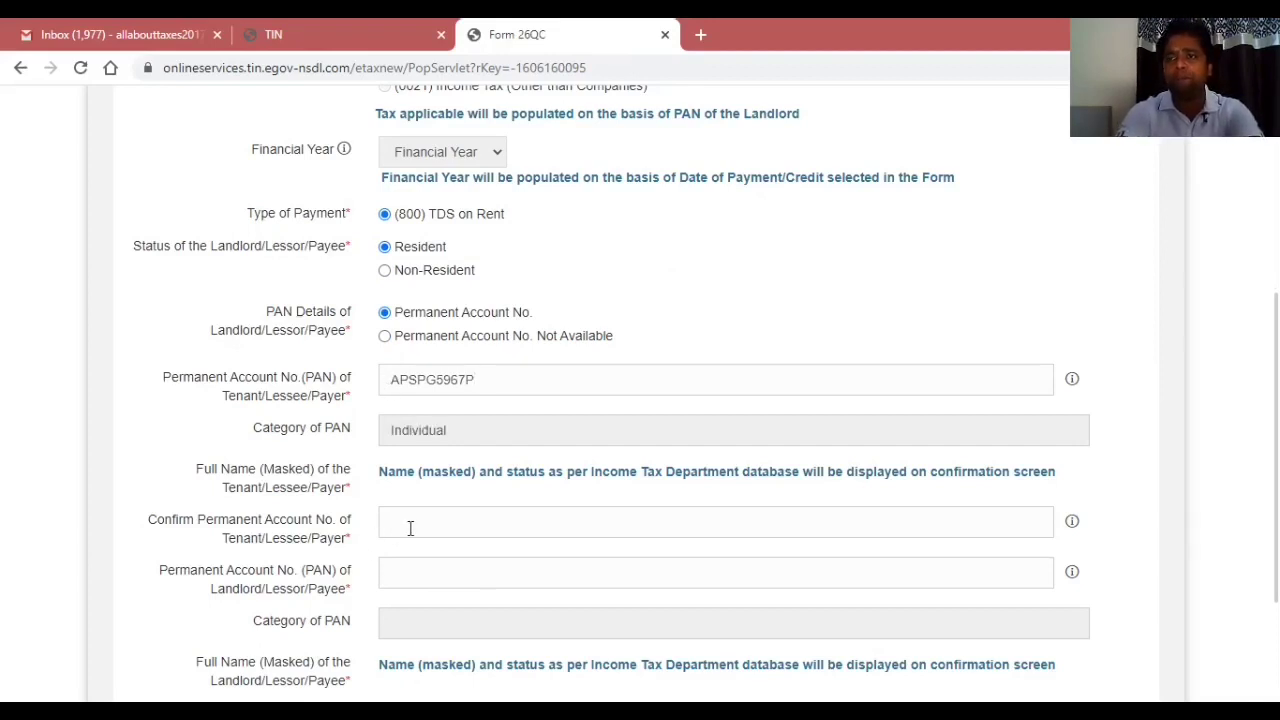
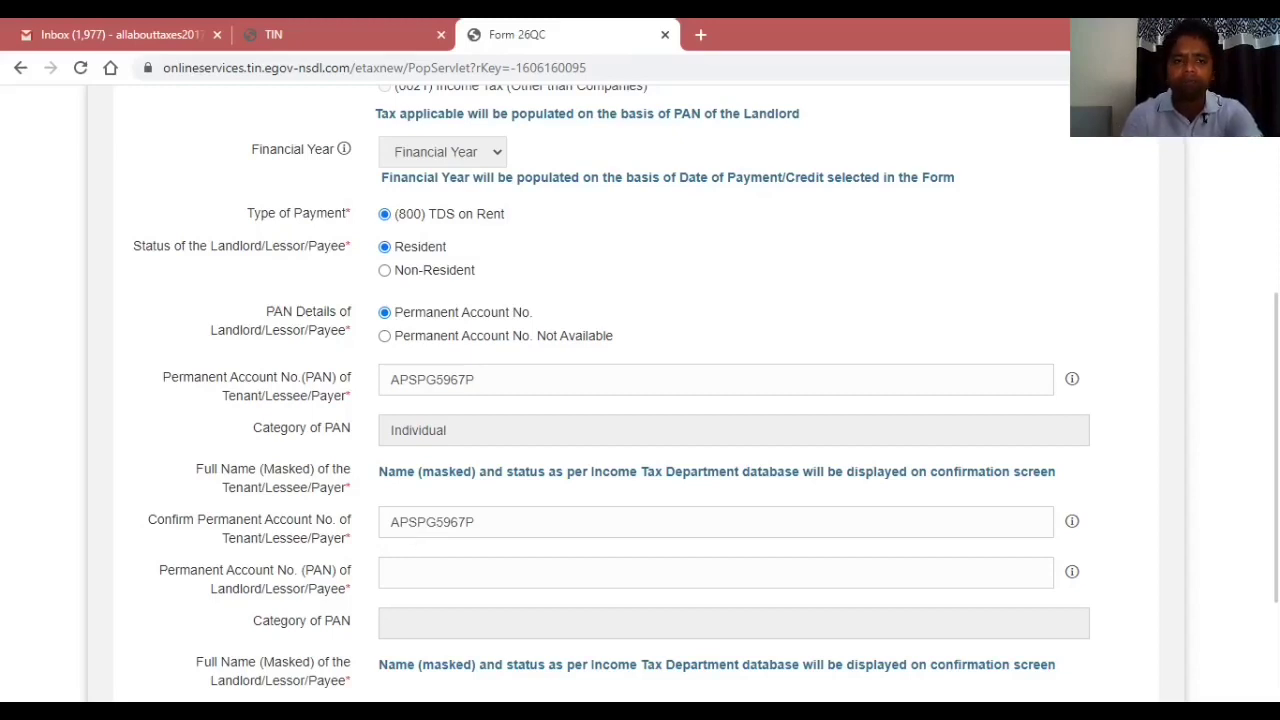
{"action": "scroll", "coordinate": [740, 380], "scroll_direction": "down", "scroll_amount": 2}
Enter and confirm the landlord's PAN, fixing it after the Invalid PAN alert, then go Next.
{"action": "type", "text": "BSD"}
{"action": "key", "text": "BackSpace"}
{"action": "key", "text": "BackSpace"}
{"action": "key", "text": "BackSpace"}
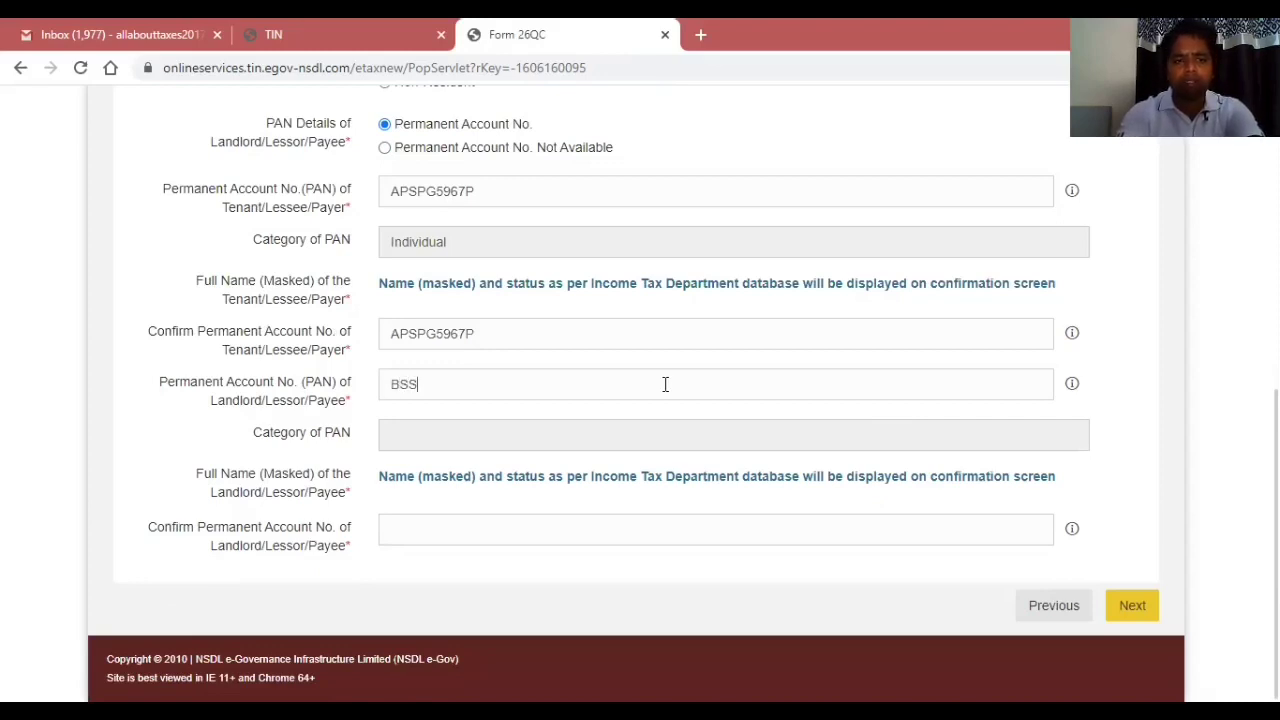
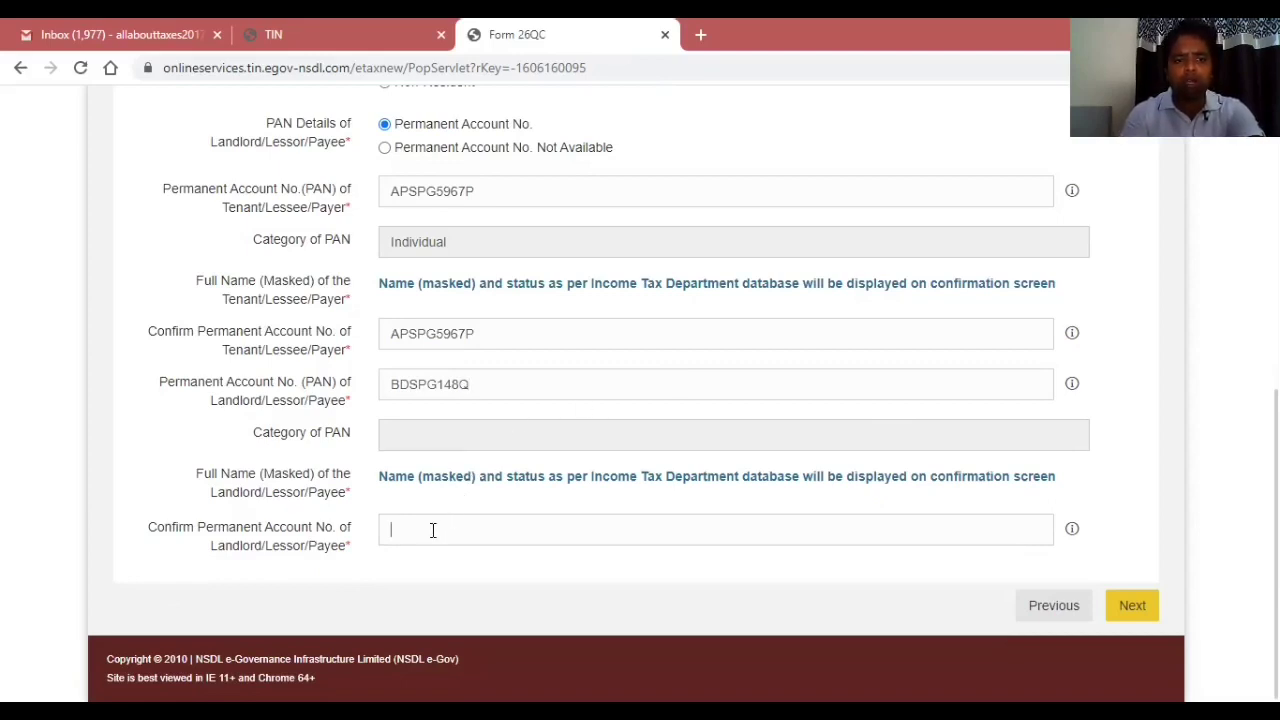
{"action": "type", "text": "BDSPG"}
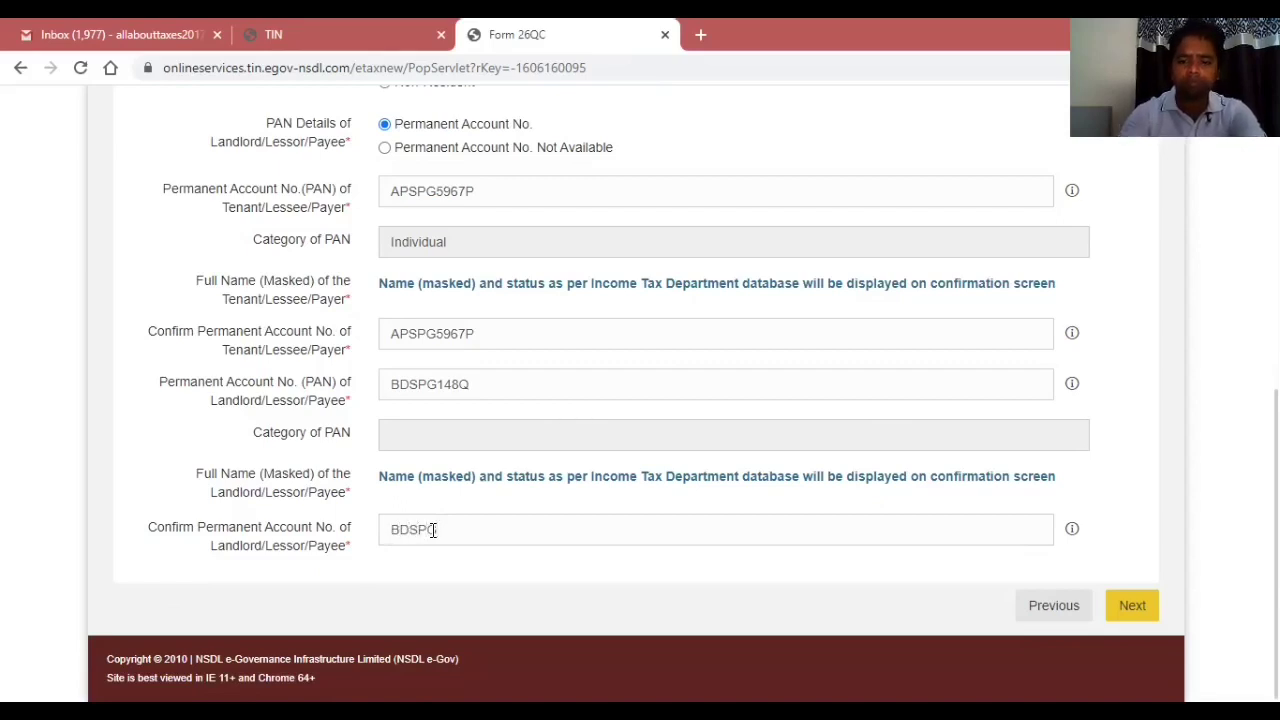
{"action": "left_click", "coordinate": [463, 388]}
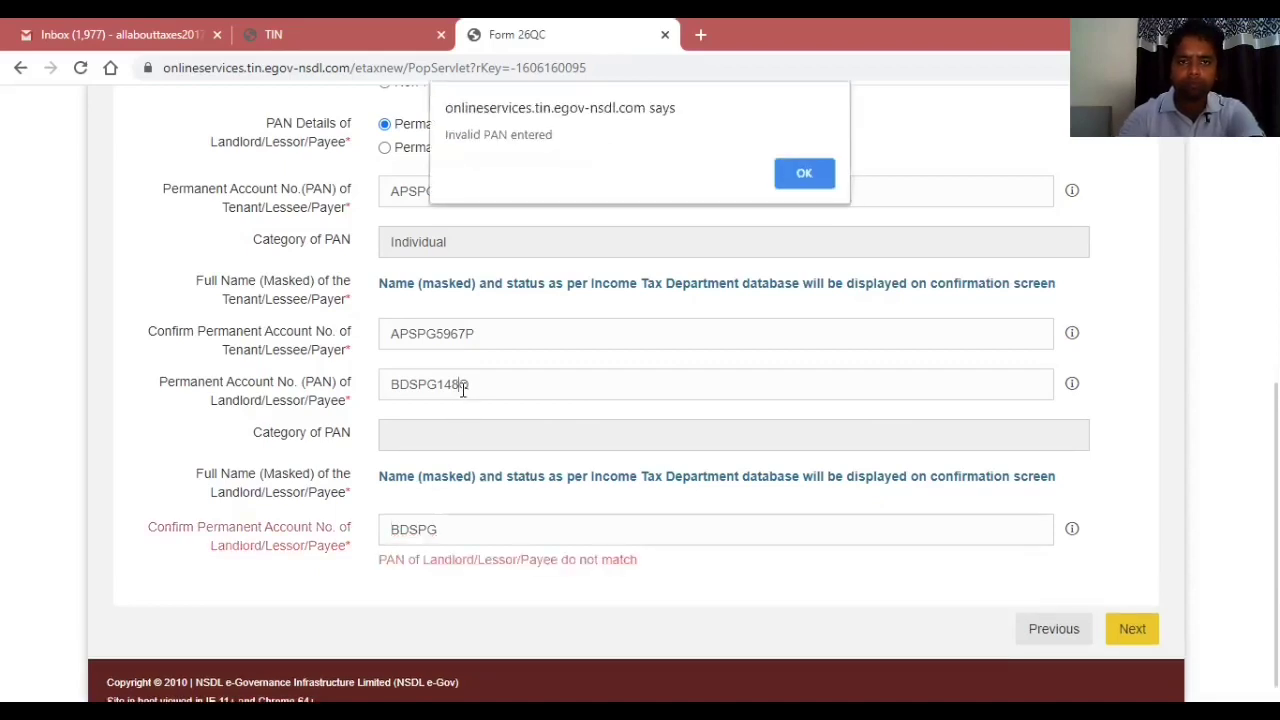
{"action": "left_click", "coordinate": [786, 177]}
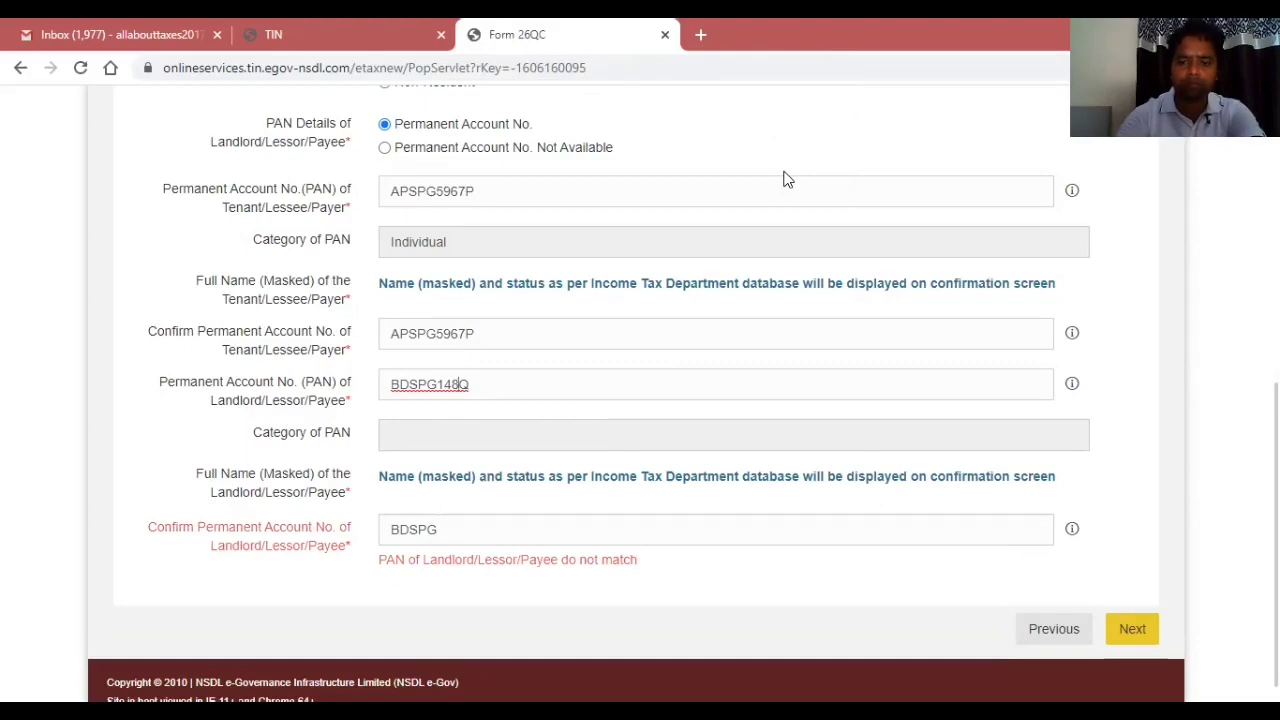
{"action": "type", "text": "0"}
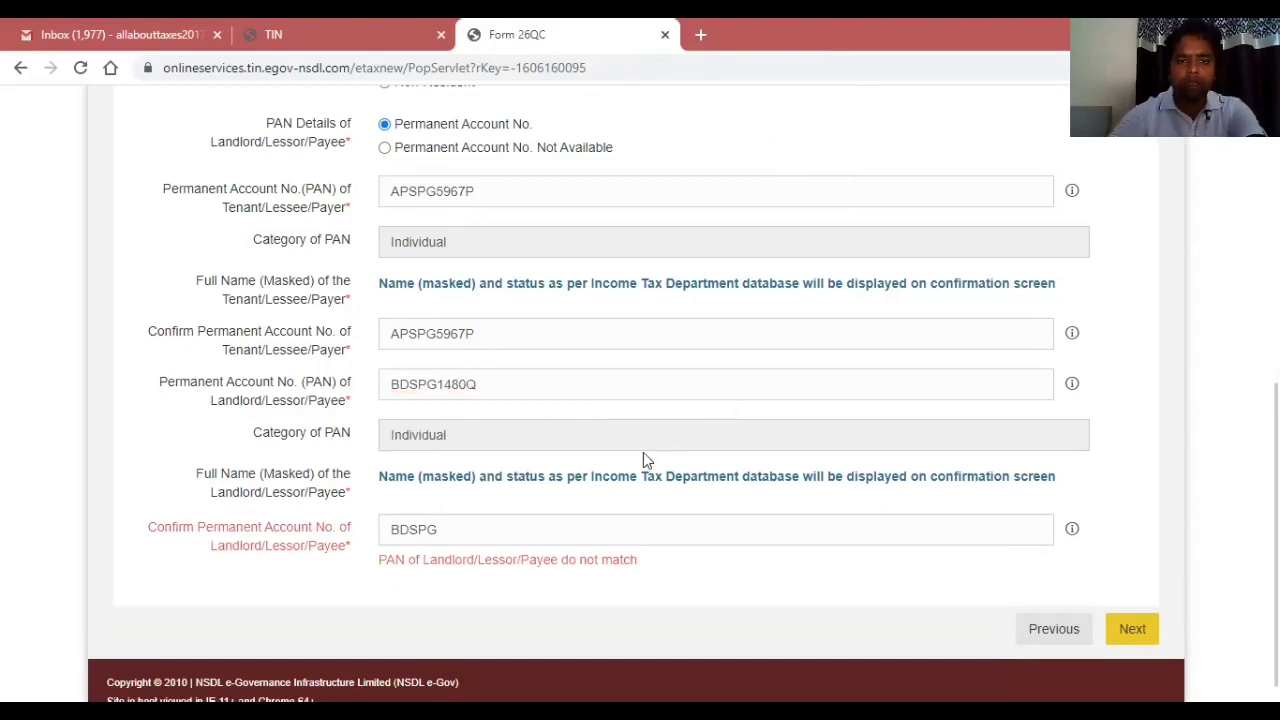
{"action": "left_click", "coordinate": [529, 533]}
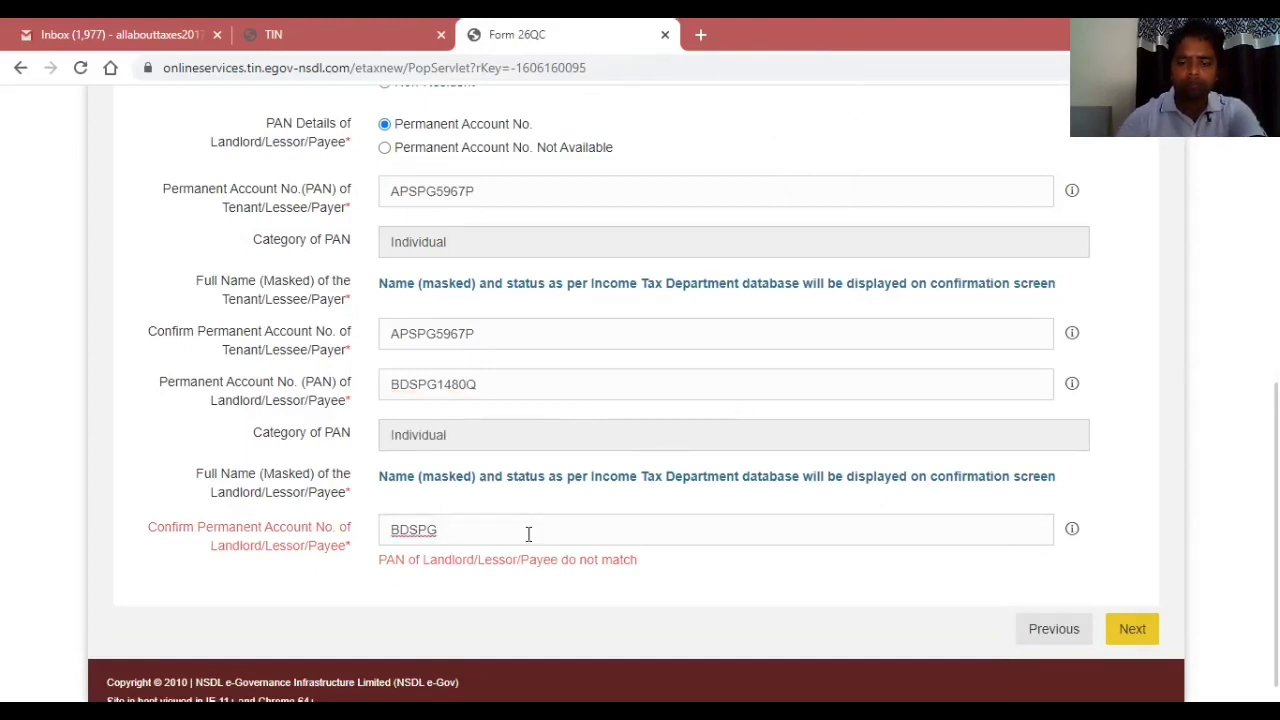
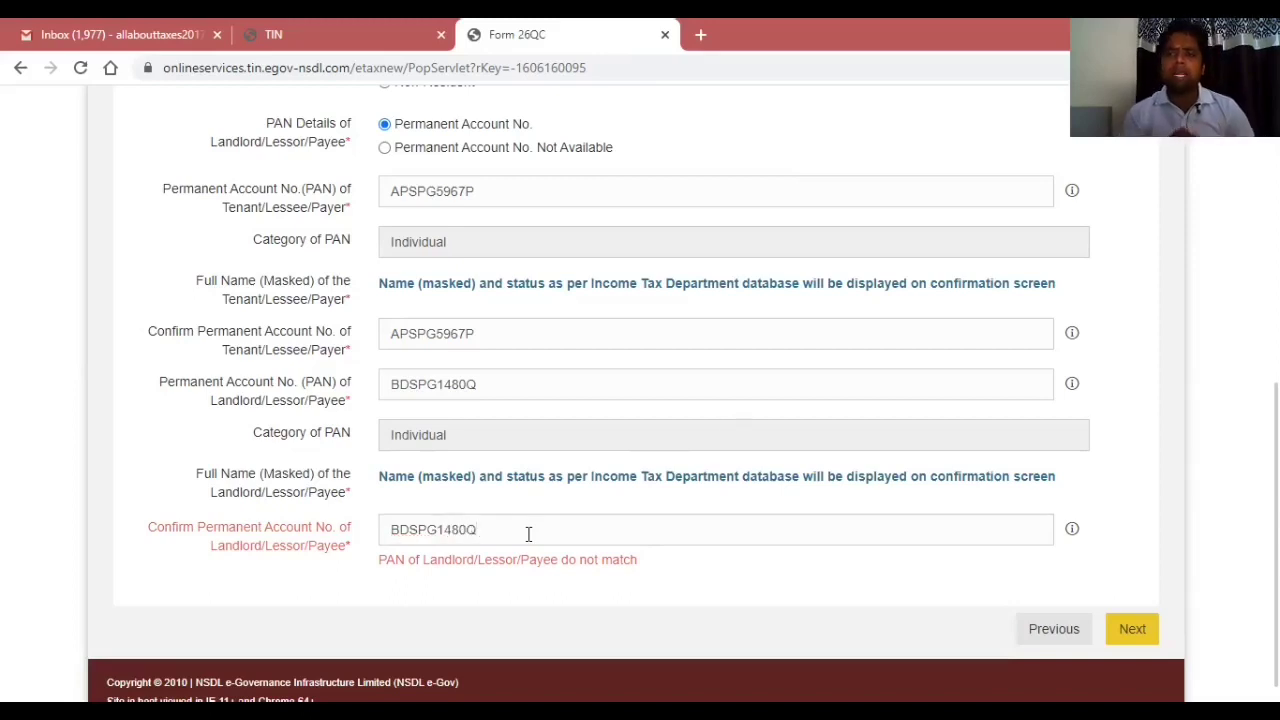
{"action": "left_click", "coordinate": [981, 622]}
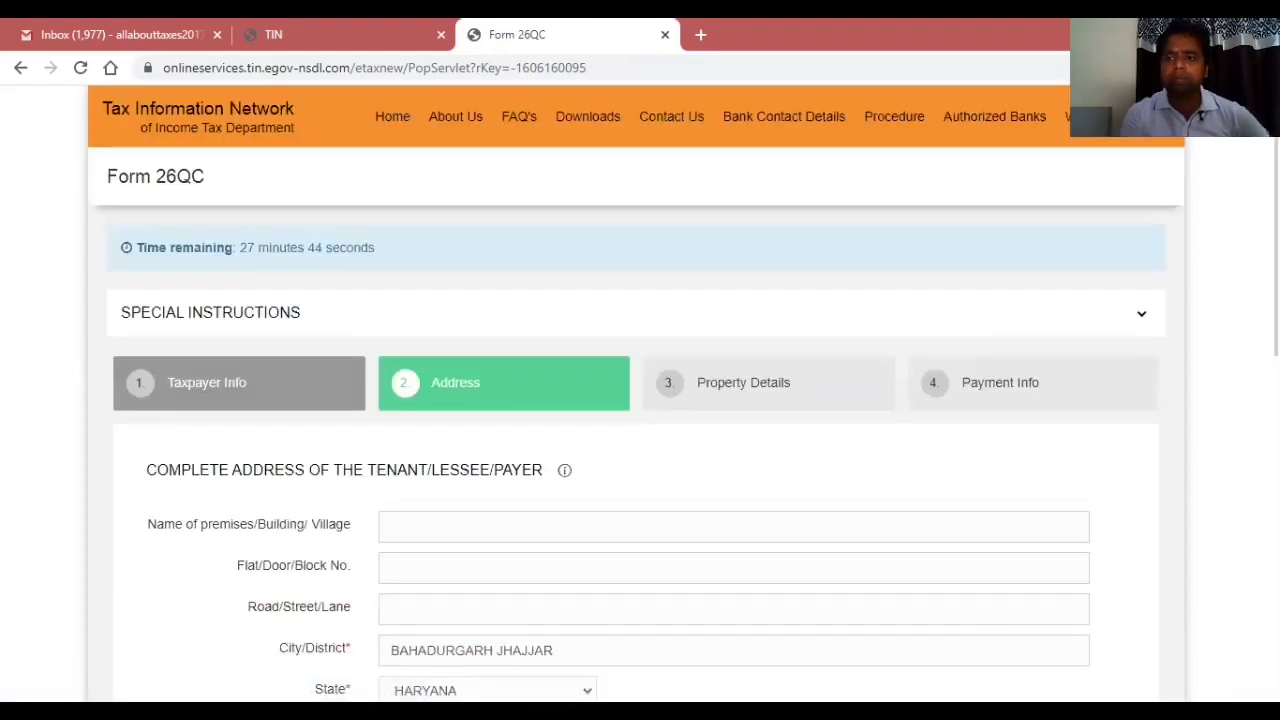
Fill in the tenant's premises name, flat number and road, keeping the prefilled city.
{"action": "scroll", "coordinate": [683, 390], "scroll_direction": "down", "scroll_amount": 1}
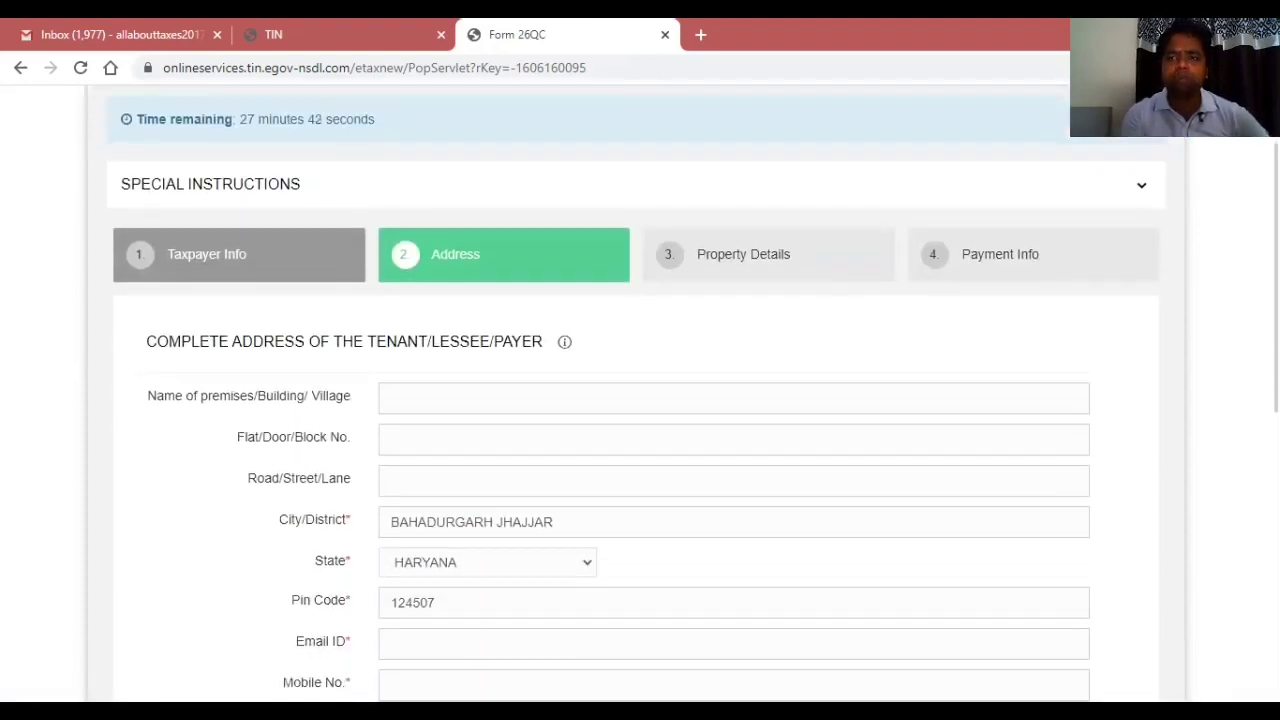
{"action": "scroll", "coordinate": [640, 400], "scroll_direction": "down", "scroll_amount": 1}
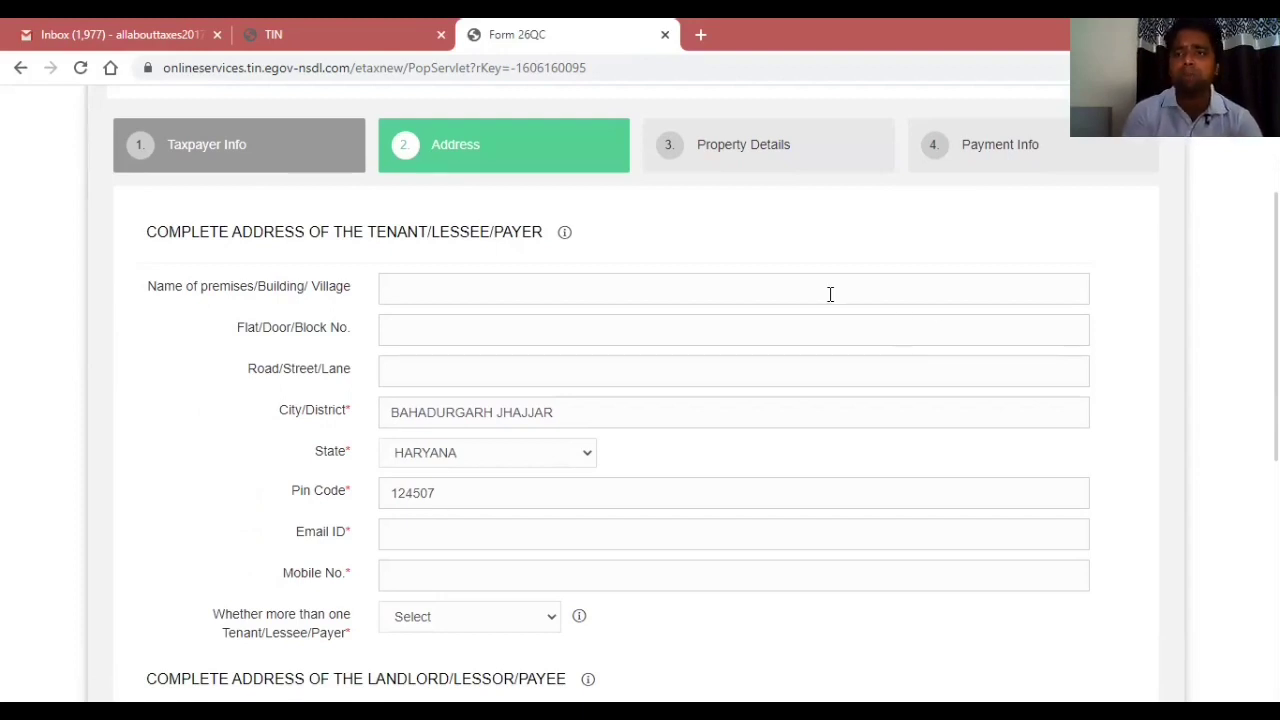
{"action": "type", "text": "123"}
{"action": "key", "text": "BackSpace"}
{"action": "key", "text": "BackSpace"}
{"action": "key", "text": "BackSpace"}
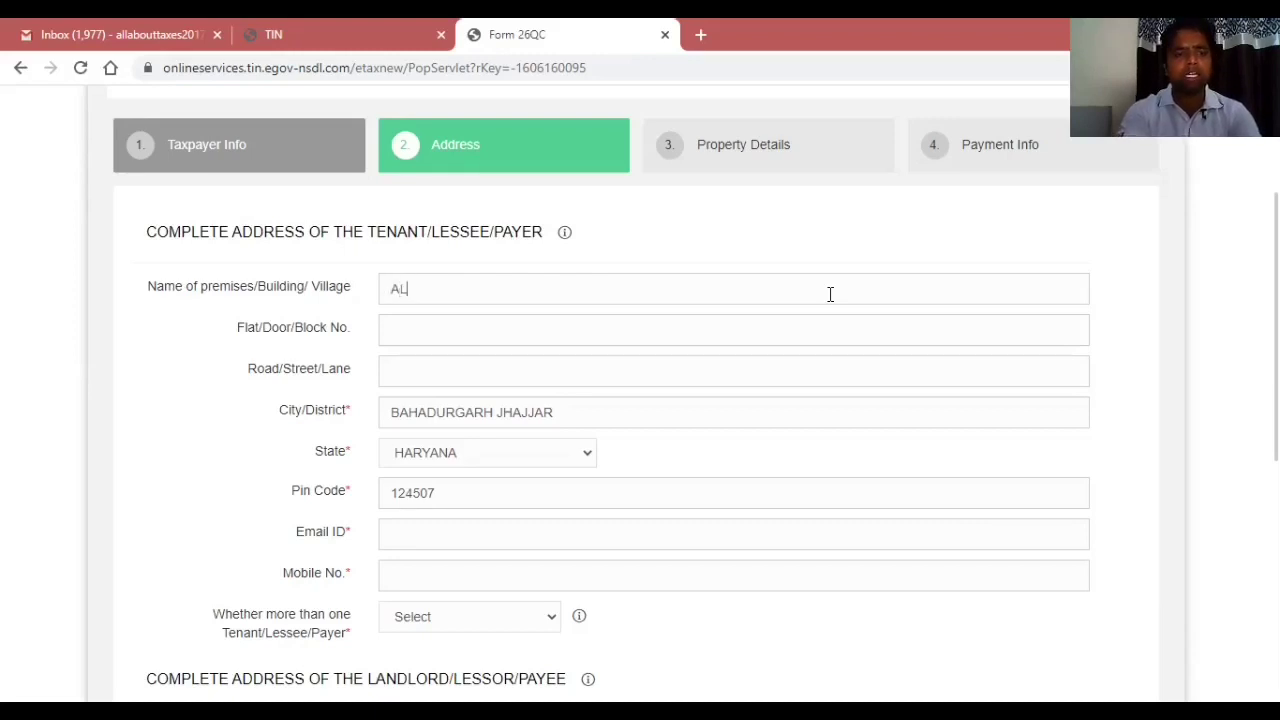
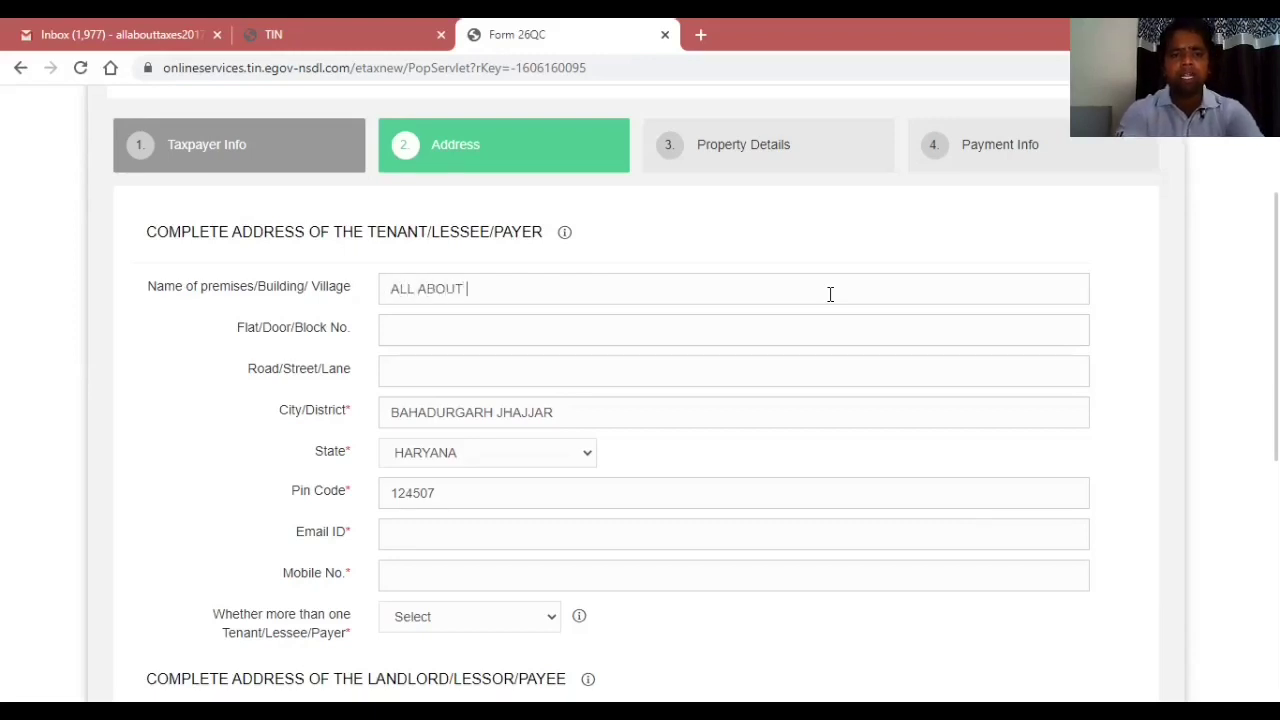
{"action": "key", "text": "Tab"}
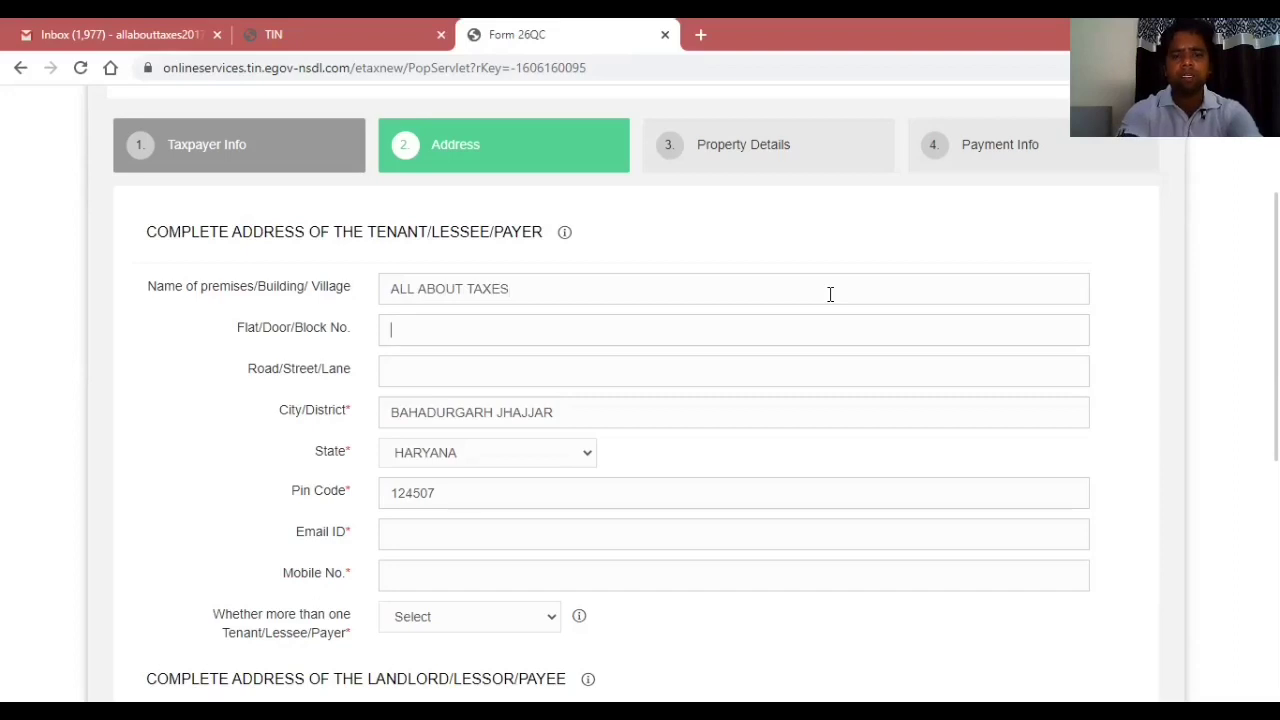
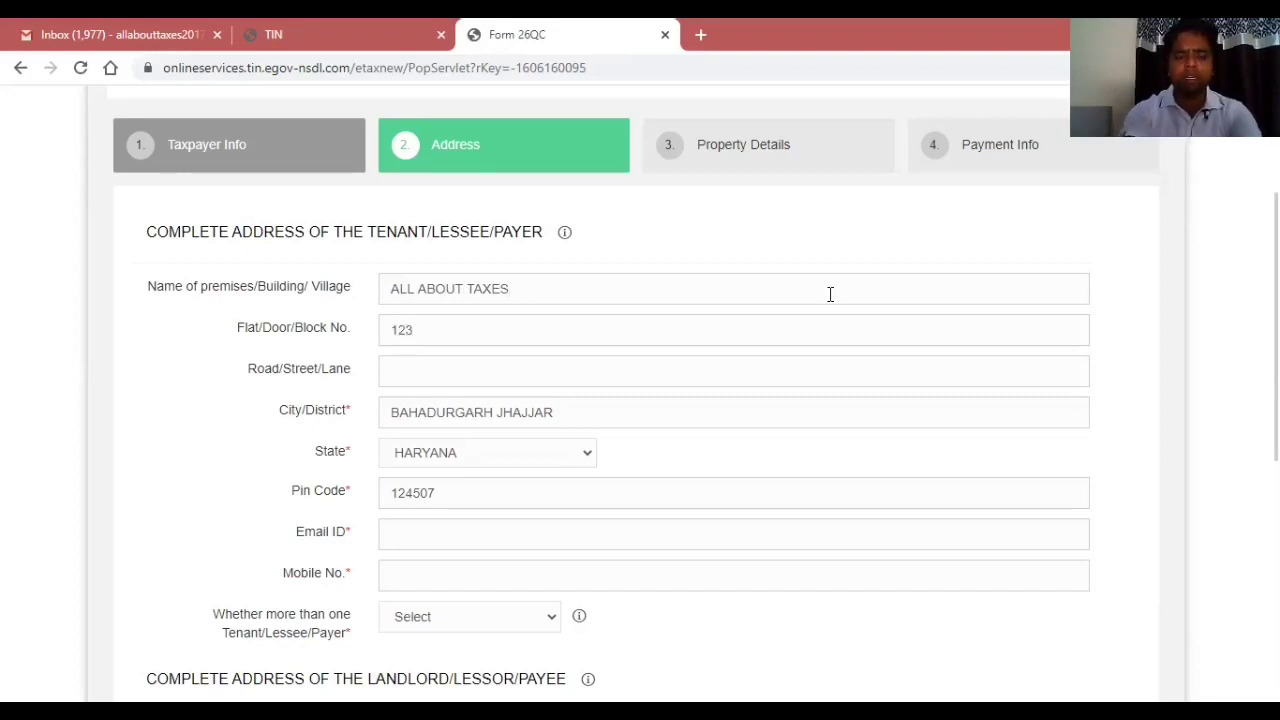
{"action": "key", "text": "Tab"}
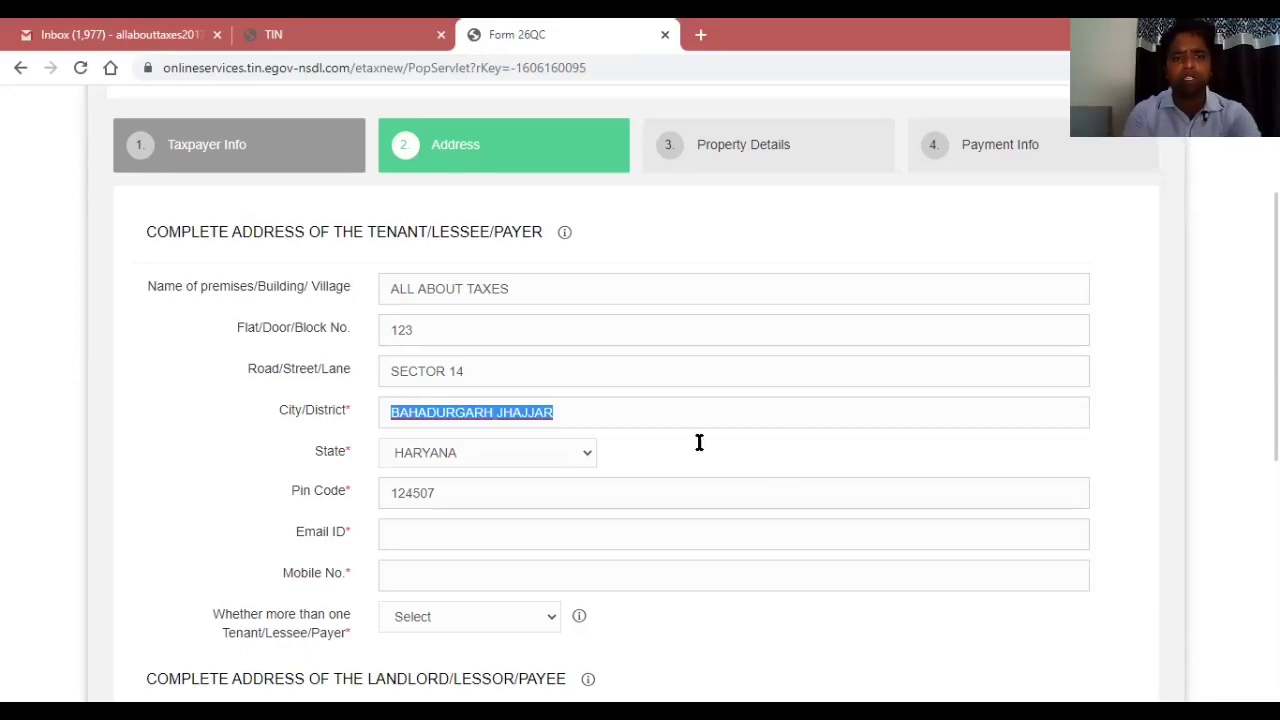
{"action": "left_click", "coordinate": [282, 482]}
Enter the tenant's e-mail and mobile number and answer No to more than one tenant.
{"action": "scroll", "coordinate": [281, 486], "scroll_direction": "down", "scroll_amount": 2}
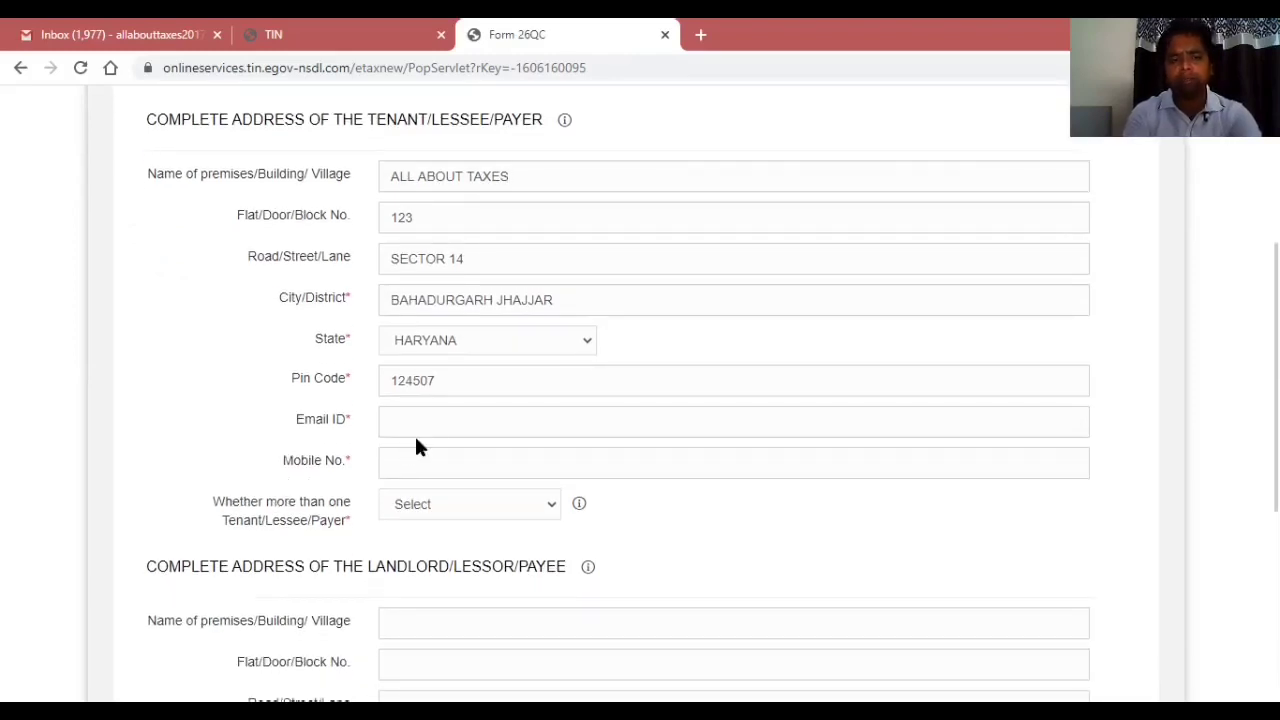
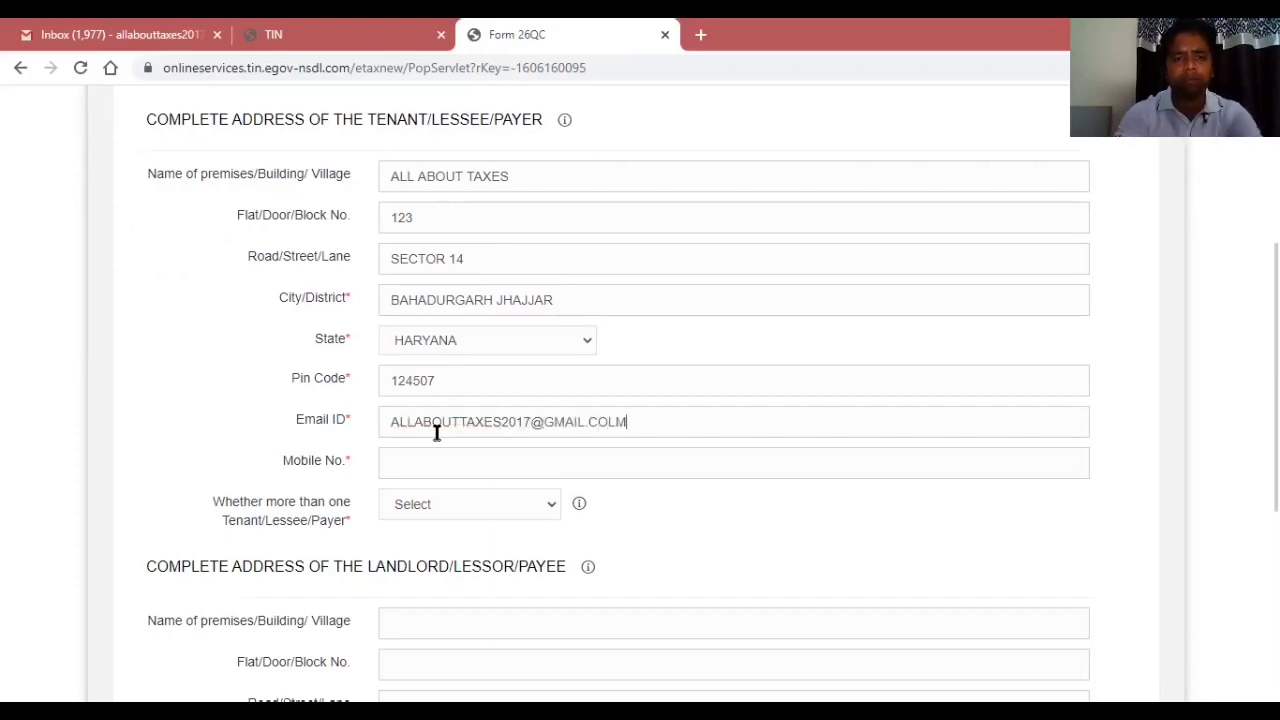
{"action": "key", "text": "BackSpace"}
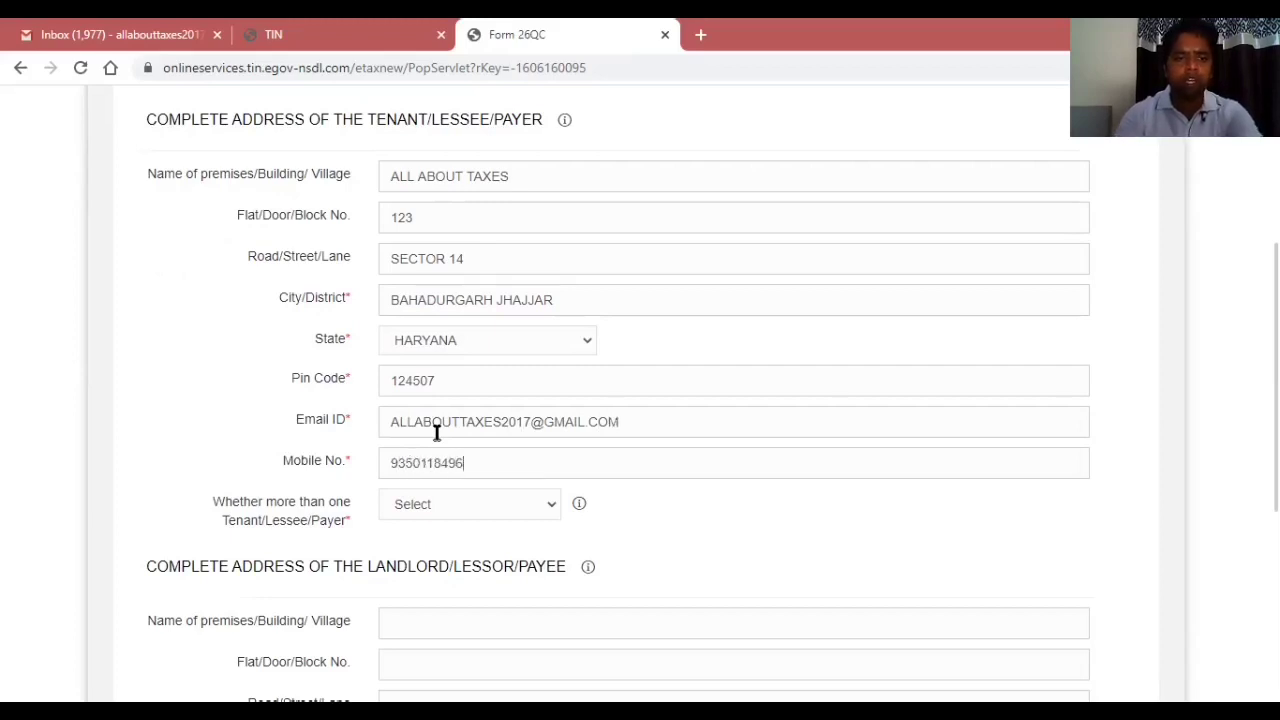
{"action": "key", "text": "Tab"}
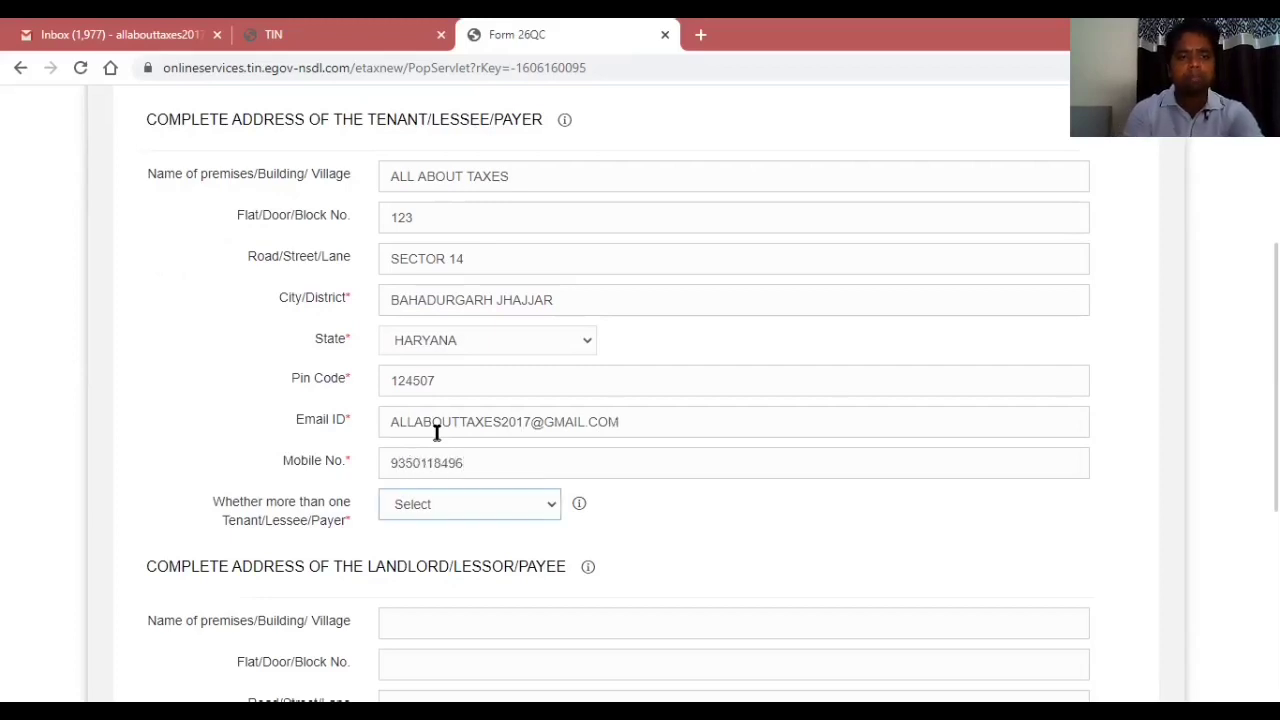
{"action": "left_click", "coordinate": [446, 510]}
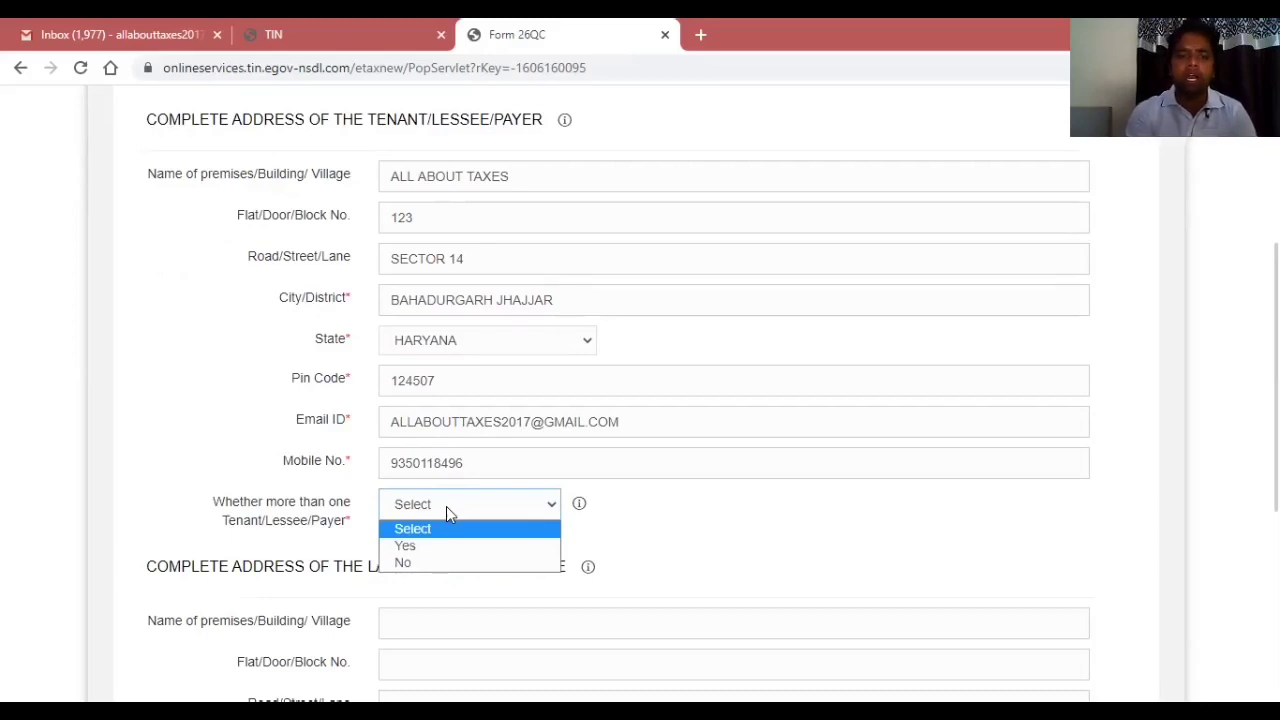
{"action": "left_click", "coordinate": [421, 564]}
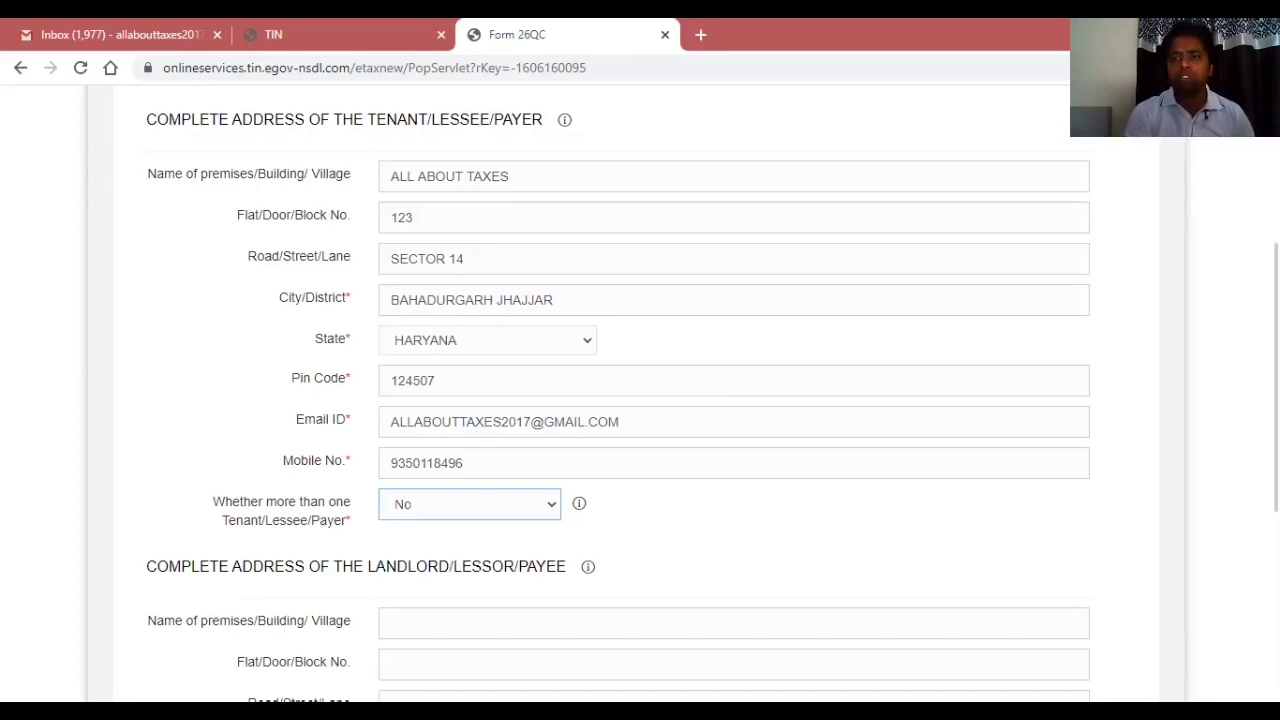
Fill in the landlord's premises name, flat number and road, keeping the prefilled city.
{"action": "scroll", "coordinate": [640, 400], "scroll_direction": "down", "scroll_amount": 3}
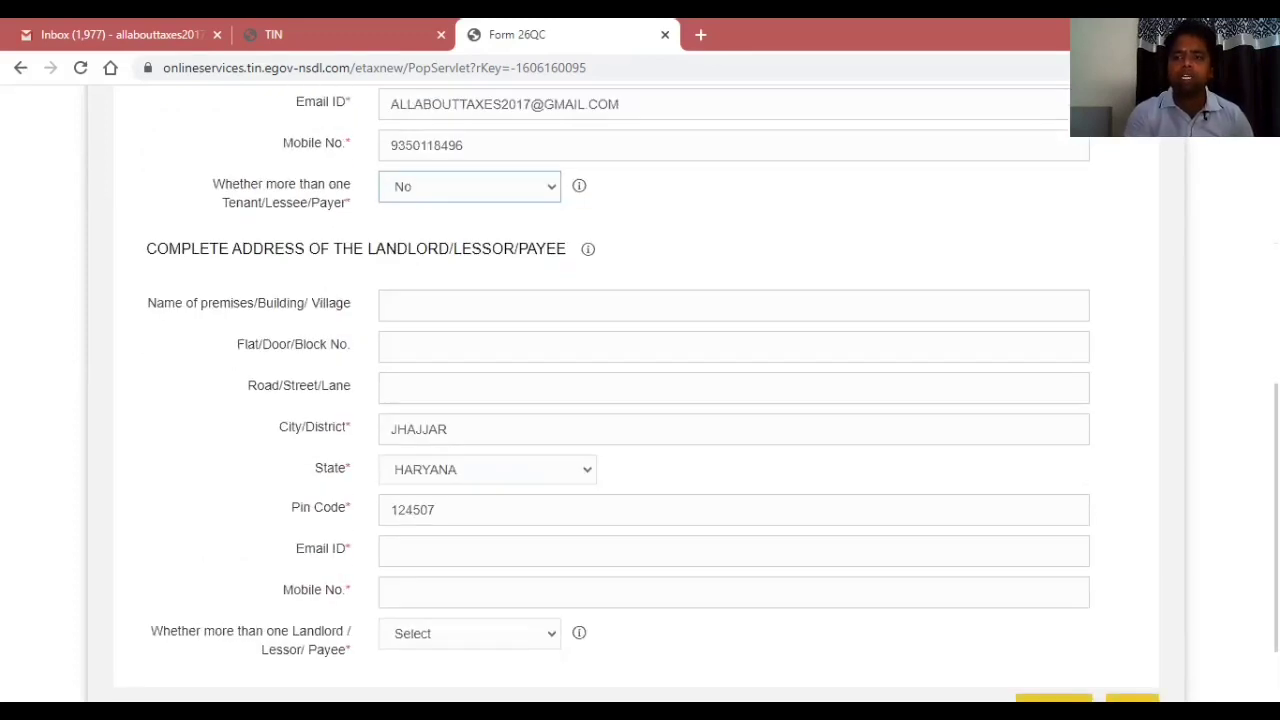
{"action": "scroll", "coordinate": [640, 400], "scroll_direction": "down", "scroll_amount": 1}
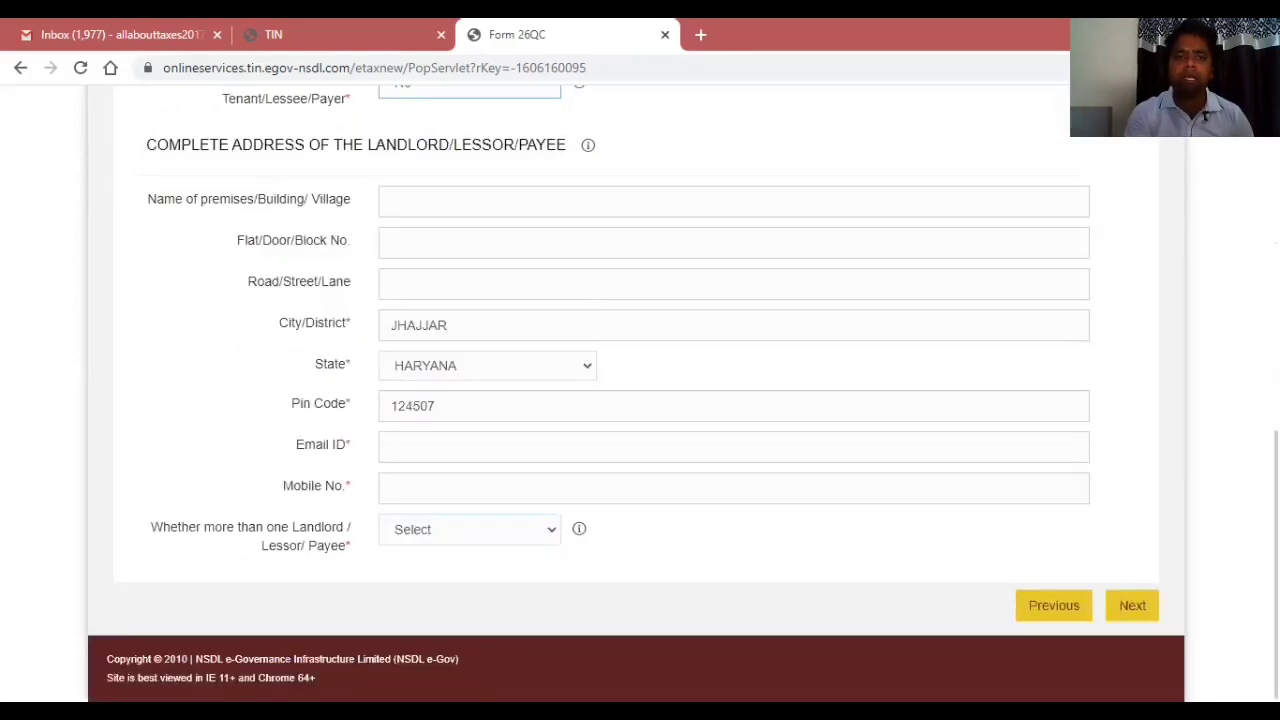
{"action": "left_click", "coordinate": [538, 202]}
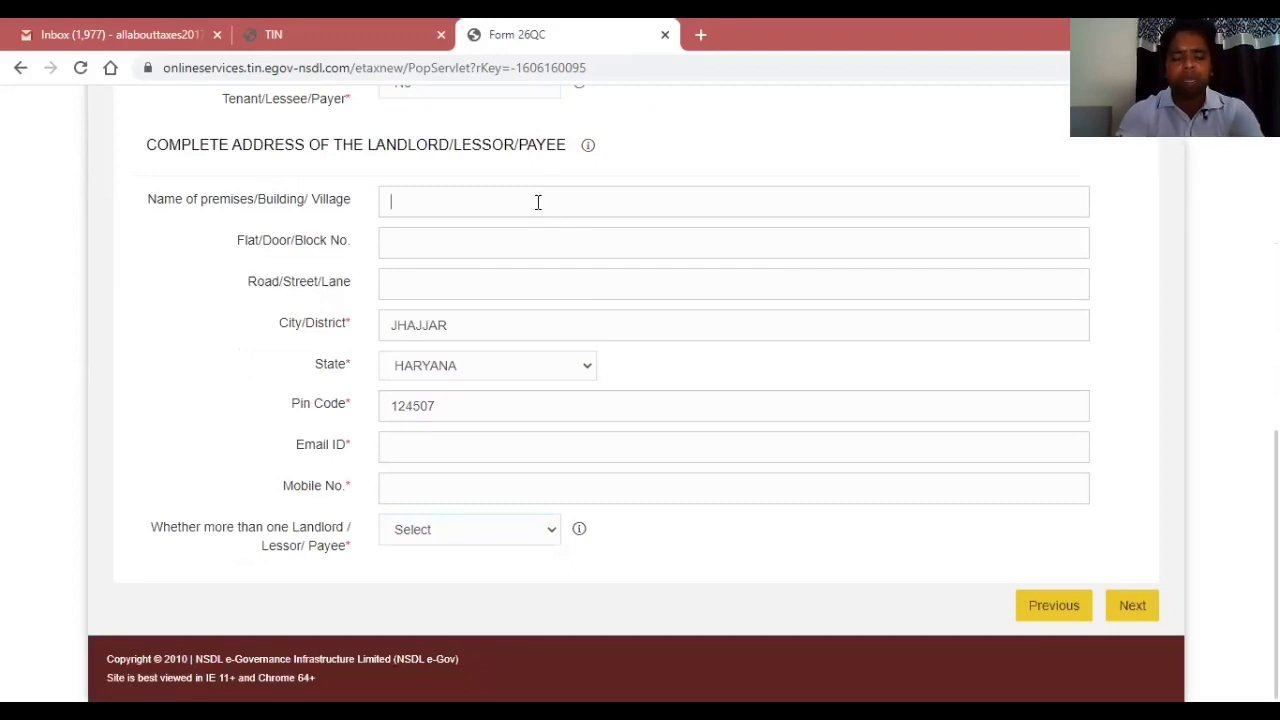
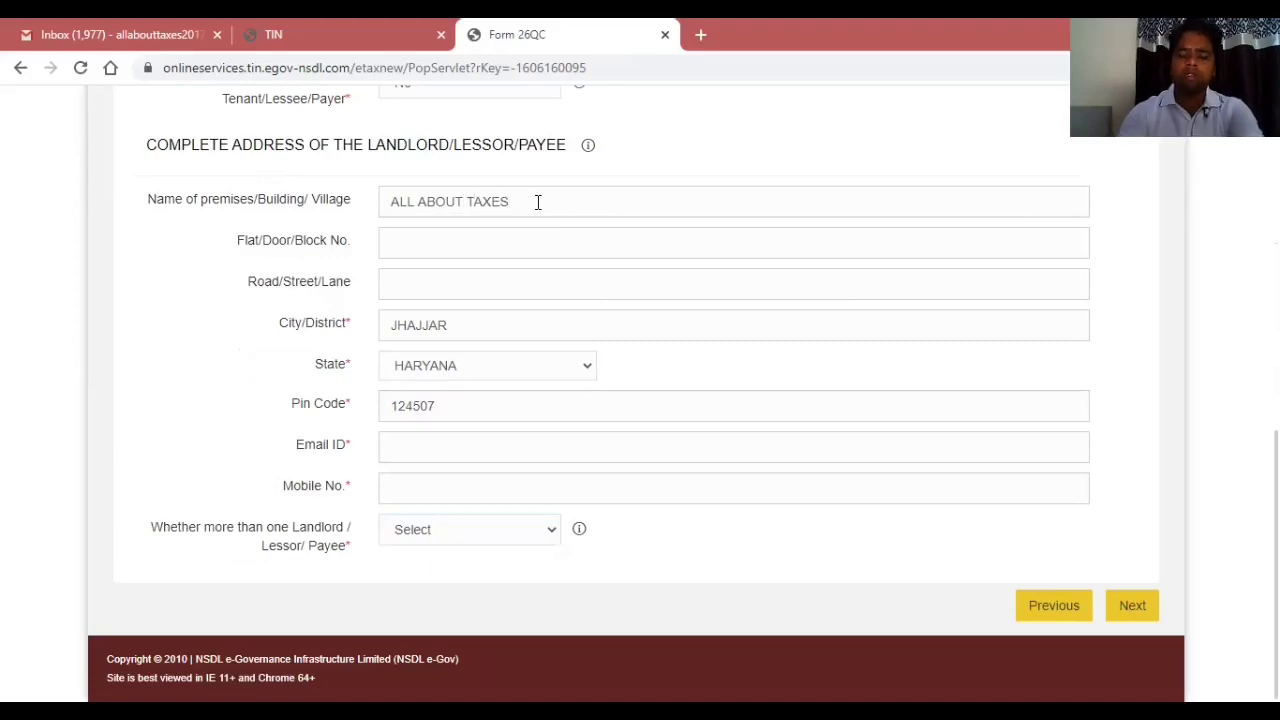
{"action": "key", "text": "Tab"}
{"action": "key", "text": "Tab"}
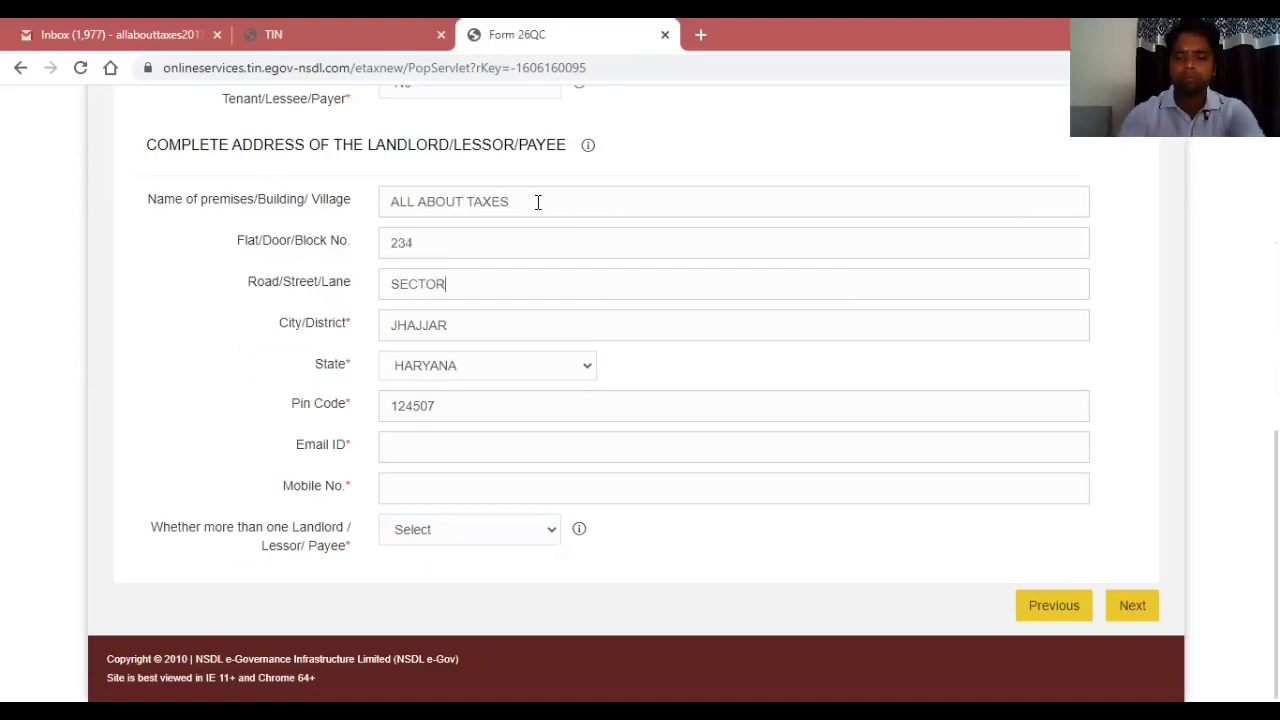
{"action": "key", "text": "Tab"}
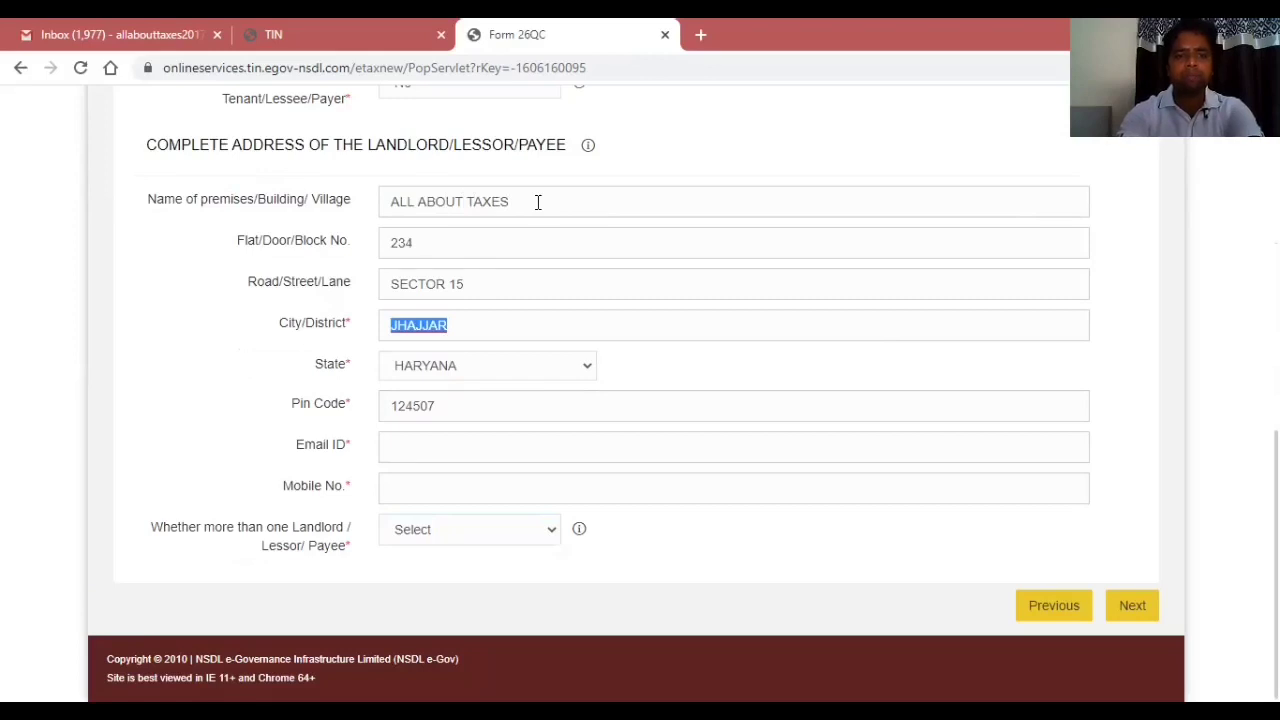
{"action": "key", "text": "Tab"}
{"action": "key", "text": "Tab"}
{"action": "key", "text": "Tab"}
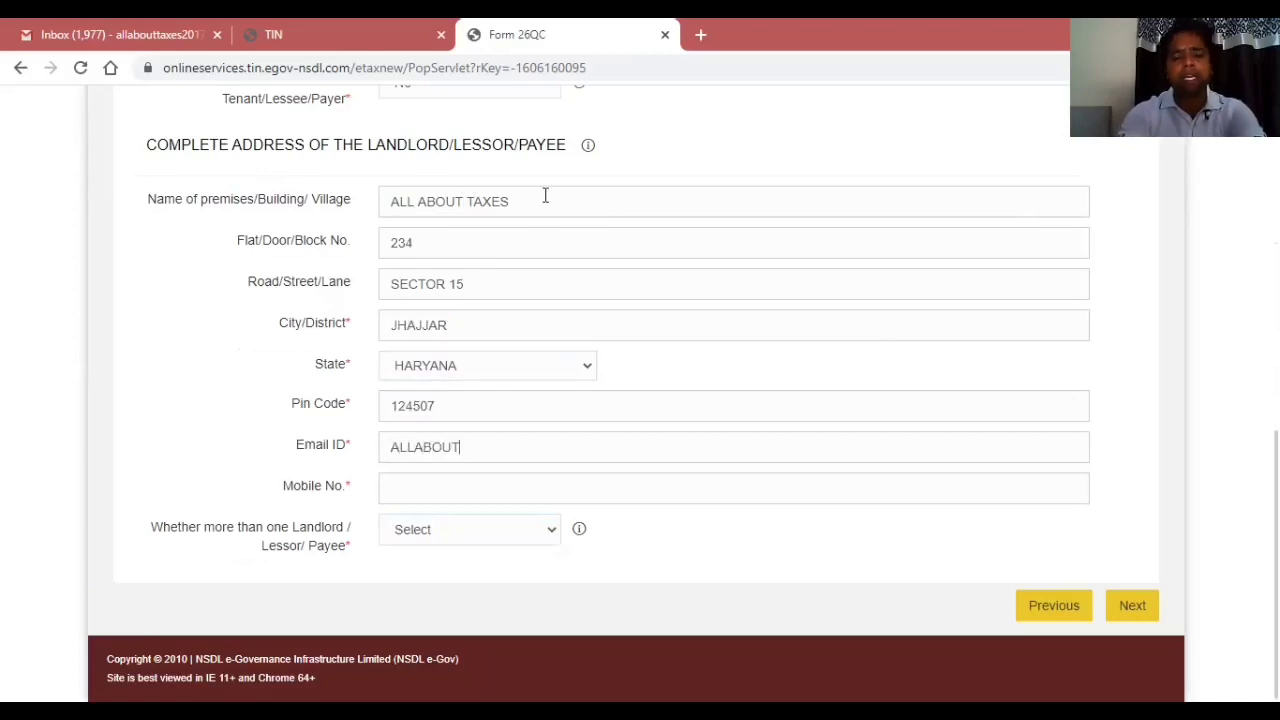
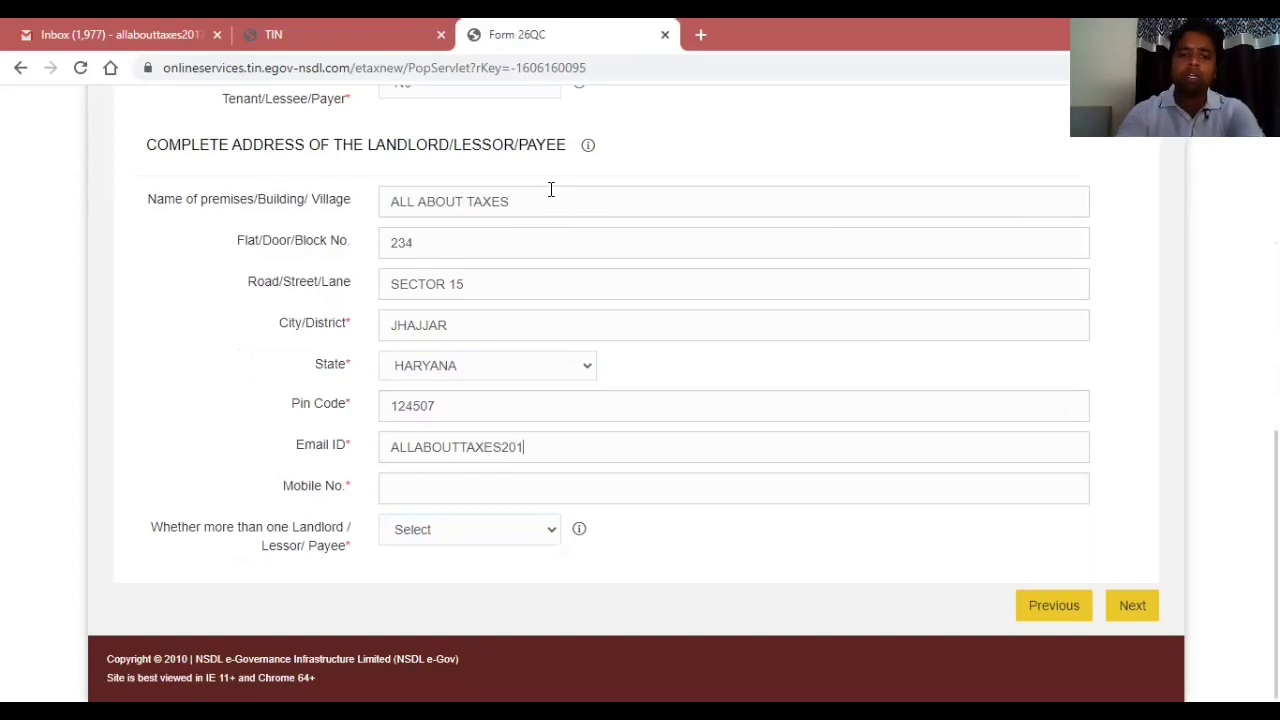
Enter the landlord's e-mail and mobile number and answer No to more than one landlord.
{"action": "key", "text": "Tab"}
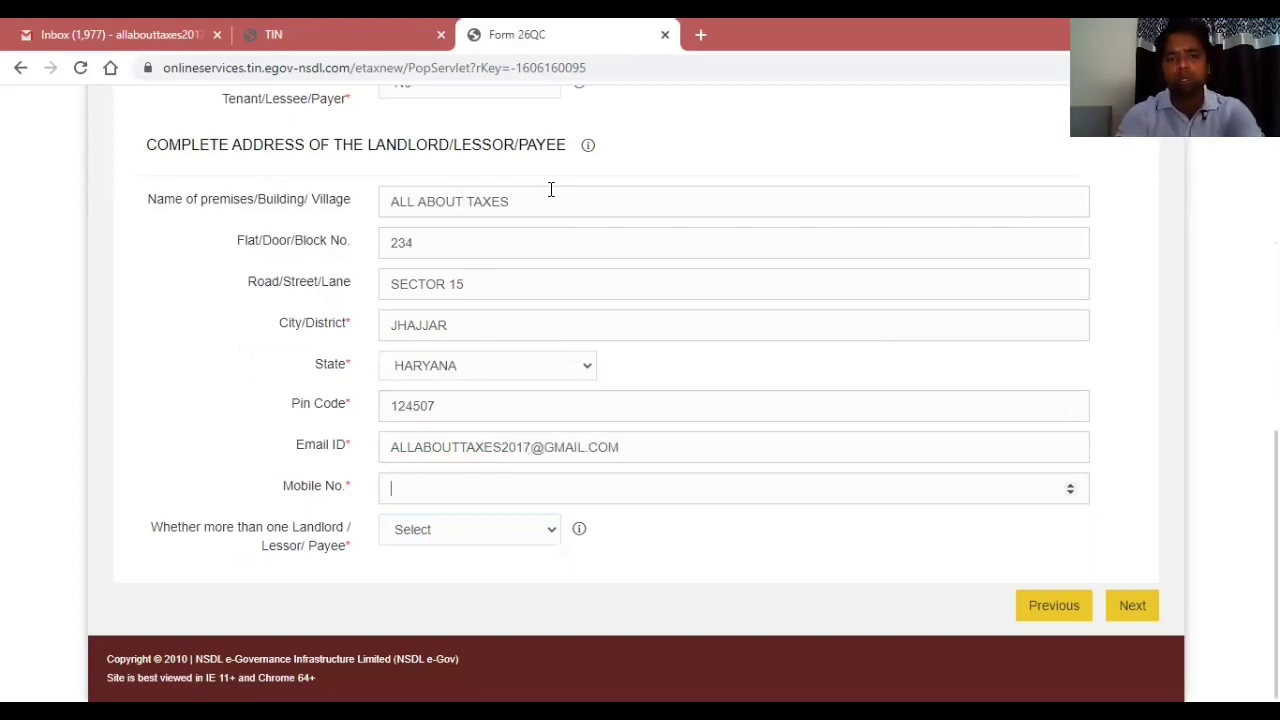
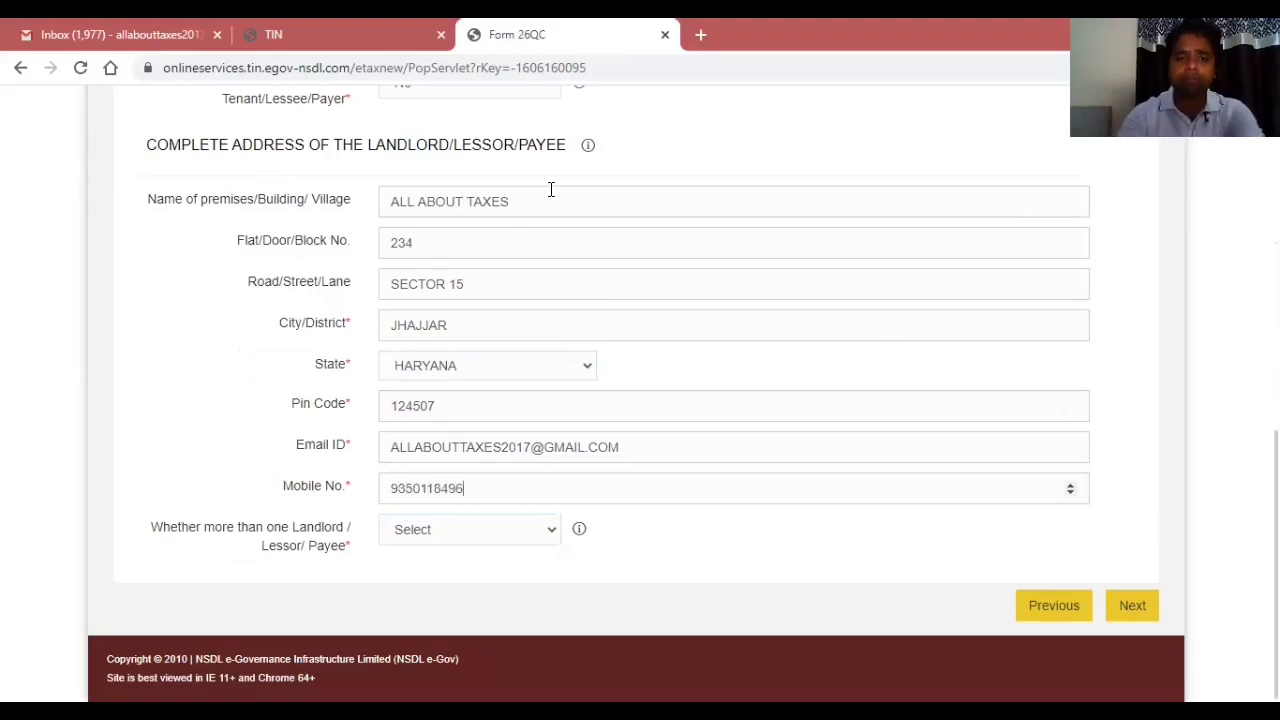
{"action": "key", "text": "Tab"}
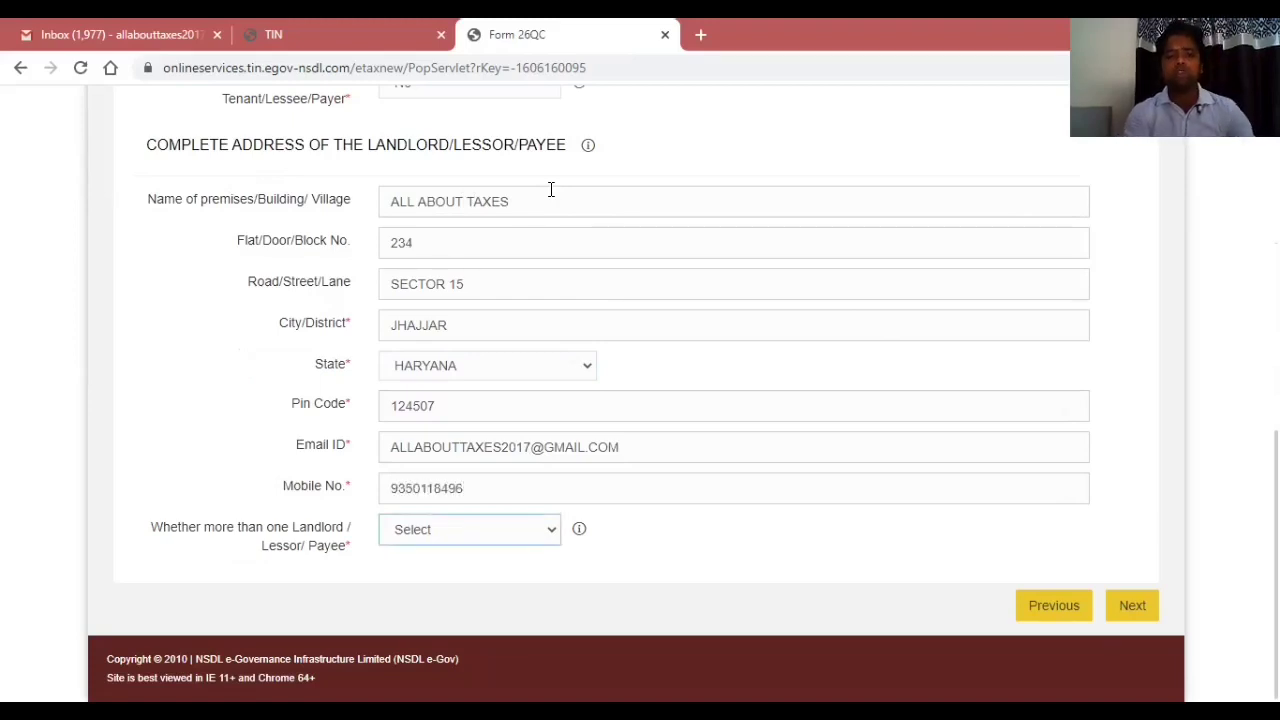
{"action": "left_click", "coordinate": [493, 540]}
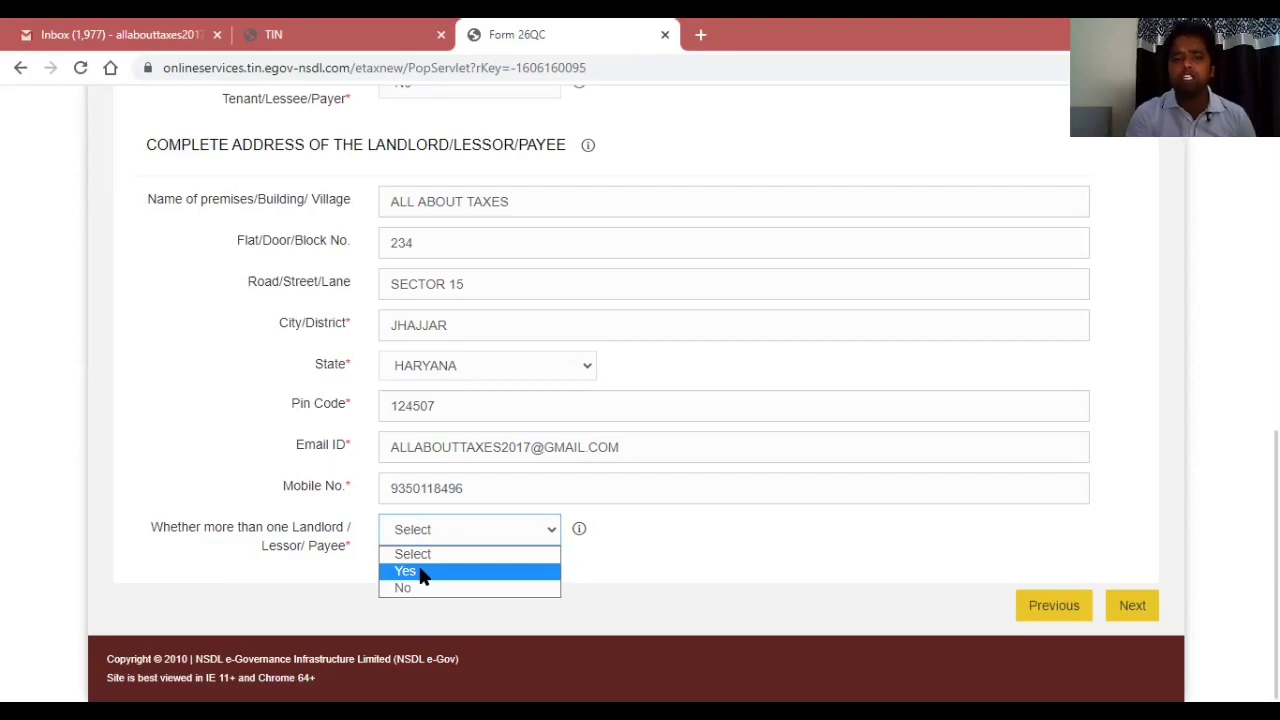
{"action": "left_click", "coordinate": [421, 589]}
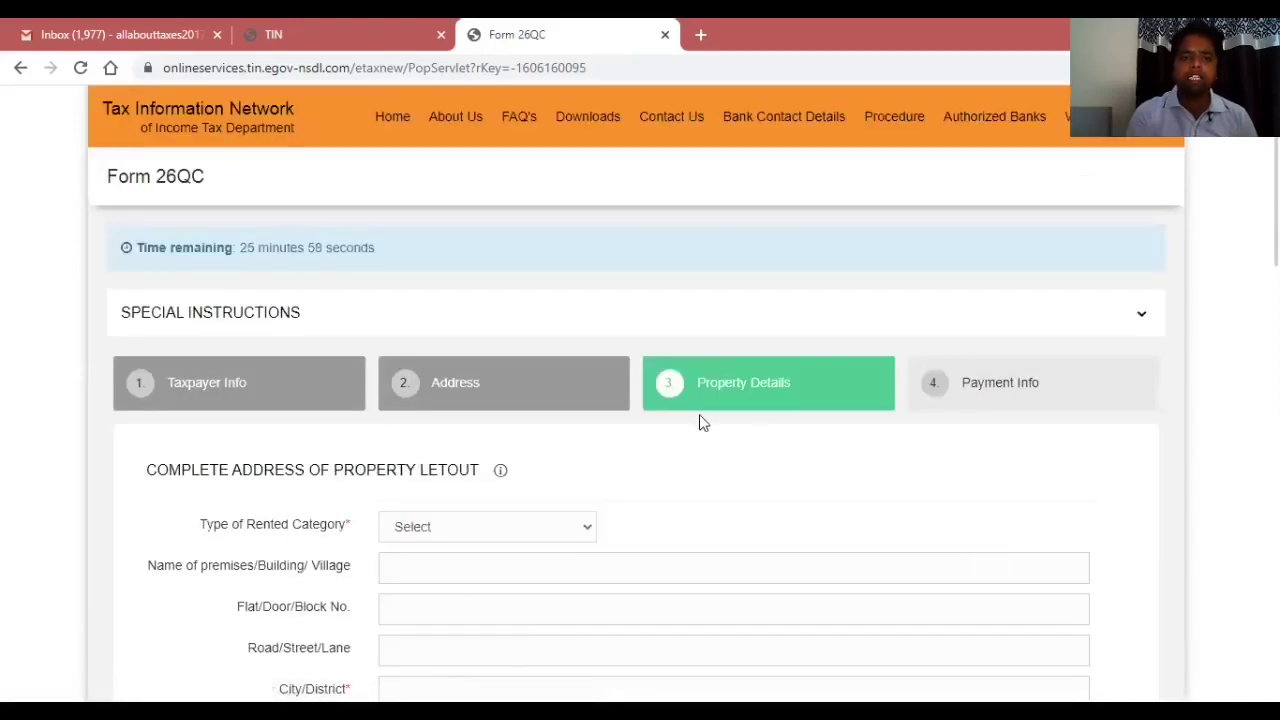
Set the rented property category to Building and enter its flat number and premises name.
{"action": "scroll", "coordinate": [636, 400], "scroll_direction": "down", "scroll_amount": 4}
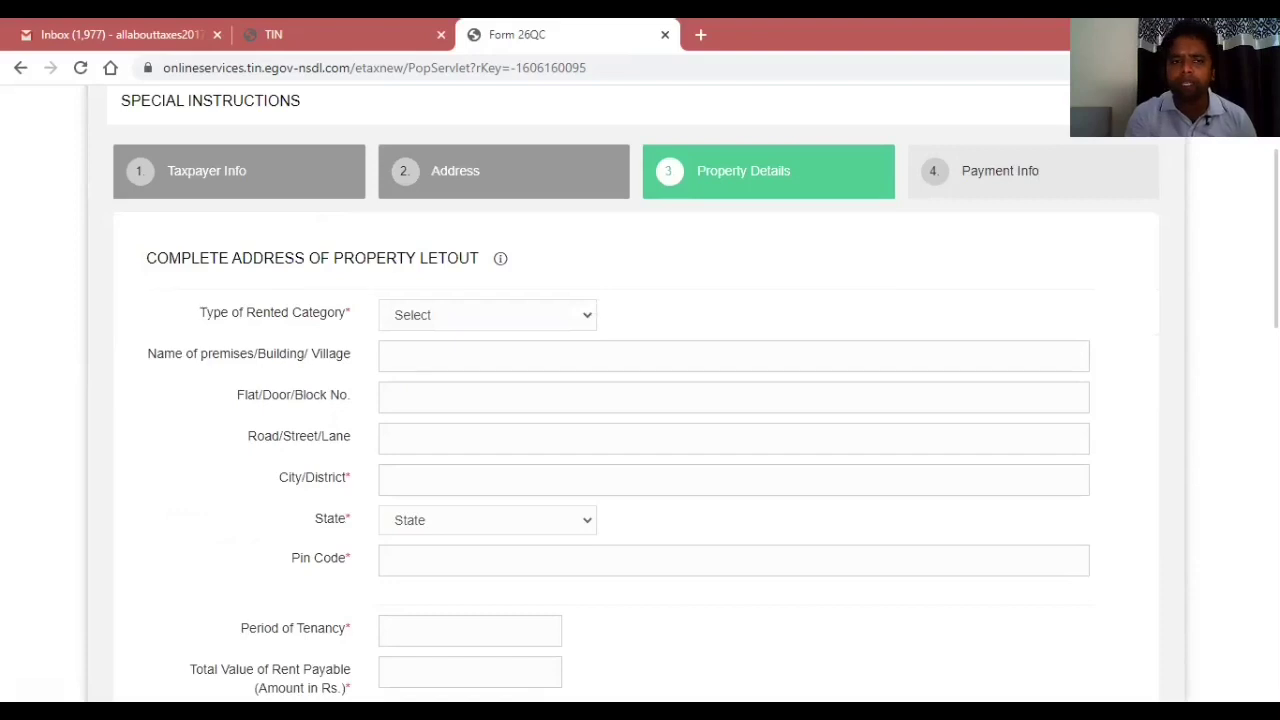
{"action": "left_click", "coordinate": [446, 319]}
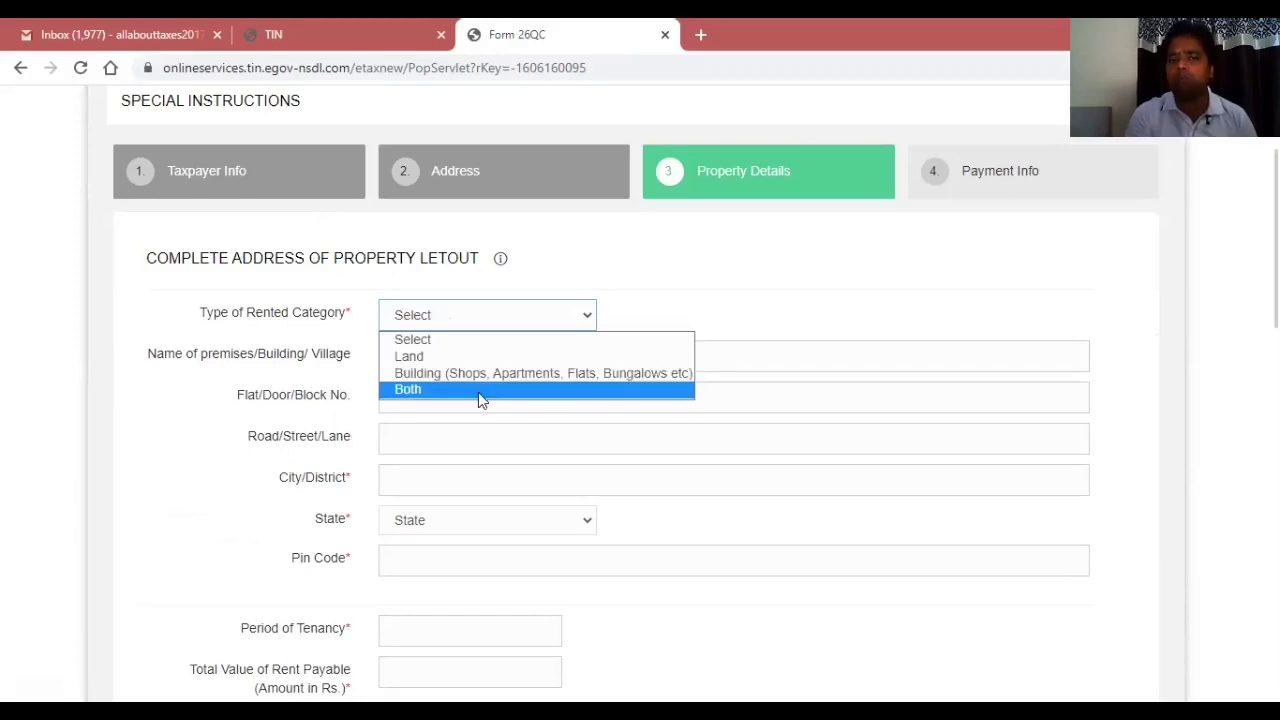
{"action": "left_click", "coordinate": [444, 374]}
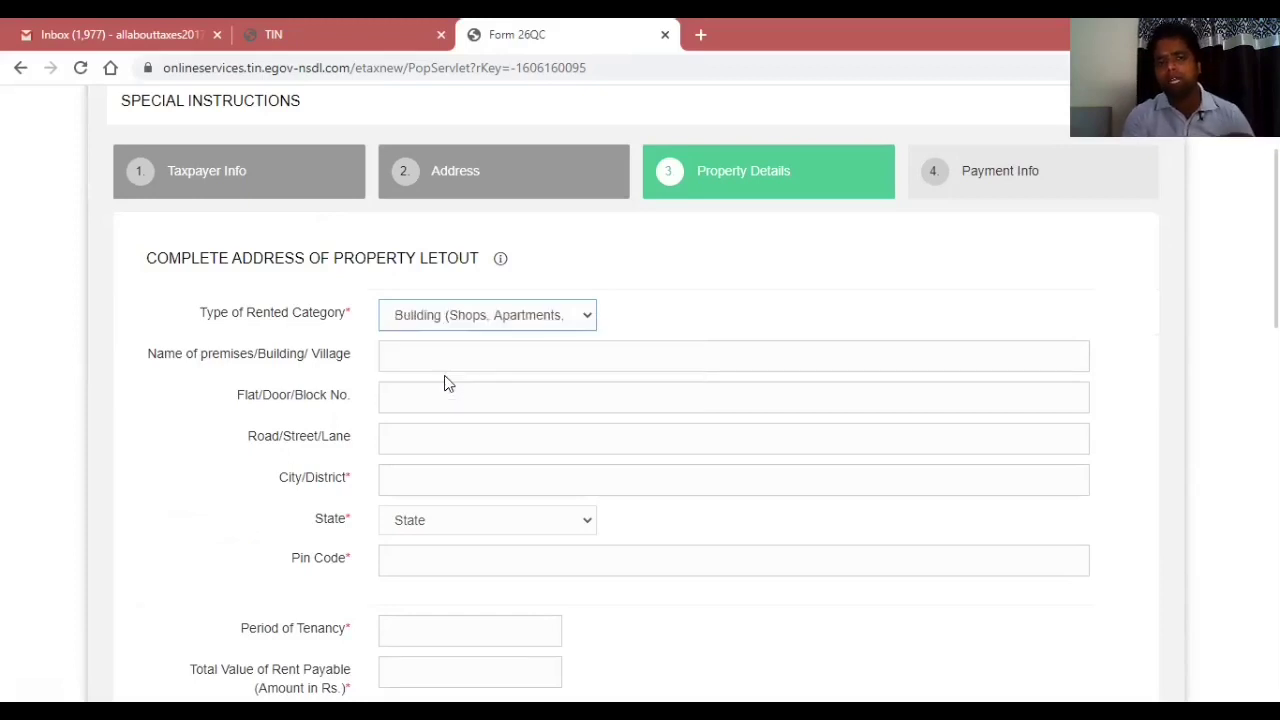
{"action": "left_click", "coordinate": [418, 352]}
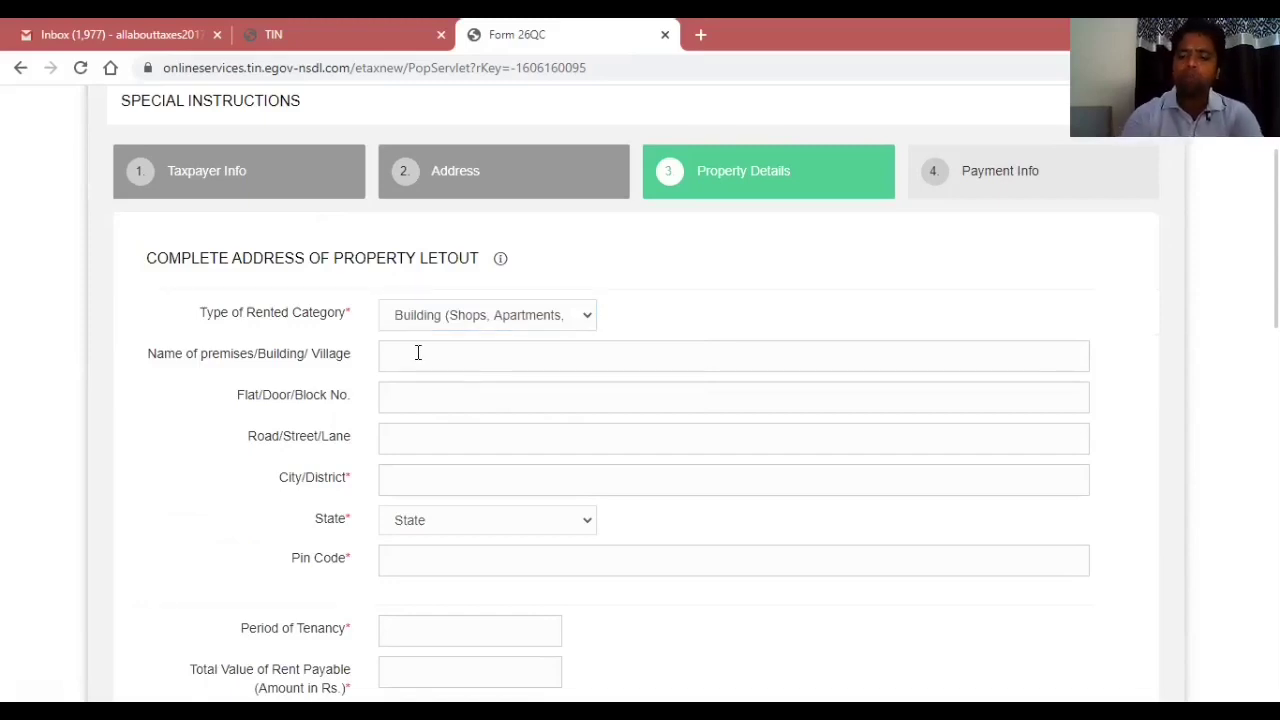
{"action": "type", "text": "456all"}
{"action": "key", "text": "BackSpace"}
{"action": "key", "text": "BackSpace"}
{"action": "key", "text": "BackSpace"}
{"action": "type", "text": "ALL ABOUT TAXES"}
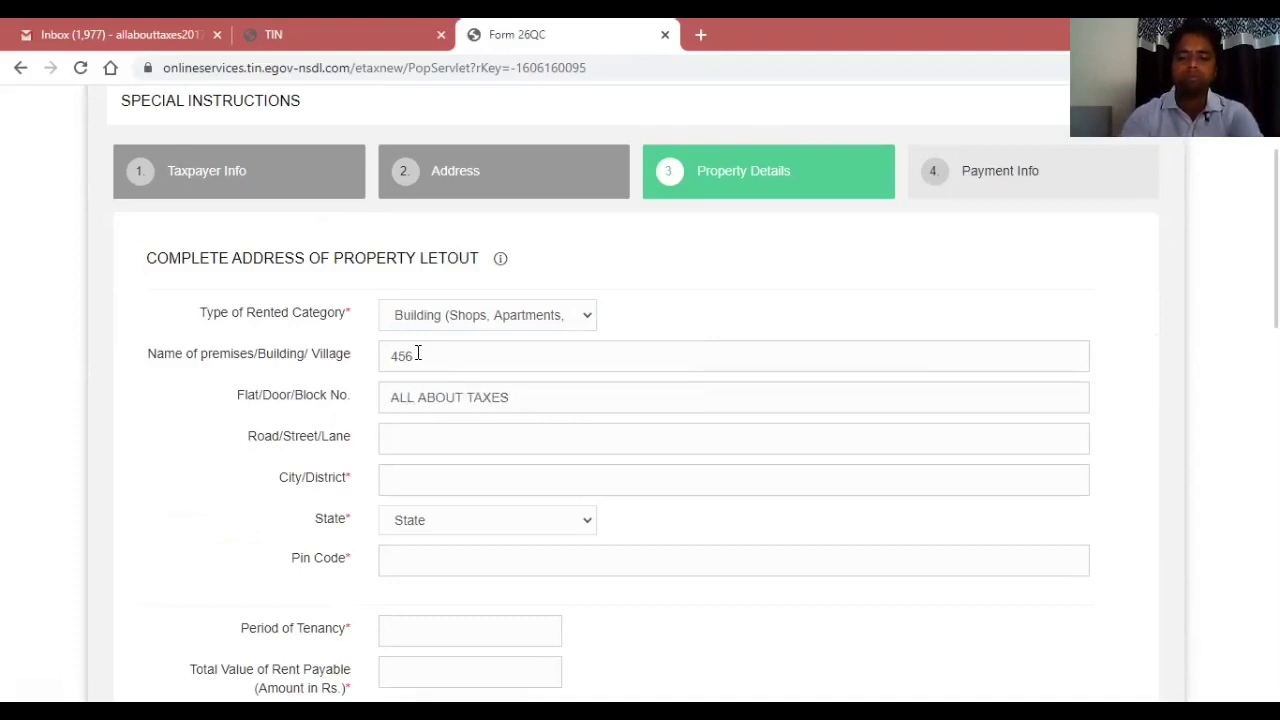
Enter the property's road, city, state and pin code.
{"action": "key", "text": "Tab"}
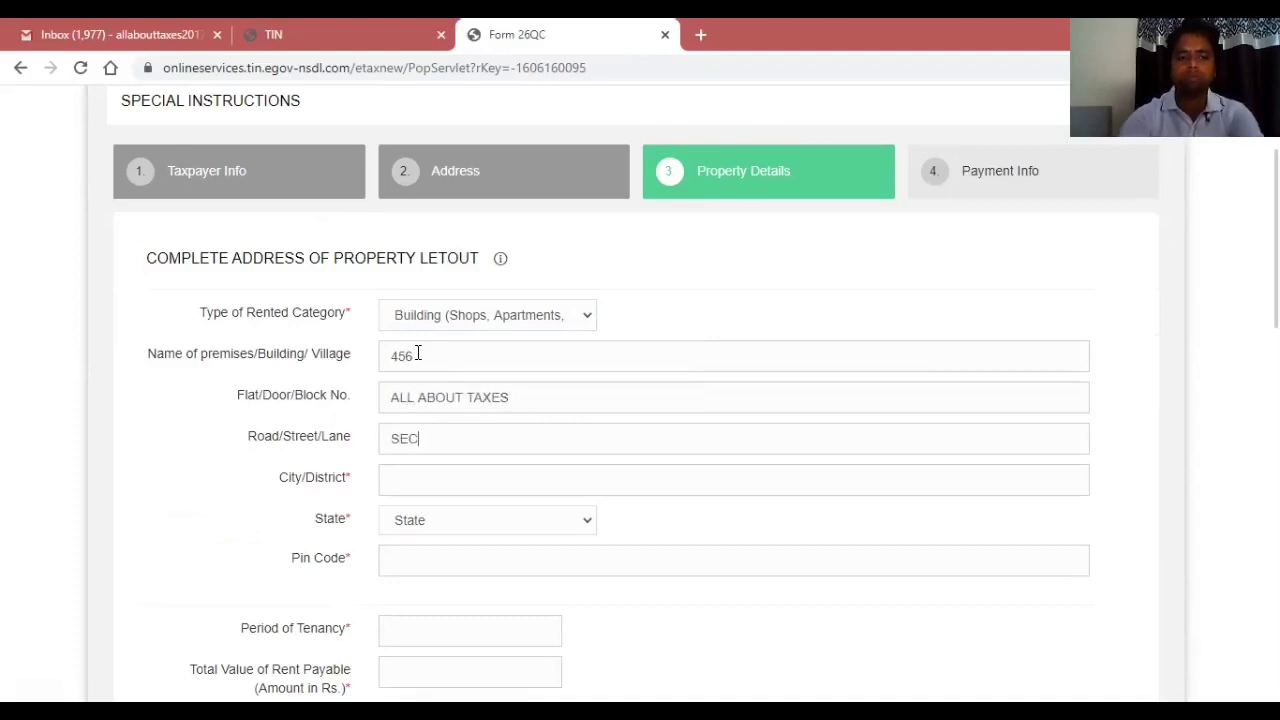
{"action": "key", "text": "Tab"}
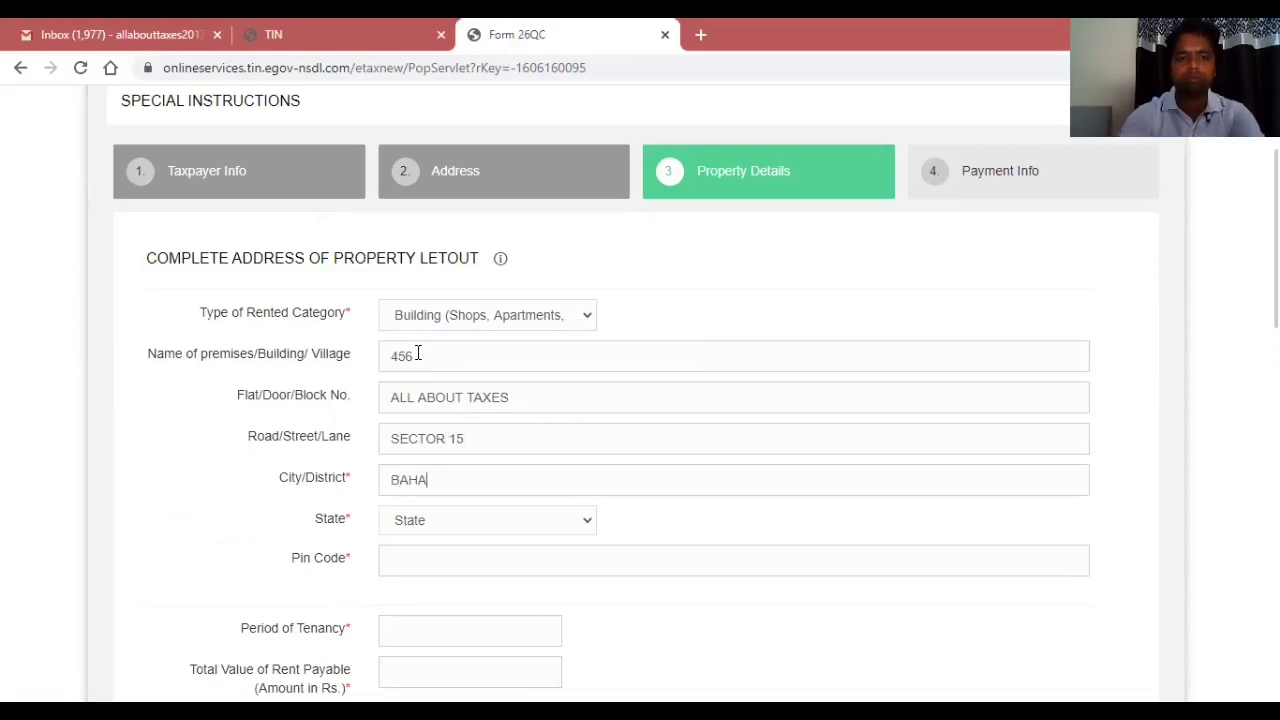
{"action": "key", "text": "Tab"}
{"action": "key", "text": "Tab"}
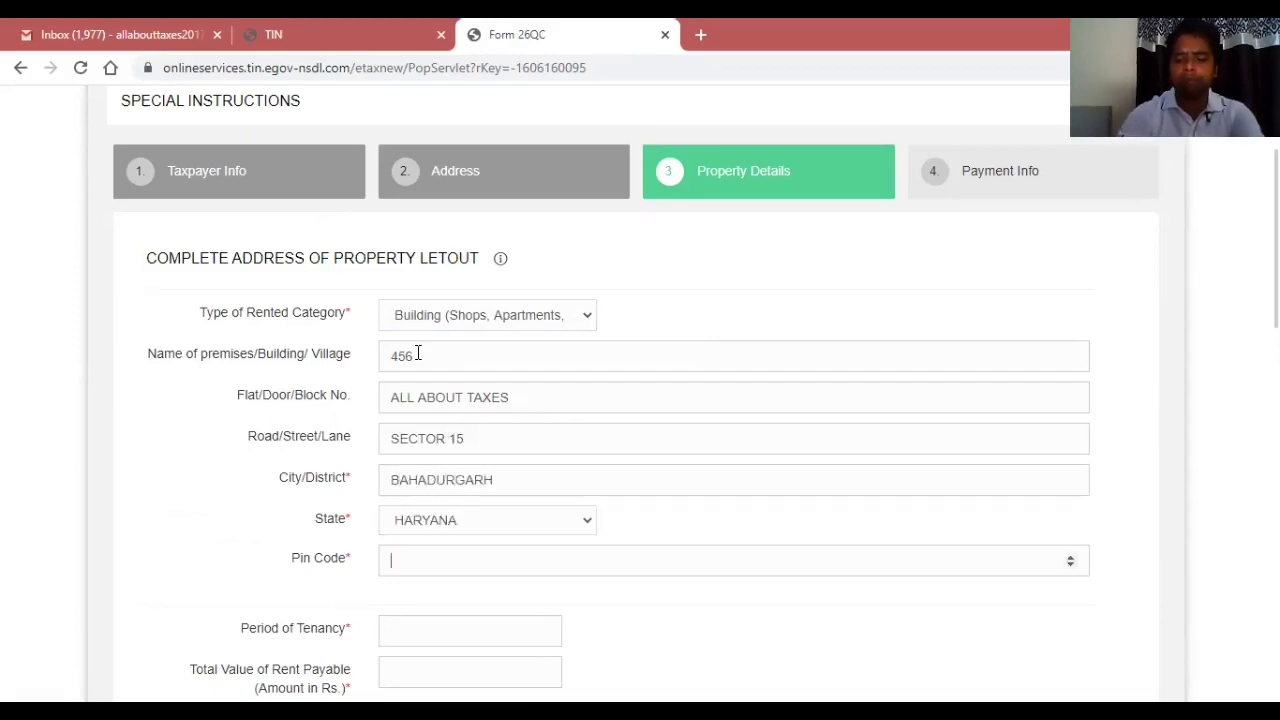
{"action": "key", "text": "Tab"}
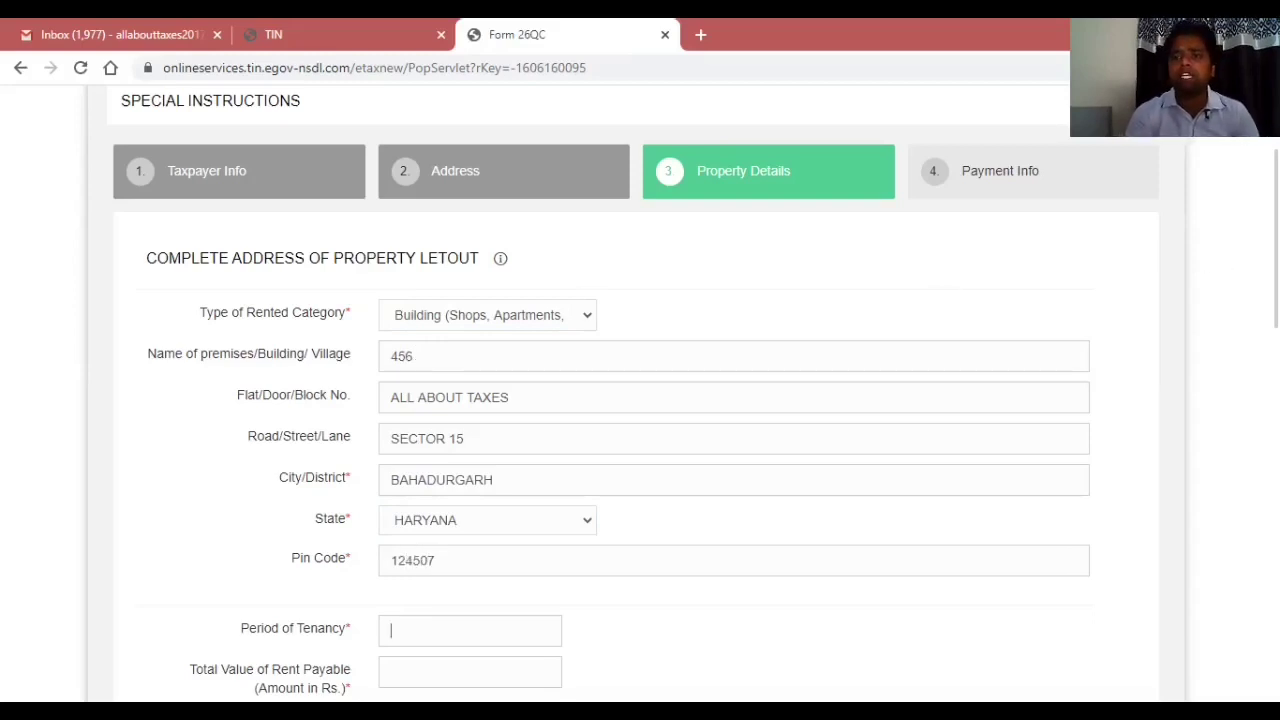
Enter a 12-month tenancy, total rent 720000 and last month's rent 60000.
{"action": "scroll", "coordinate": [640, 400], "scroll_direction": "down", "scroll_amount": 3}
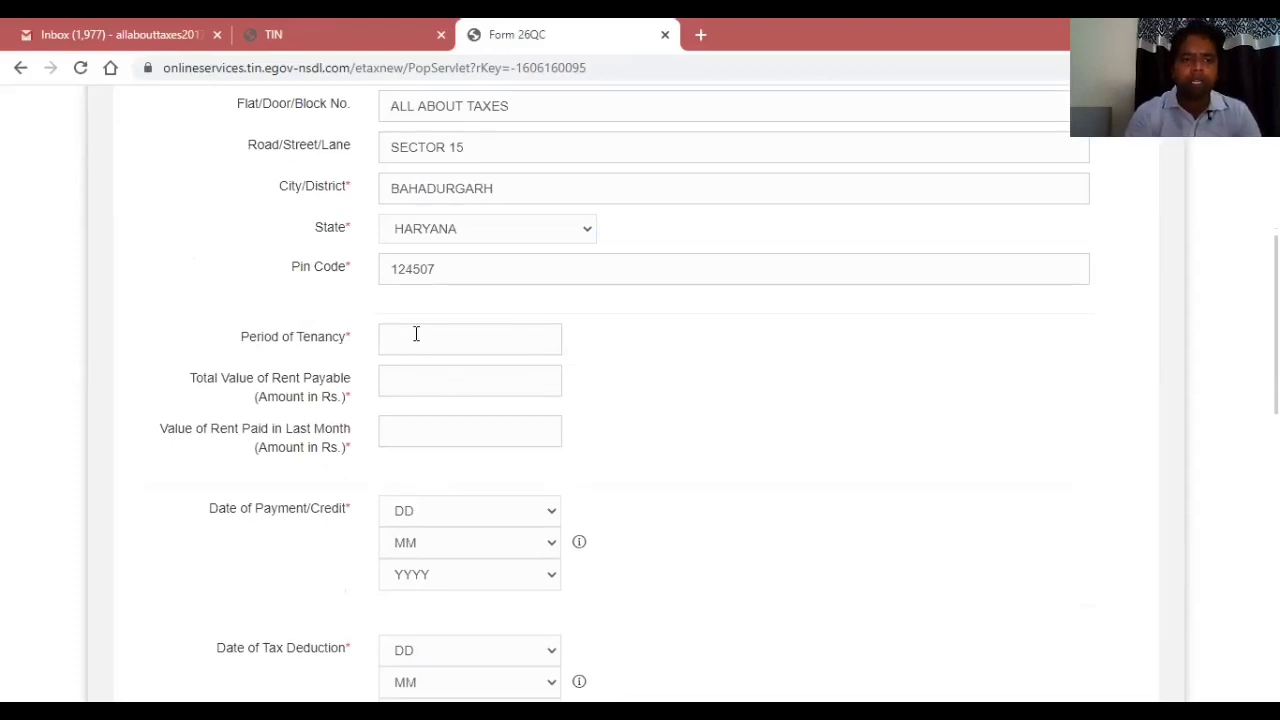
{"action": "type", "text": "12"}
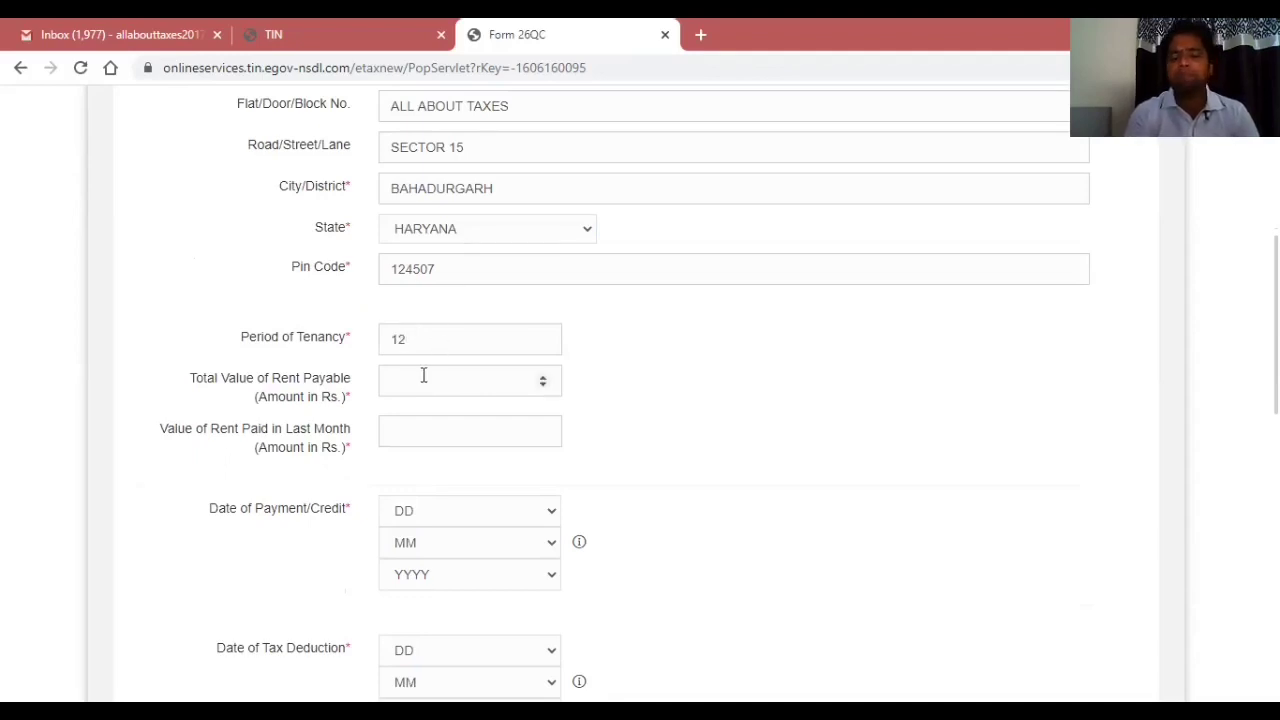
{"action": "type", "text": "720000"}
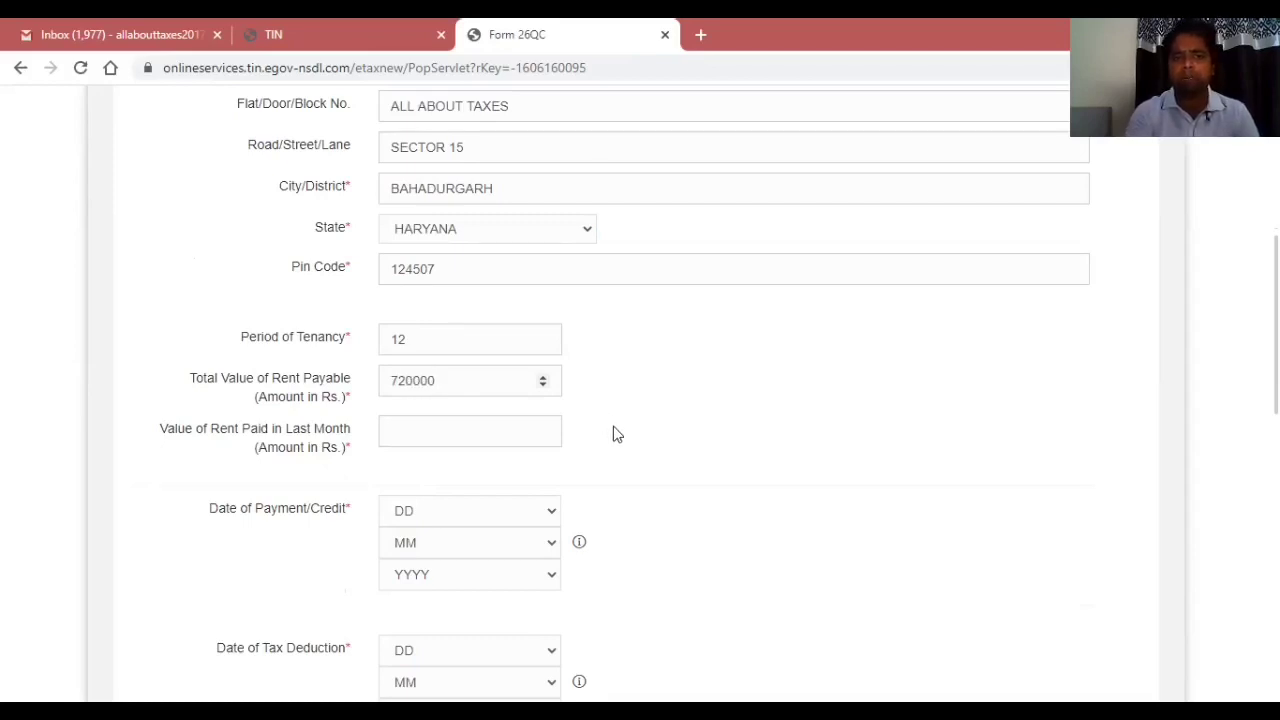
{"action": "left_click", "coordinate": [440, 432]}
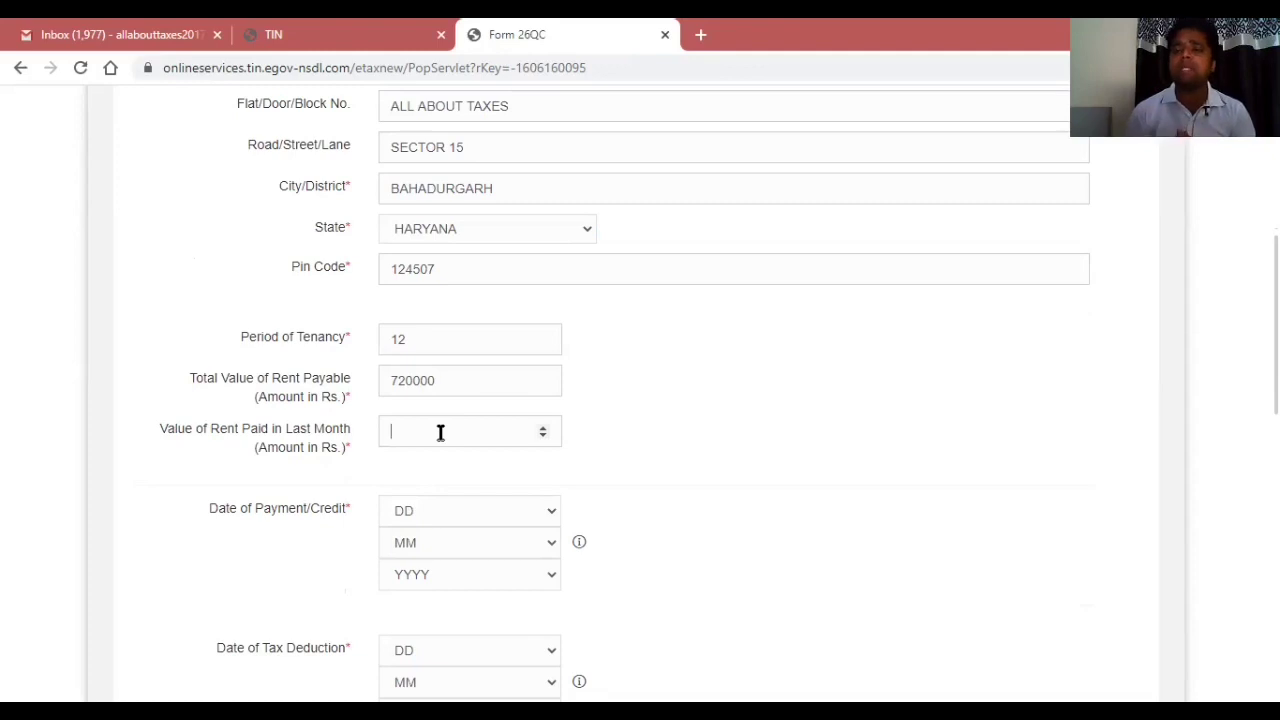
{"action": "type", "text": "60000"}
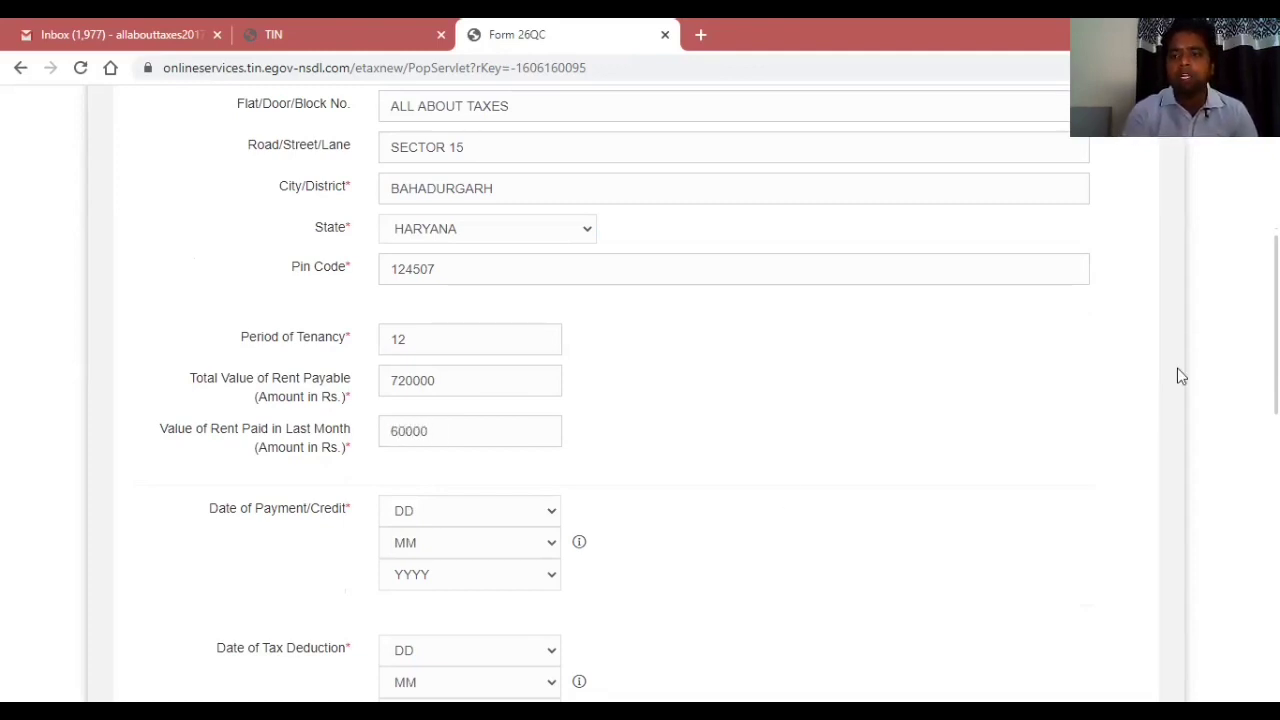
{"action": "scroll", "coordinate": [640, 400], "scroll_direction": "down", "scroll_amount": 2}
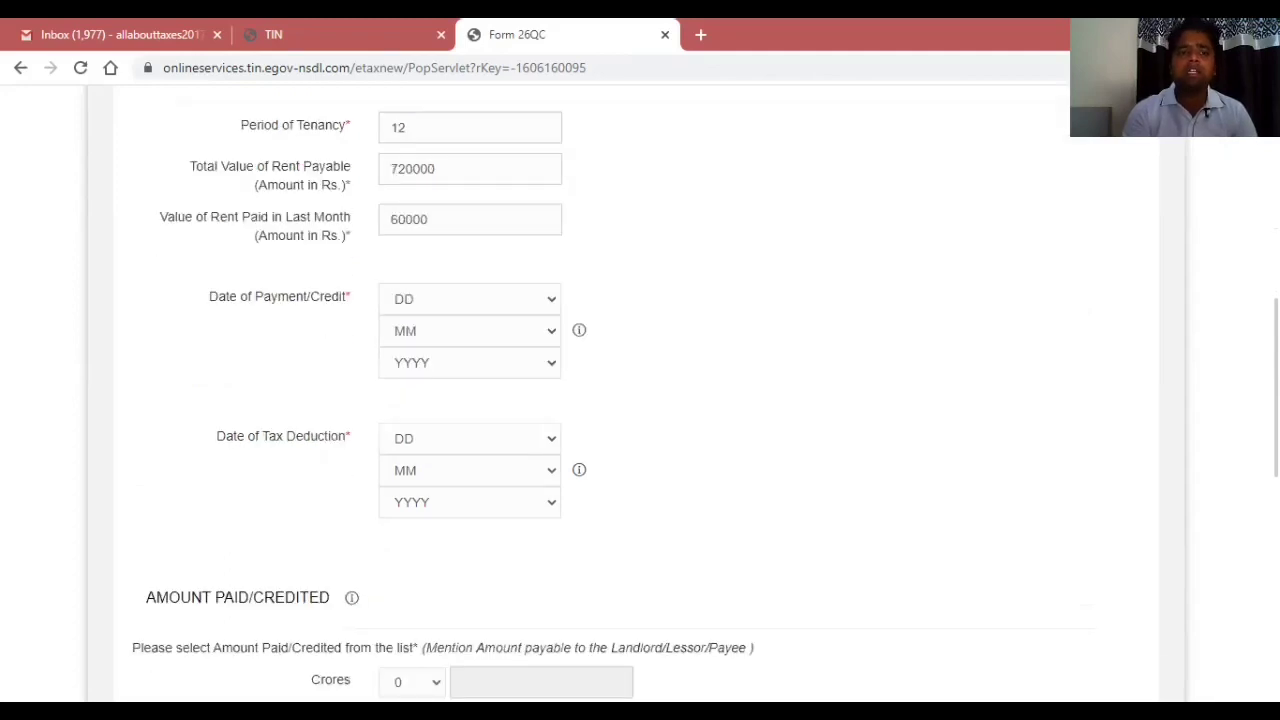
Set the Date of Payment/Credit to 31 Mar 2020.
{"action": "left_click", "coordinate": [420, 309]}
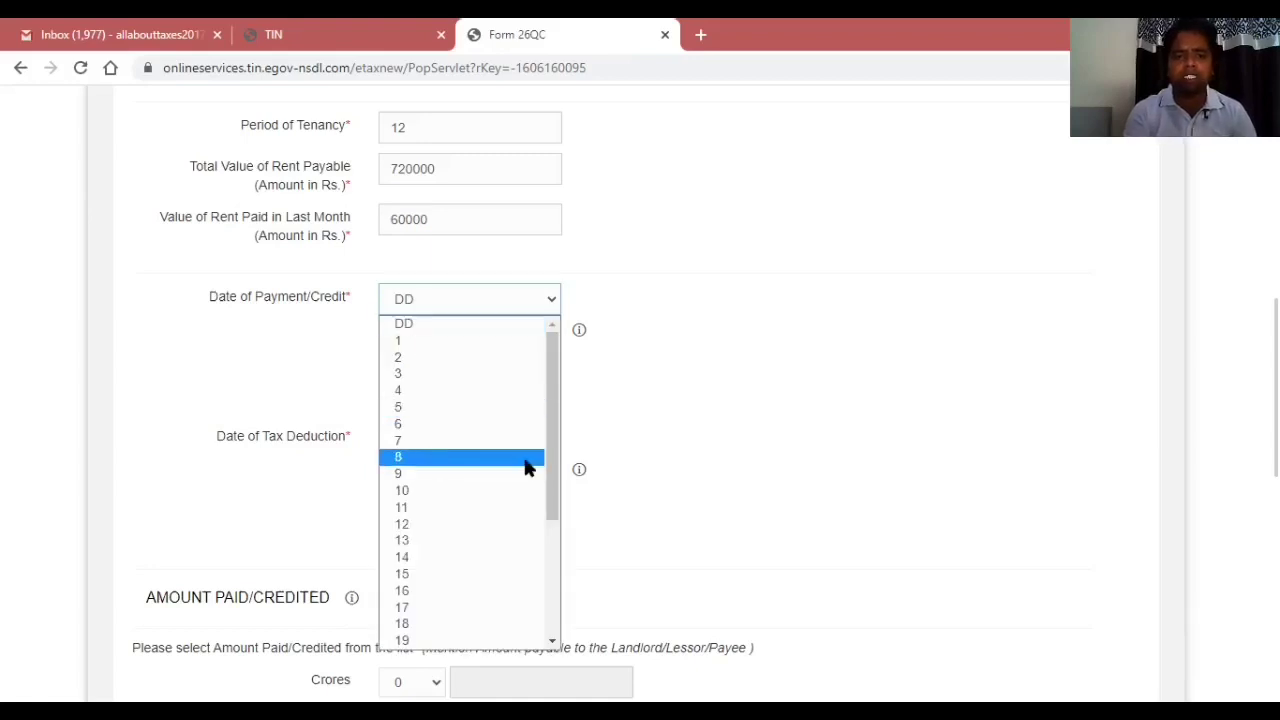
{"action": "left_click_drag", "start_coordinate": [555, 478], "coordinate": [549, 648]}
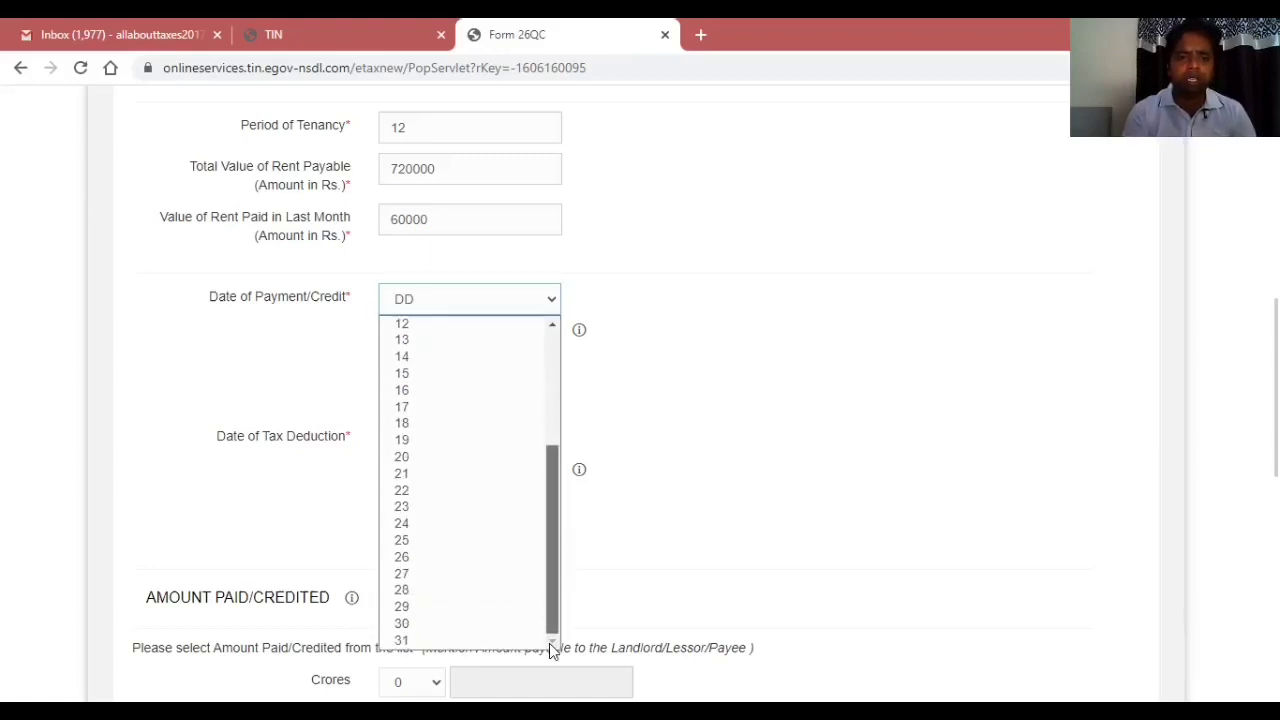
{"action": "left_click", "coordinate": [466, 641]}
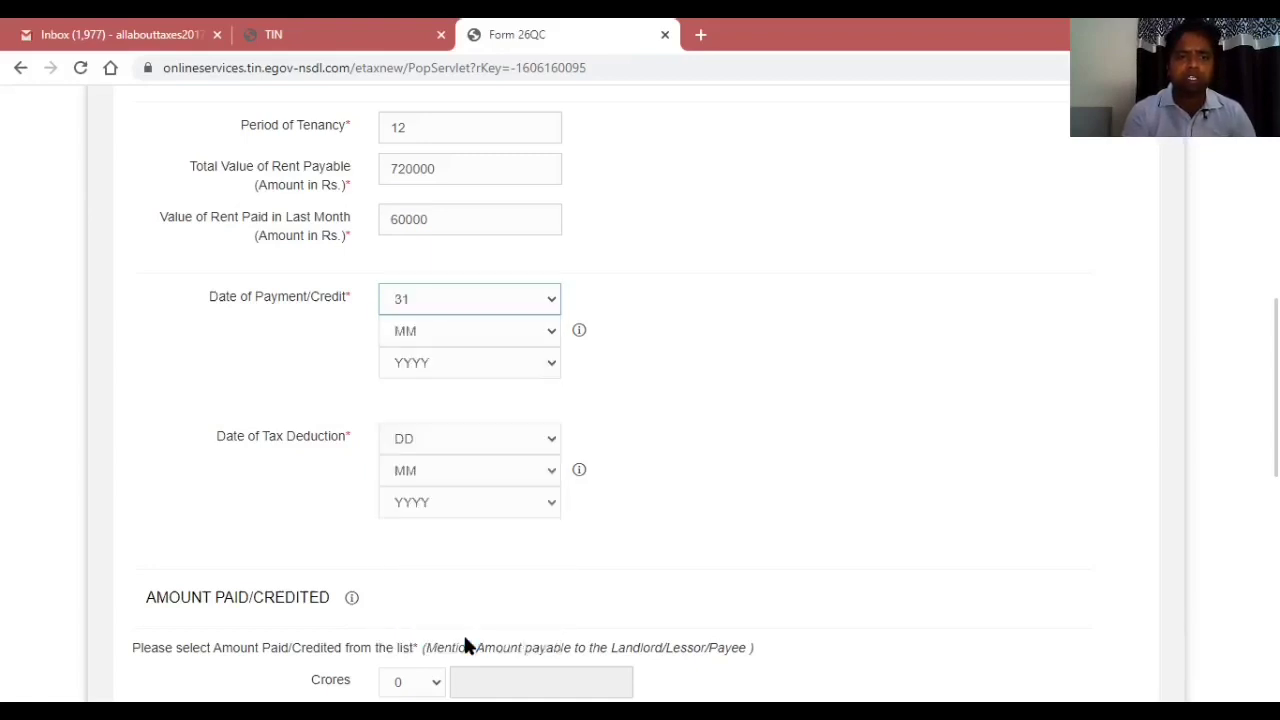
{"action": "left_click", "coordinate": [446, 332]}
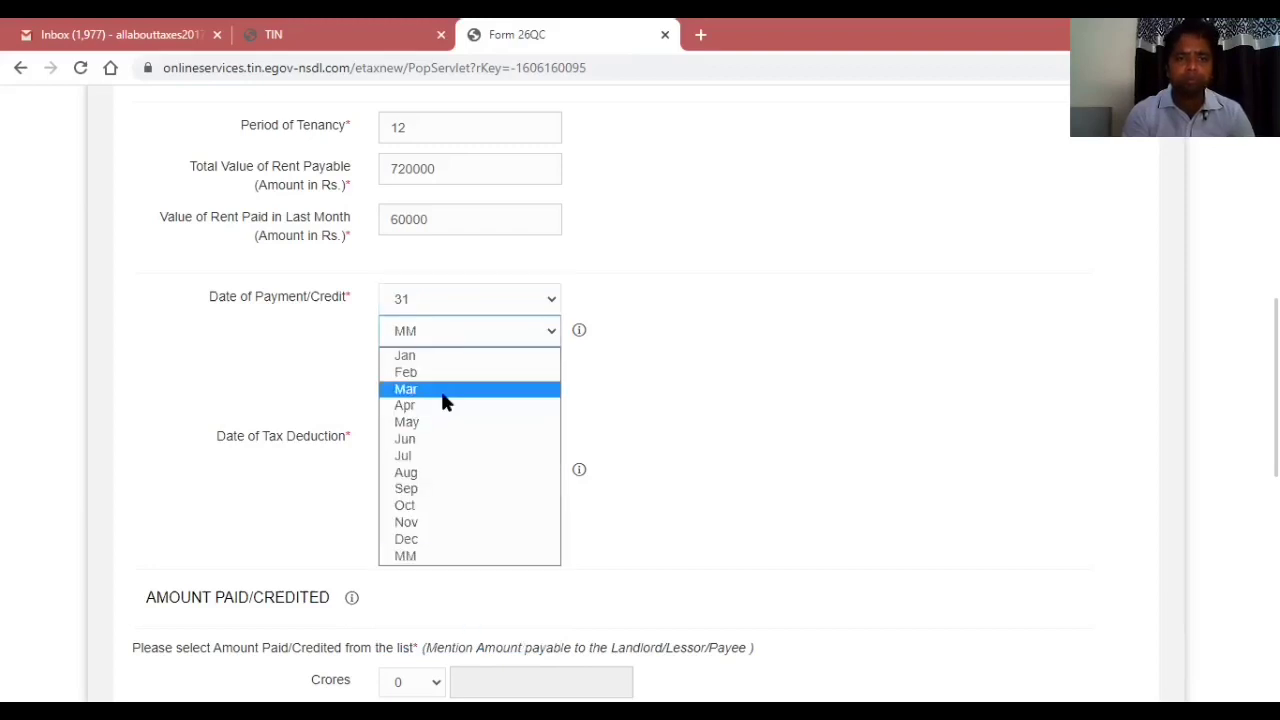
{"action": "left_click", "coordinate": [444, 392]}
{"action": "left_click", "coordinate": [431, 362]}
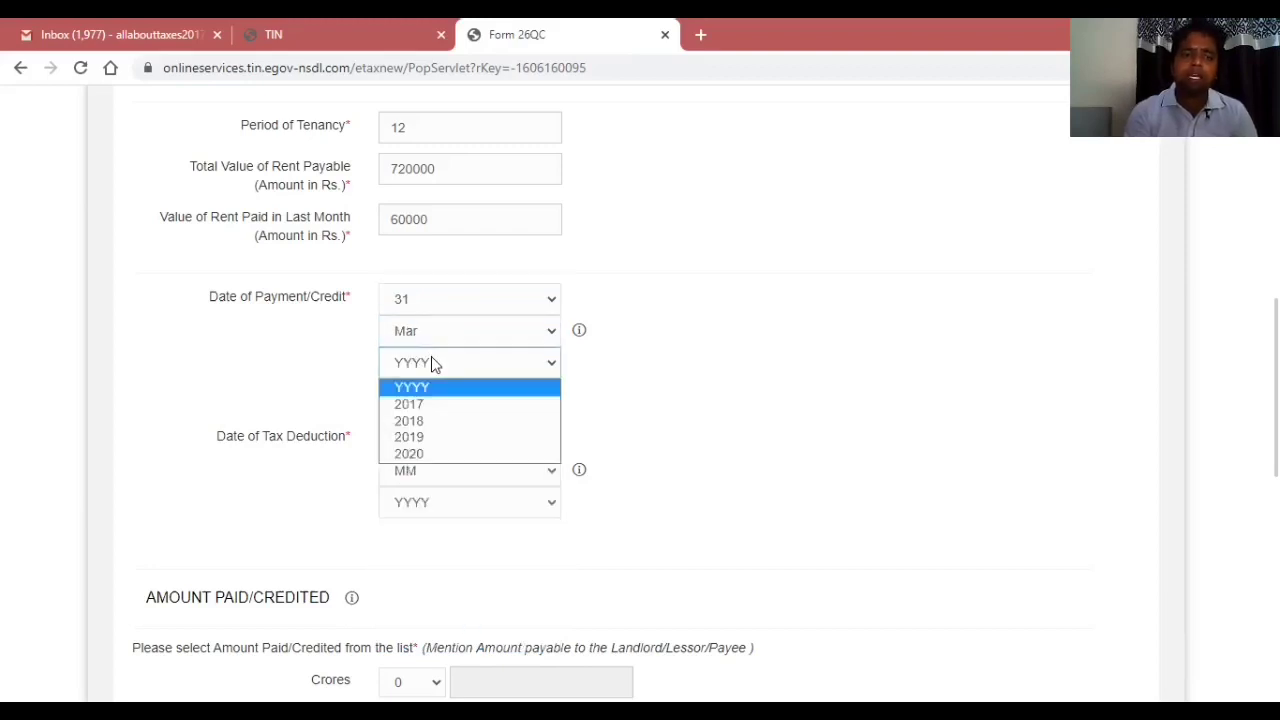
{"action": "left_click", "coordinate": [414, 454]}
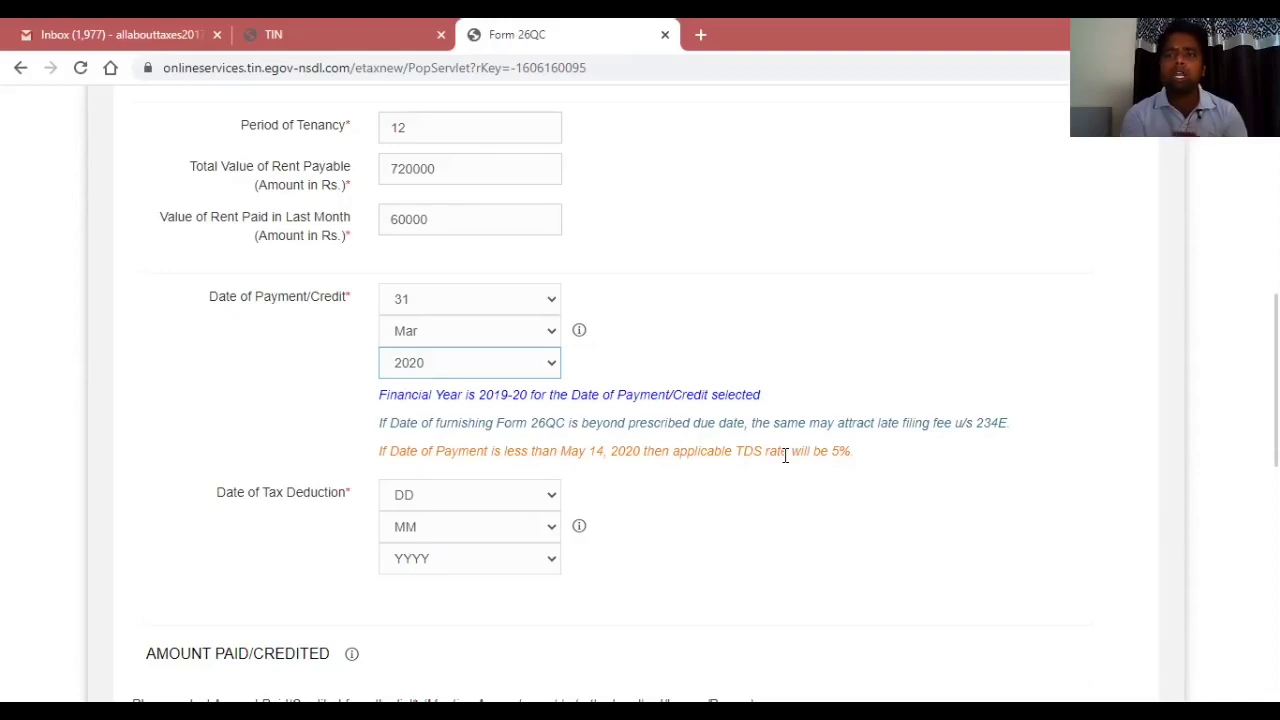
Choose 31, Mar and 2020 in the Date of Tax Deduction dropdowns, then scroll to Amount Paid/Credited.
{"action": "left_click", "coordinate": [463, 498]}
{"action": "scroll", "coordinate": [412, 435], "scroll_direction": "down", "scroll_amount": 1}
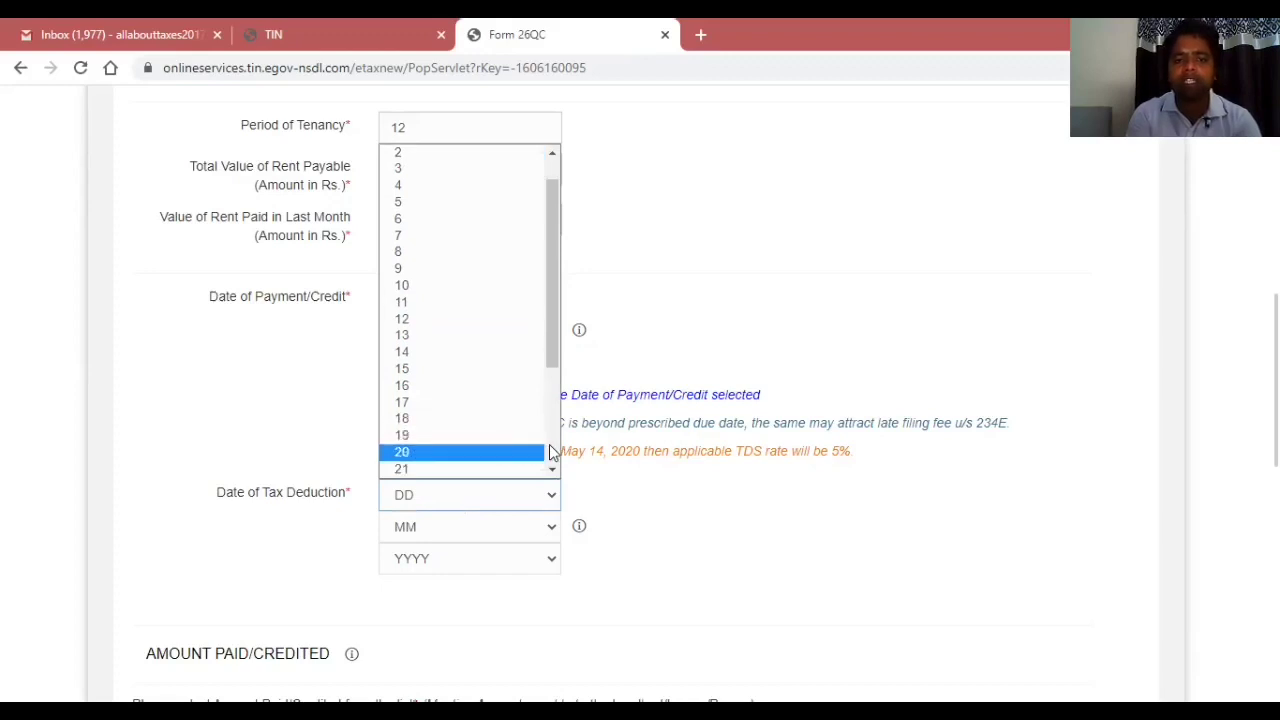
{"action": "scroll", "coordinate": [540, 452], "scroll_direction": "down", "scroll_amount": 3}
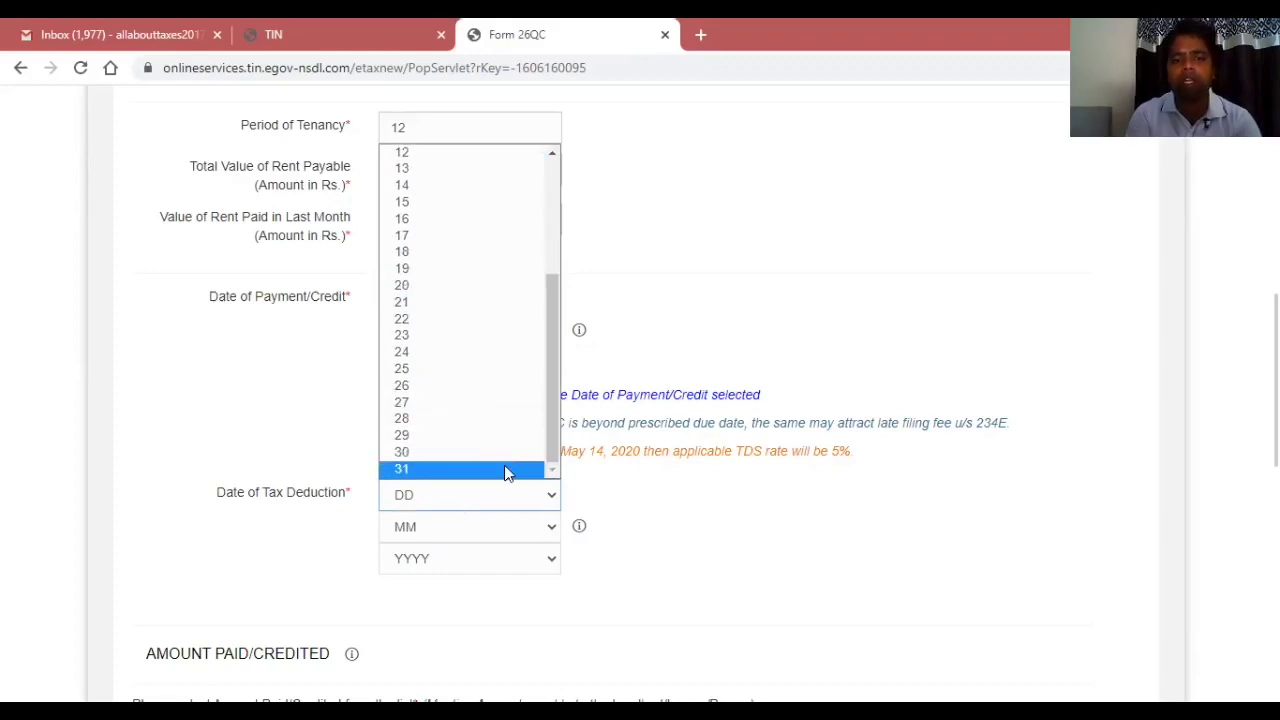
{"action": "left_click", "coordinate": [505, 468]}
{"action": "left_click", "coordinate": [471, 520]}
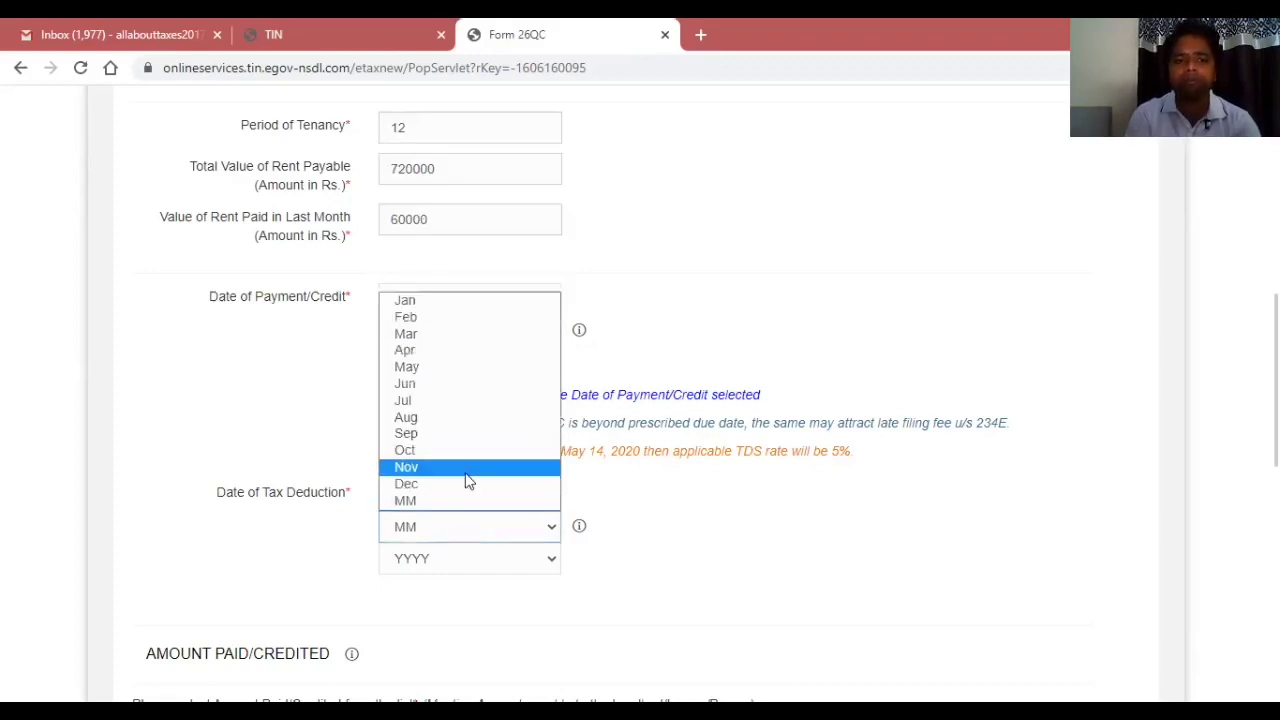
{"action": "left_click", "coordinate": [445, 335]}
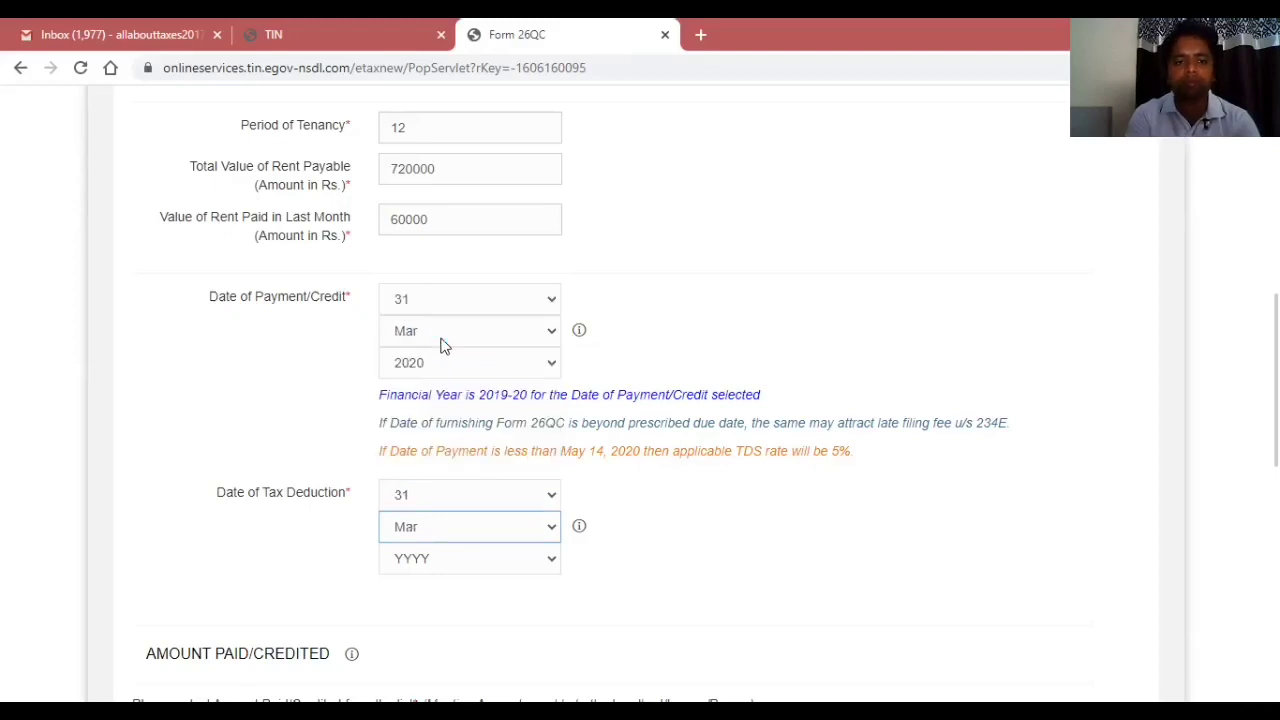
{"action": "left_click", "coordinate": [452, 559]}
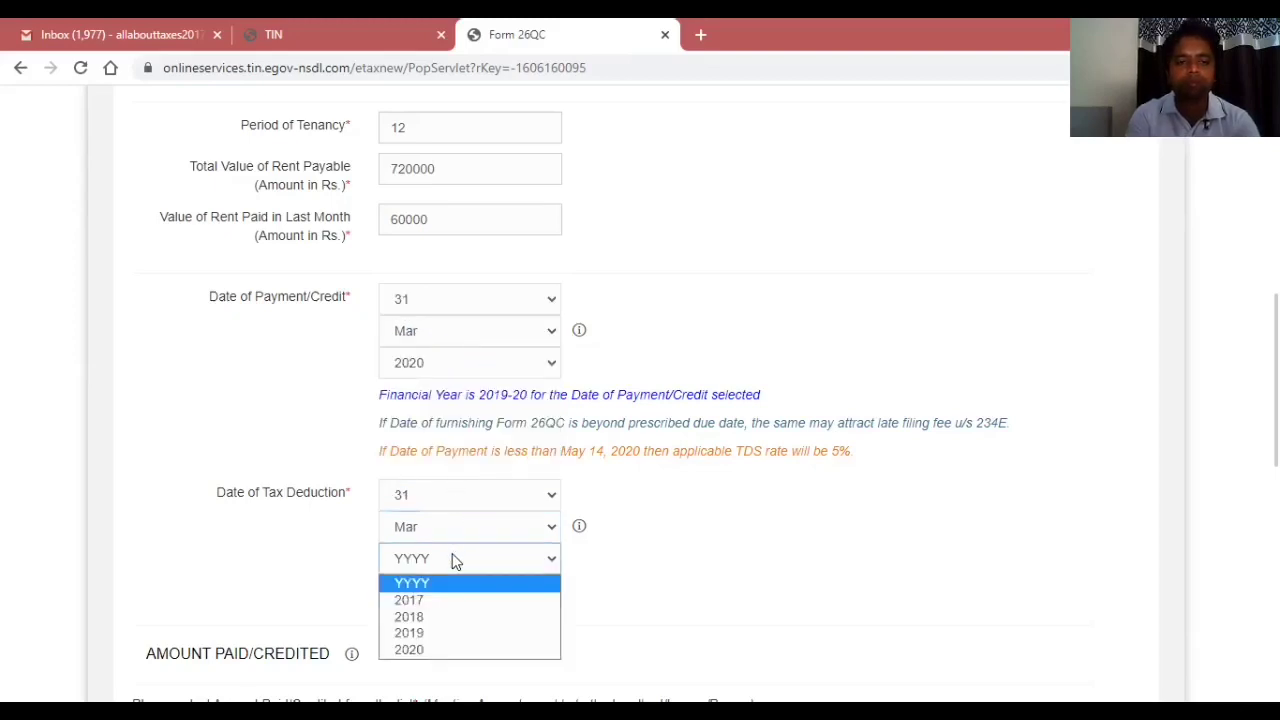
{"action": "left_click", "coordinate": [448, 649]}
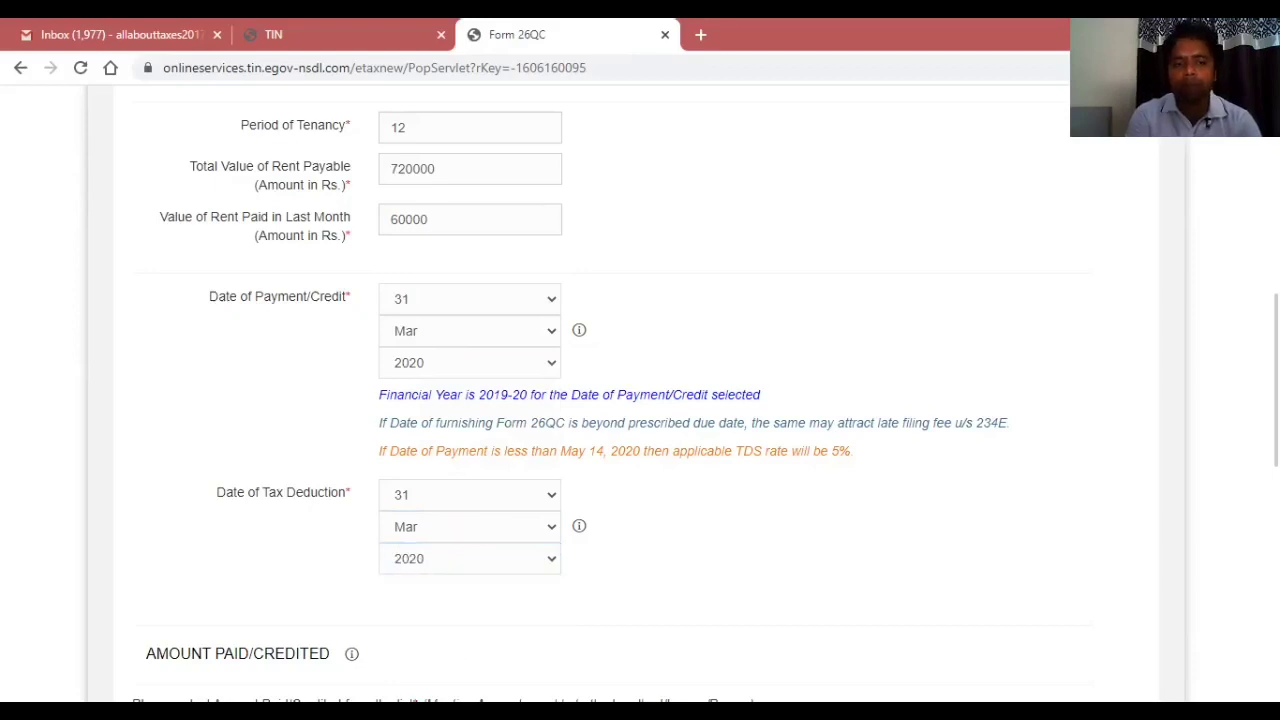
{"action": "scroll", "coordinate": [640, 400], "scroll_direction": "down", "scroll_amount": 3}
{"action": "scroll", "coordinate": [640, 400], "scroll_direction": "down", "scroll_amount": 2}
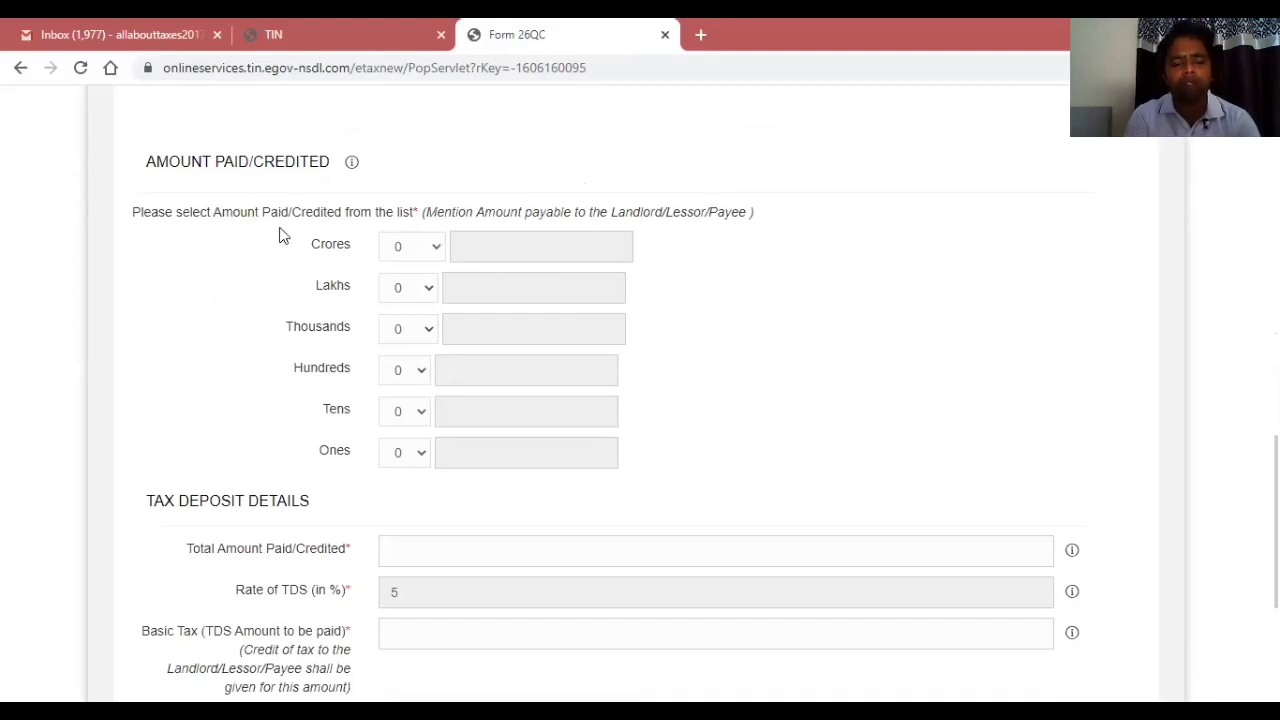
Set the amount-in-words dropdowns to 7 Lakhs and 20 Thousands.
{"action": "left_click", "coordinate": [401, 297]}
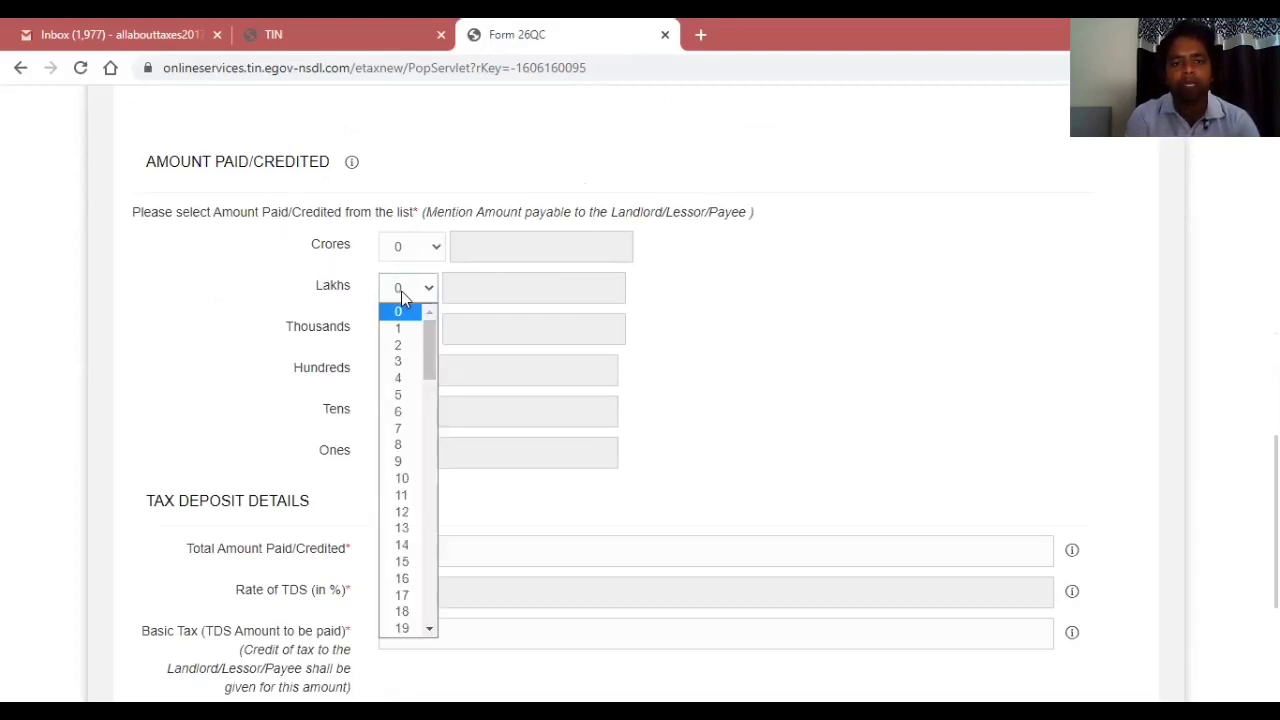
{"action": "left_click", "coordinate": [408, 430]}
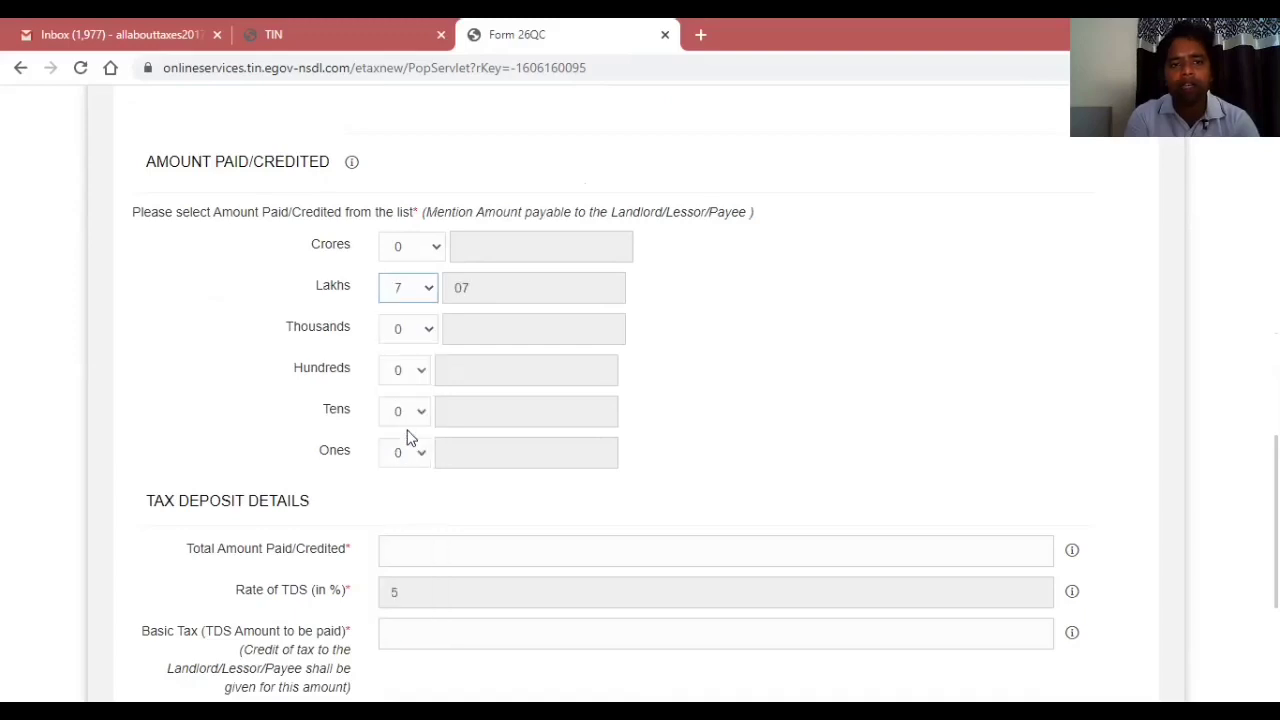
{"action": "left_click", "coordinate": [393, 334]}
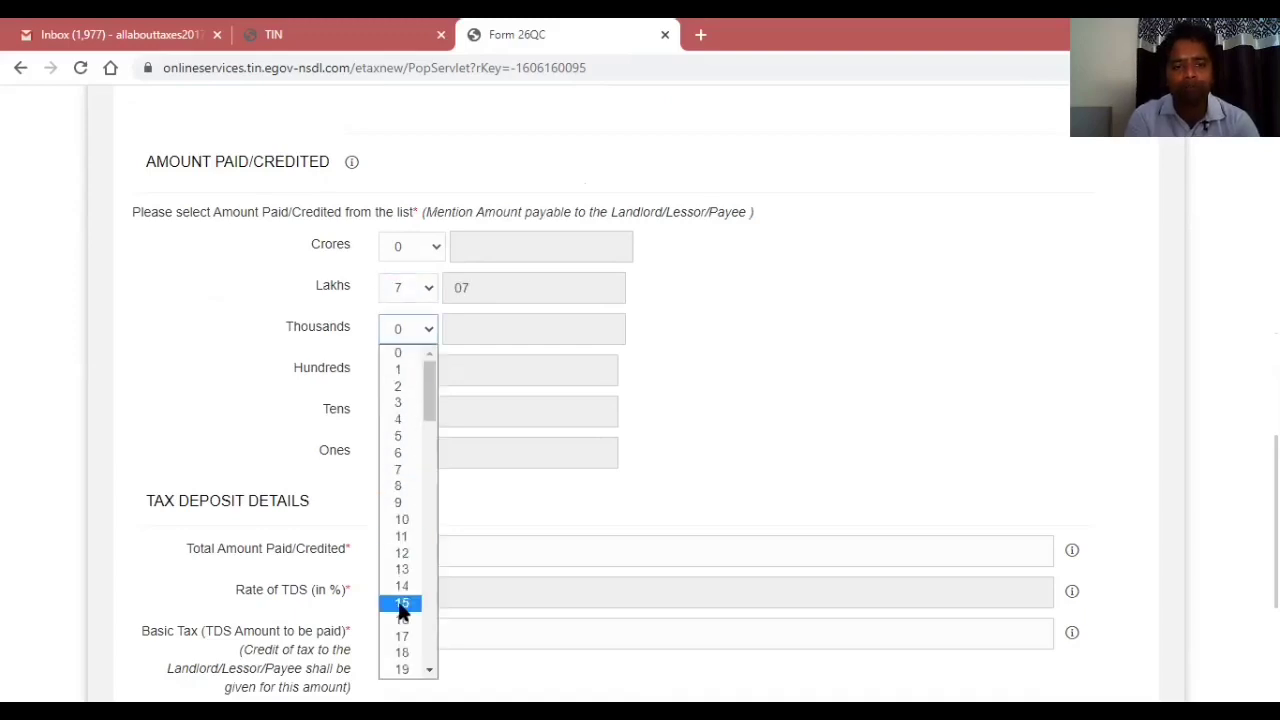
{"action": "scroll", "coordinate": [401, 660], "scroll_direction": "down", "scroll_amount": 1}
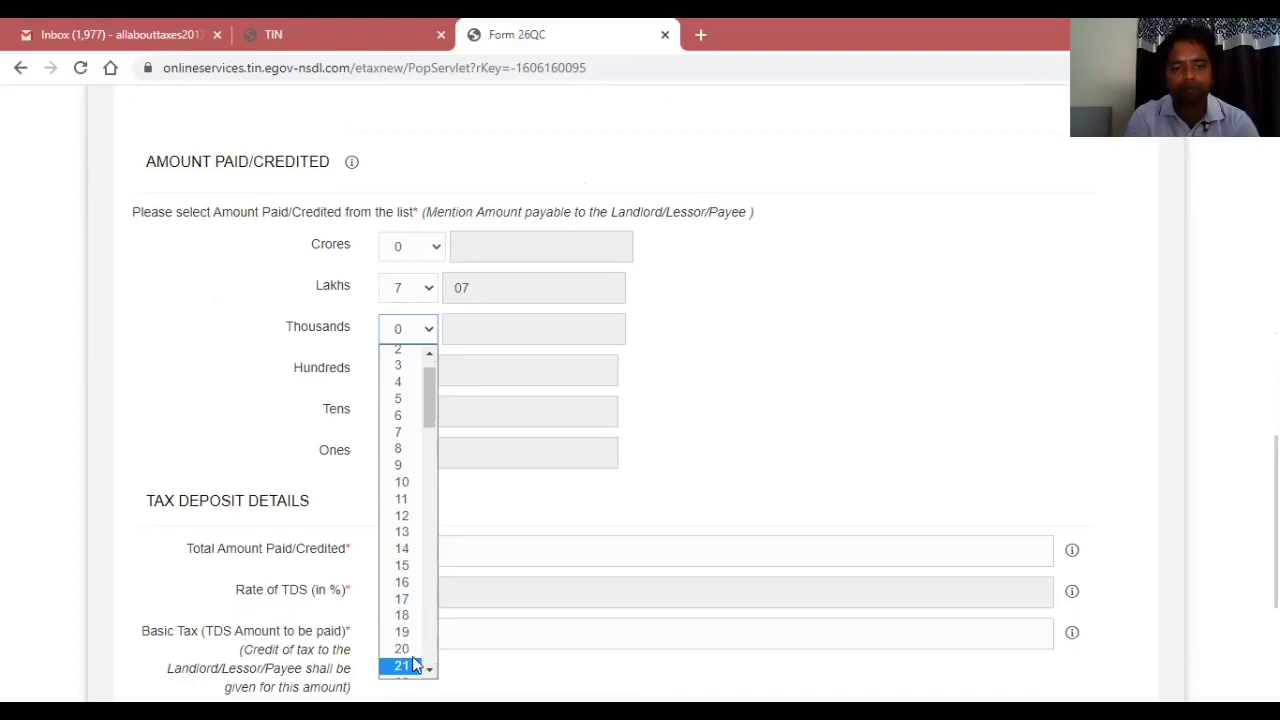
{"action": "left_click", "coordinate": [405, 645]}
{"action": "left_click", "coordinate": [853, 468]}
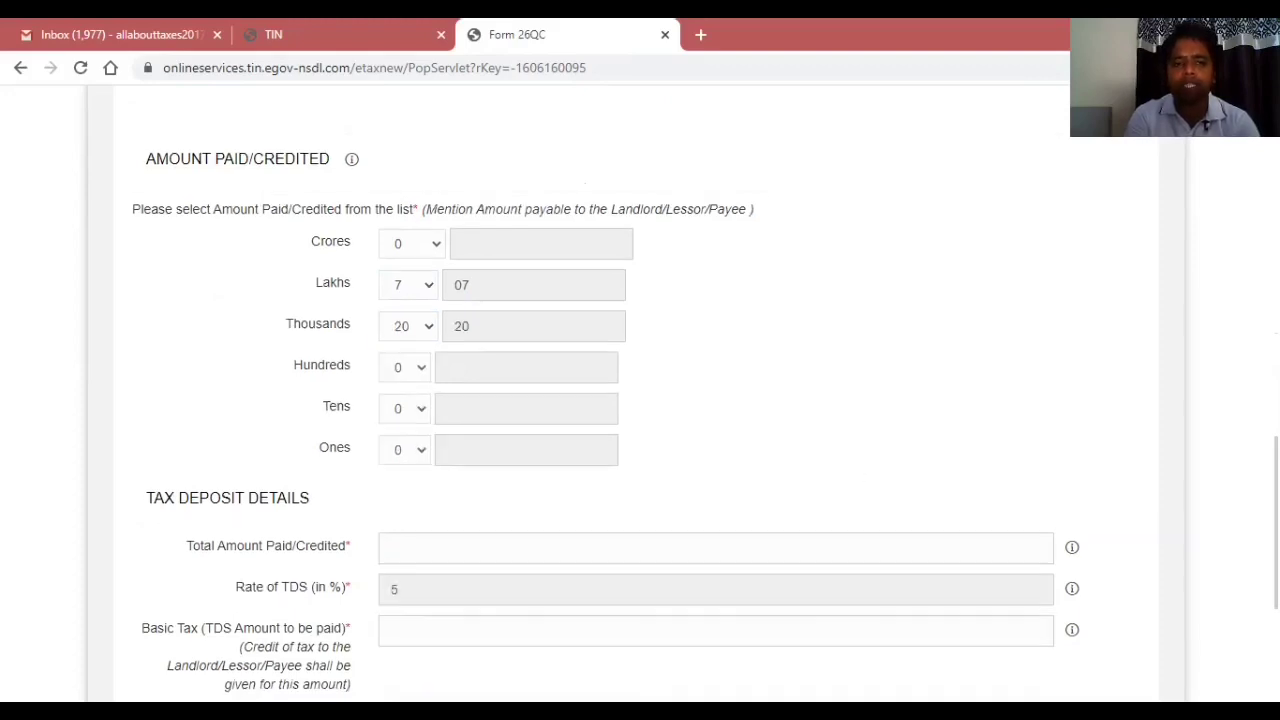
{"action": "scroll", "coordinate": [800, 400], "scroll_direction": "down", "scroll_amount": 3}
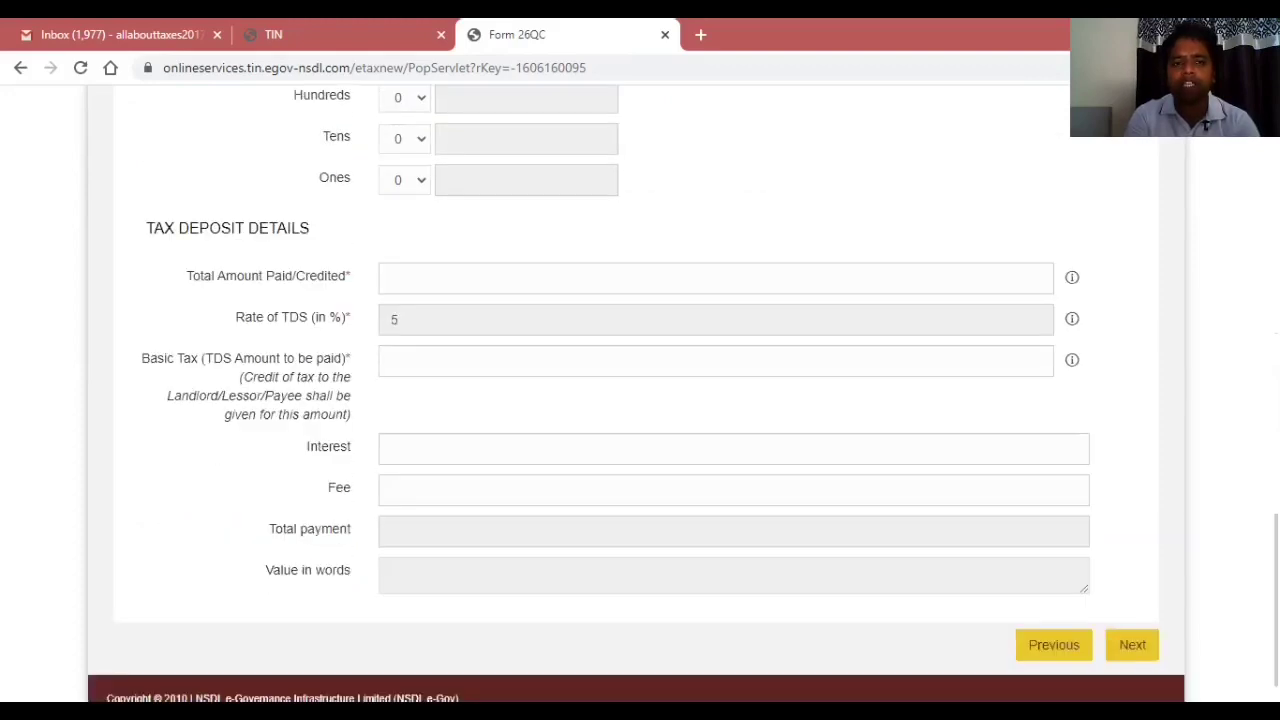
Enter total amount paid 720000 and Basic Tax 36000, leave Interest and Fee at 0, and continue.
{"action": "left_click", "coordinate": [766, 286]}
{"action": "type", "text": "720000"}
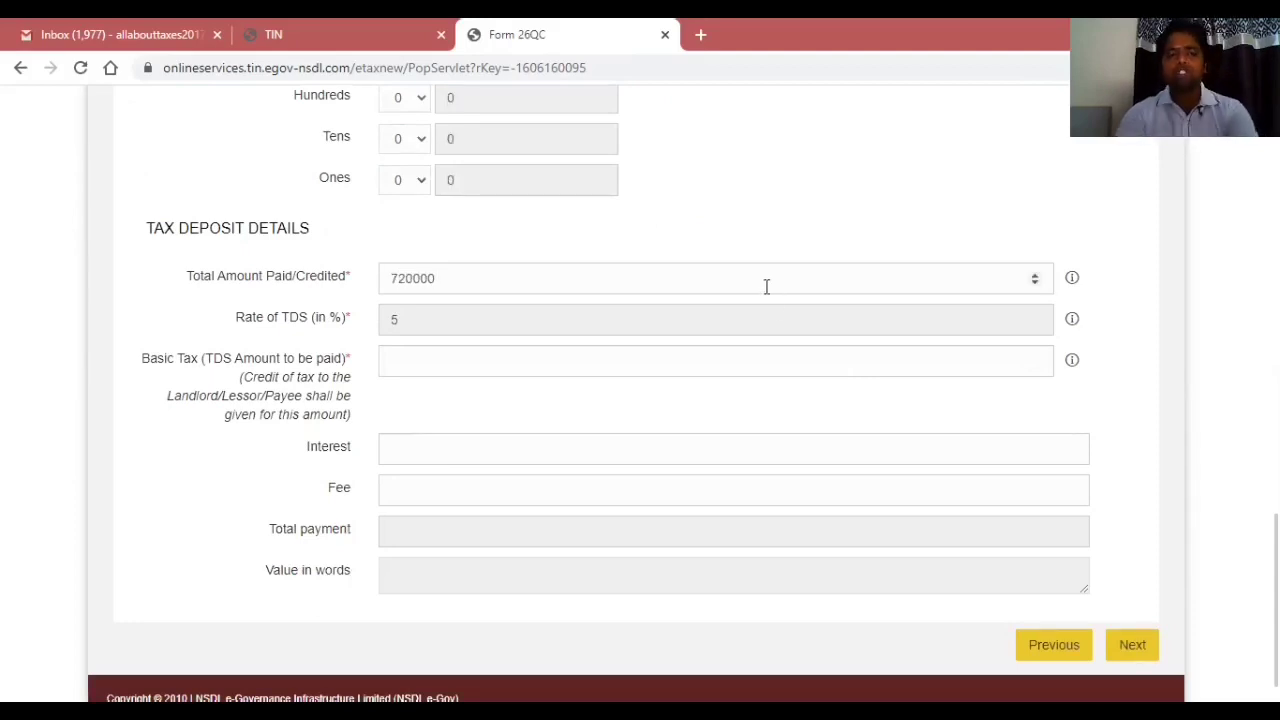
{"action": "key", "text": "Tab"}
{"action": "key", "text": "Tab"}
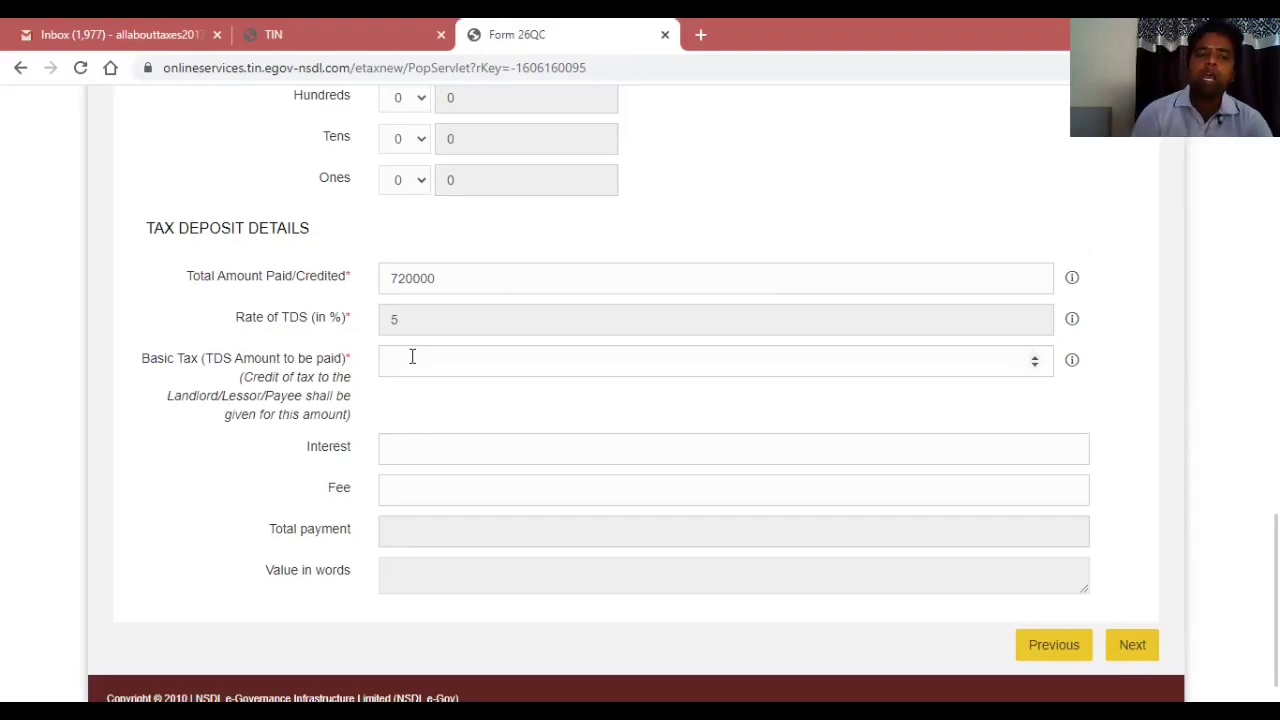
{"action": "type", "text": "36000"}
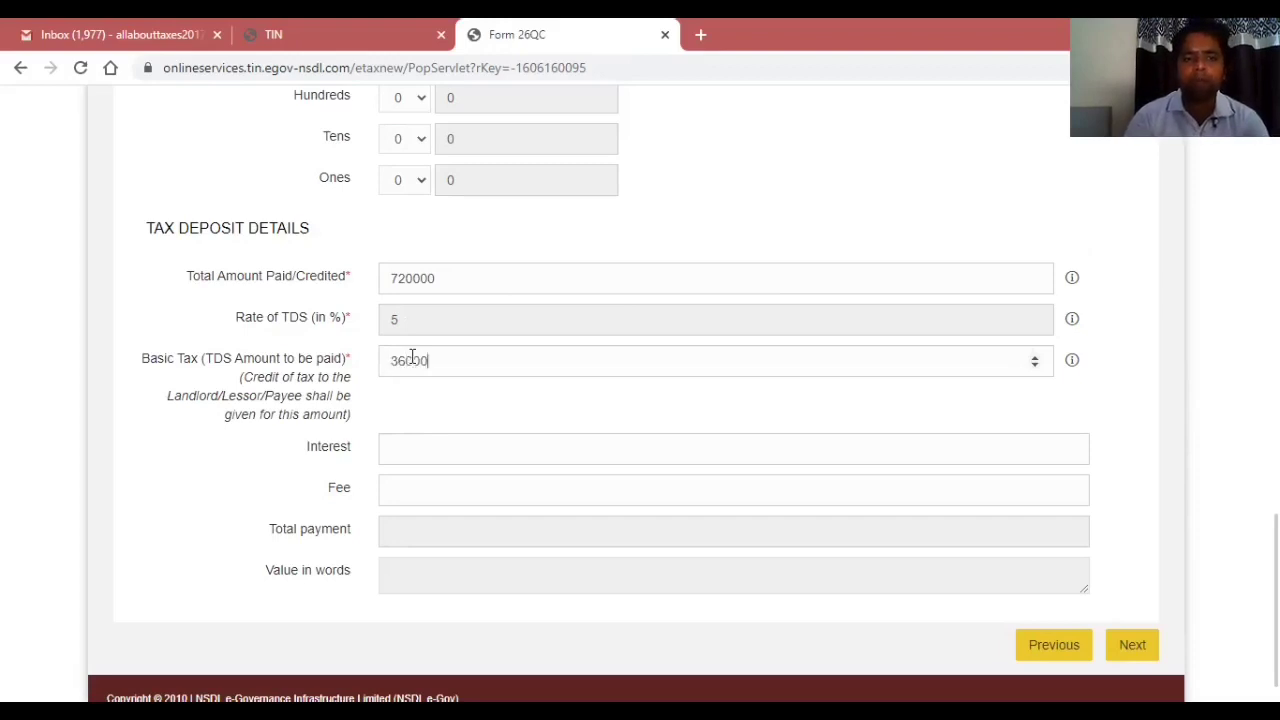
{"action": "left_click", "coordinate": [444, 448]}
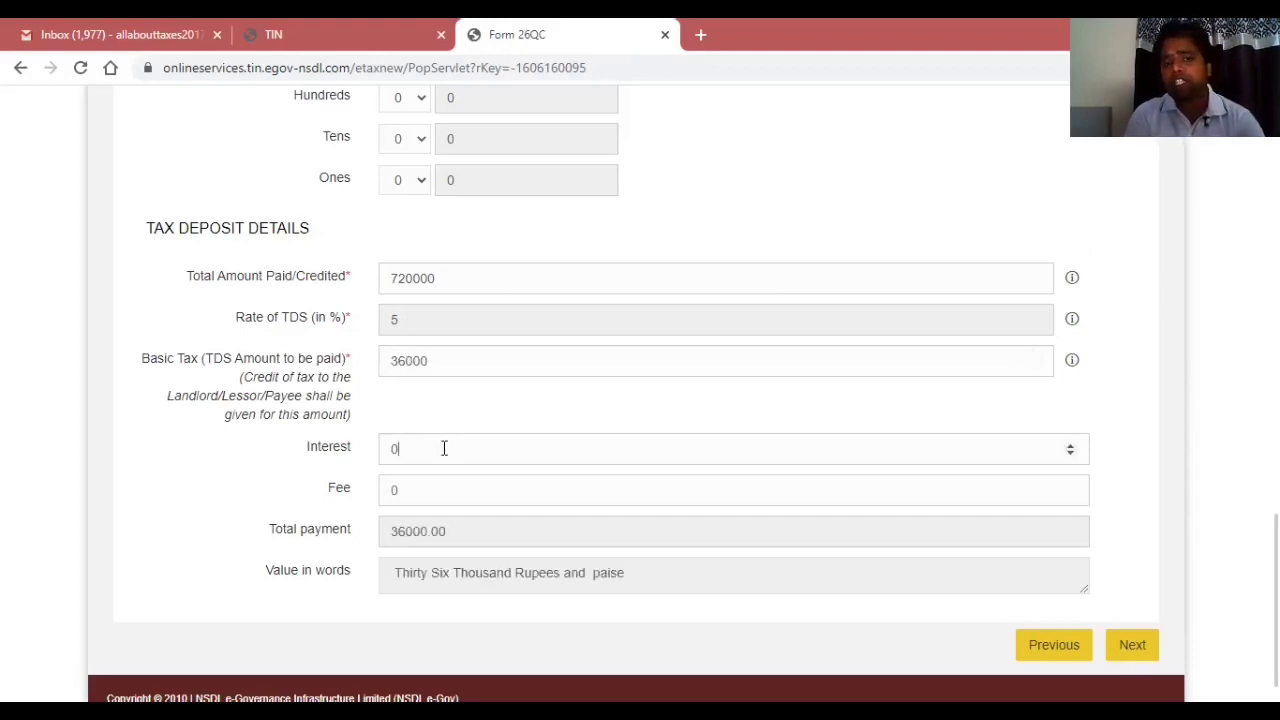
{"action": "left_click", "coordinate": [436, 494]}
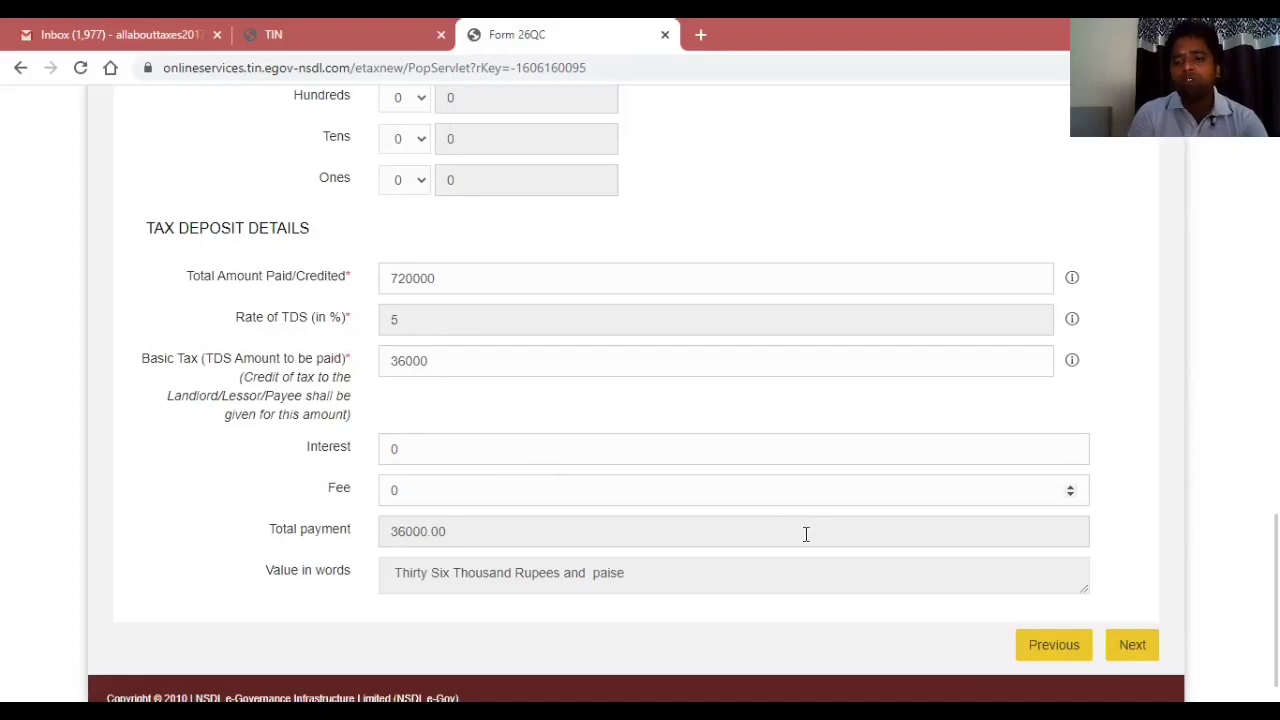
{"action": "key", "text": "Return"}
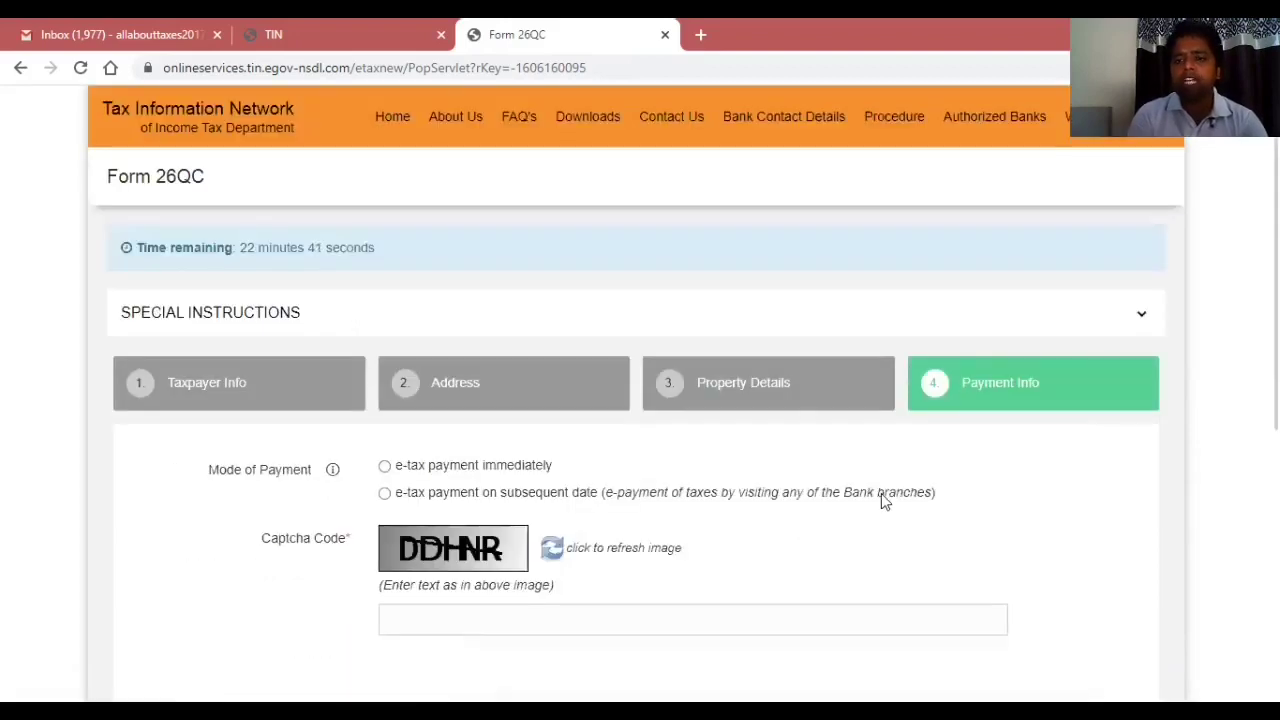
Choose immediate e-tax payment via Net-Banking with State Bank of India.
{"action": "scroll", "coordinate": [640, 400], "scroll_direction": "down", "scroll_amount": 2}
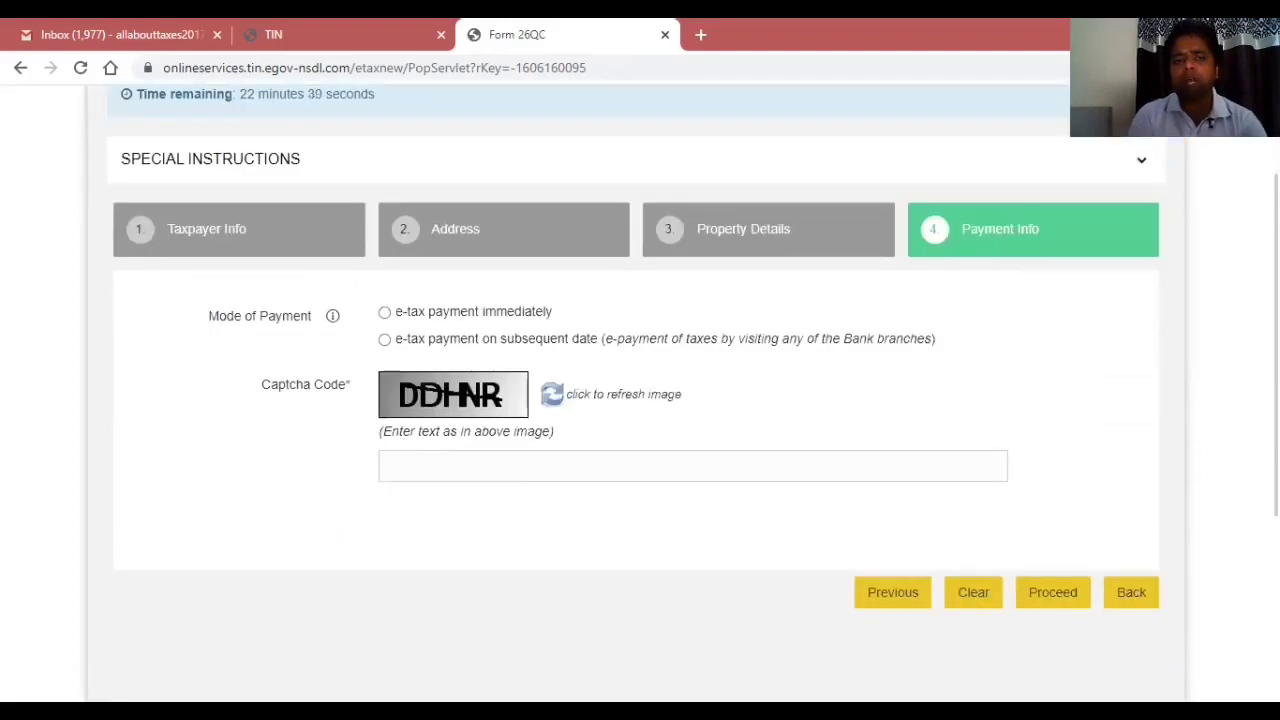
{"action": "left_click", "coordinate": [385, 312]}
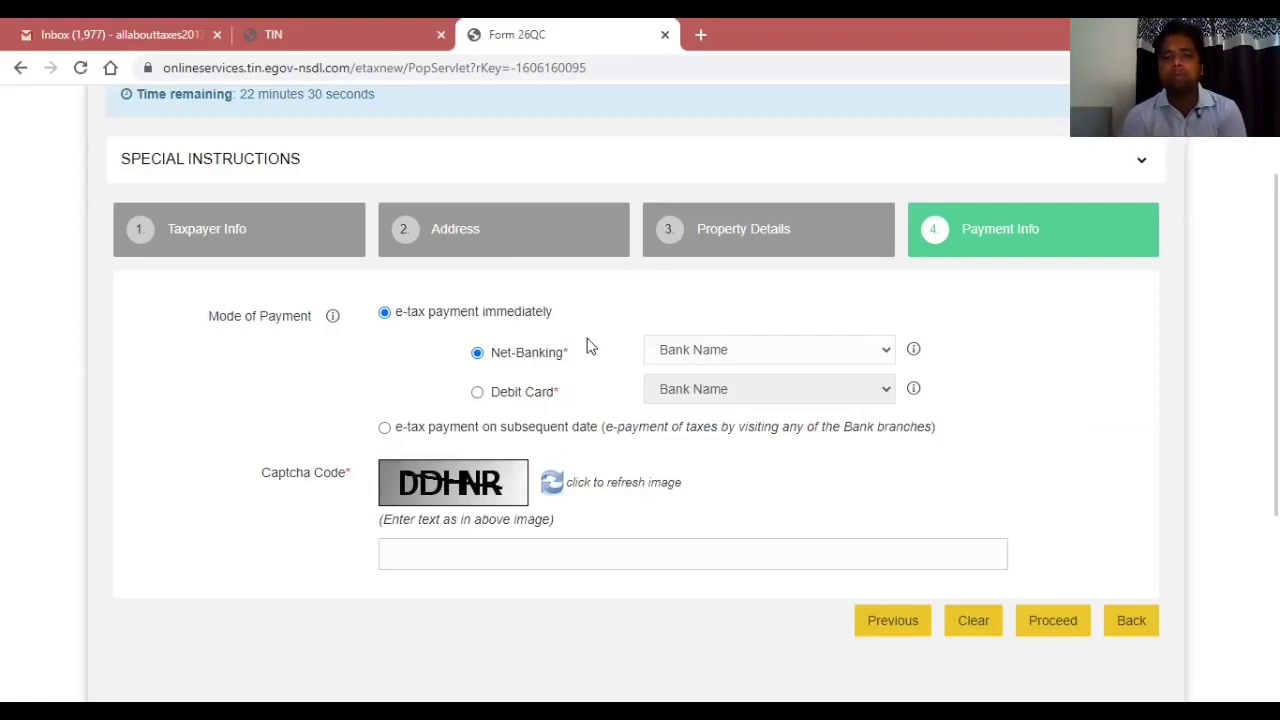
{"action": "left_click", "coordinate": [682, 362]}
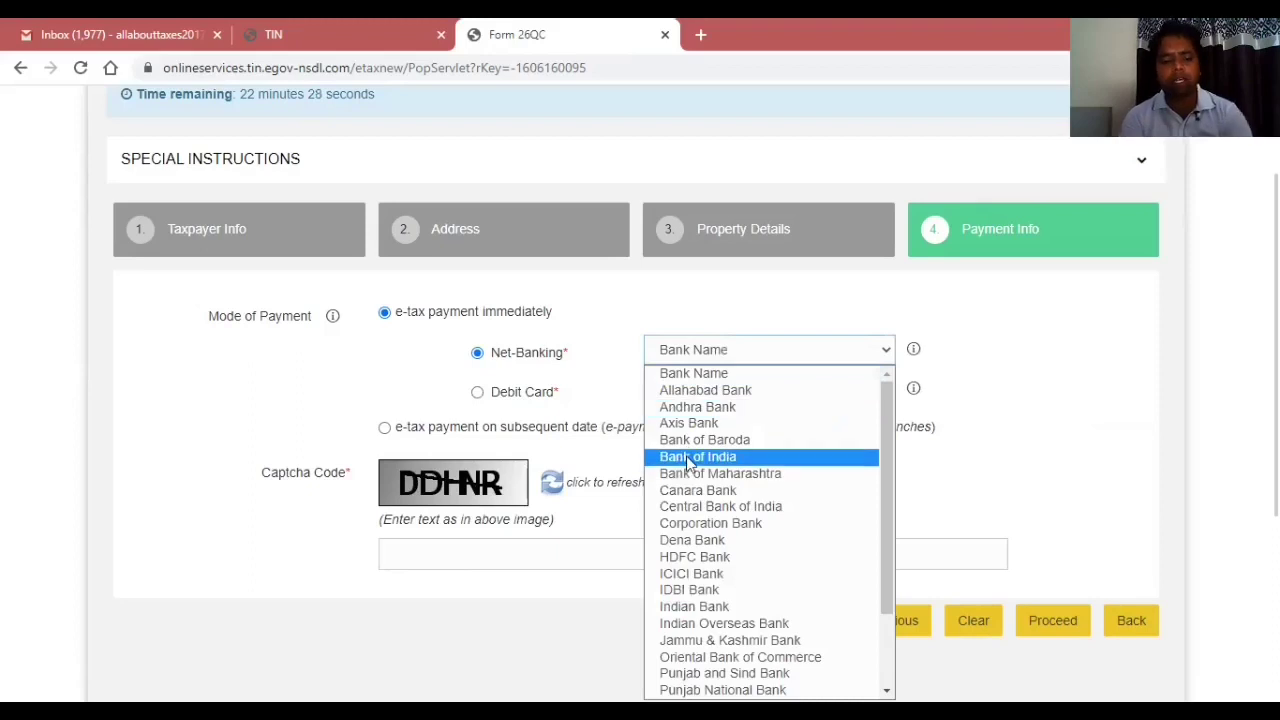
{"action": "key", "text": "s"}
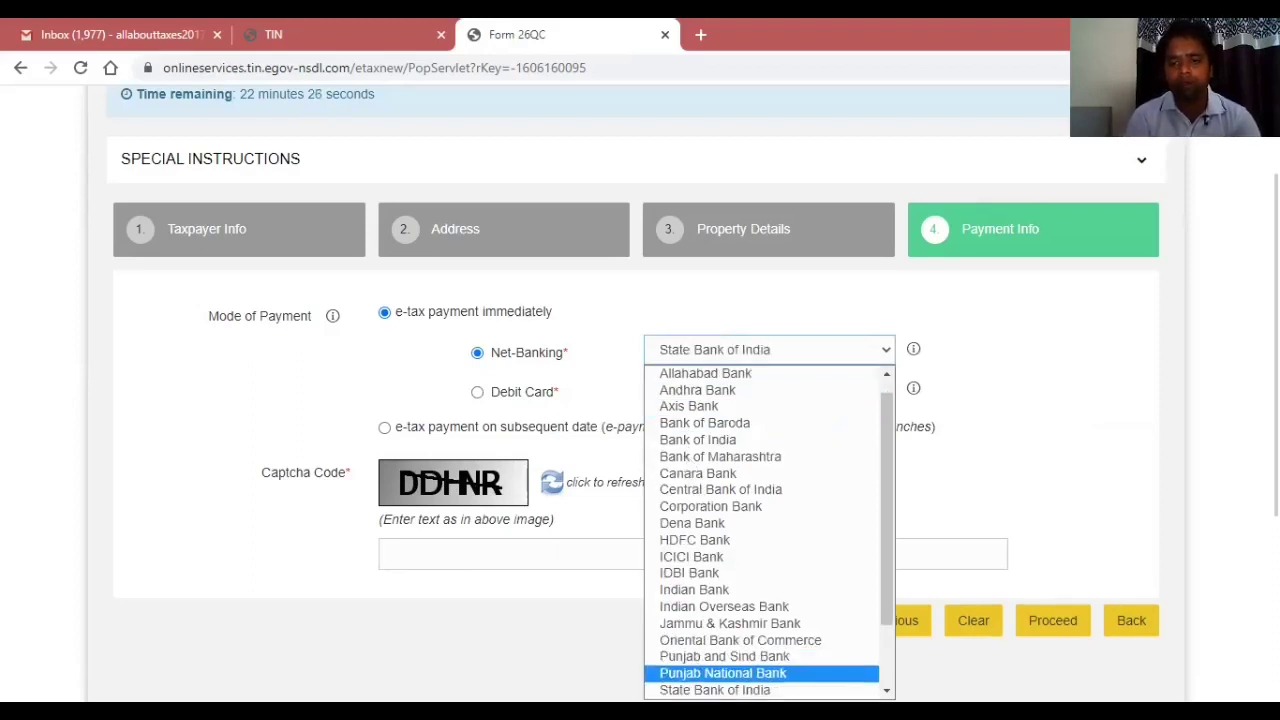
{"action": "scroll", "coordinate": [760, 620], "scroll_direction": "down", "scroll_amount": 2}
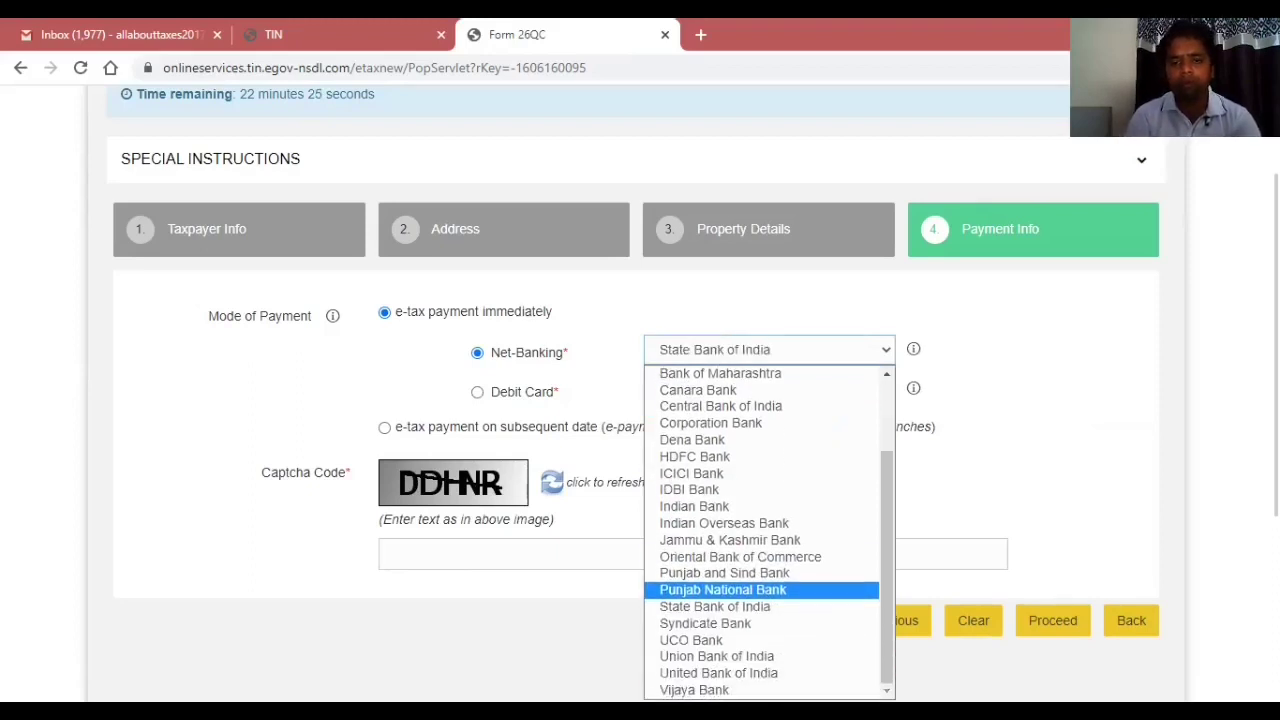
{"action": "left_click", "coordinate": [786, 608]}
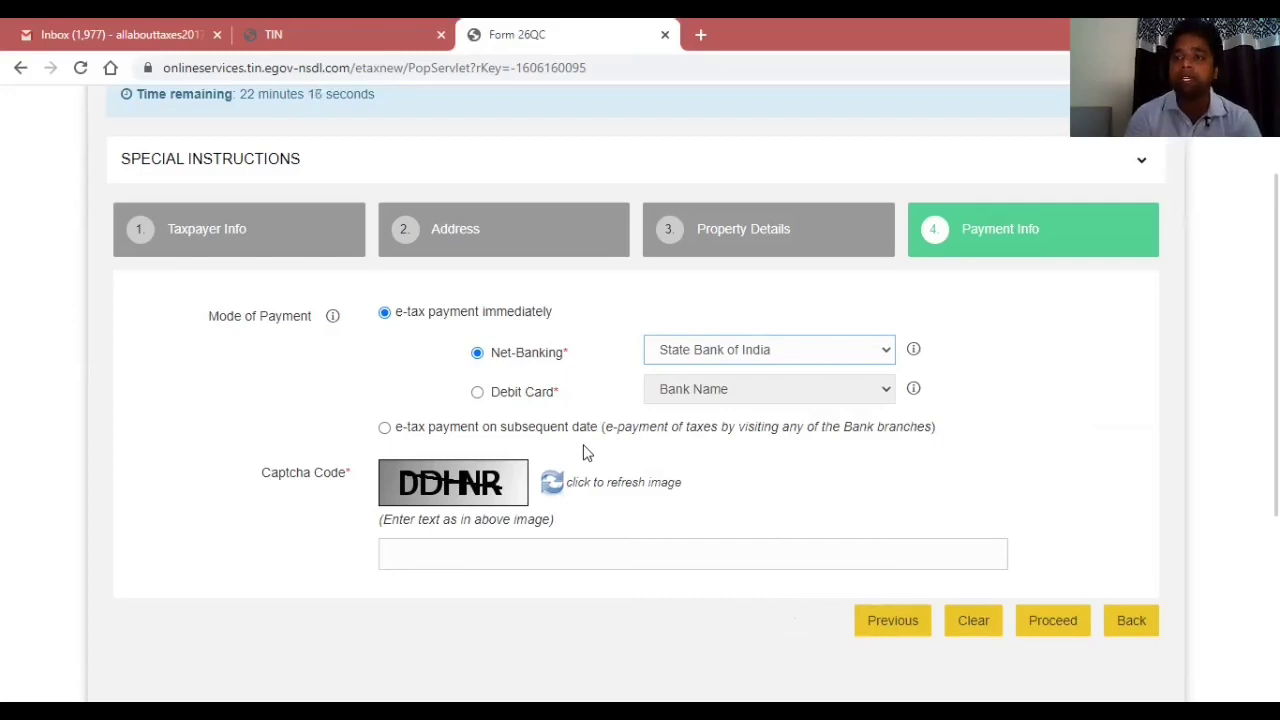
Enter the captcha code and proceed with the payment details.
{"action": "left_click", "coordinate": [438, 551]}
{"action": "type", "text": "DDHNR"}
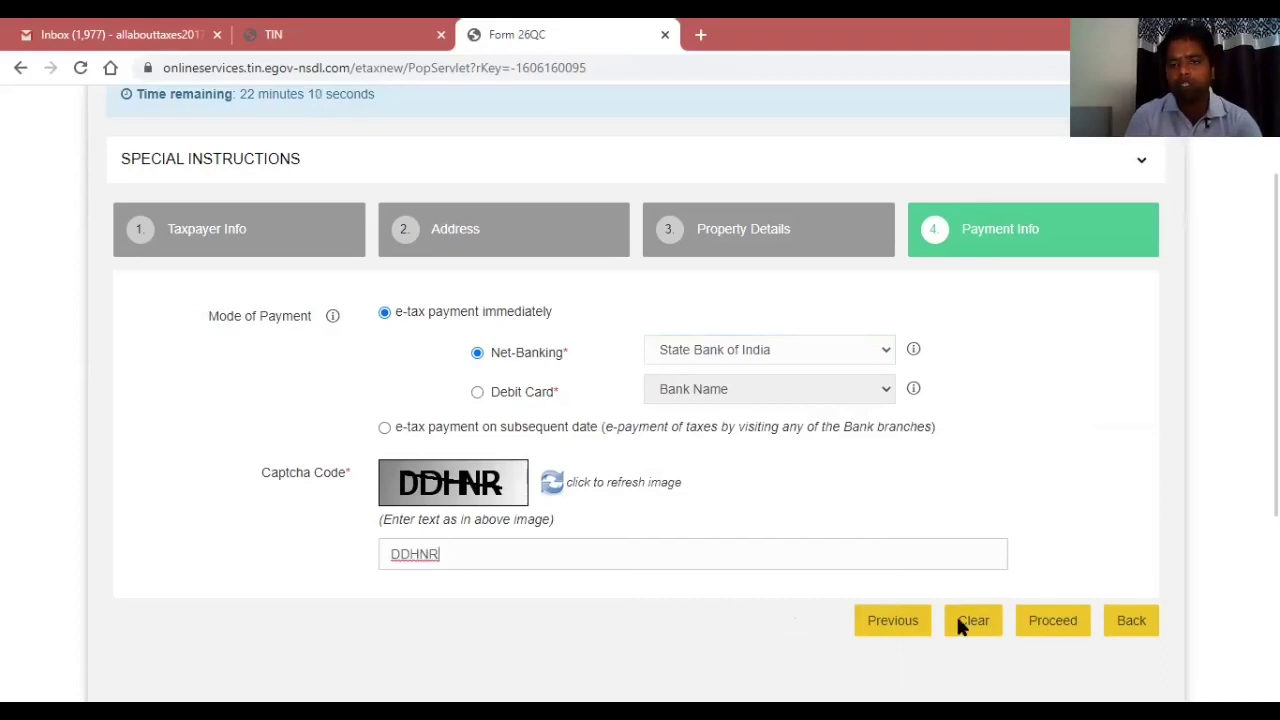
{"action": "left_click", "coordinate": [958, 621]}
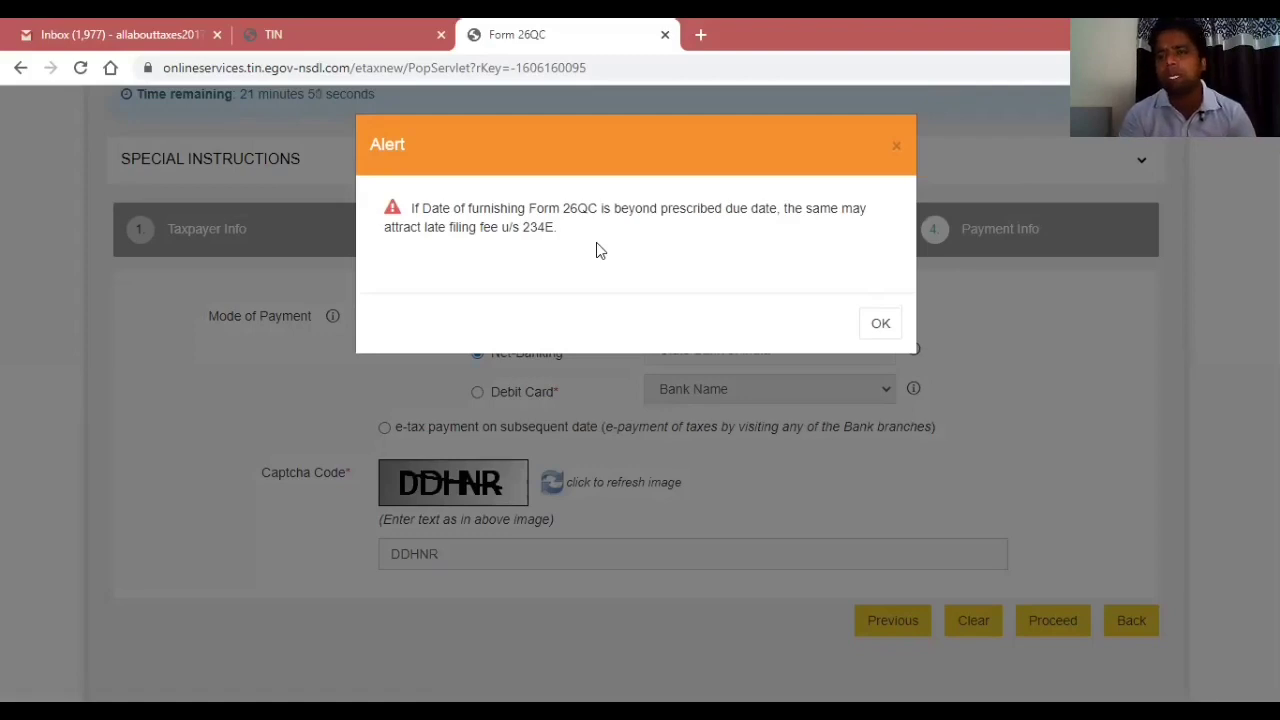
Accept the 234E late-fee warning, agree to the NSDL consent terms and confirm Form 26QC.
{"action": "left_click", "coordinate": [880, 325]}
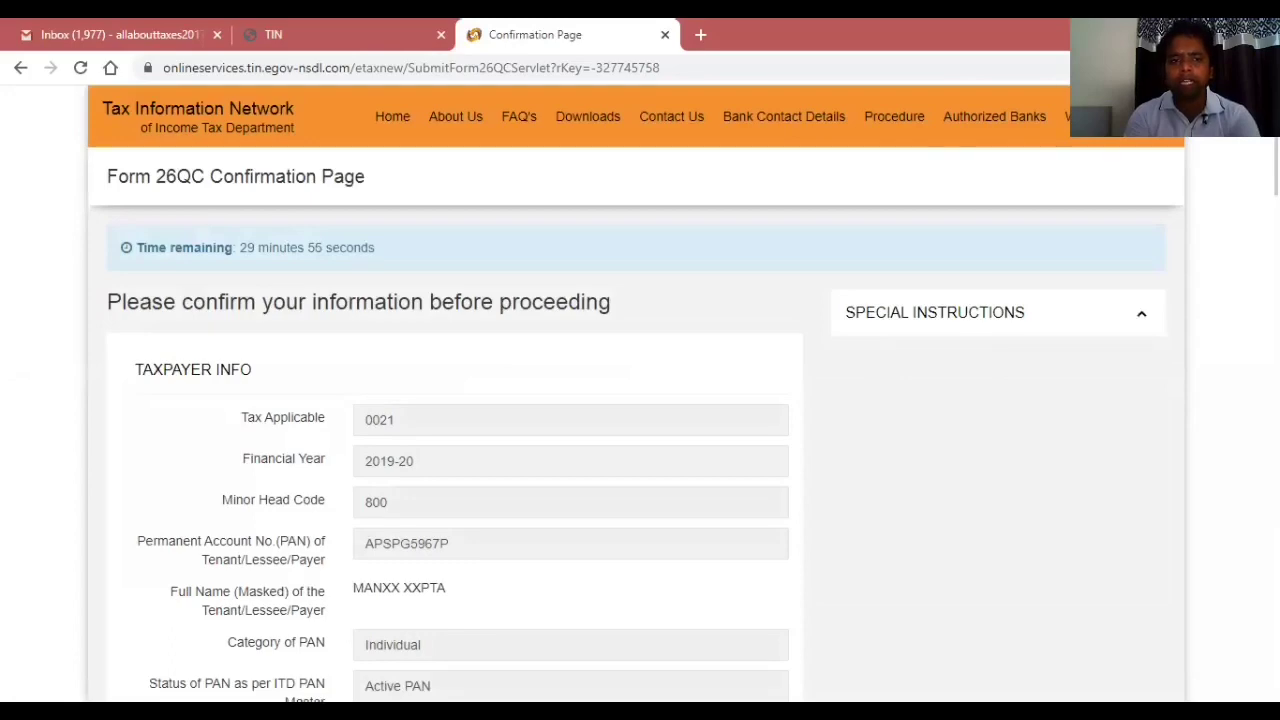
{"action": "scroll", "coordinate": [636, 392], "scroll_direction": "down", "scroll_amount": 5}
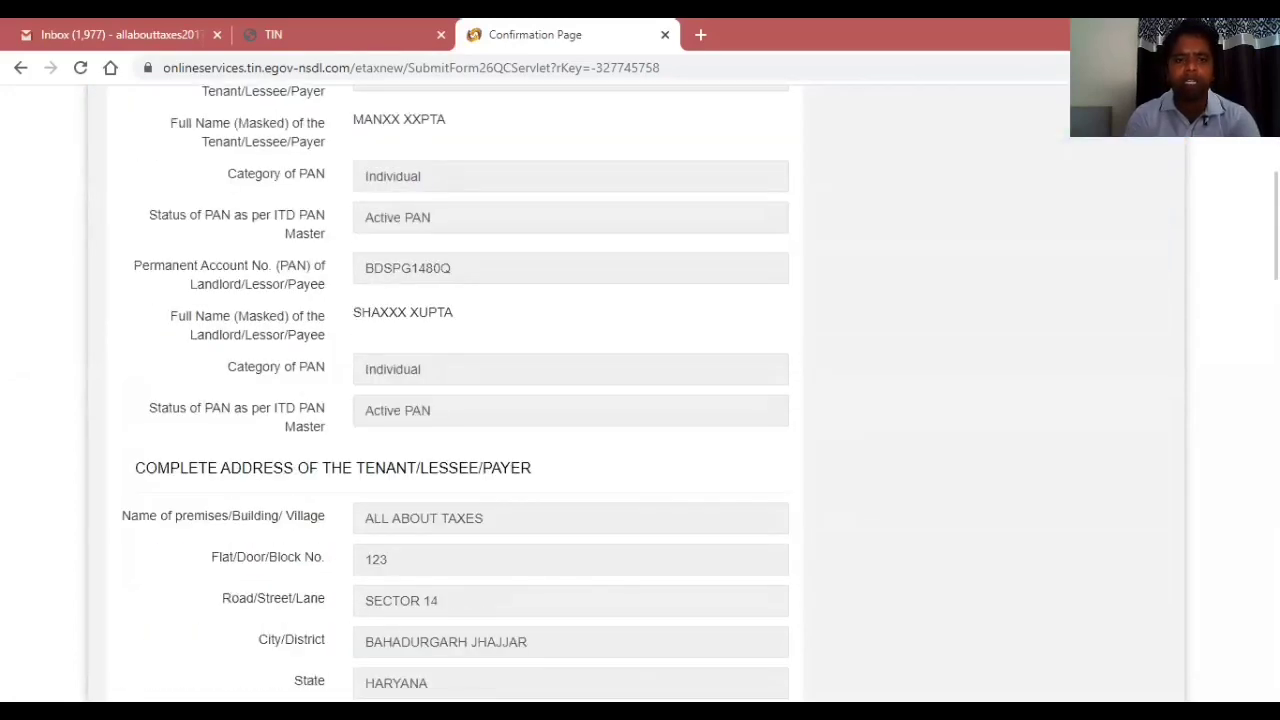
{"action": "scroll", "coordinate": [456, 392], "scroll_direction": "down", "scroll_amount": 4}
{"action": "scroll", "coordinate": [456, 392], "scroll_direction": "down", "scroll_amount": 8}
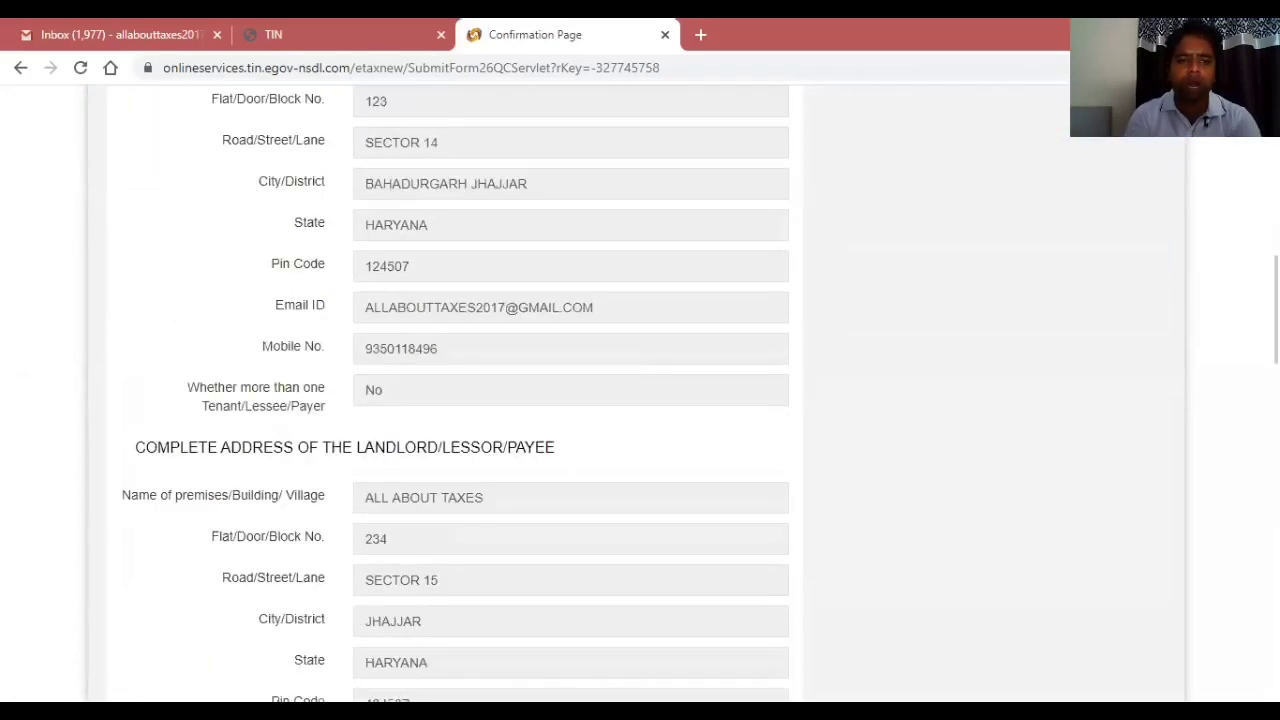
{"action": "scroll", "coordinate": [456, 392], "scroll_direction": "down", "scroll_amount": 10}
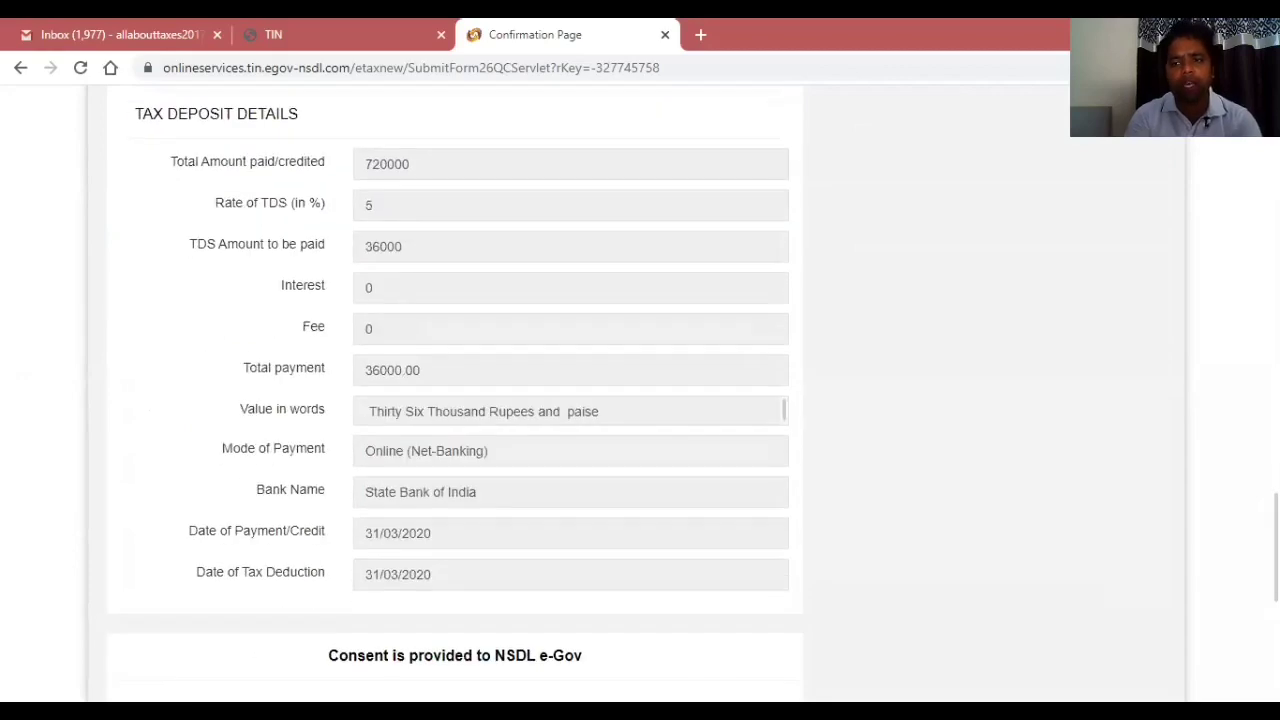
{"action": "scroll", "coordinate": [456, 392], "scroll_direction": "down", "scroll_amount": 2}
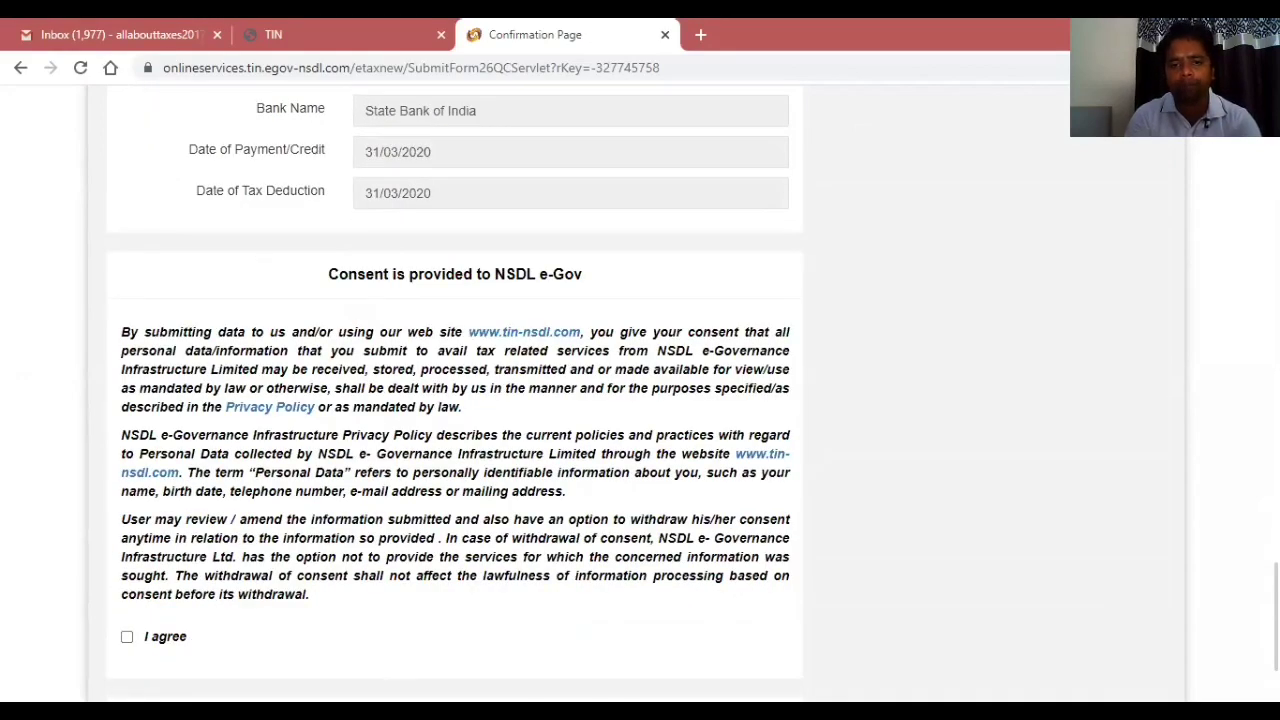
{"action": "scroll", "coordinate": [811, 611], "scroll_direction": "down", "scroll_amount": 2}
{"action": "left_click", "coordinate": [127, 488]}
{"action": "left_click", "coordinate": [377, 598]}
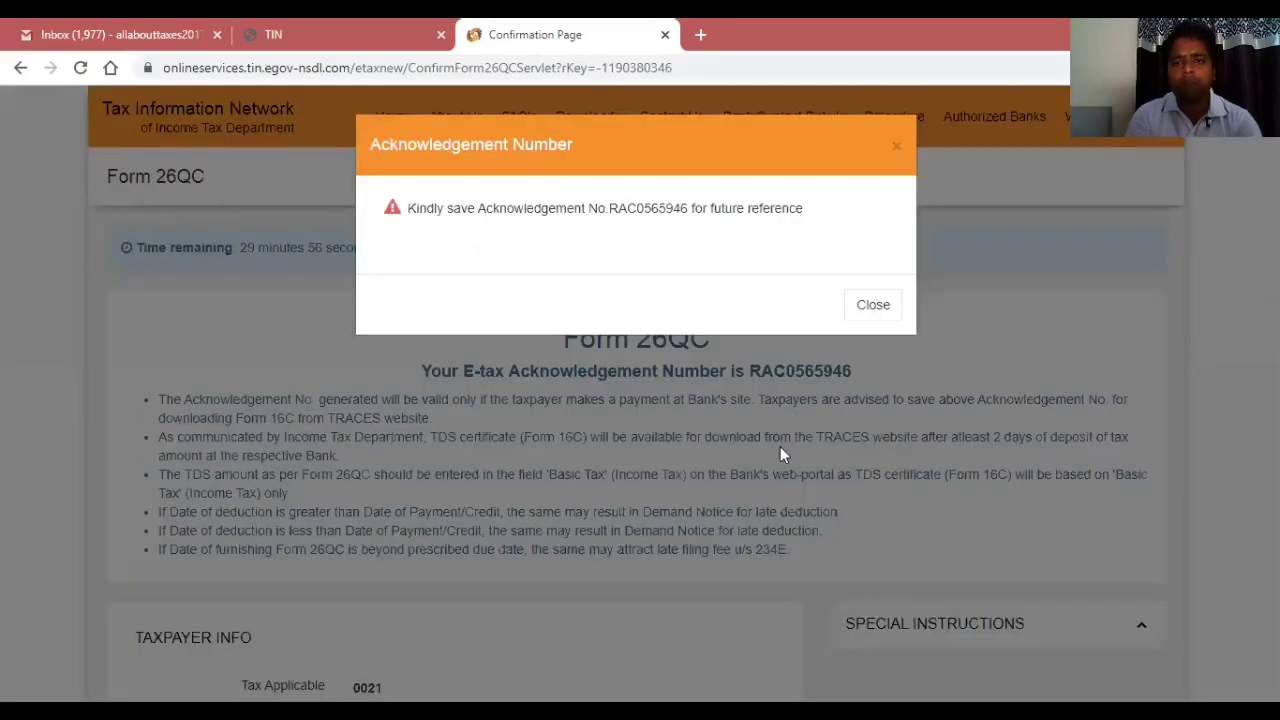
Dismiss the acknowledgement notice and submit the Form 26QC payment to State Bank of India.
{"action": "left_click", "coordinate": [573, 338]}
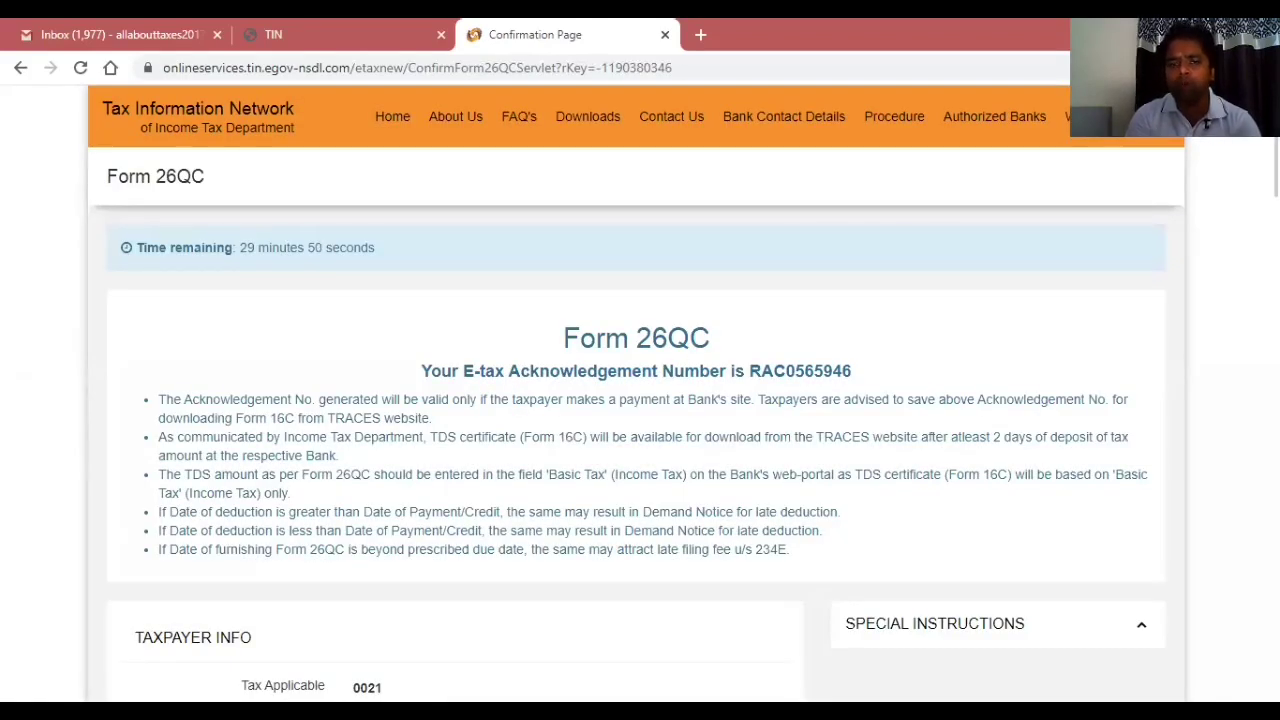
{"action": "scroll", "coordinate": [640, 400], "scroll_direction": "down", "scroll_amount": 6}
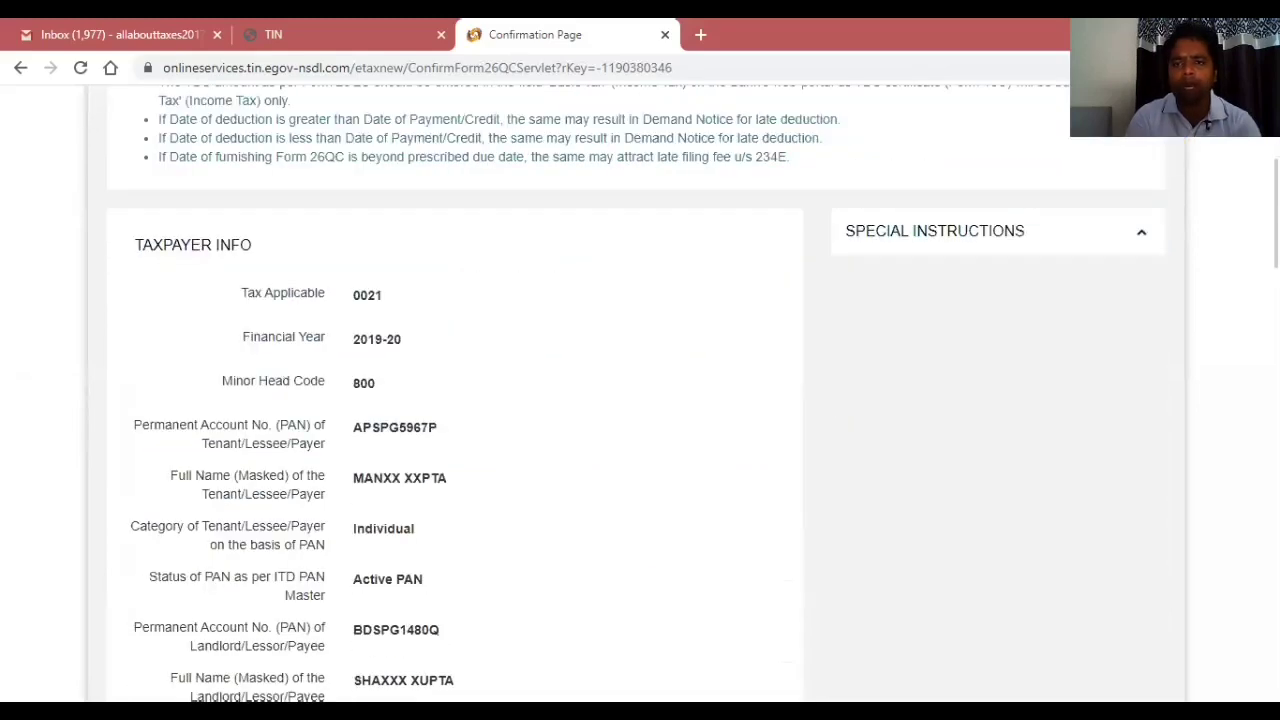
{"action": "scroll", "coordinate": [640, 400], "scroll_direction": "down", "scroll_amount": 5}
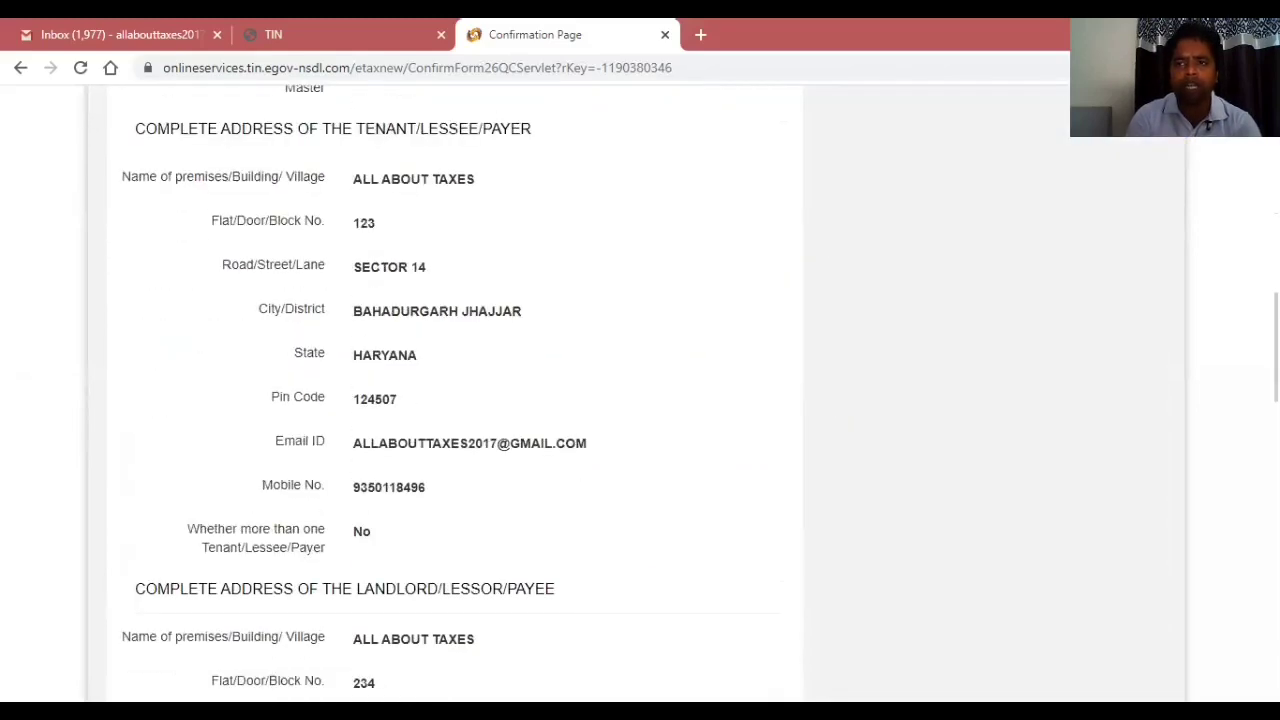
{"action": "scroll", "coordinate": [640, 400], "scroll_direction": "down", "scroll_amount": 5}
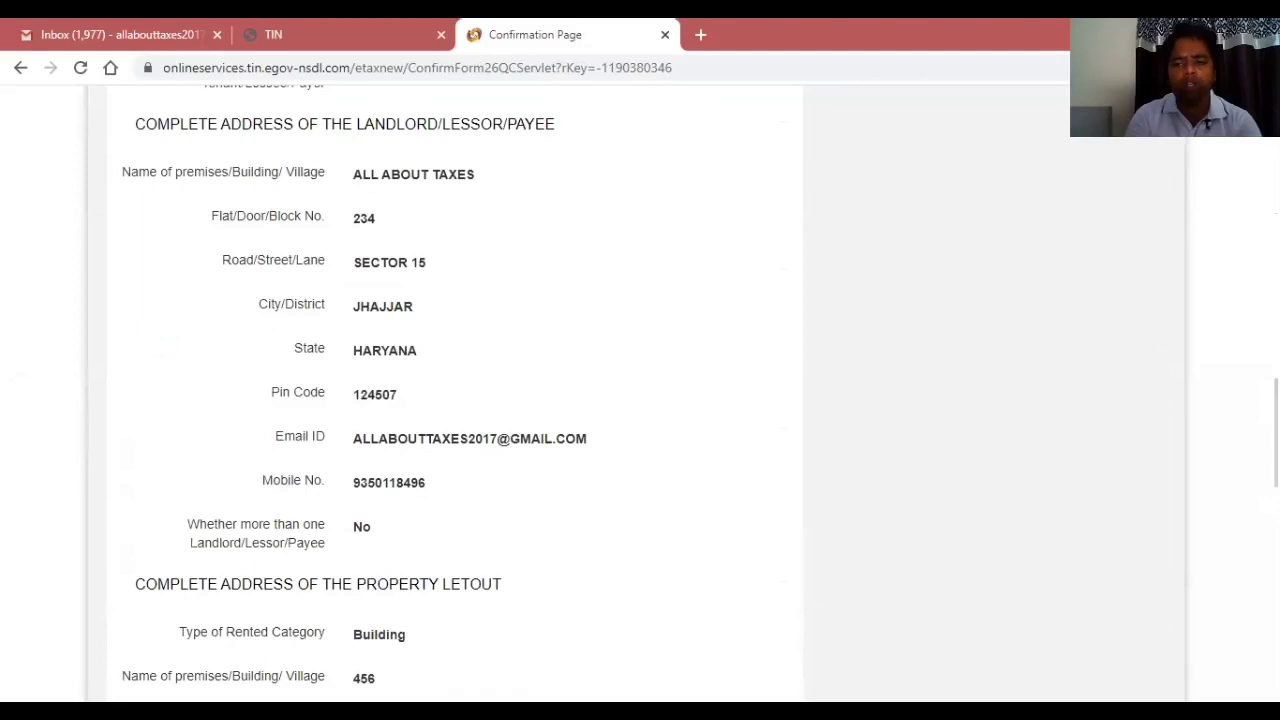
{"action": "scroll", "coordinate": [640, 400], "scroll_direction": "down", "scroll_amount": 8}
{"action": "scroll", "coordinate": [640, 400], "scroll_direction": "down", "scroll_amount": 5}
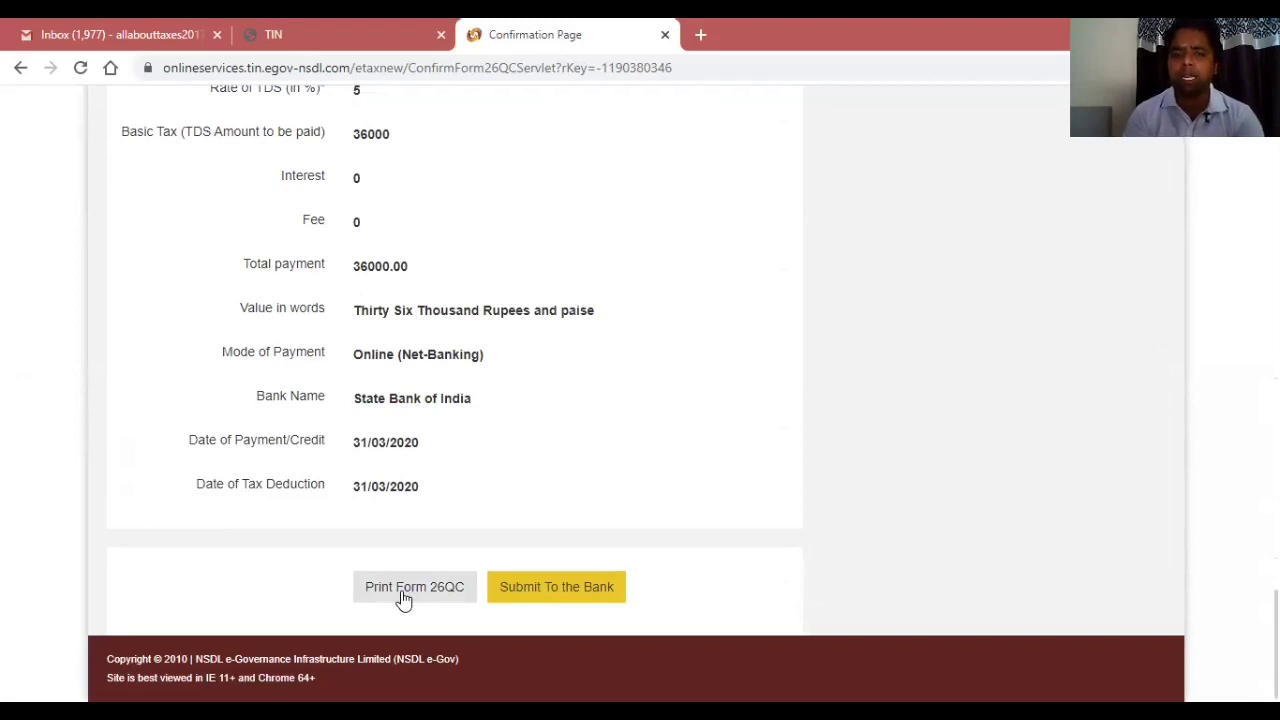
{"action": "left_click", "coordinate": [537, 593]}
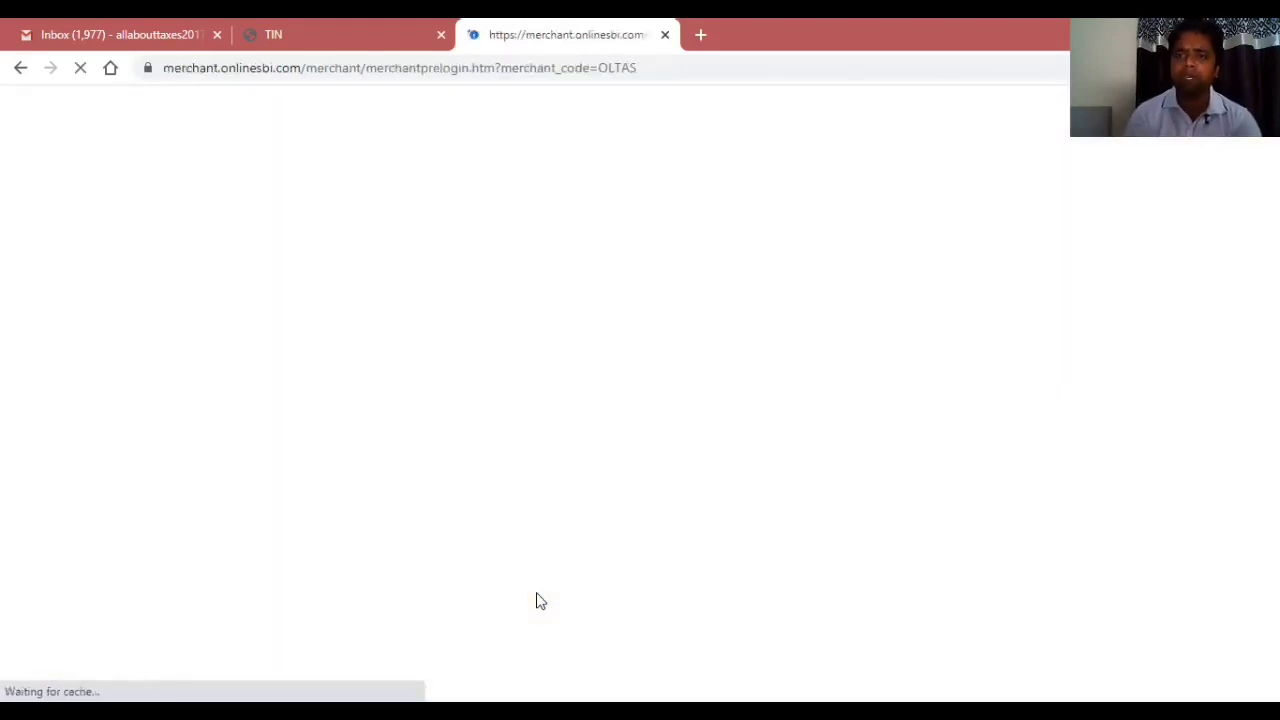
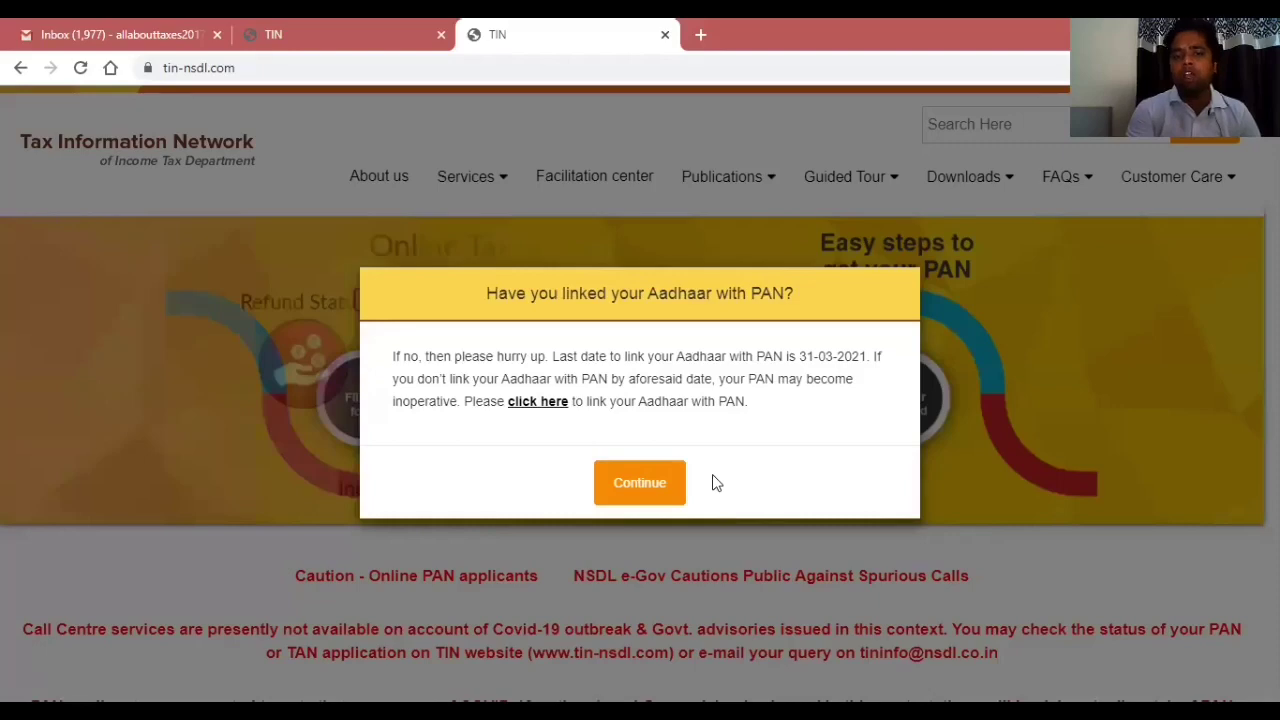
Dismiss the Aadhaar–PAN linking, welcome and new PAN card notices on the portal home page.
{"action": "left_click", "coordinate": [657, 490]}
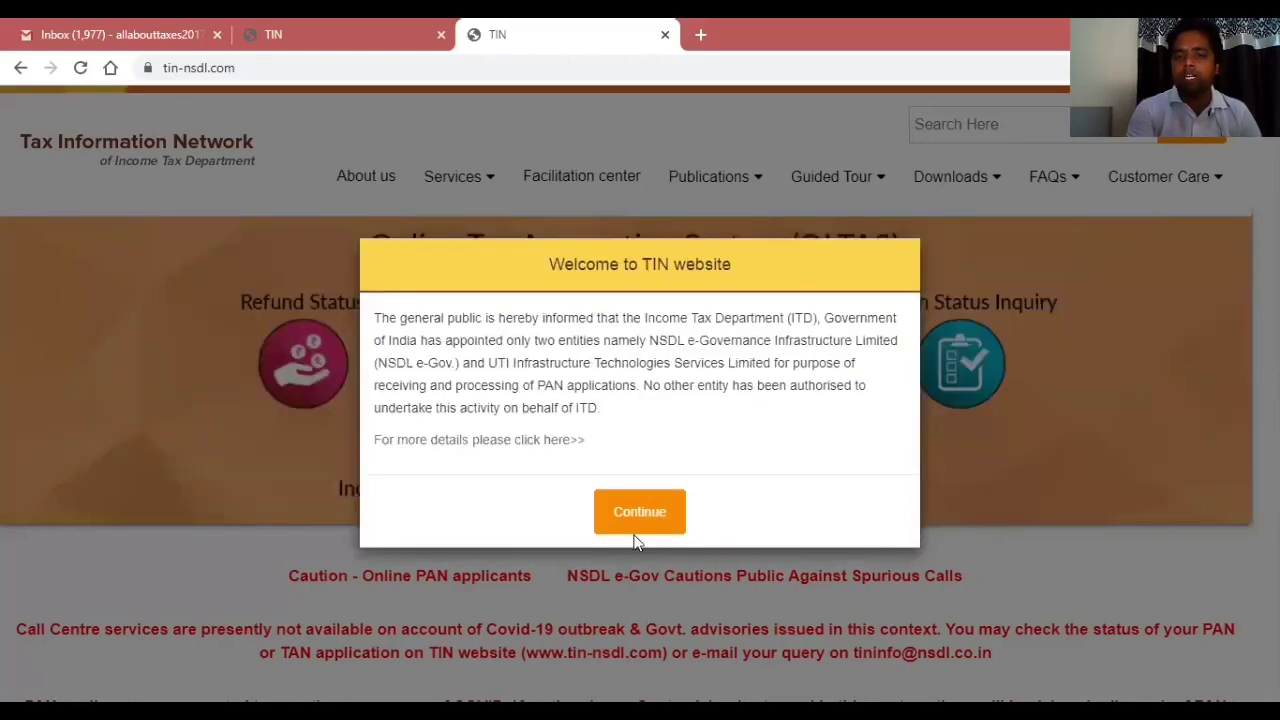
{"action": "left_click", "coordinate": [638, 526]}
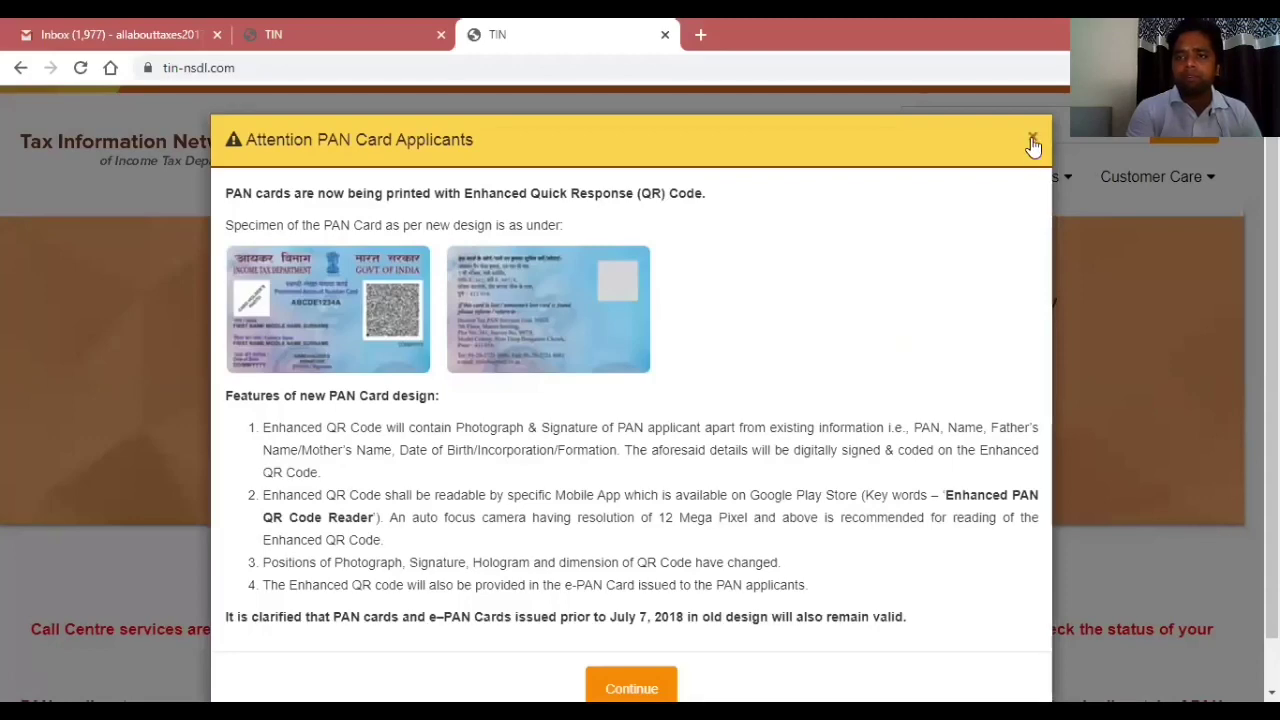
{"action": "left_click", "coordinate": [1032, 137]}
{"action": "mouse_move", "coordinate": [434, 180]}
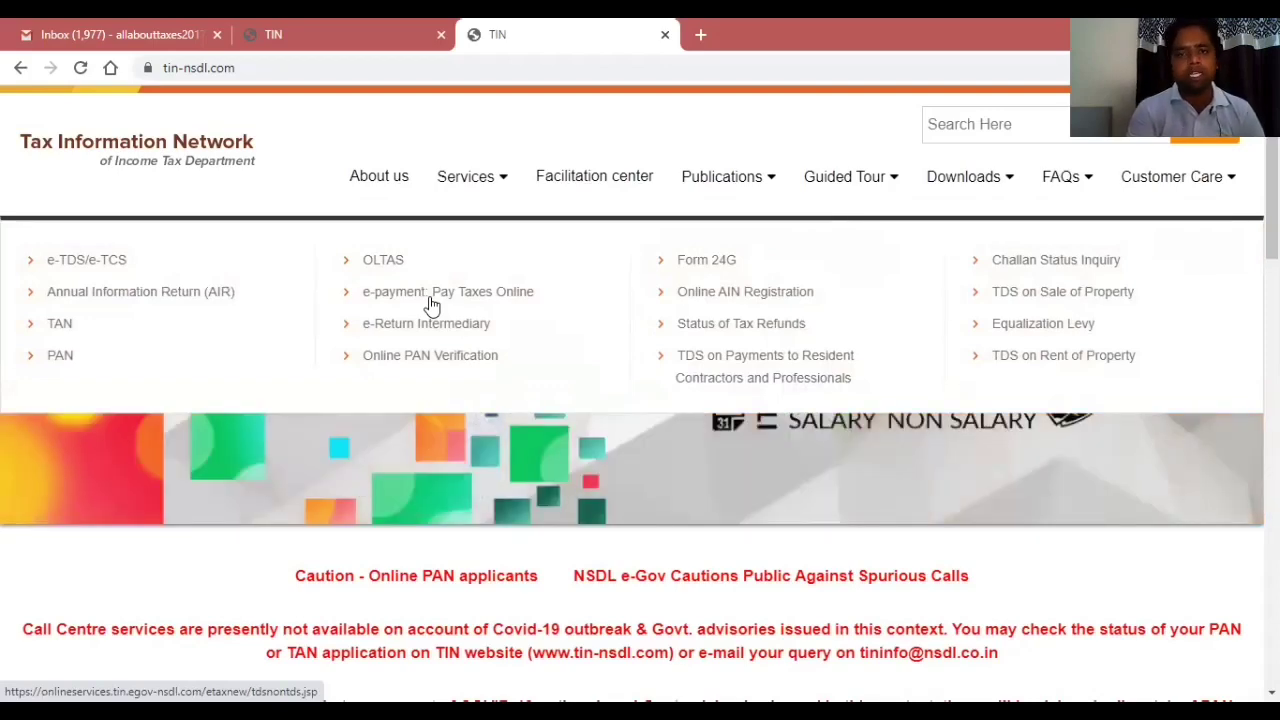
Go to TDS on Payments to Resident Contractors and Professionals, then open the online Form 26QD challan list.
{"action": "left_click", "coordinate": [755, 373]}
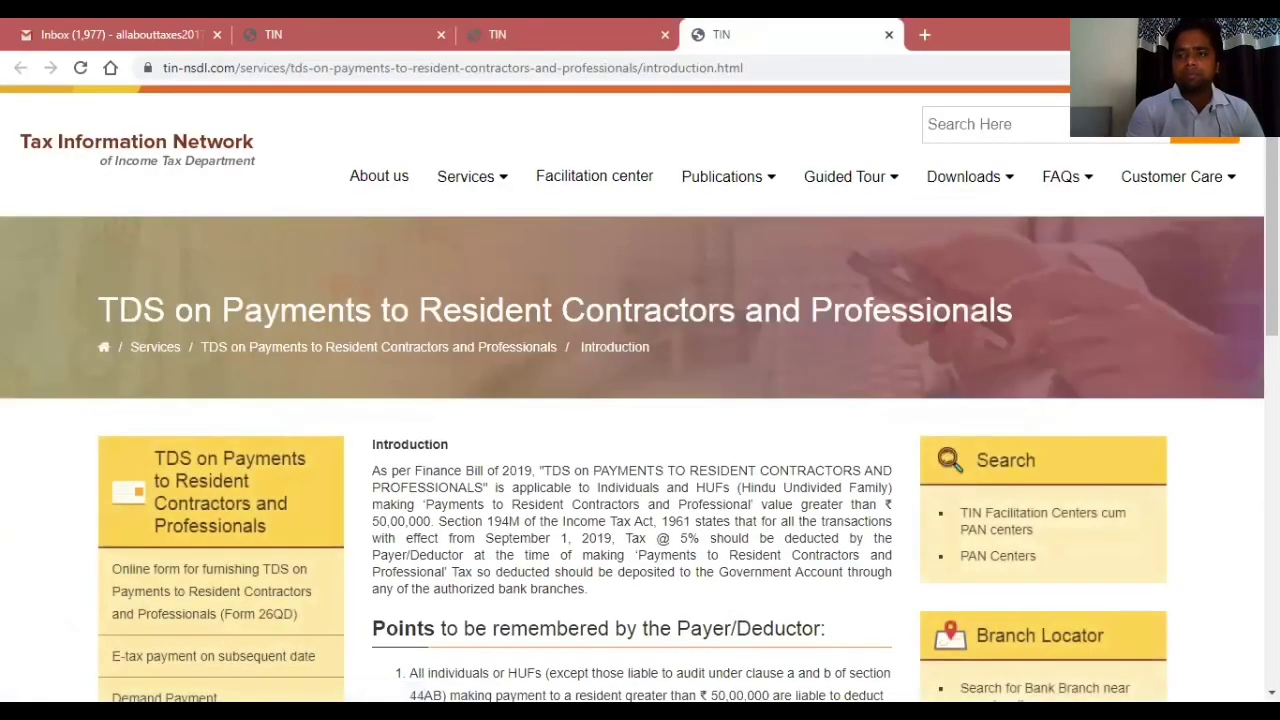
{"action": "scroll", "coordinate": [640, 400], "scroll_direction": "down", "scroll_amount": 2}
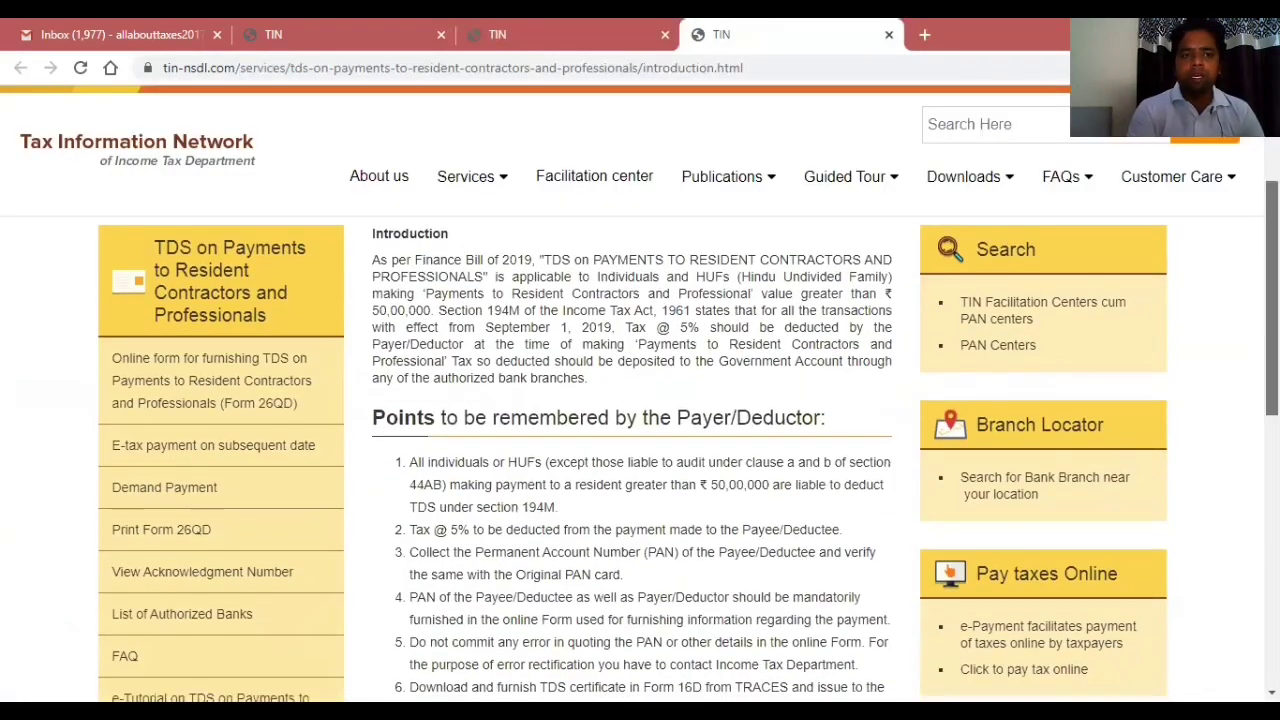
{"action": "scroll", "coordinate": [640, 450], "scroll_direction": "down", "scroll_amount": 2}
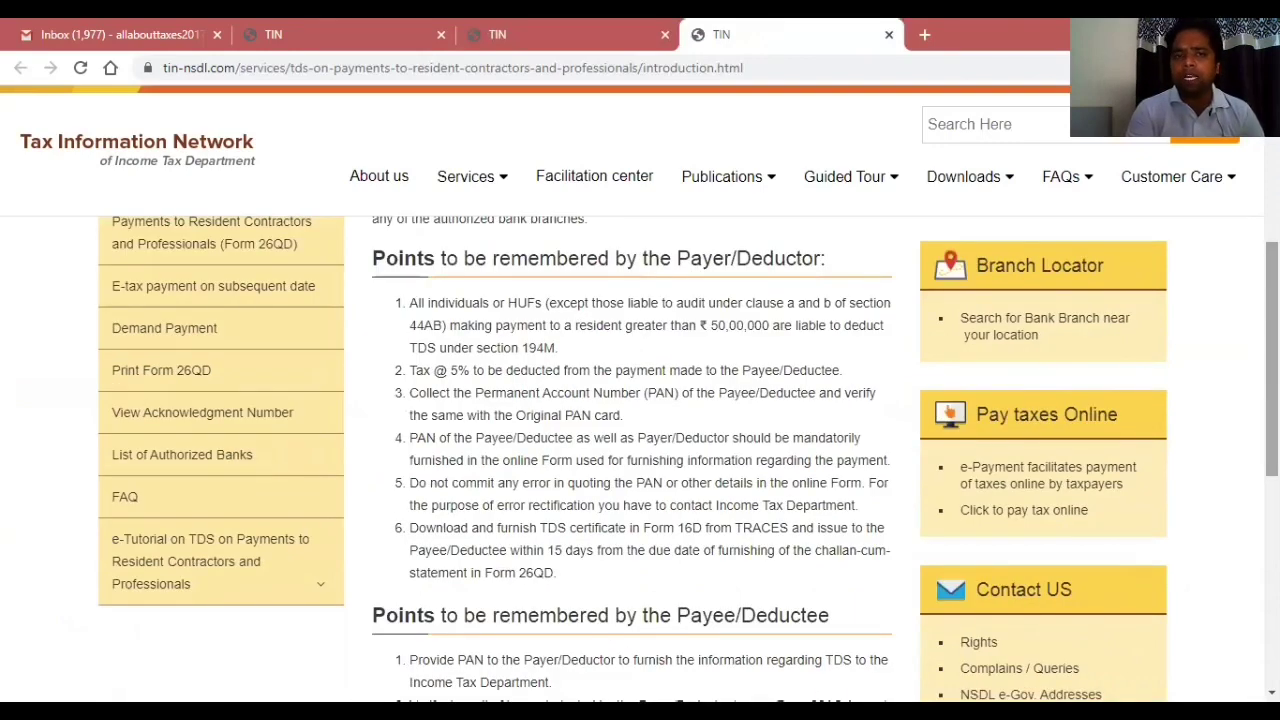
{"action": "scroll", "coordinate": [640, 460], "scroll_direction": "down", "scroll_amount": 2}
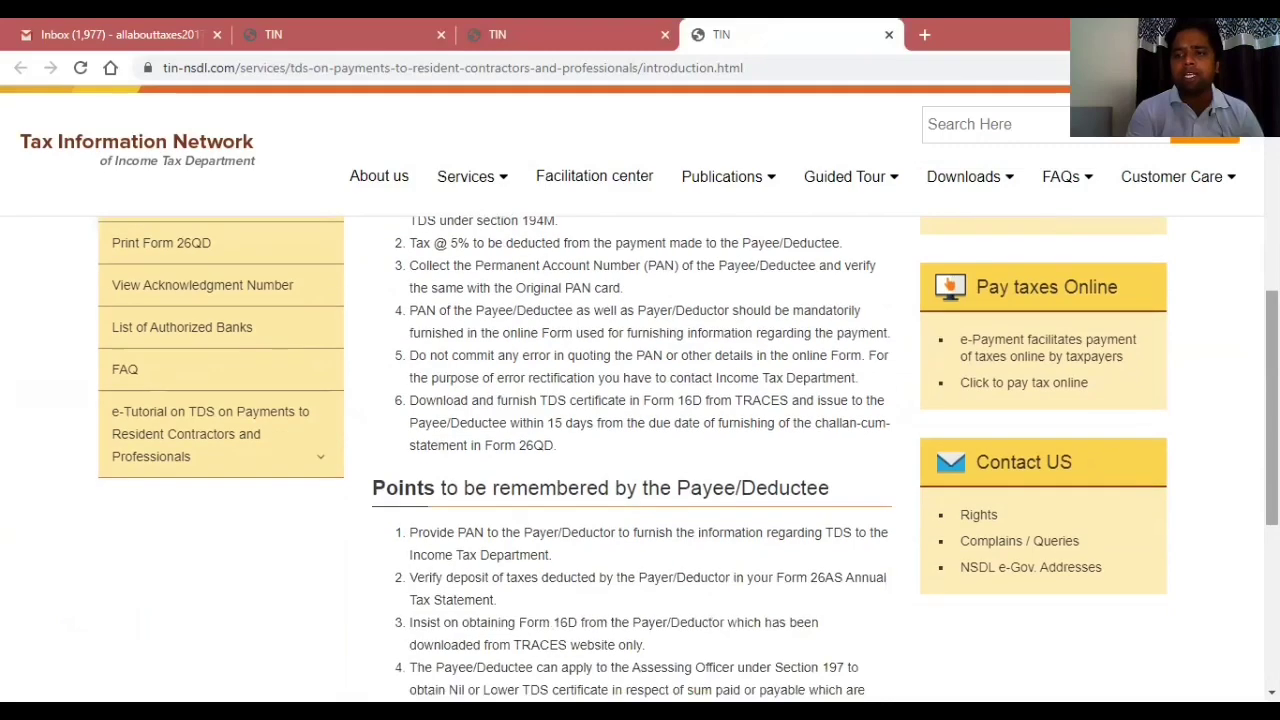
{"action": "scroll", "coordinate": [640, 450], "scroll_direction": "down", "scroll_amount": 4}
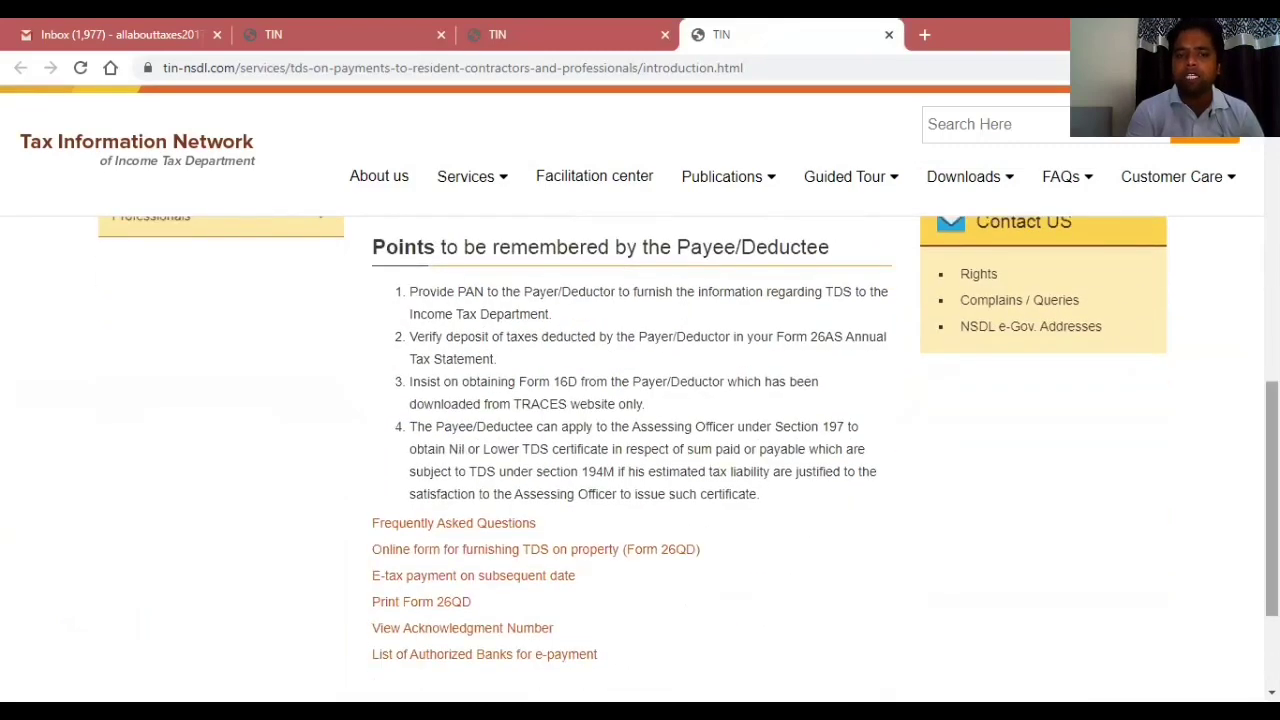
{"action": "left_click", "coordinate": [527, 551]}
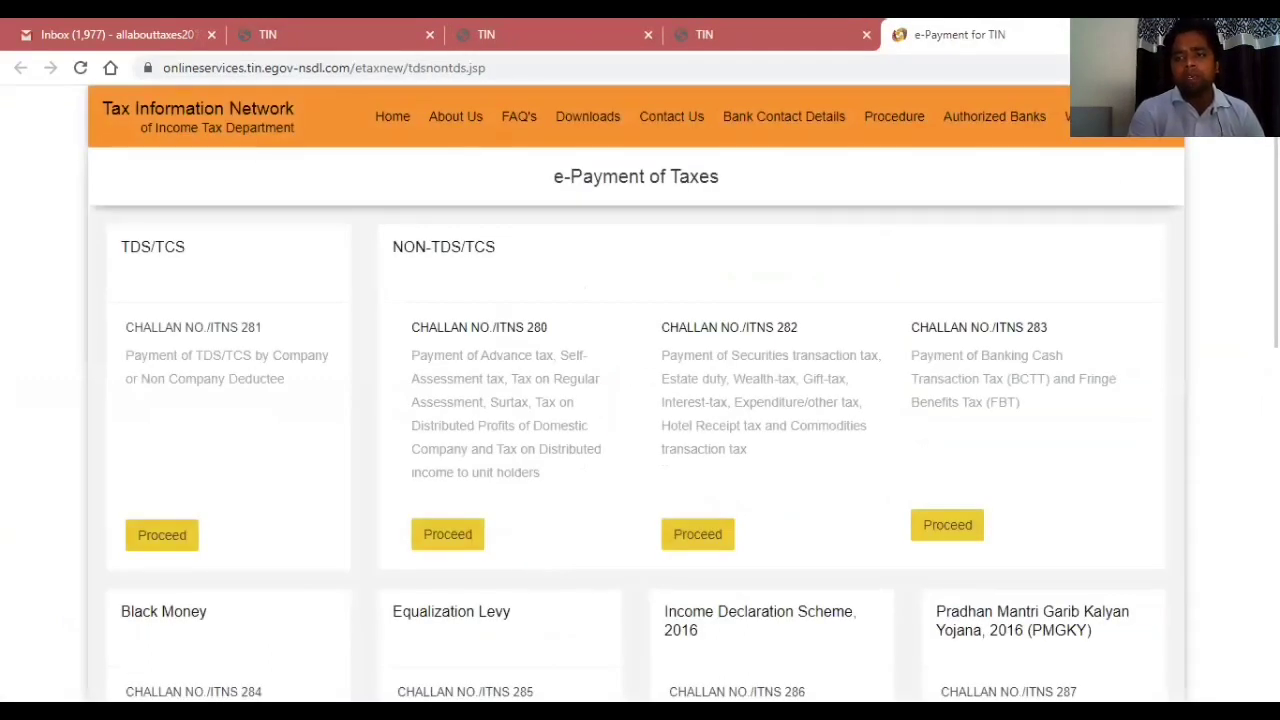
{"action": "scroll", "coordinate": [640, 400], "scroll_direction": "down", "scroll_amount": 5}
{"action": "scroll", "coordinate": [640, 400], "scroll_direction": "down", "scroll_amount": 2}
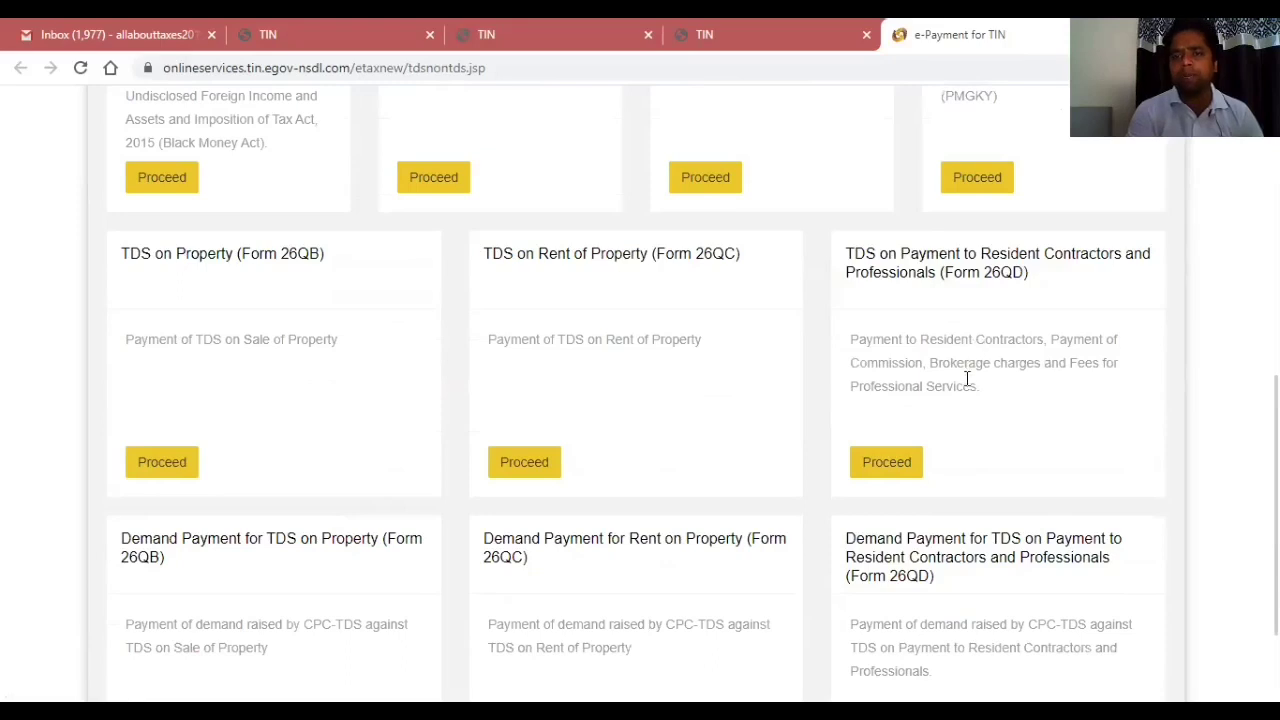
Start the Form 26QD resident contractors challan and set payee/deductee status to Resident.
{"action": "left_click", "coordinate": [883, 466]}
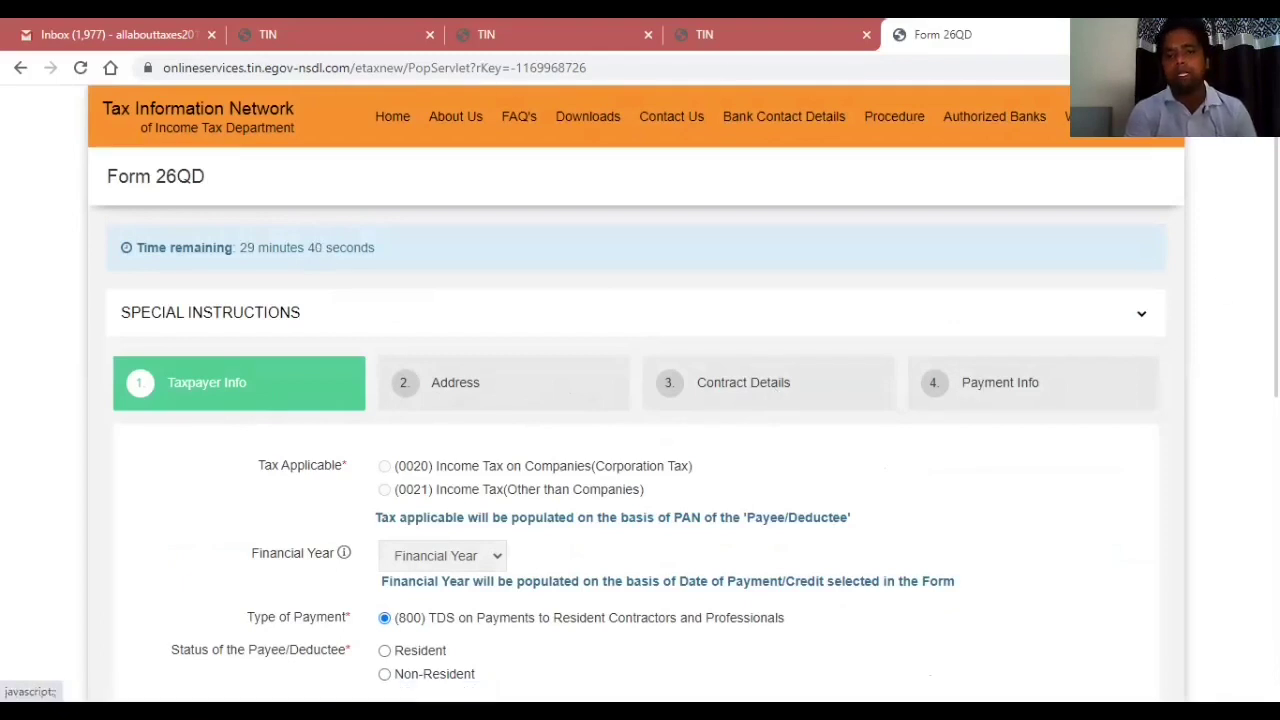
{"action": "scroll", "coordinate": [640, 400], "scroll_direction": "down", "scroll_amount": 3}
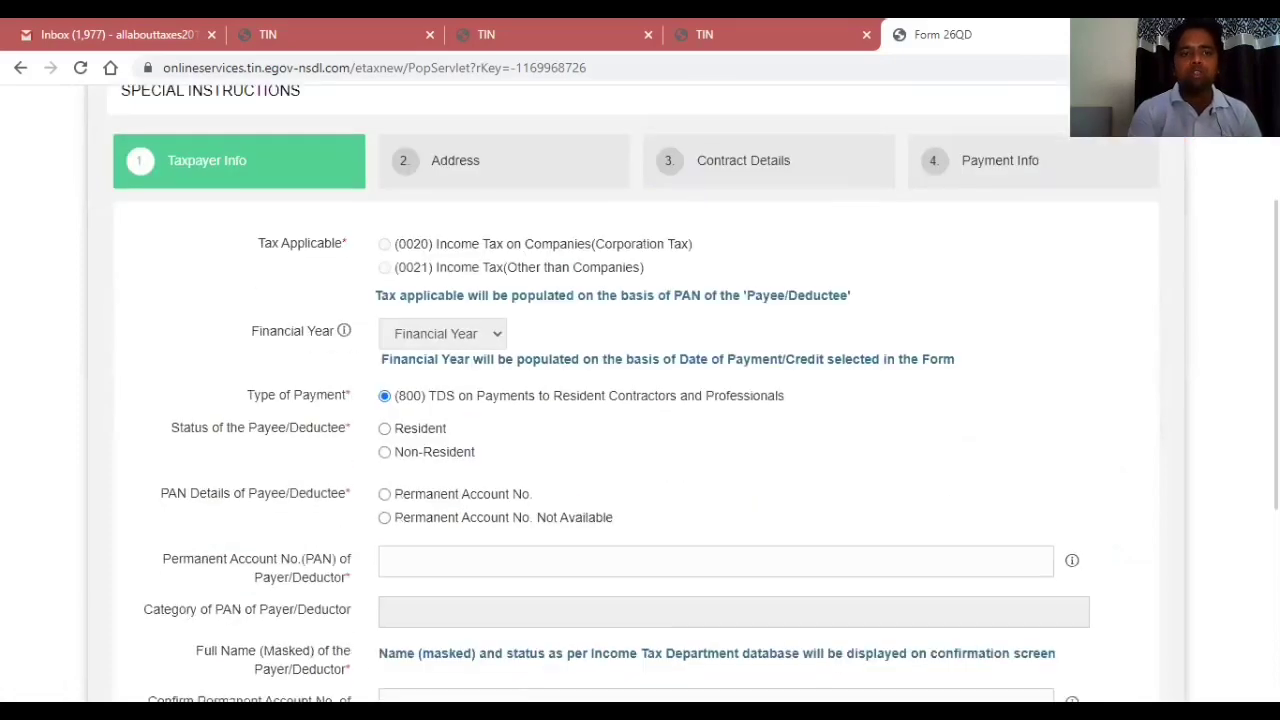
{"action": "scroll", "coordinate": [640, 400], "scroll_direction": "down", "scroll_amount": 1}
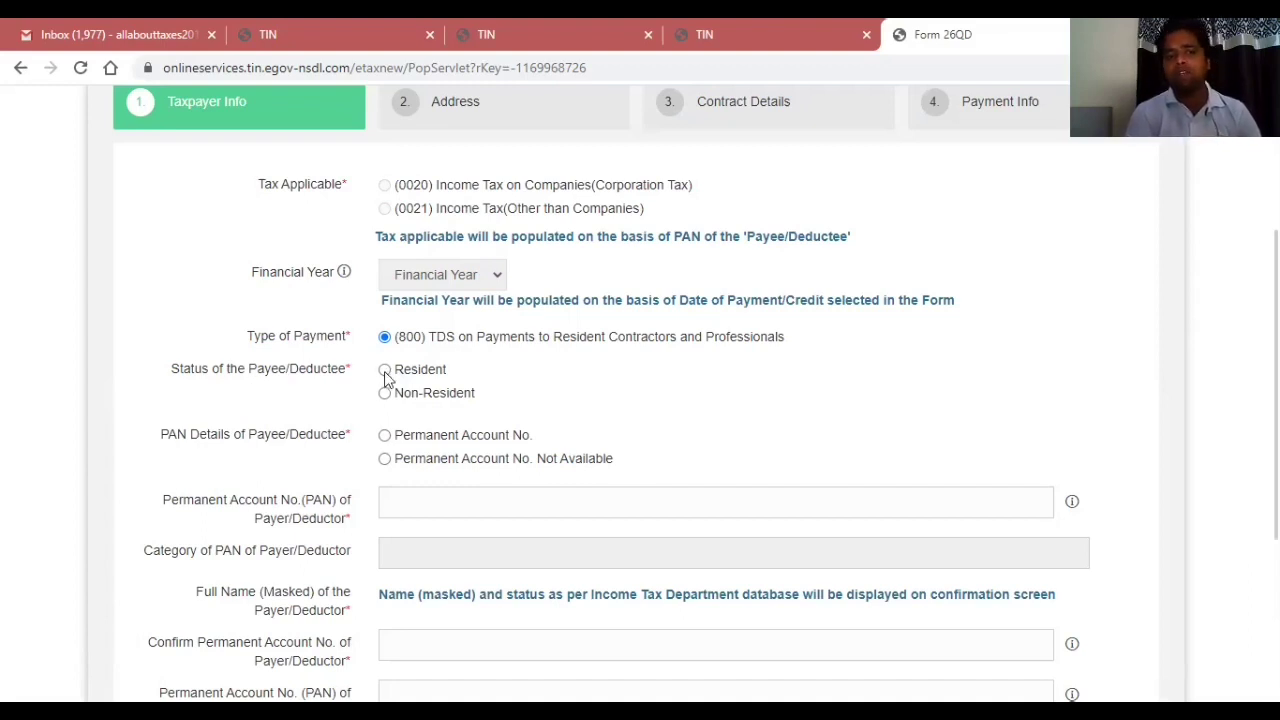
{"action": "left_click", "coordinate": [385, 370]}
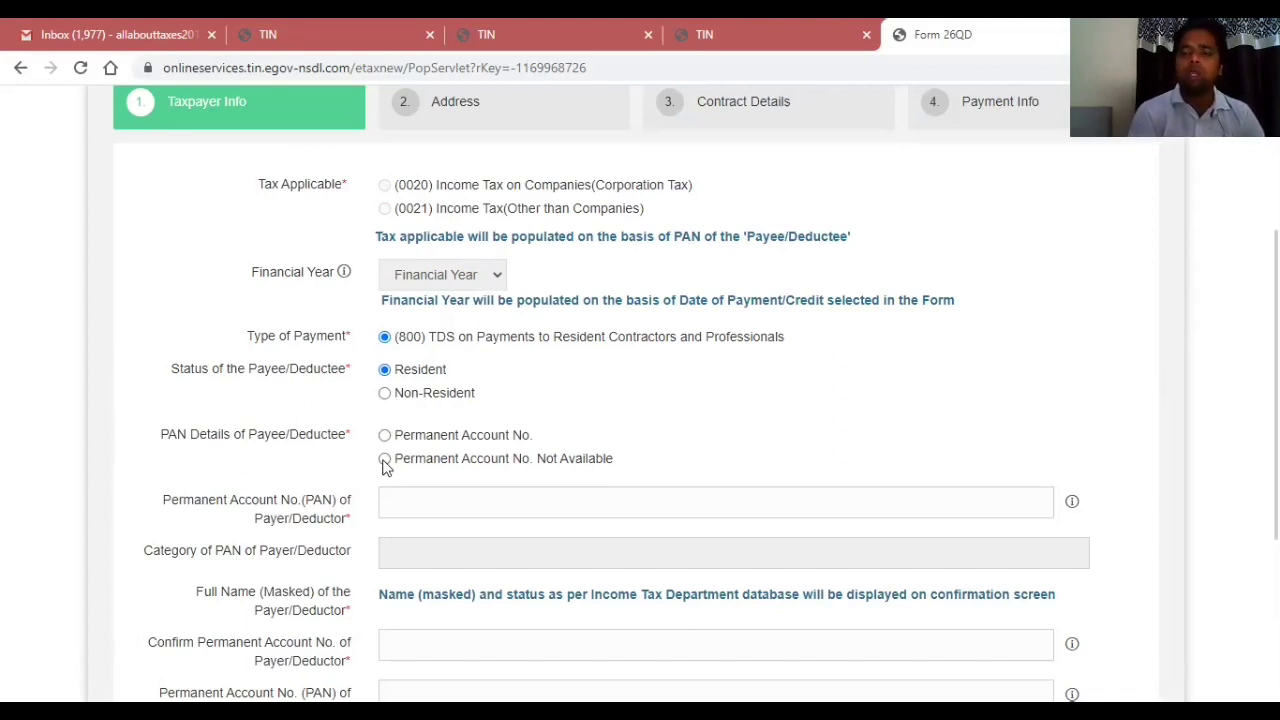
{"action": "scroll", "coordinate": [786, 229], "scroll_direction": "down", "scroll_amount": 2}
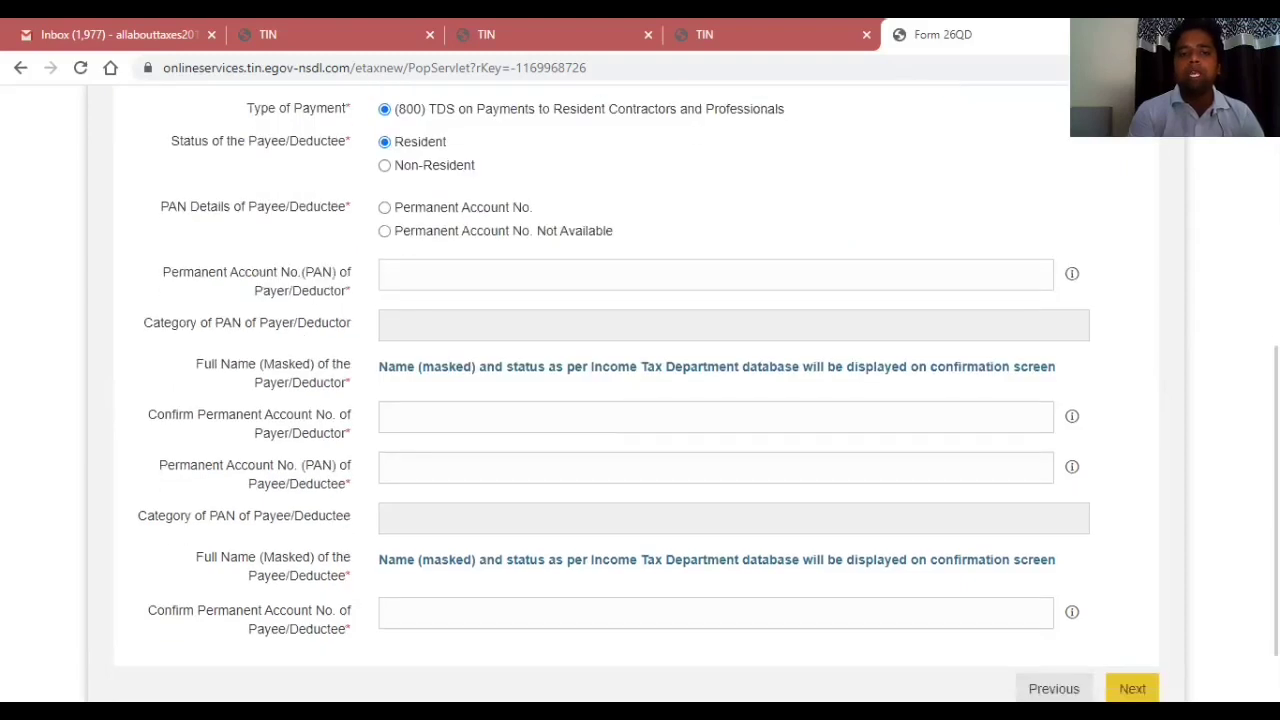
Keep the payee-has-PAN option and enter the payer's PAN.
{"action": "left_click", "coordinate": [385, 232]}
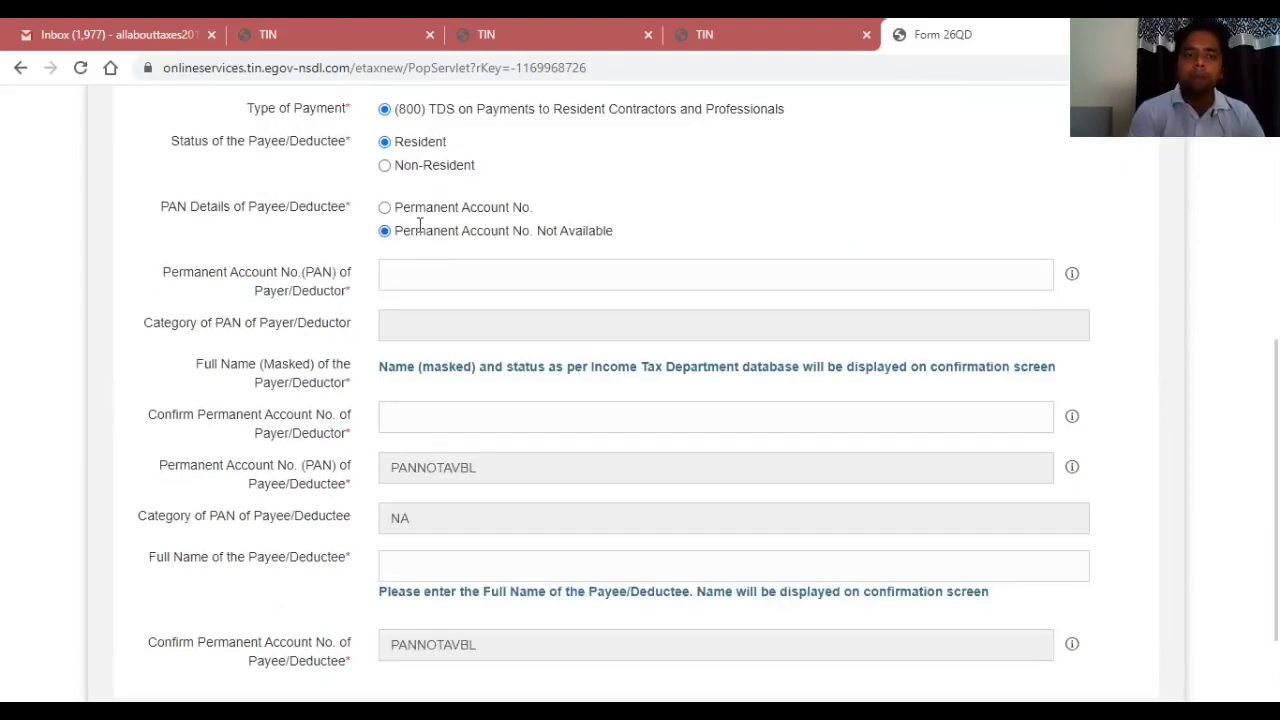
{"action": "left_click", "coordinate": [385, 209]}
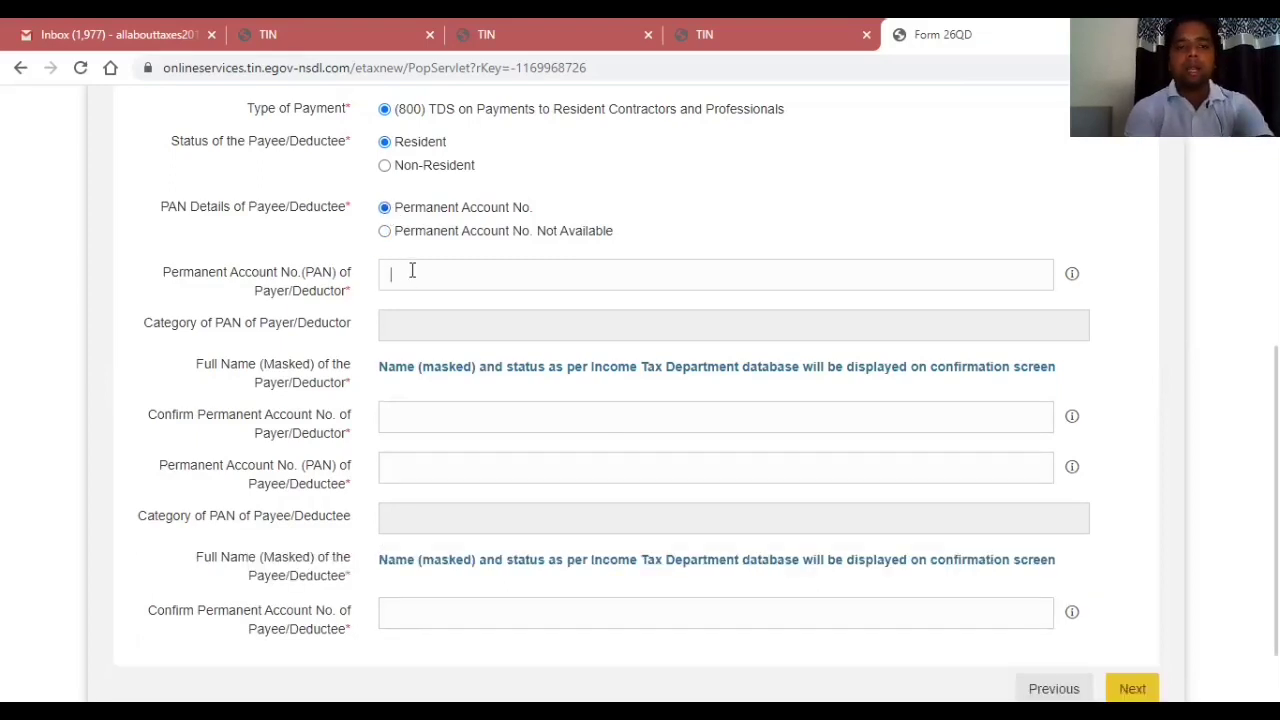
{"action": "type", "text": "ACKE"}
{"action": "key", "text": "BackSpace"}
{"action": "key", "text": "BackSpace"}
{"action": "key", "text": "BackSpace"}
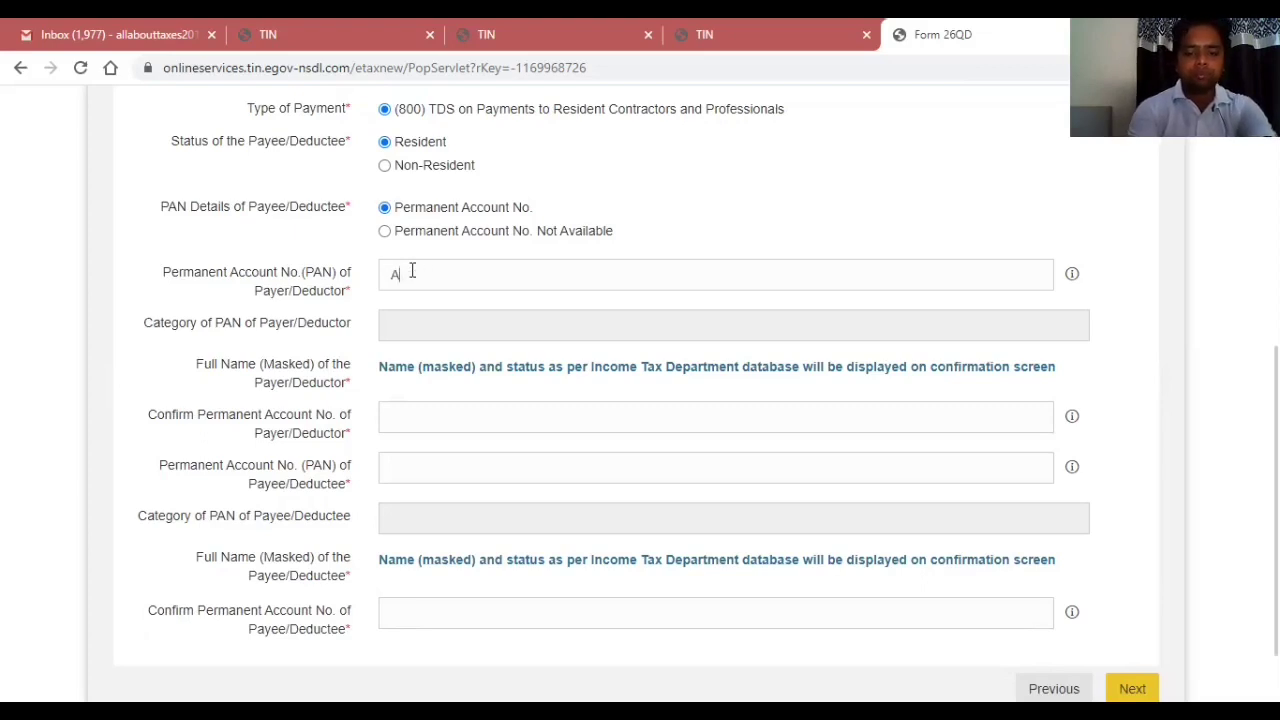
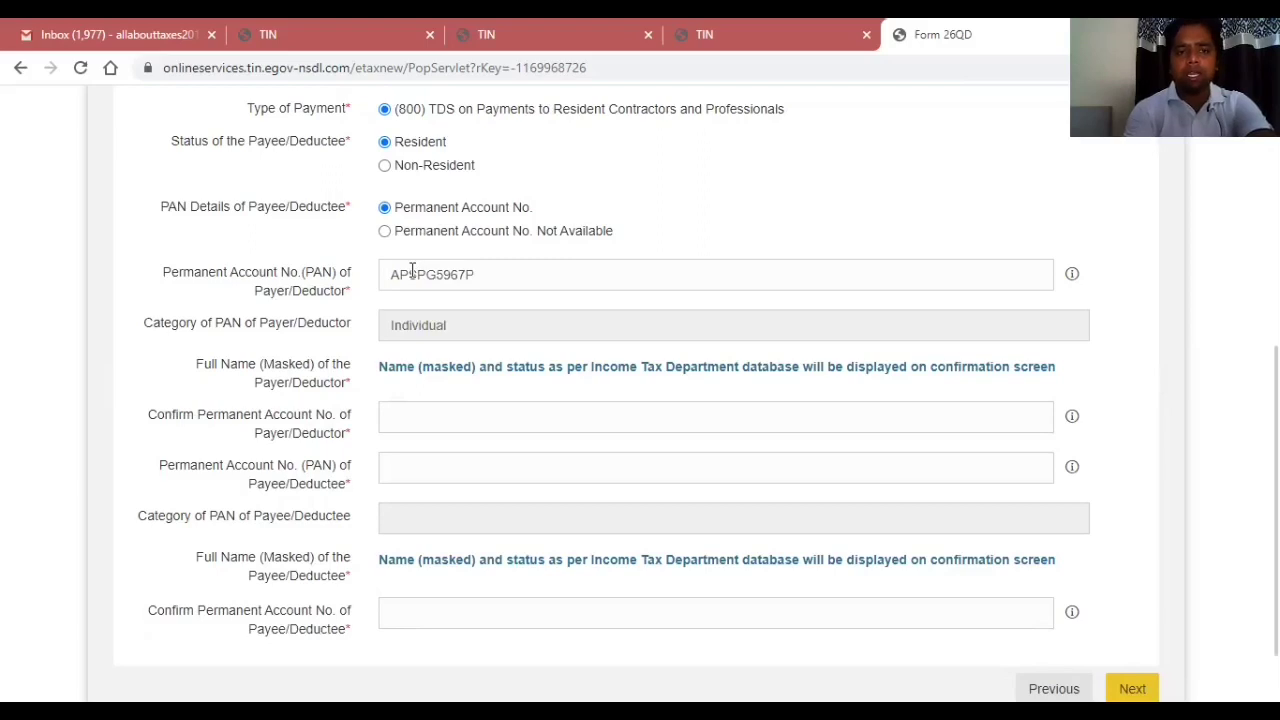
{"action": "key", "text": "Tab"}
{"action": "key", "text": "Tab"}
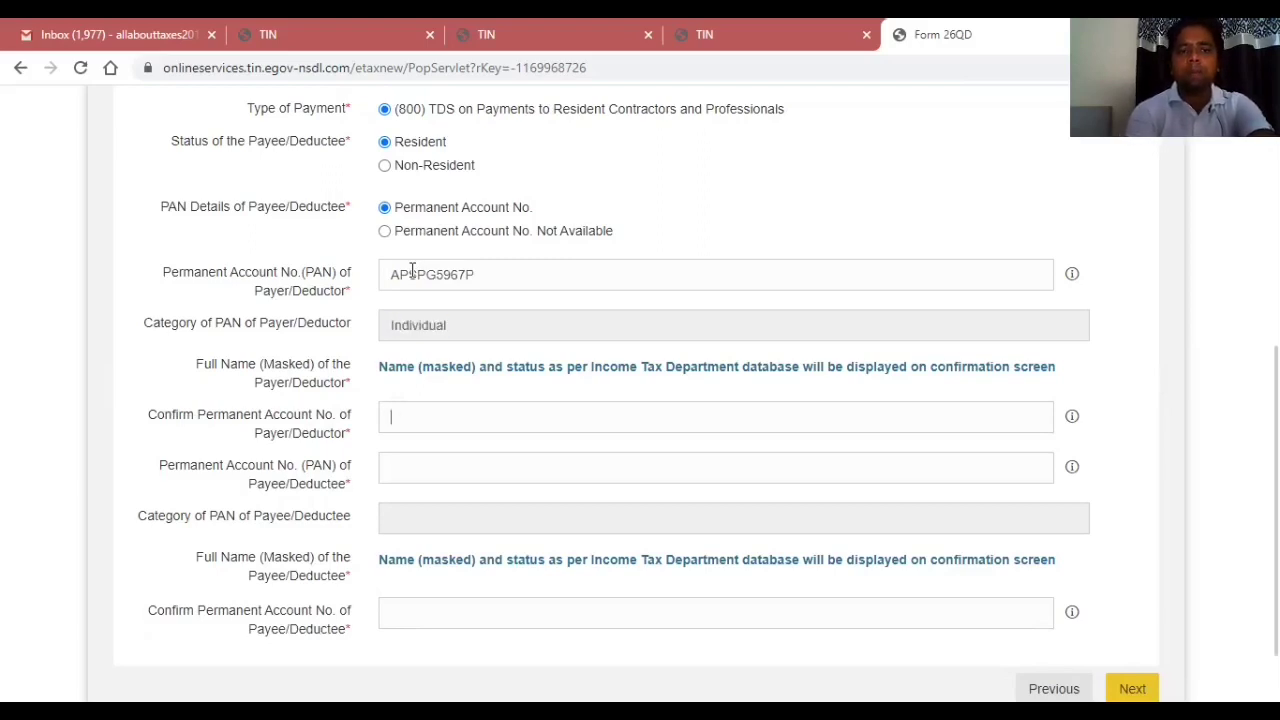
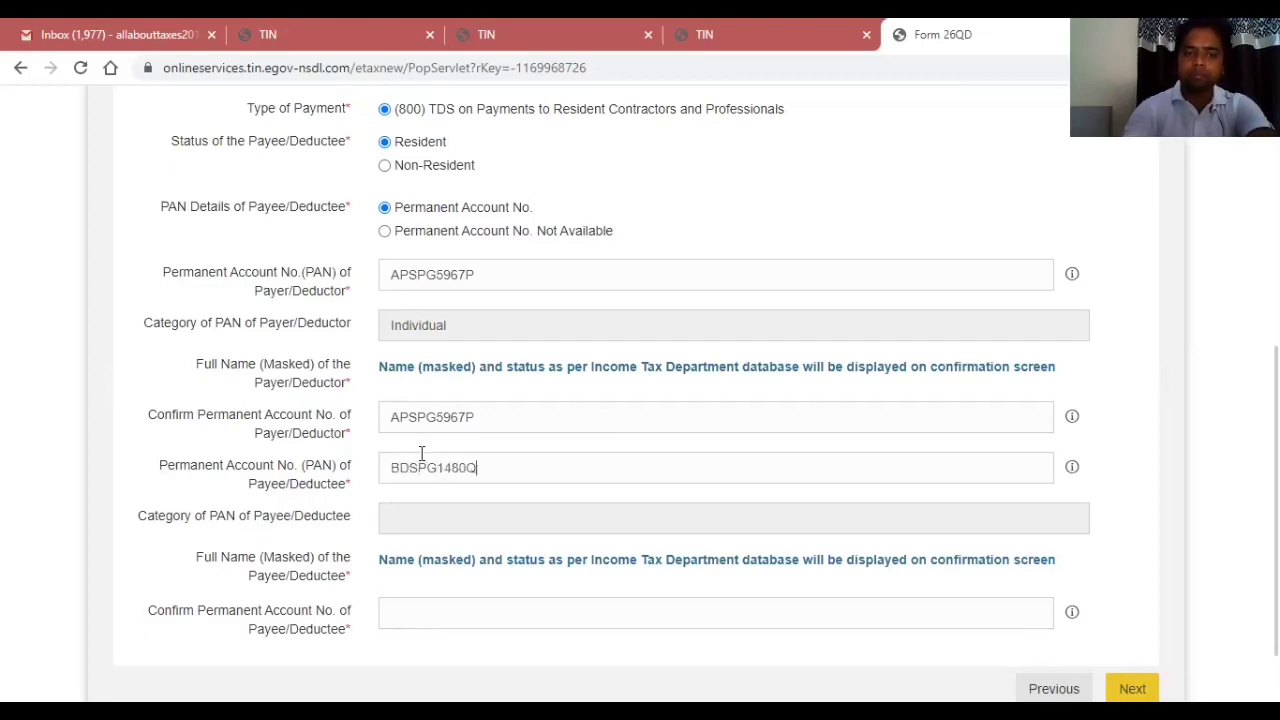
Enter and confirm the payee's PAN, then advance to the Address step.
{"action": "key", "text": "Tab"}
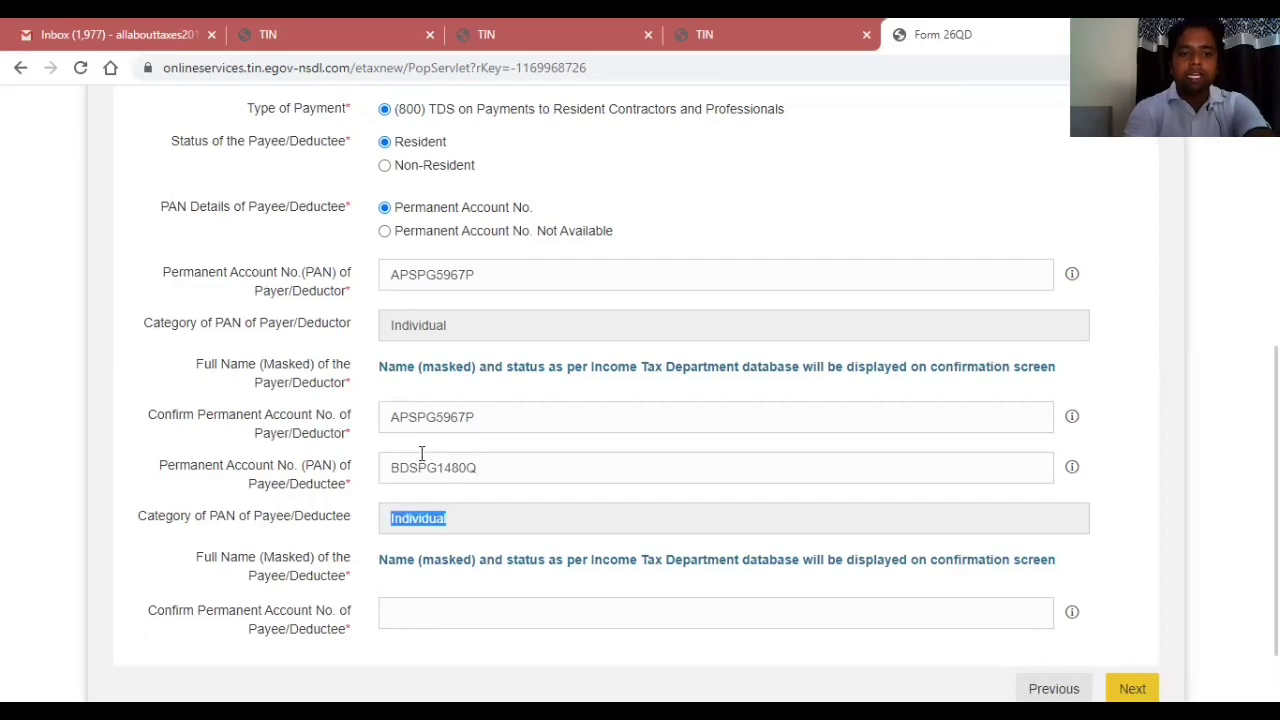
{"action": "key", "text": "Tab"}
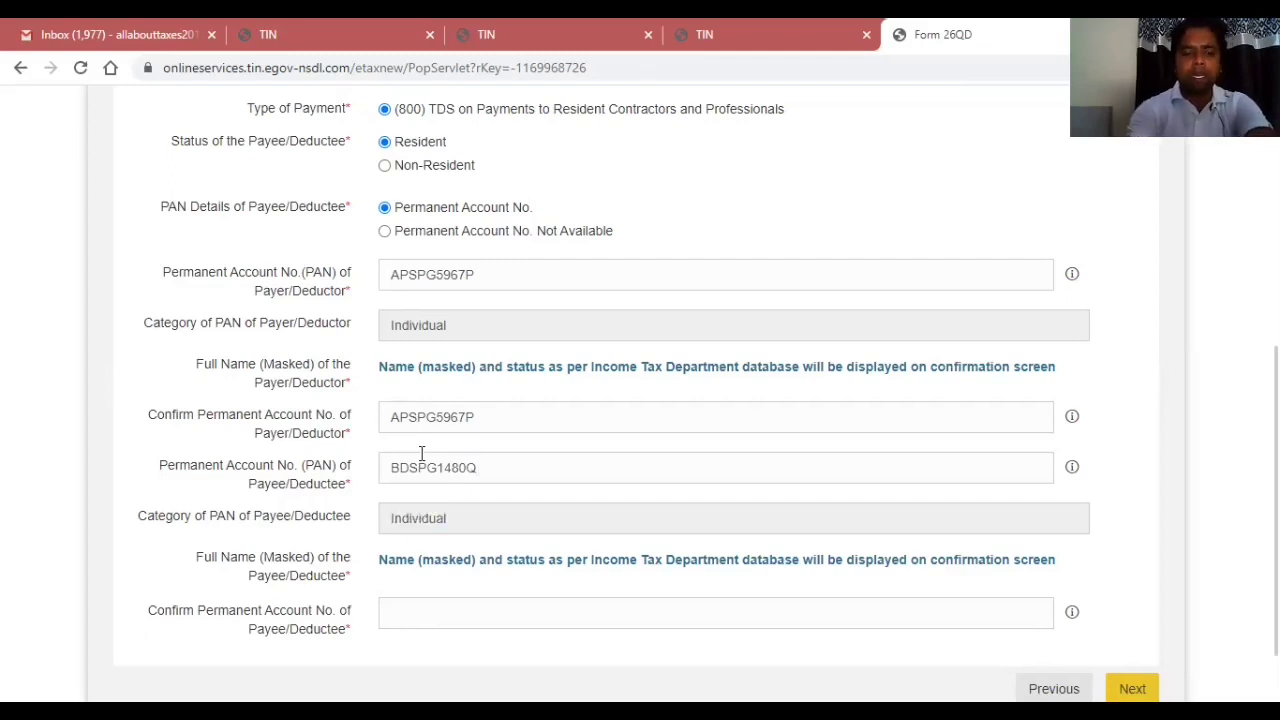
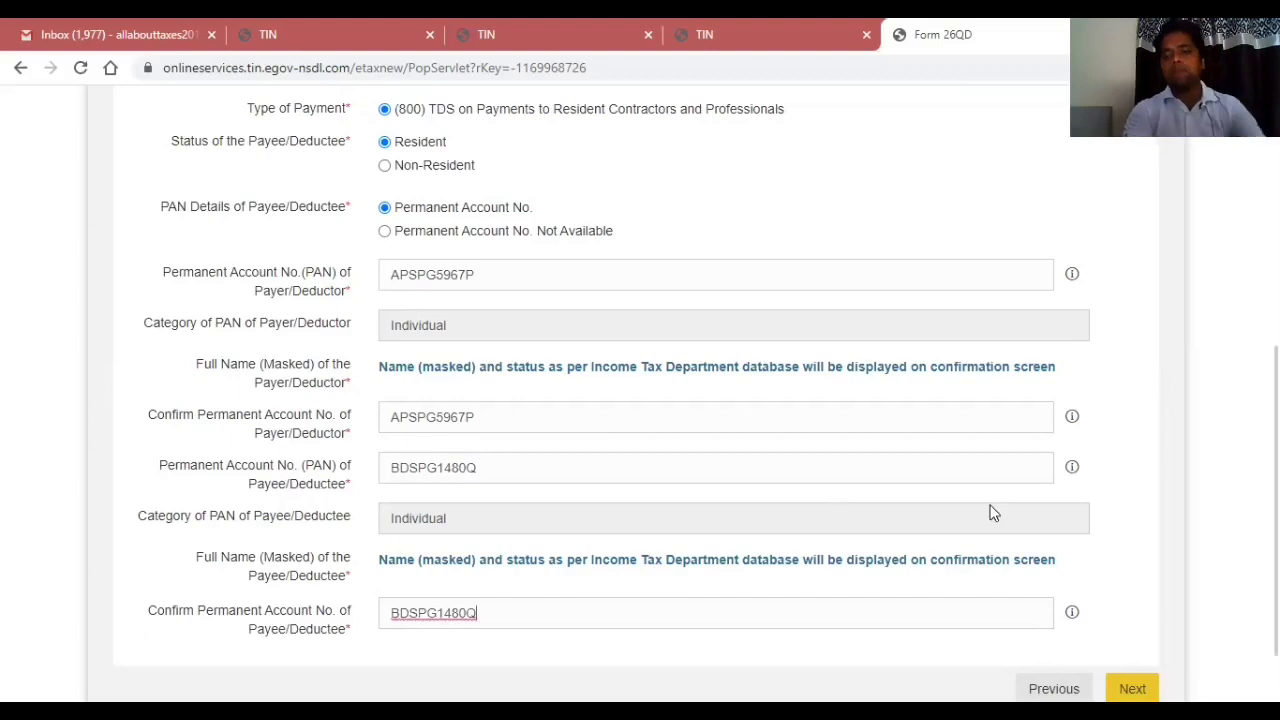
{"action": "left_click", "coordinate": [1143, 543]}
{"action": "scroll", "coordinate": [640, 400], "scroll_direction": "down", "scroll_amount": 2}
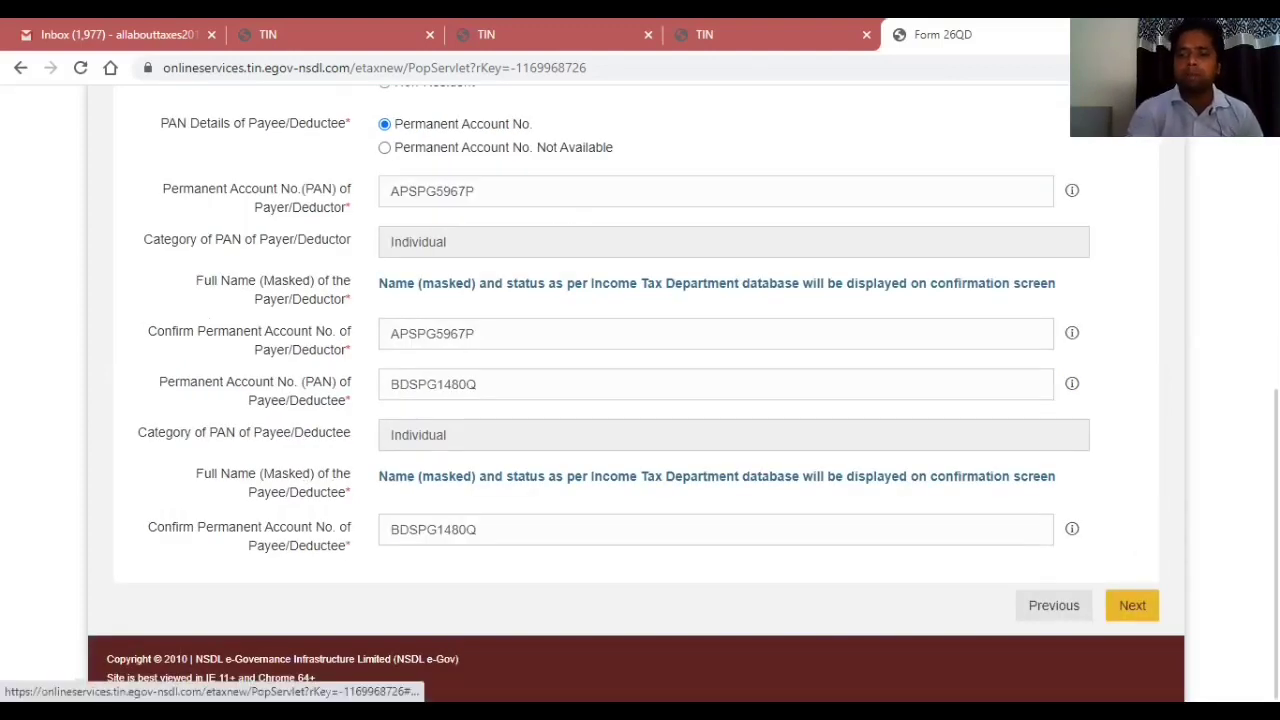
{"action": "left_click", "coordinate": [1132, 605]}
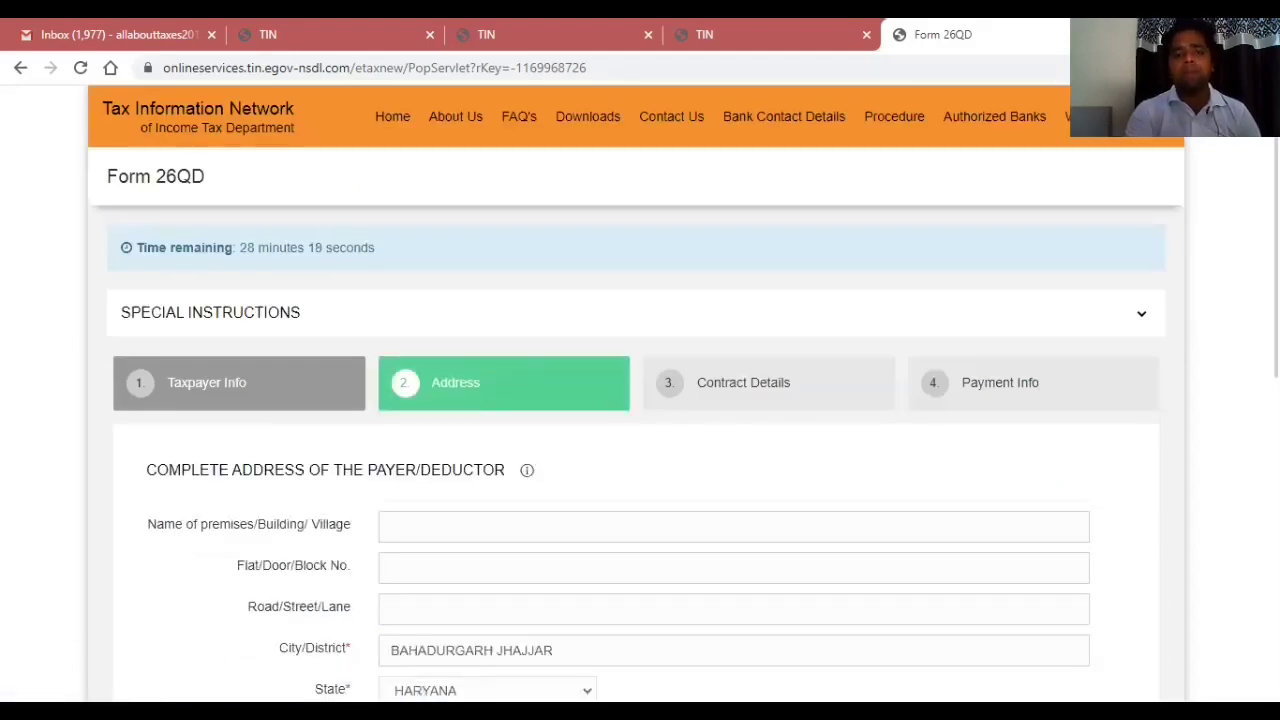
Fill the payer's address: premises ALL ABOUT TAXES, flat 123, street SECTOR 14.
{"action": "scroll", "coordinate": [640, 400], "scroll_direction": "down", "scroll_amount": 3}
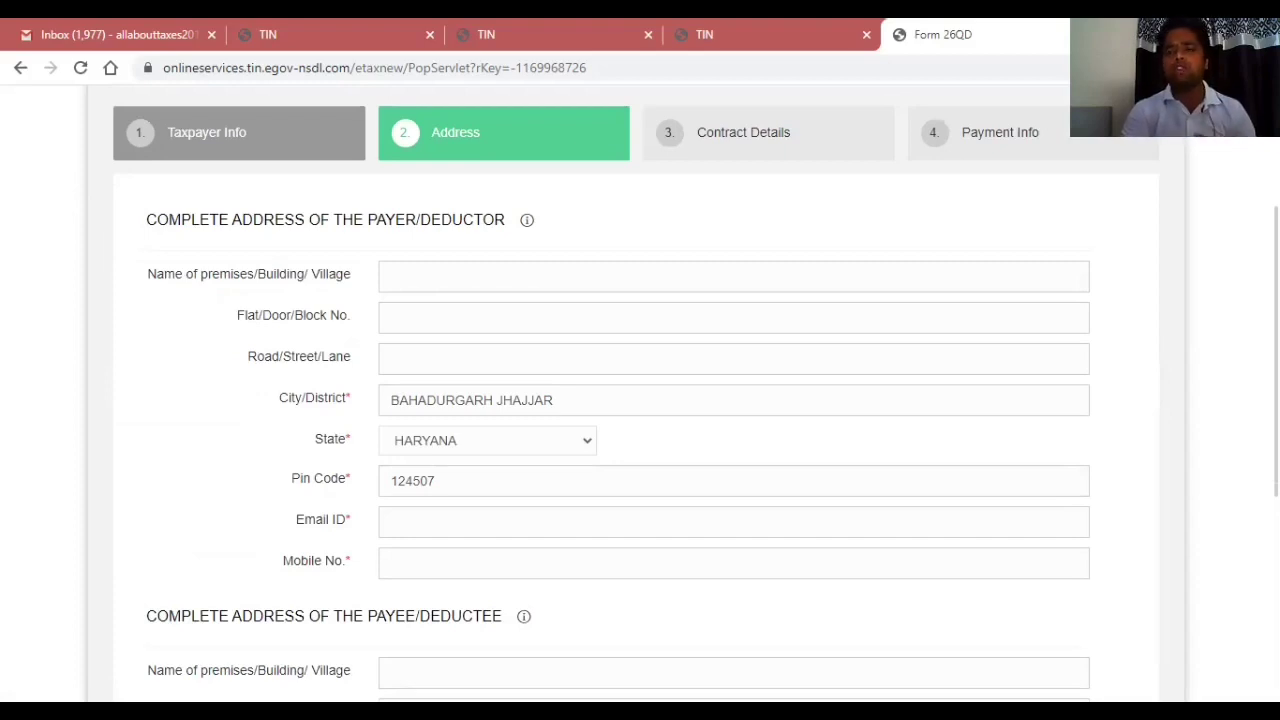
{"action": "left_click", "coordinate": [605, 289]}
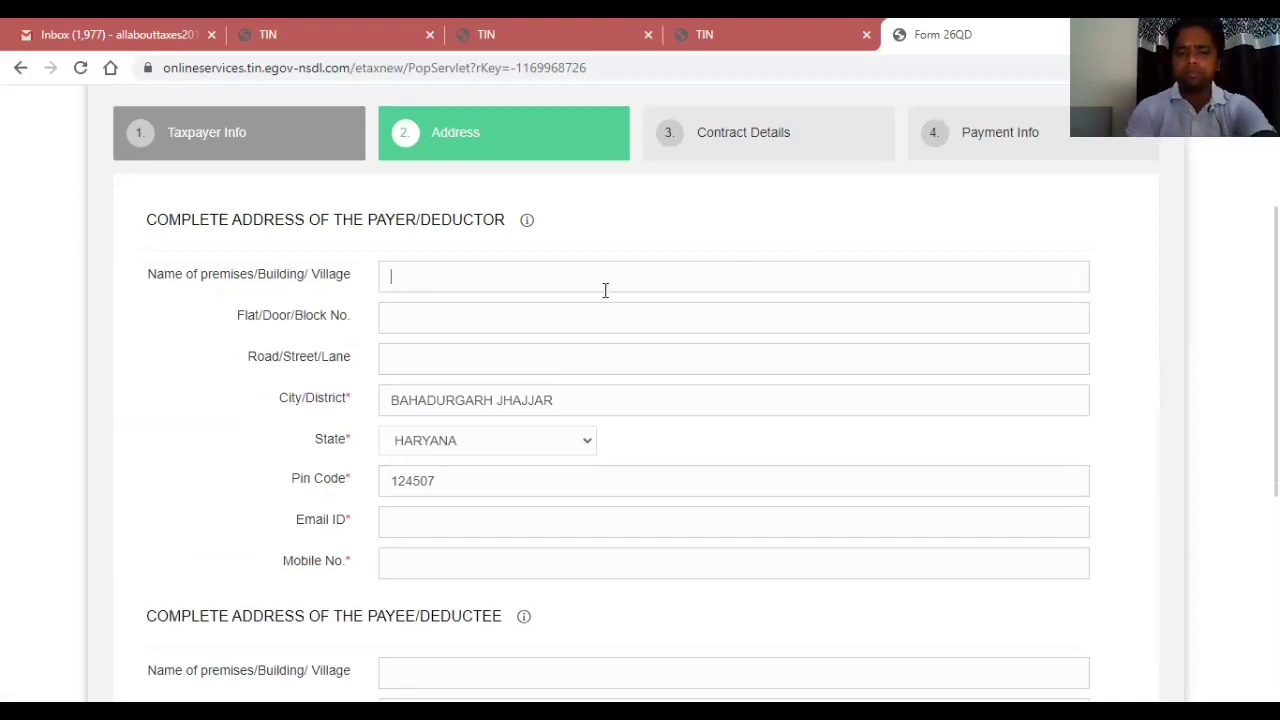
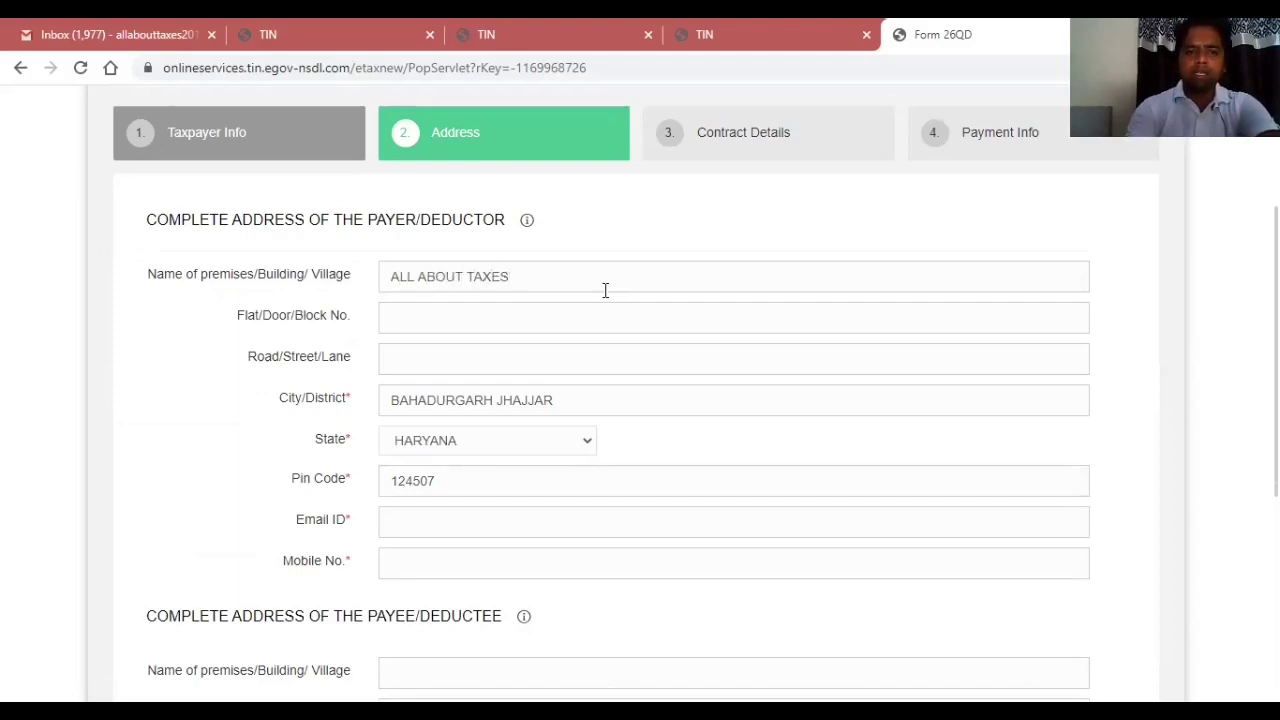
{"action": "key", "text": "Tab"}
{"action": "key", "text": "Tab"}
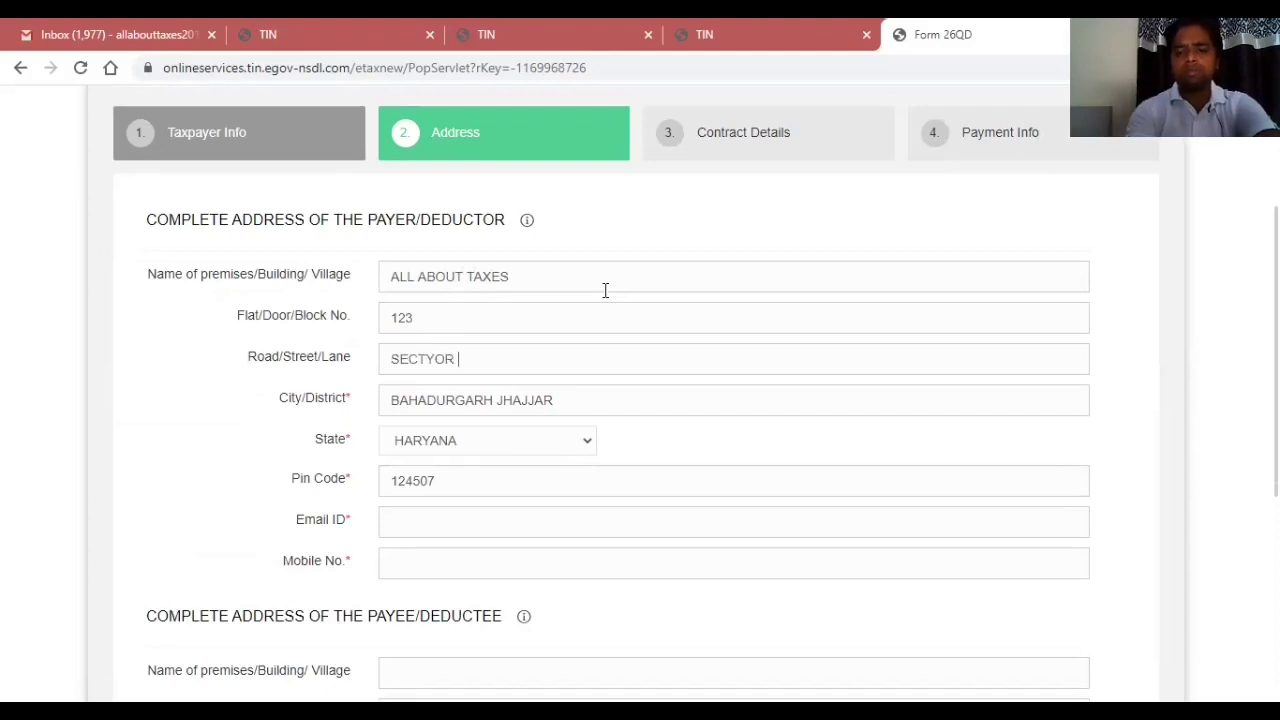
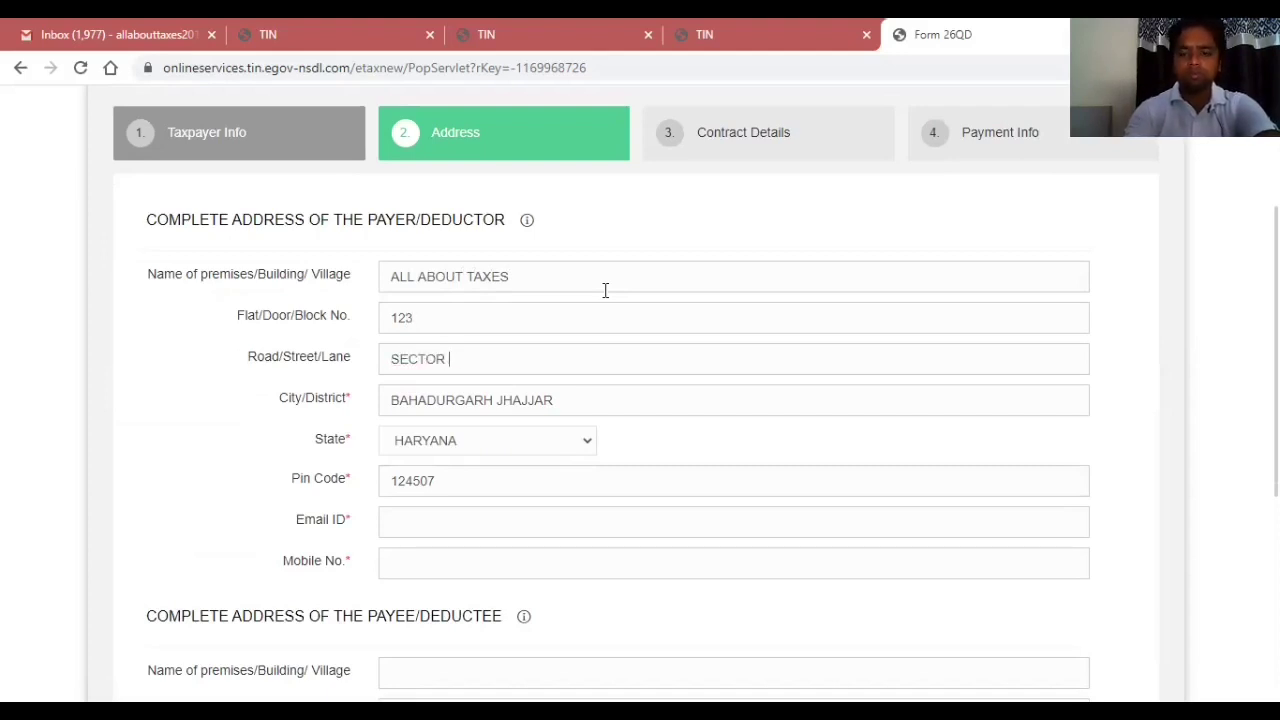
{"action": "key", "text": "Tab"}
Enter the payer's e-mail address and mobile number, then continue in the form.
{"action": "key", "text": "Tab"}
{"action": "key", "text": "Tab"}
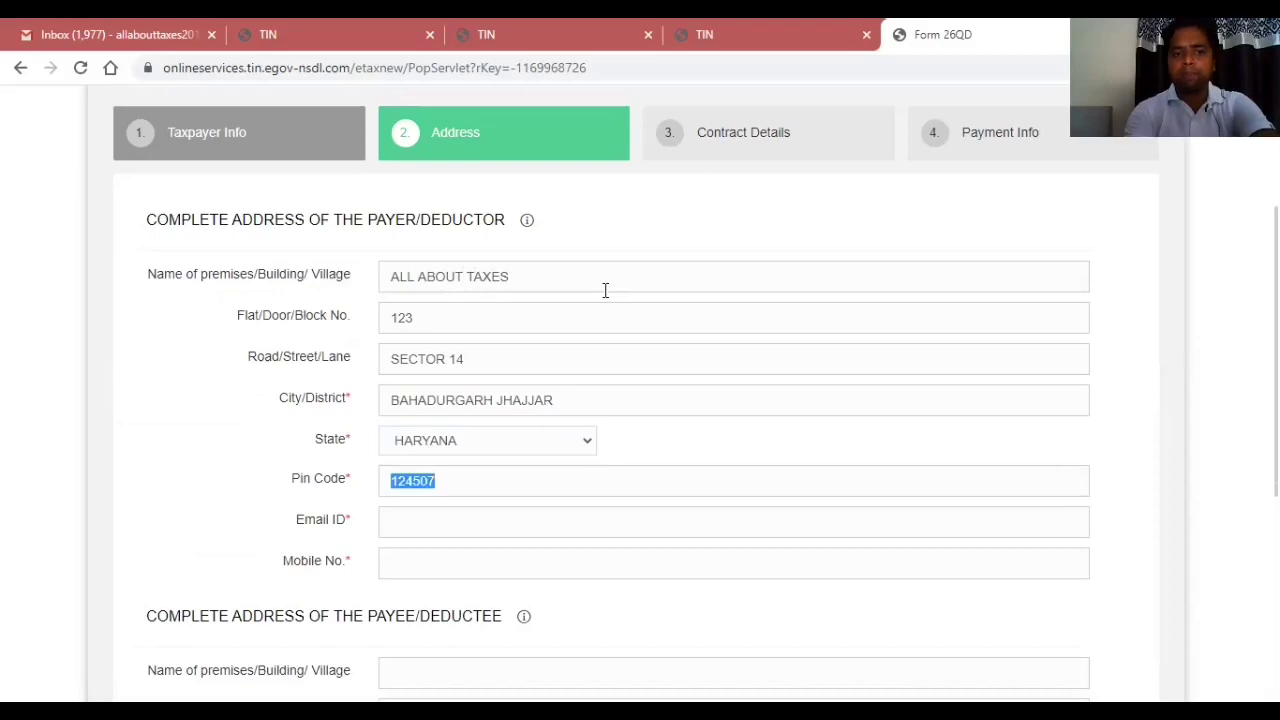
{"action": "key", "text": "Tab"}
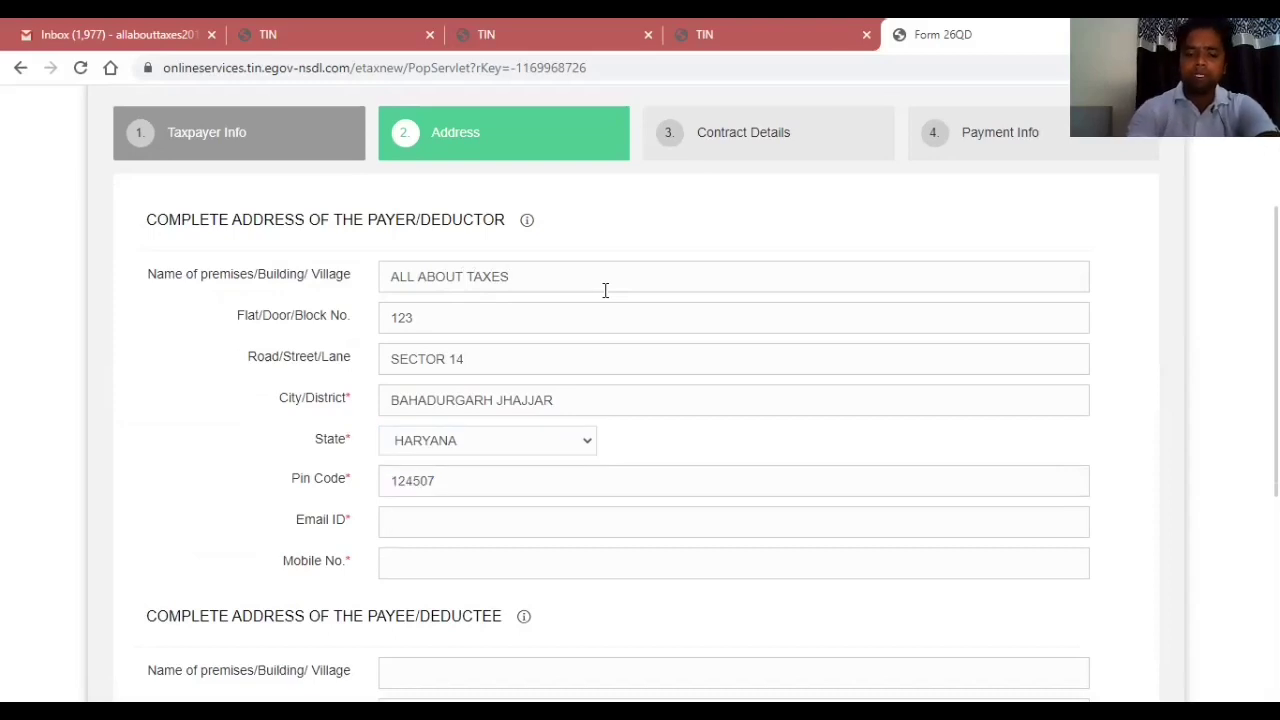
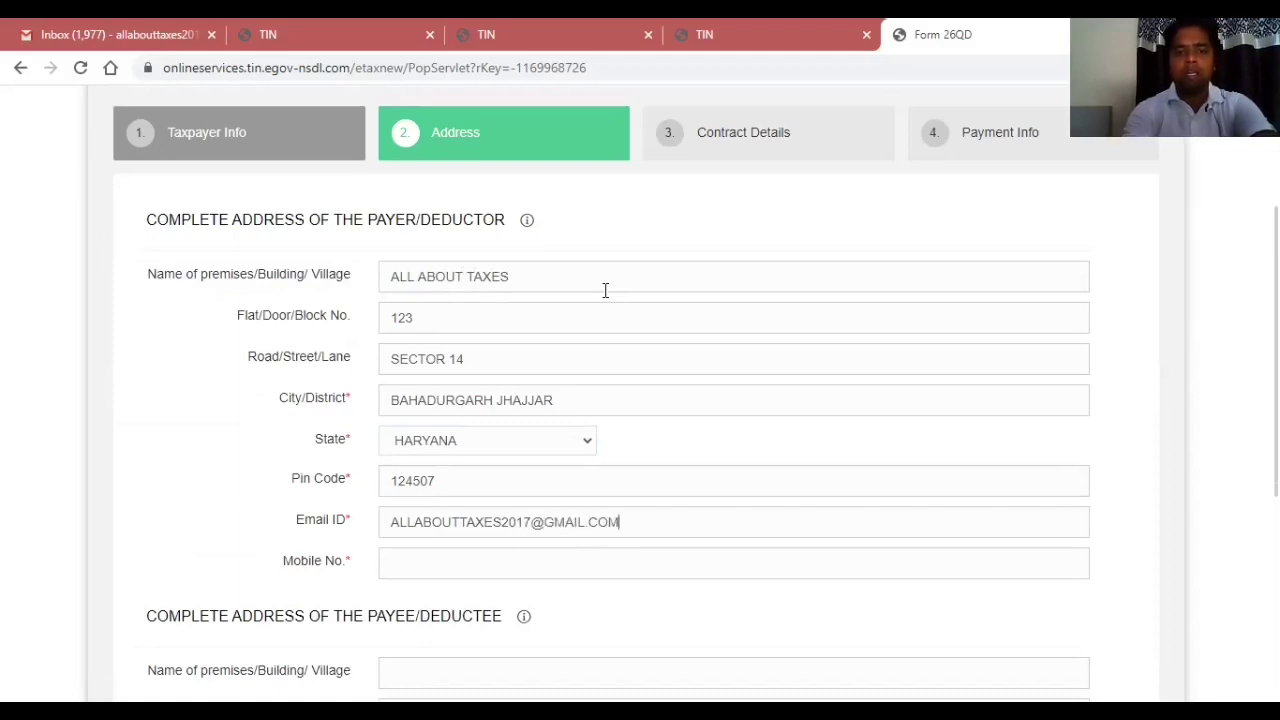
{"action": "key", "text": "Tab"}
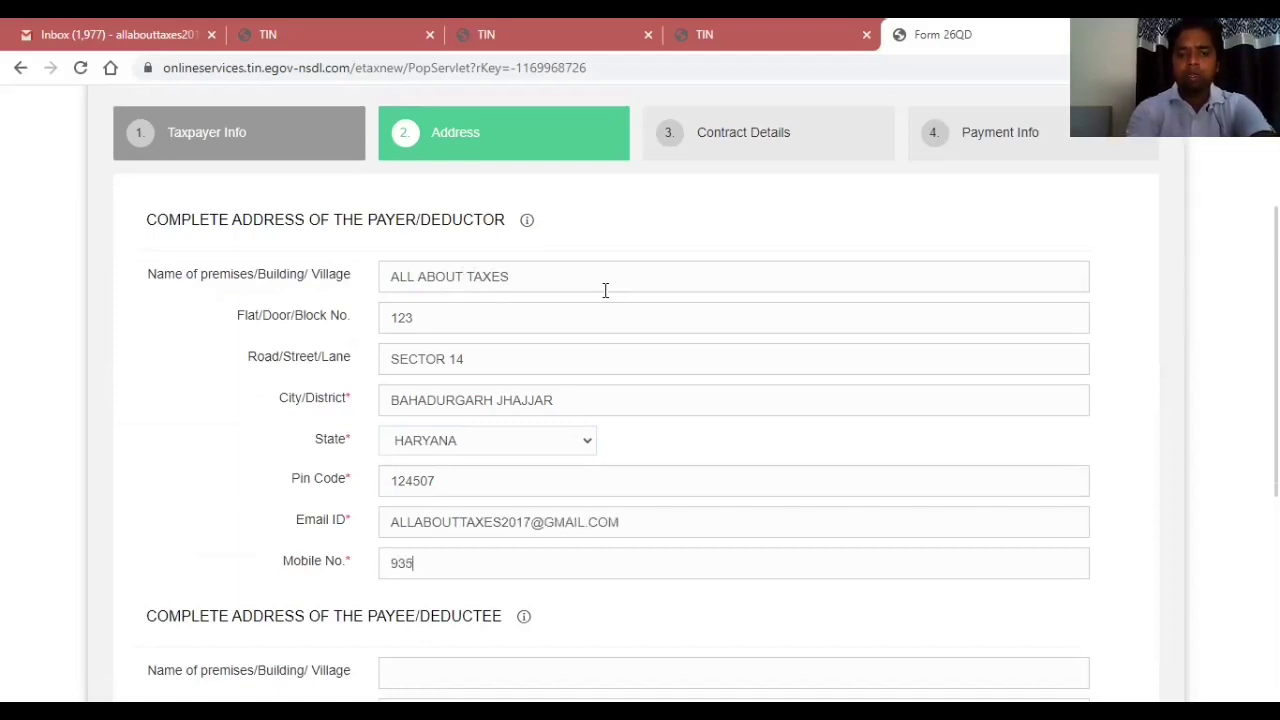
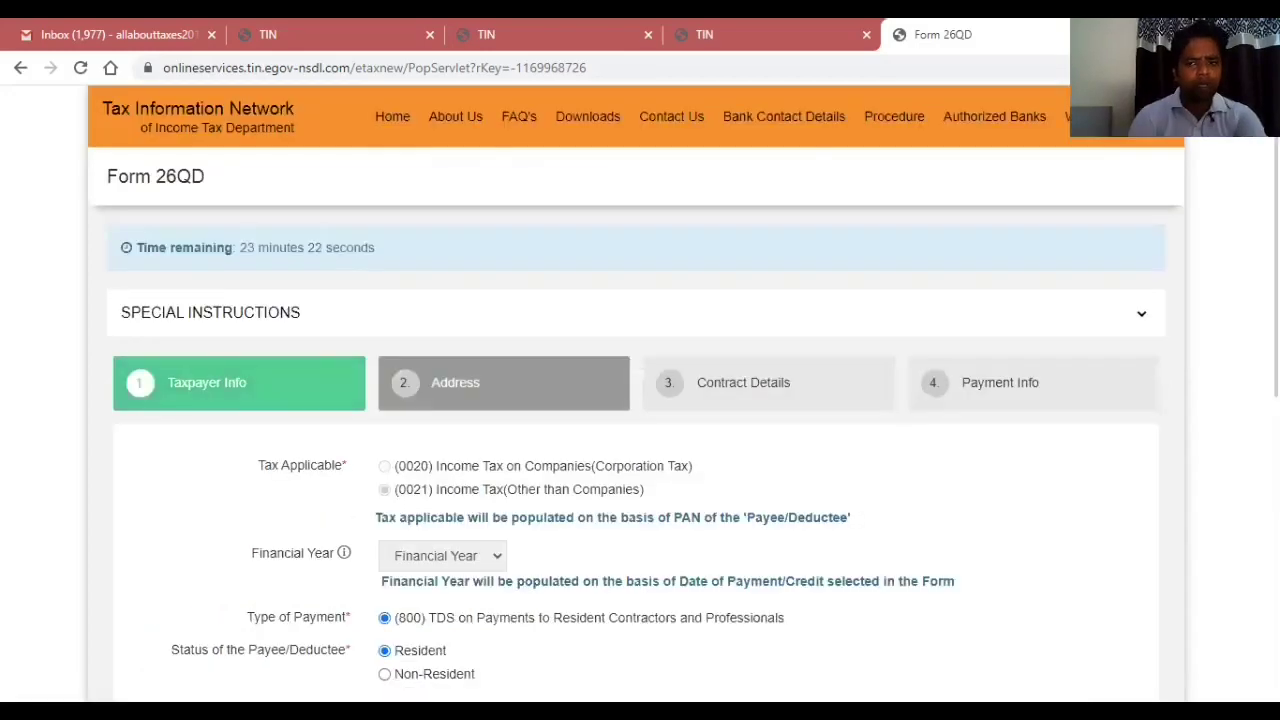
{"action": "scroll", "coordinate": [640, 400], "scroll_direction": "down", "scroll_amount": 4}
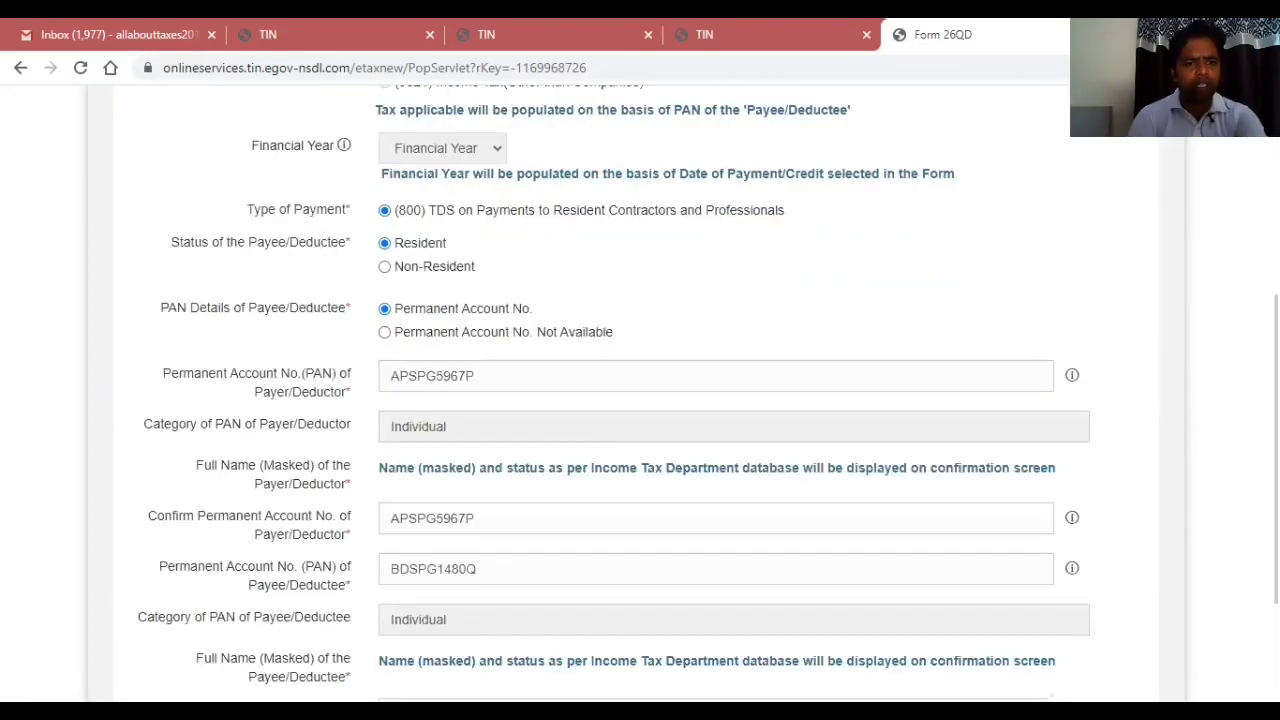
{"action": "scroll", "coordinate": [640, 400], "scroll_direction": "down", "scroll_amount": 1}
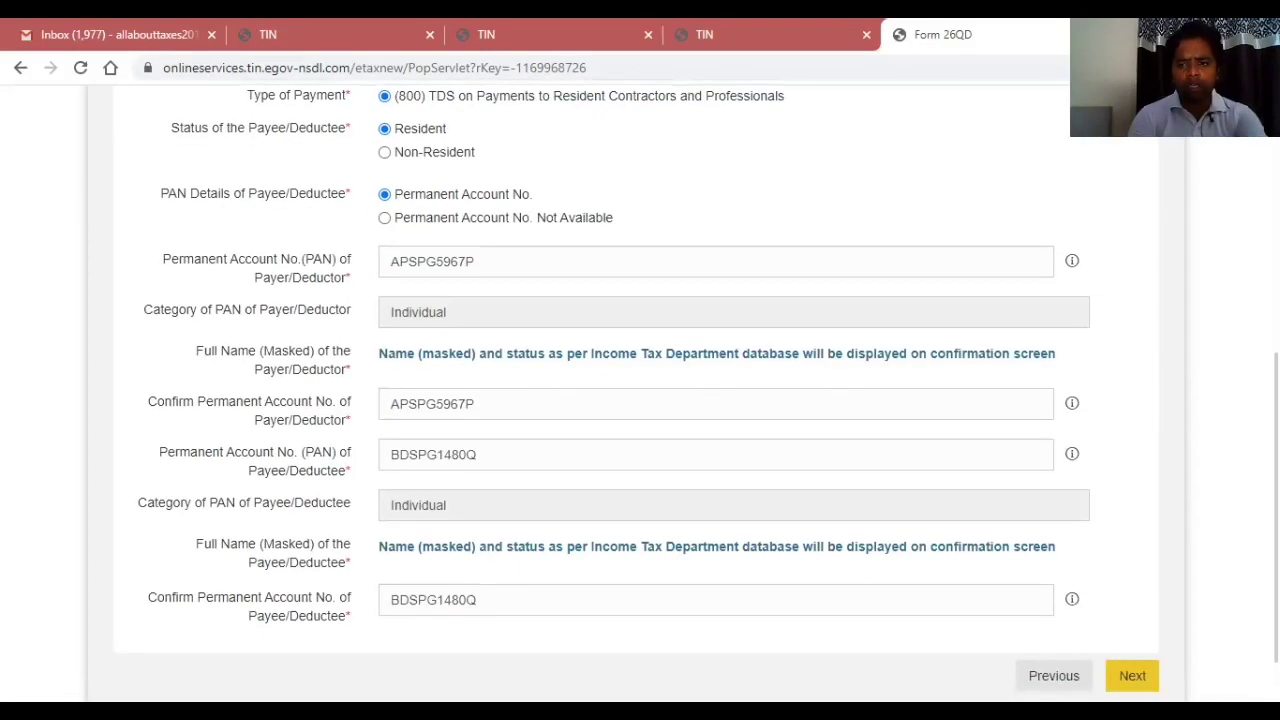
{"action": "left_click", "coordinate": [1132, 675]}
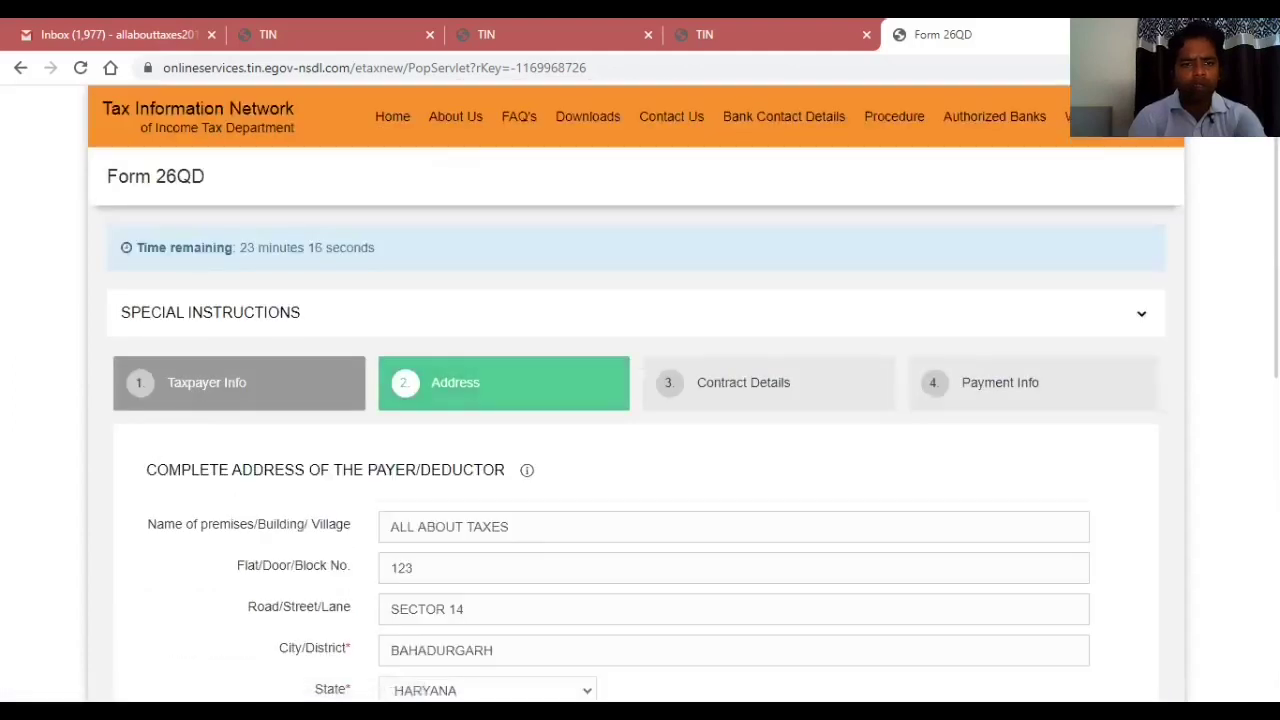
{"action": "scroll", "coordinate": [618, 393], "scroll_direction": "down", "scroll_amount": 1}
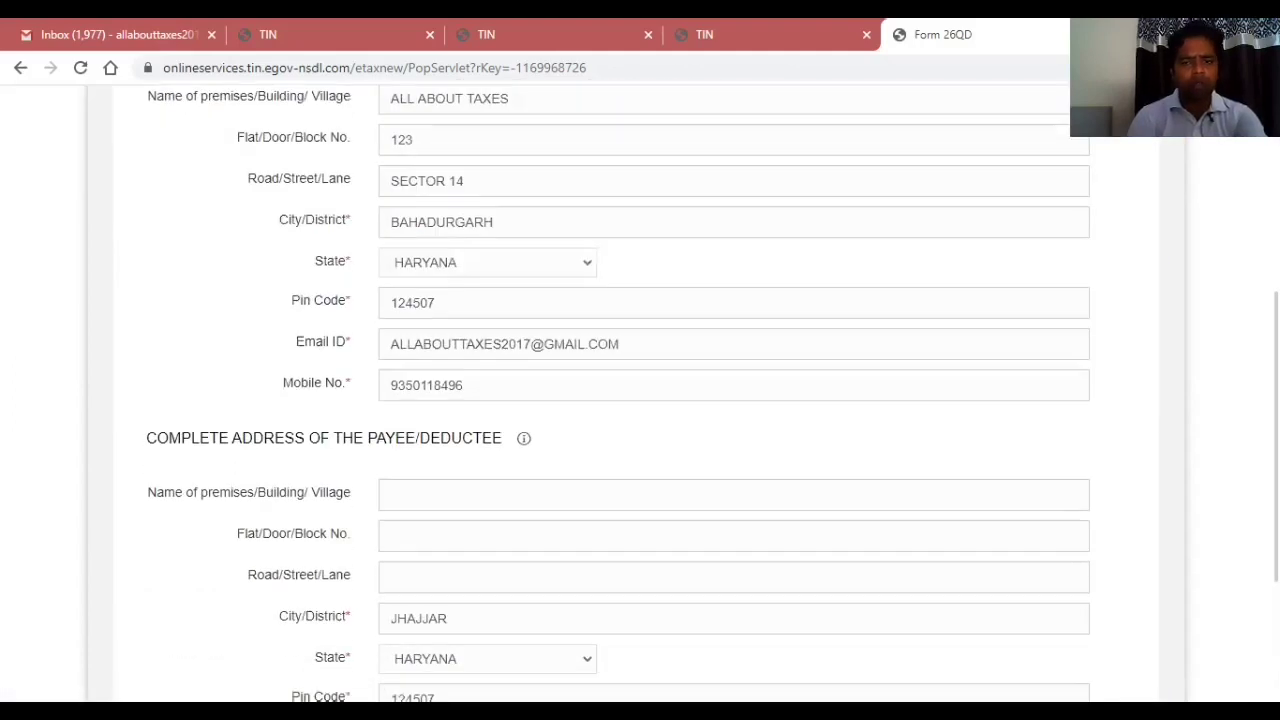
Fill the payee's address: premises ABC, flat 456, street SECTOR 15.
{"action": "left_click", "coordinate": [457, 492]}
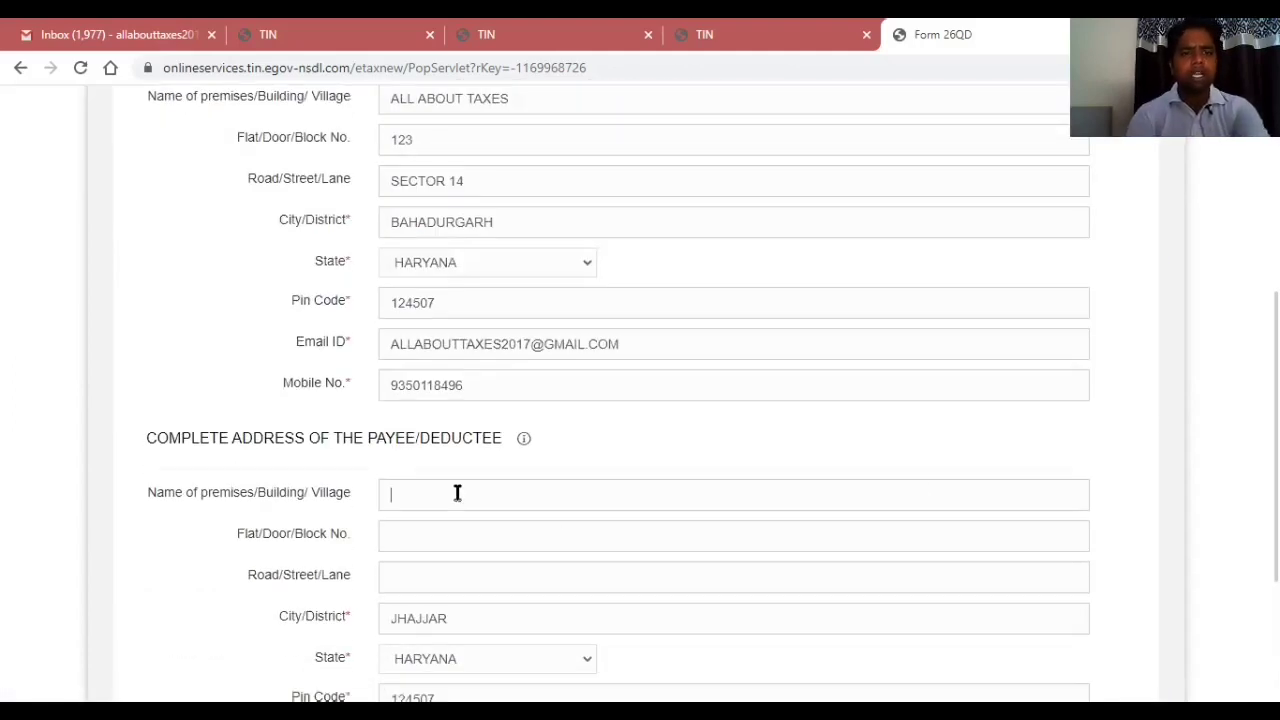
{"action": "type", "text": "AL"}
{"action": "key", "text": "BackSpace"}
{"action": "key", "text": "BackSpace"}
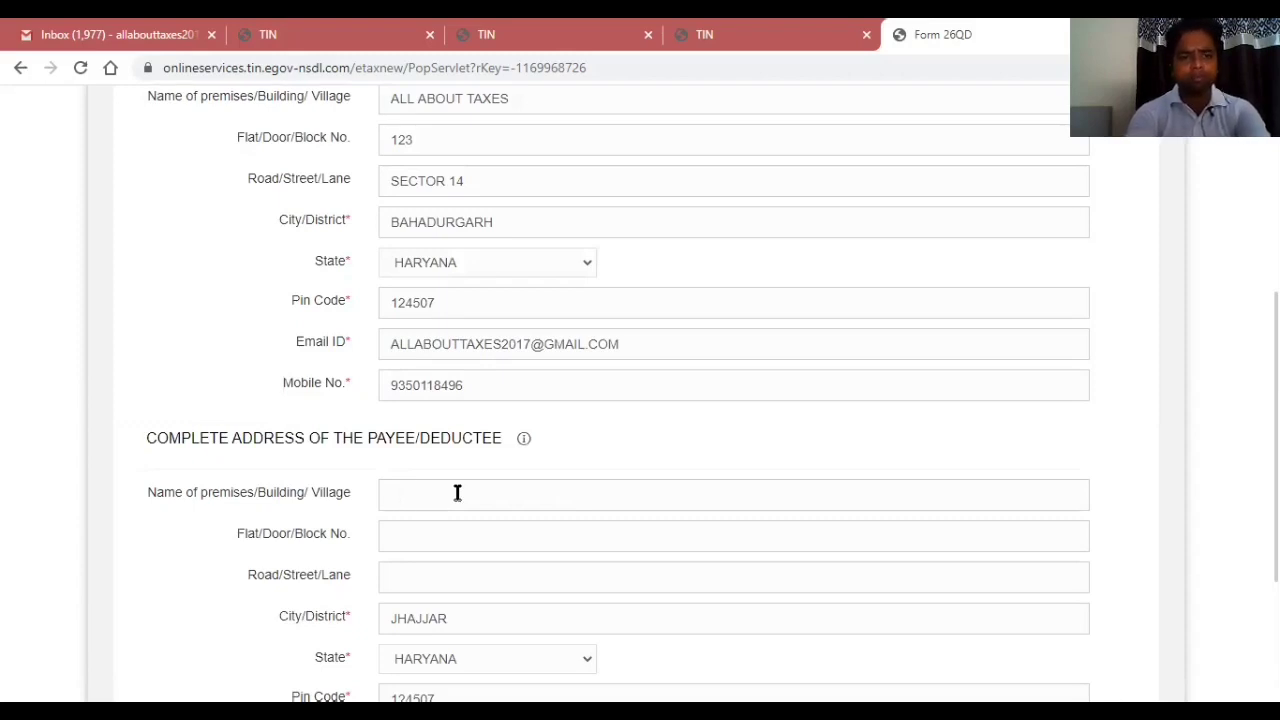
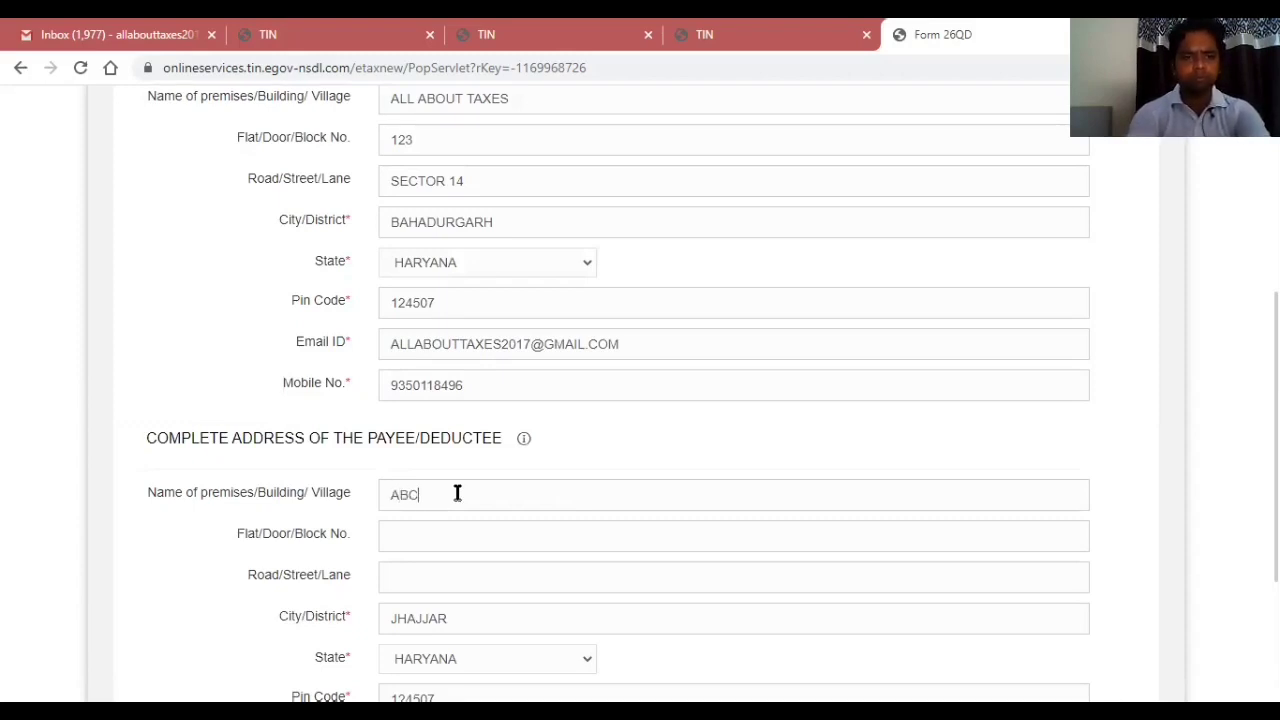
{"action": "key", "text": "Tab"}
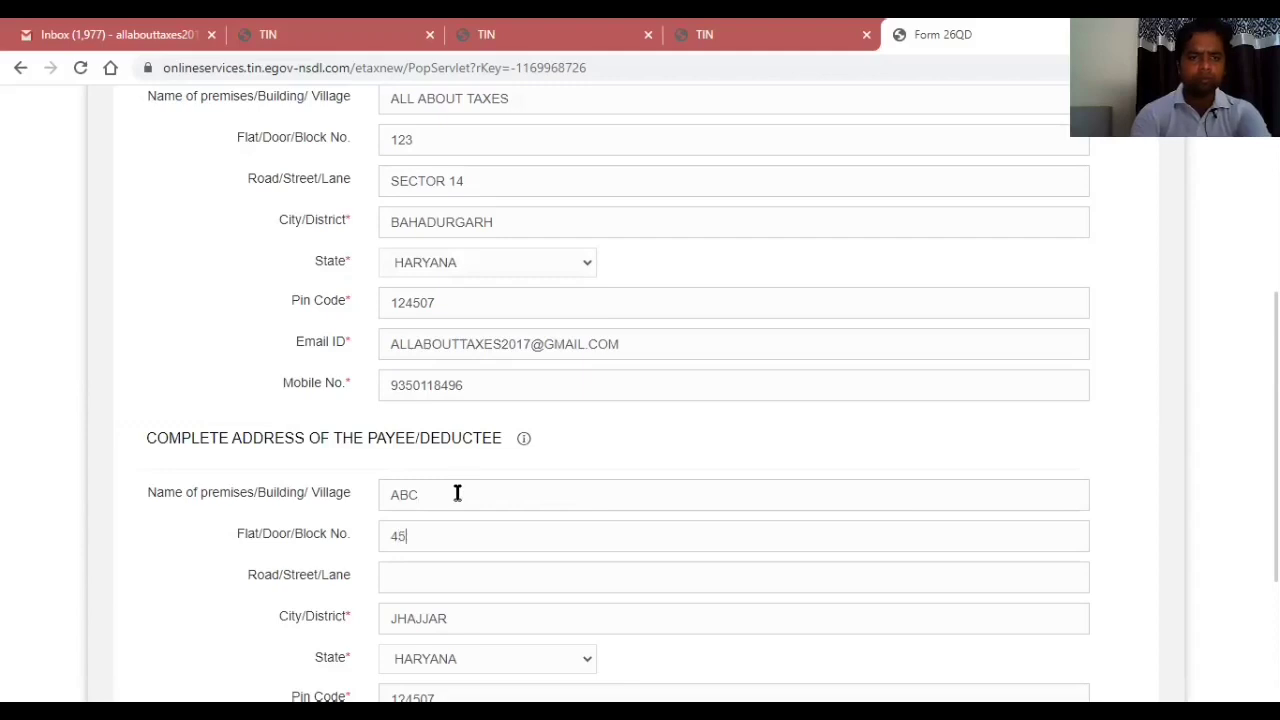
{"action": "key", "text": "Tab"}
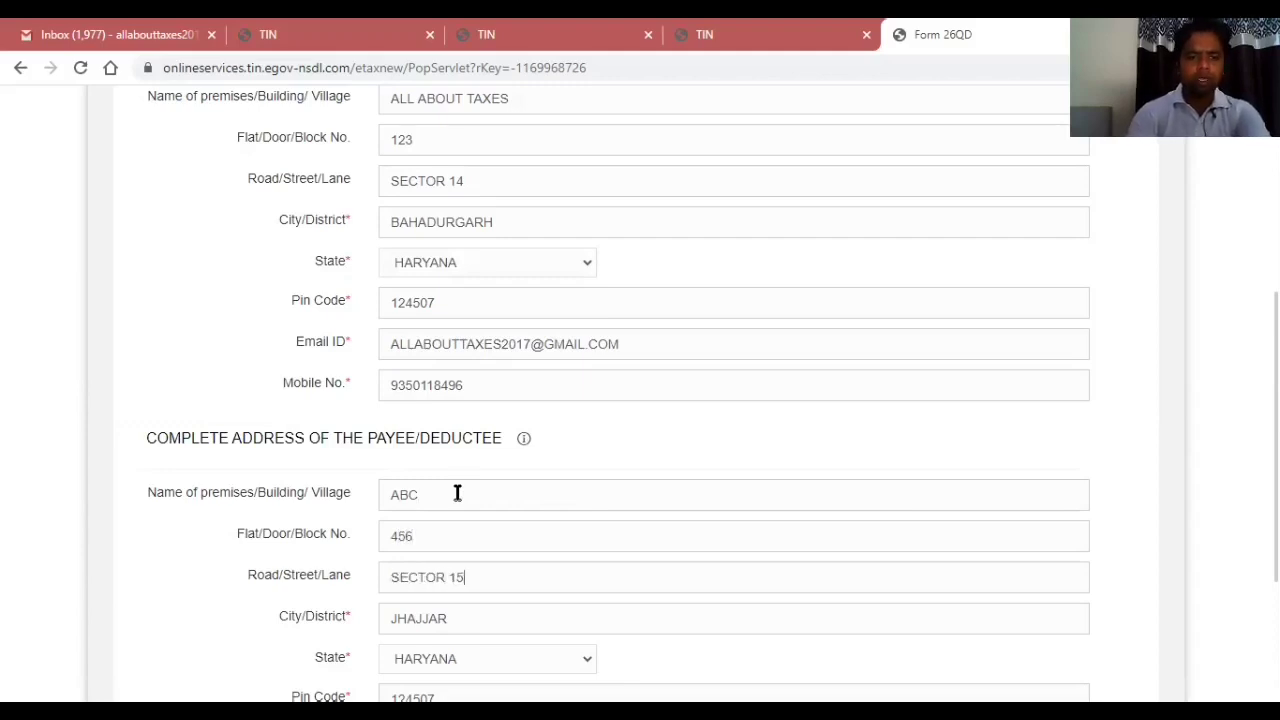
{"action": "key", "text": "Tab"}
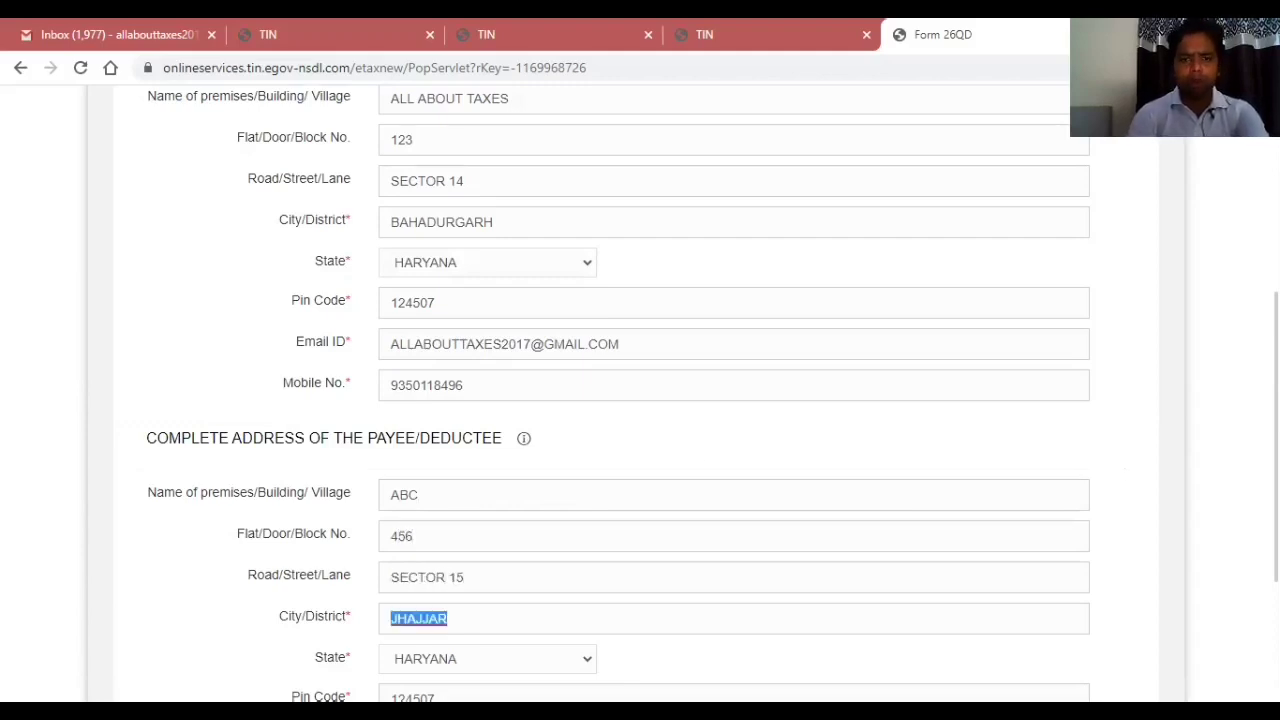
{"action": "scroll", "coordinate": [640, 400], "scroll_direction": "down", "scroll_amount": 3}
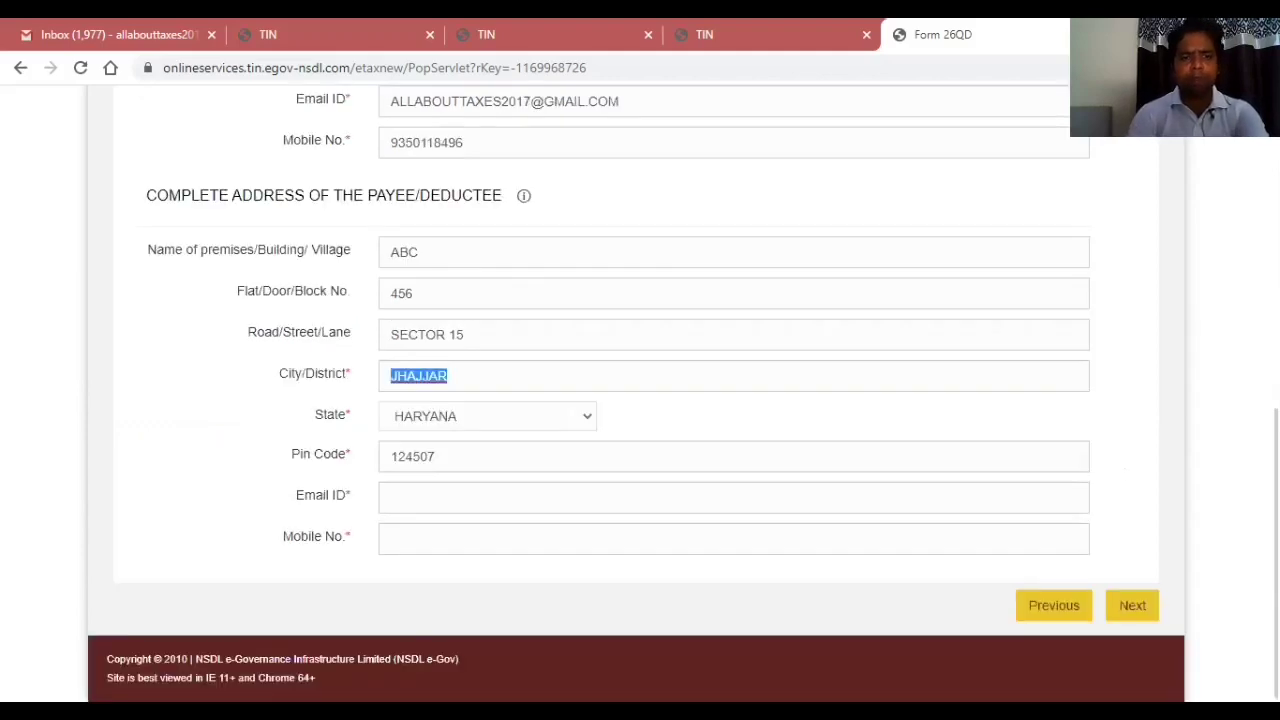
Enter the payee's e-mail address and mobile number and advance to Contract Details.
{"action": "left_click", "coordinate": [624, 504]}
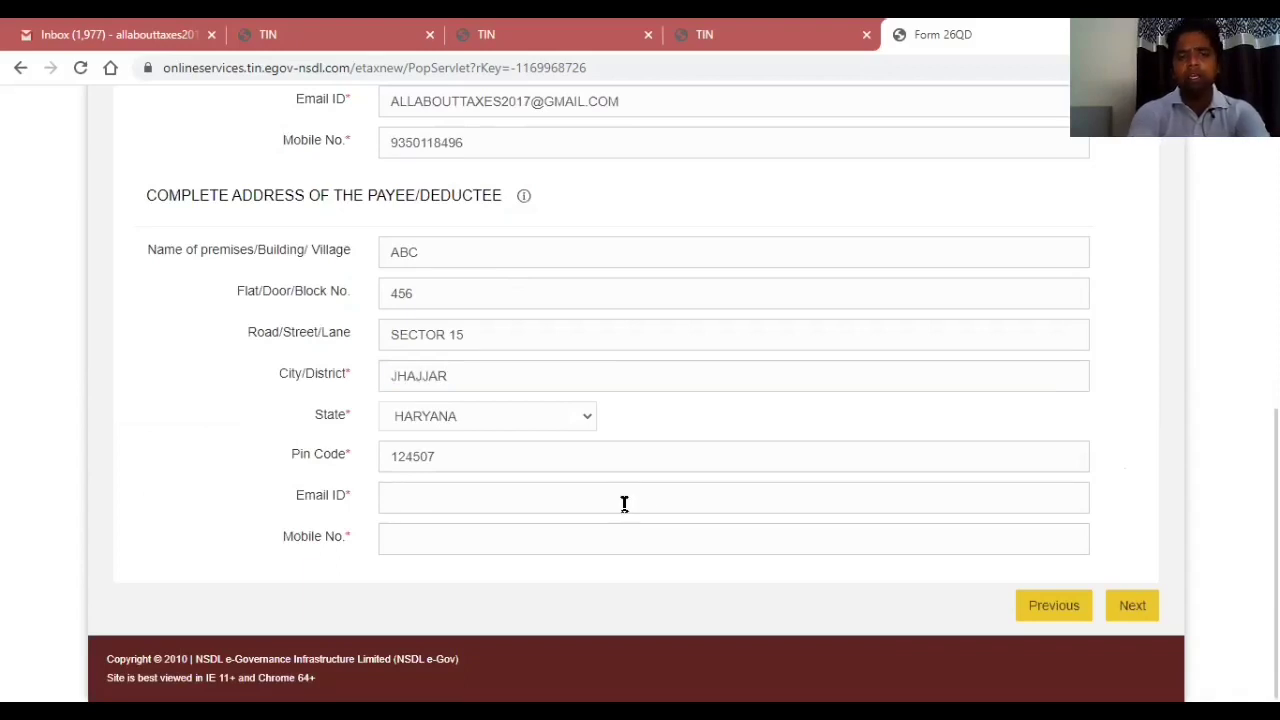
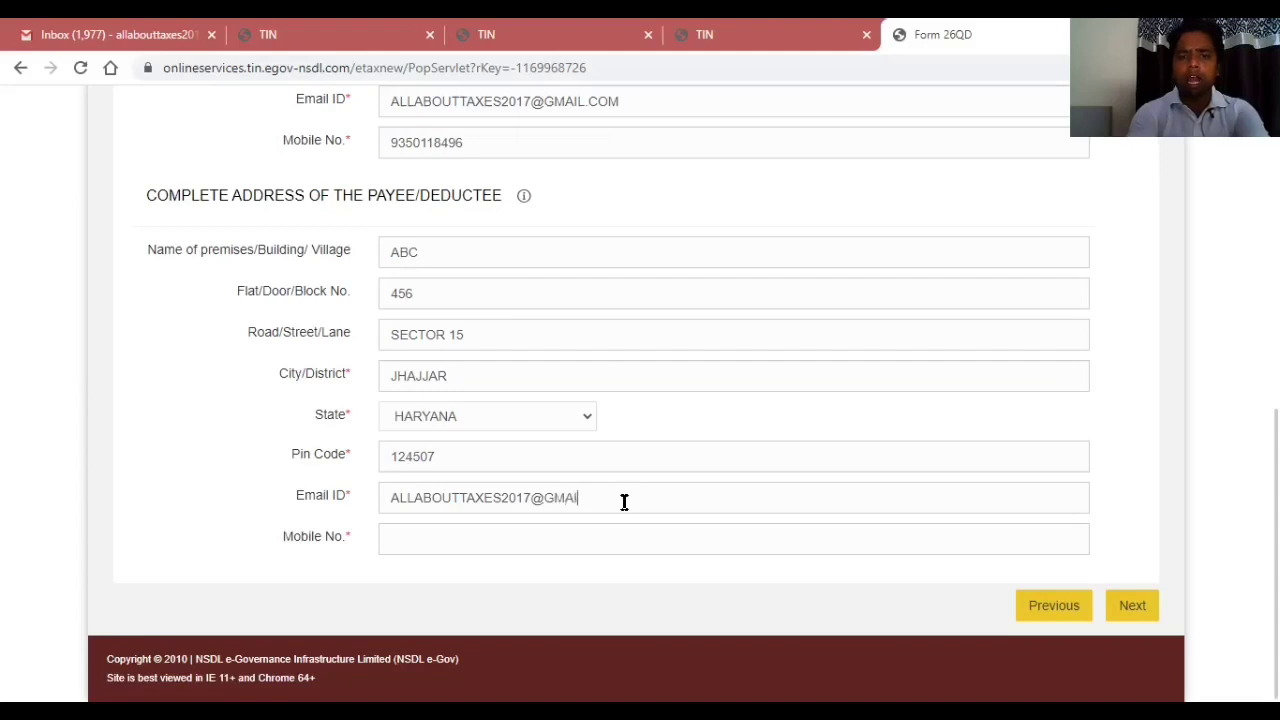
{"action": "key", "text": "Tab"}
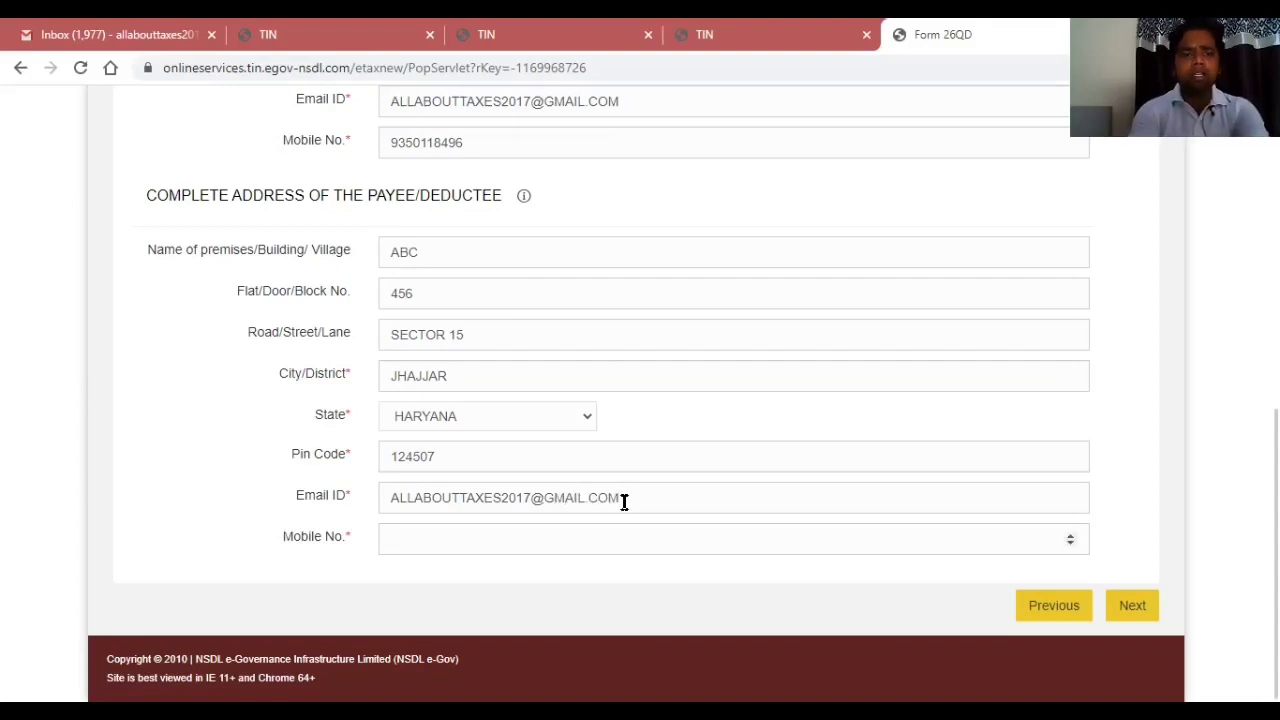
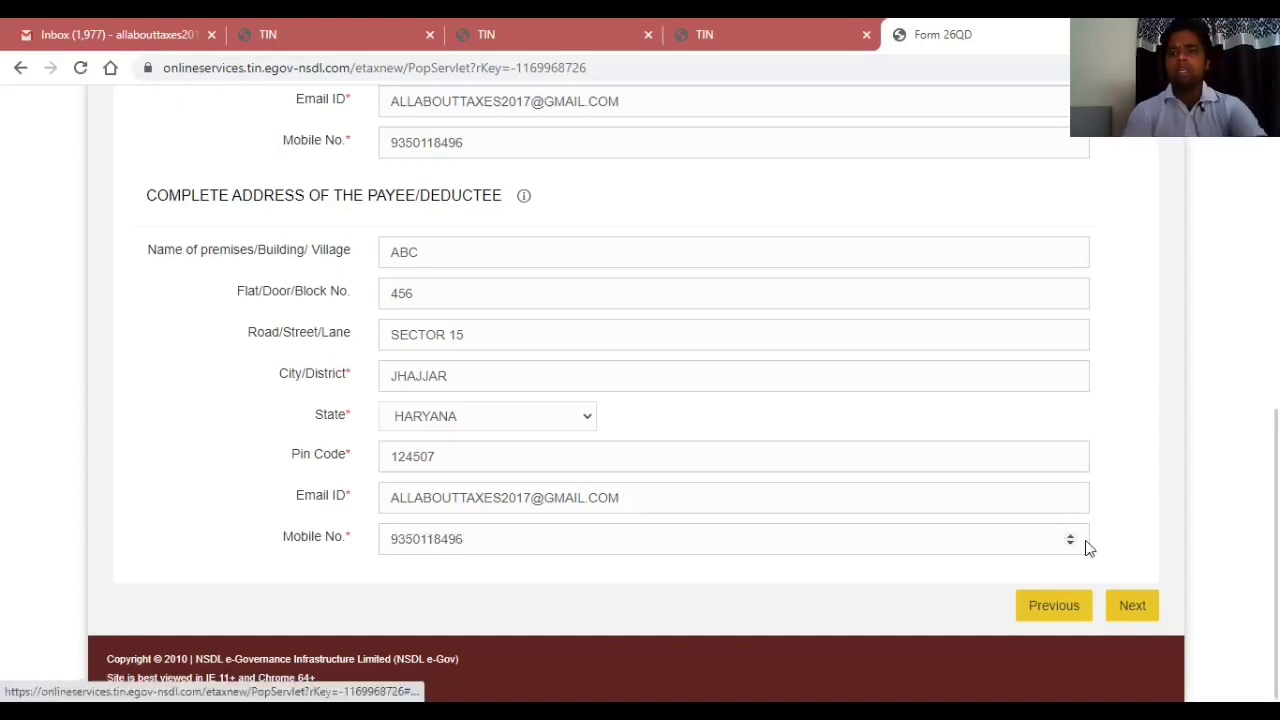
{"action": "key", "text": "Tab"}
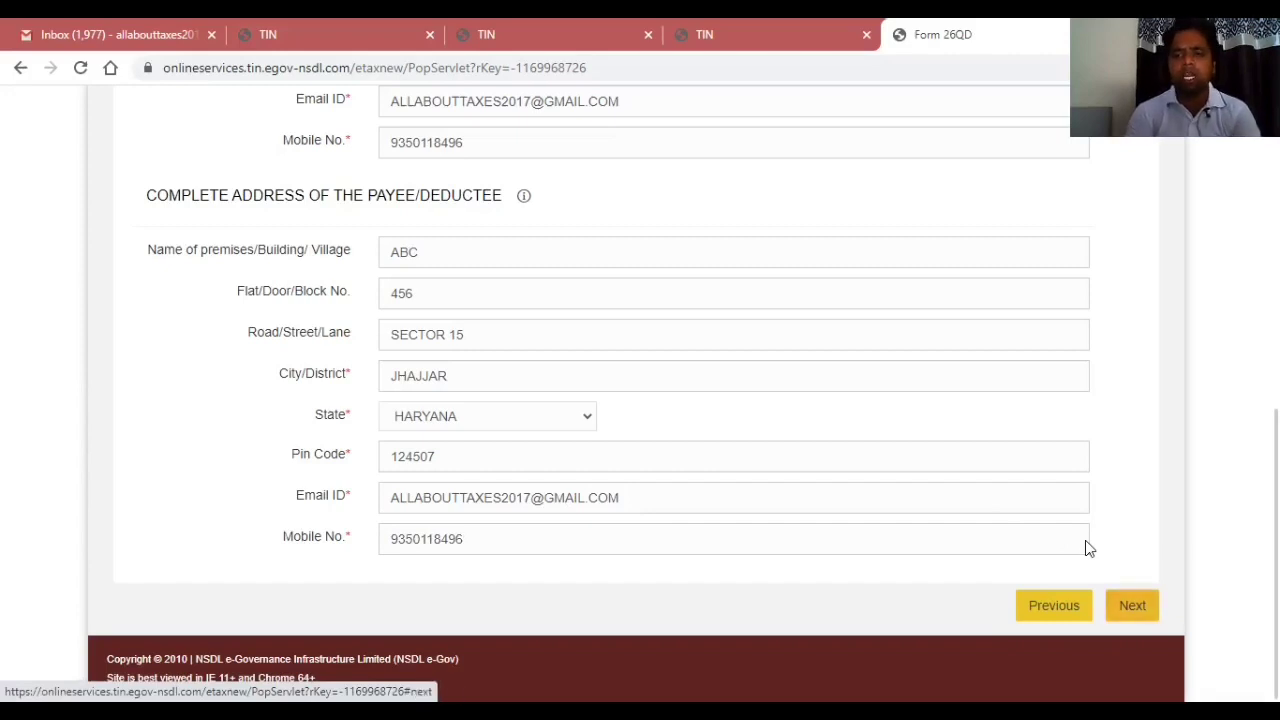
{"action": "key", "text": "Return"}
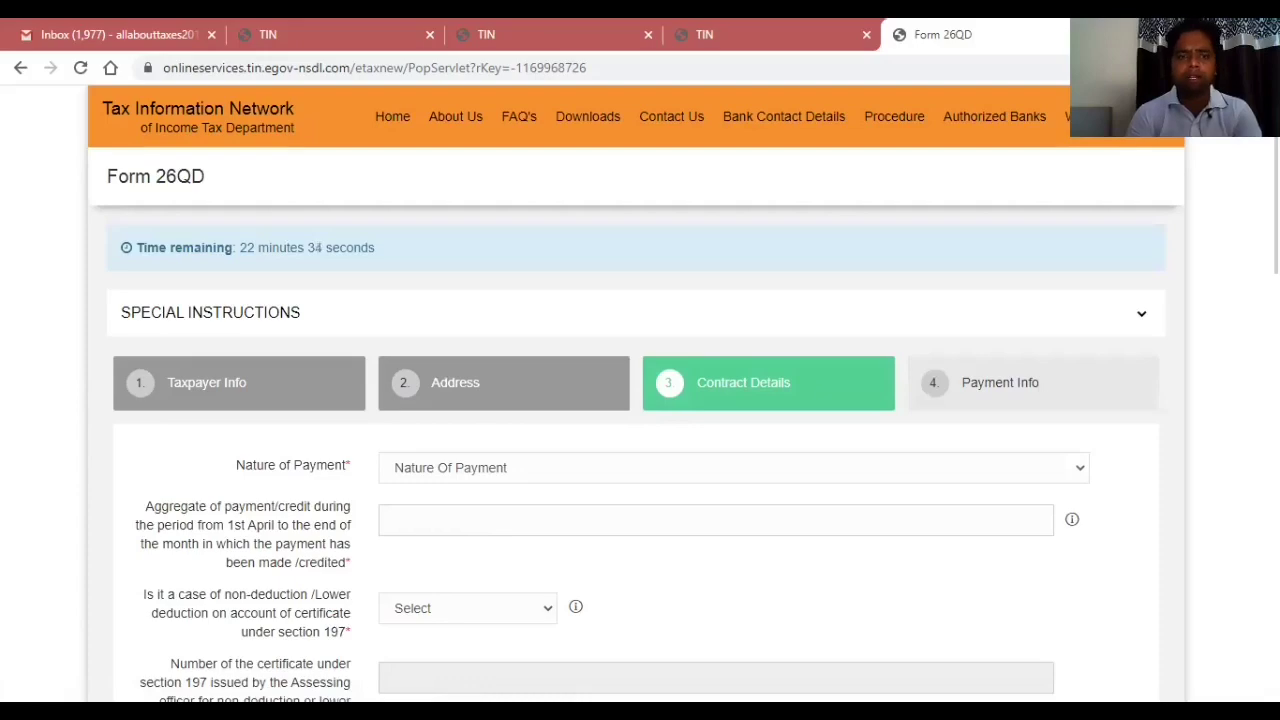
Choose Contract as Nature of Payment and enter the aggregate payment amount 5600000.
{"action": "scroll", "coordinate": [909, 275], "scroll_direction": "down", "scroll_amount": 4}
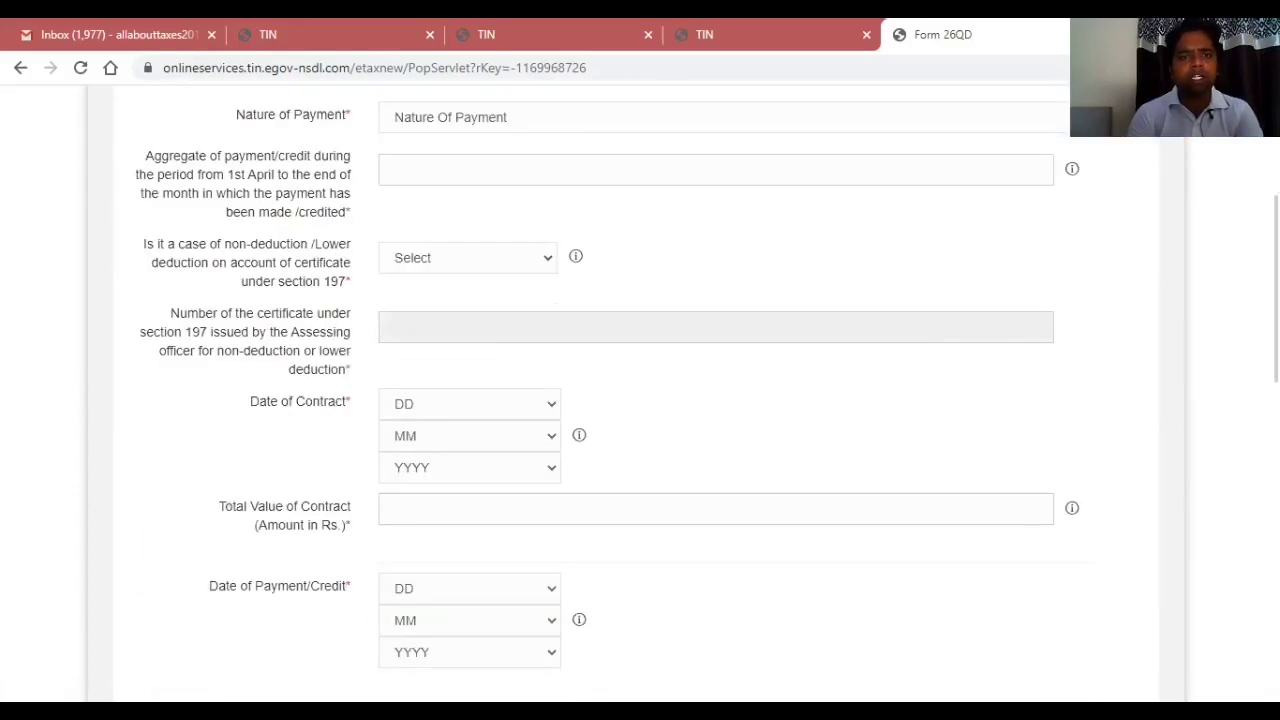
{"action": "scroll", "coordinate": [909, 275], "scroll_direction": "up", "scroll_amount": 1}
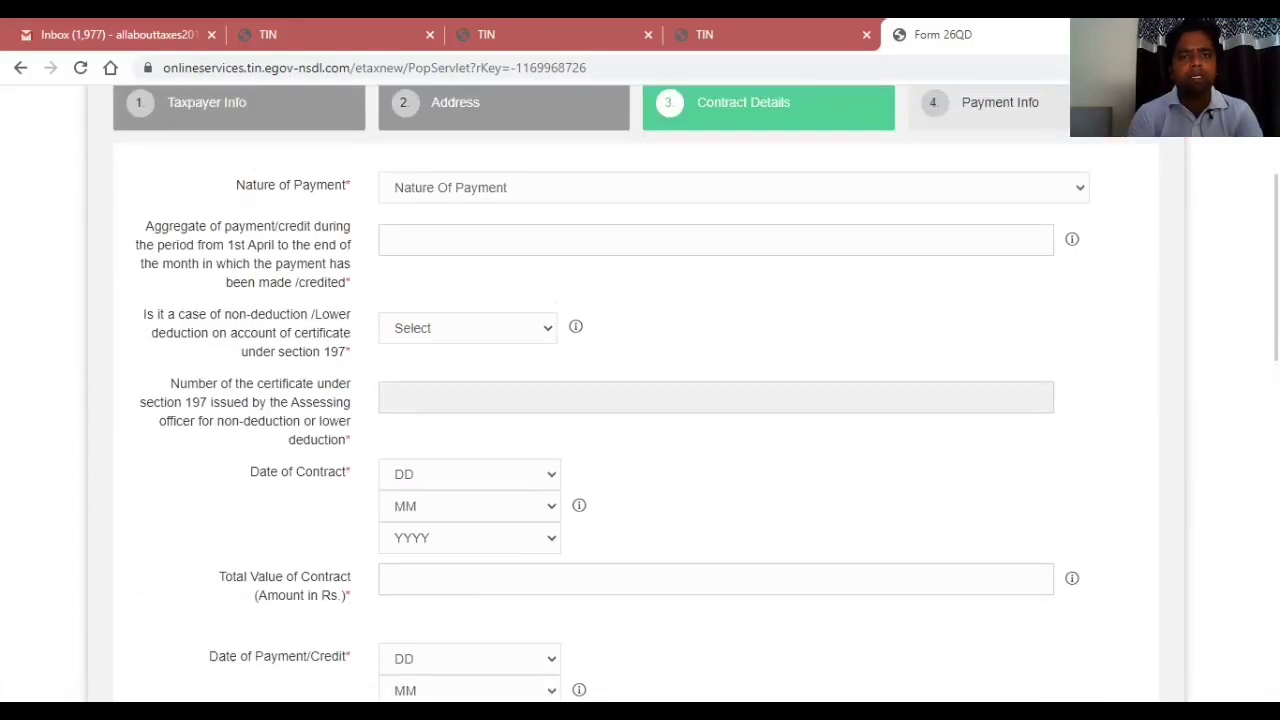
{"action": "left_click", "coordinate": [675, 192]}
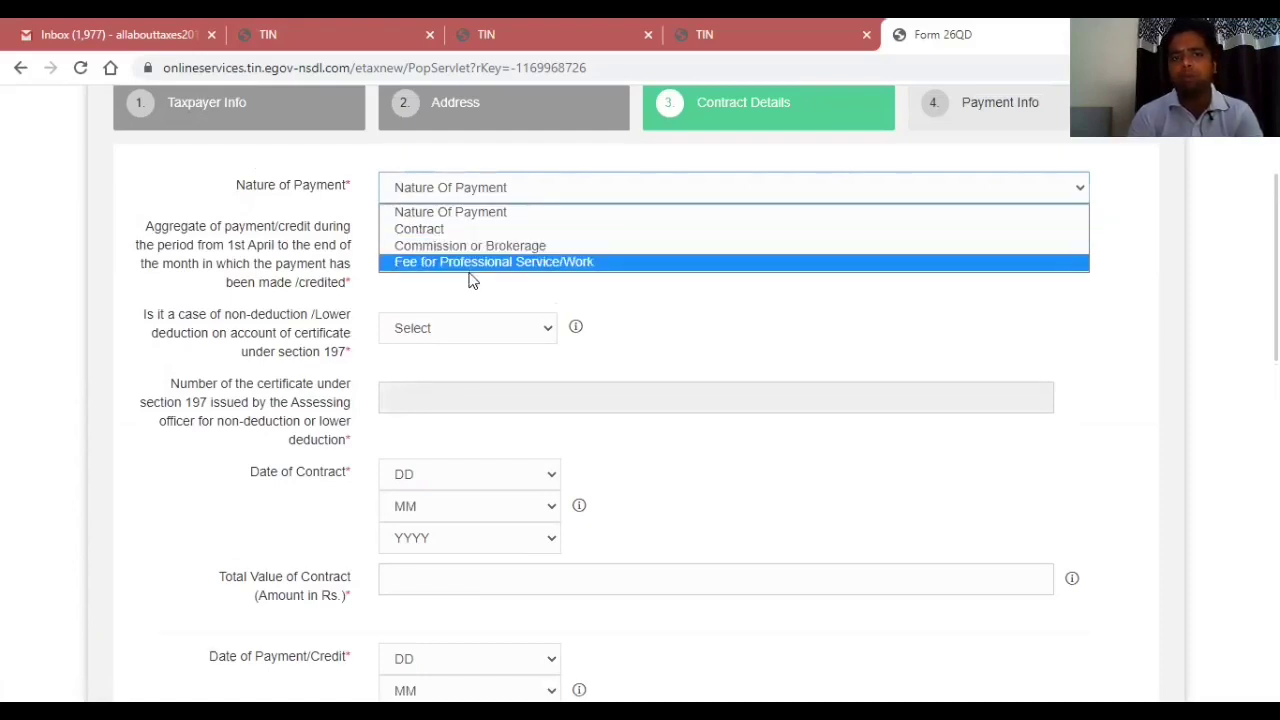
{"action": "left_click", "coordinate": [435, 229]}
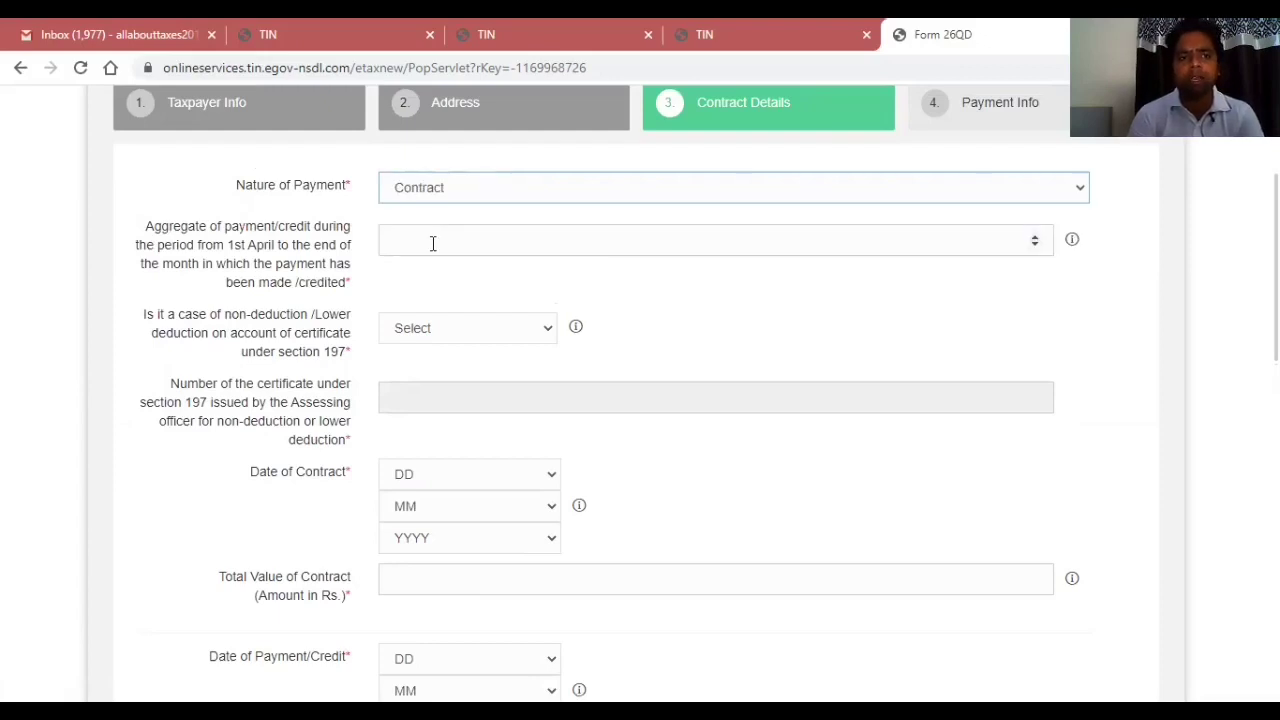
{"action": "left_click", "coordinate": [432, 243]}
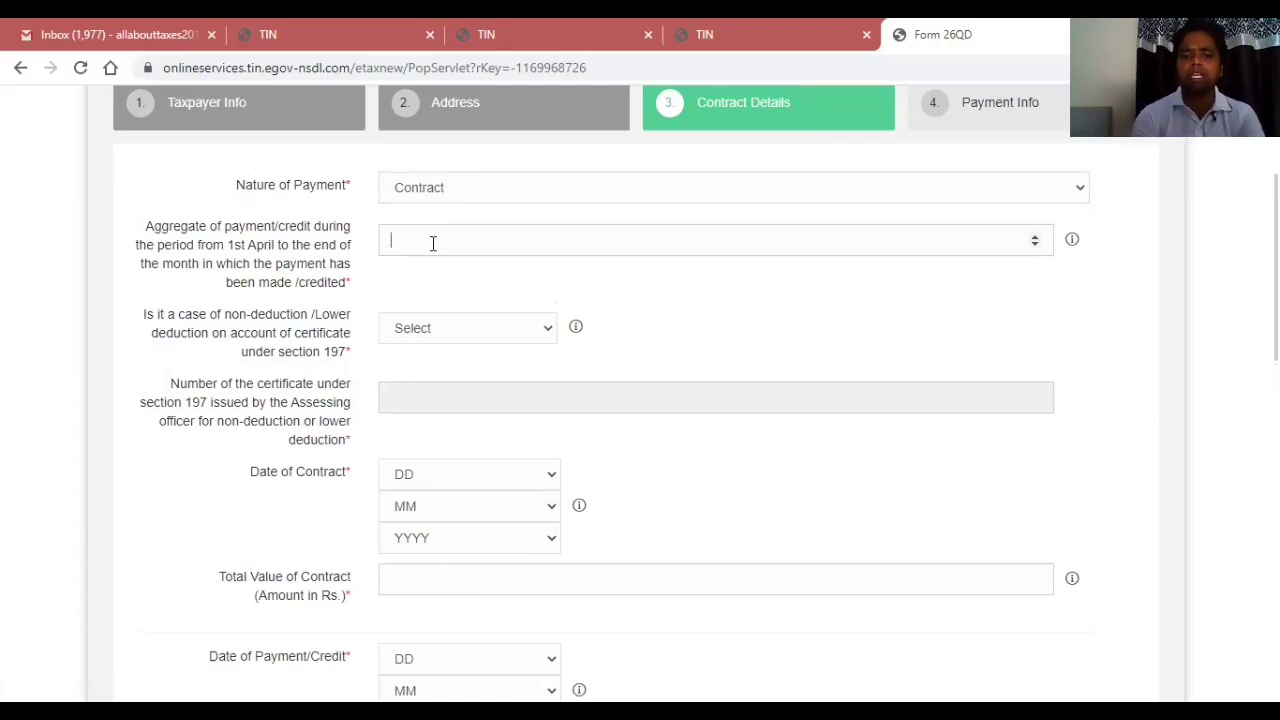
{"action": "type", "text": "5600000"}
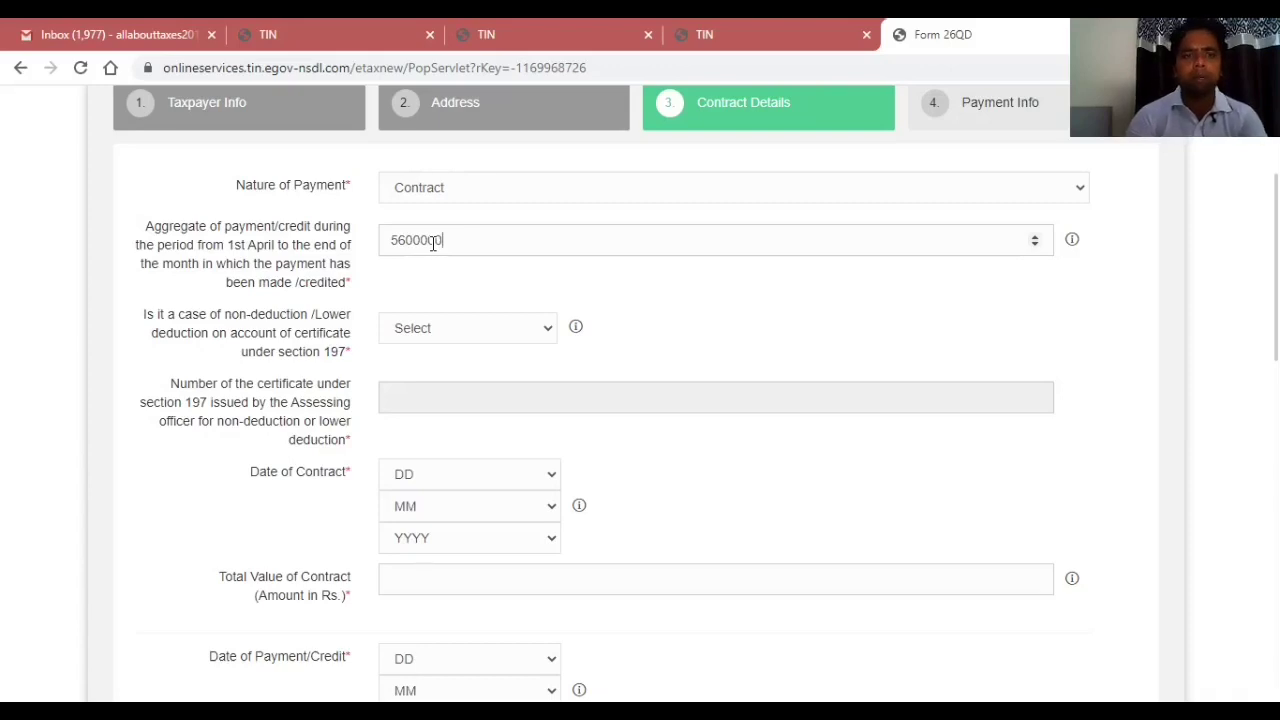
Answer No to the section 197 certificate question.
{"action": "left_click", "coordinate": [461, 332]}
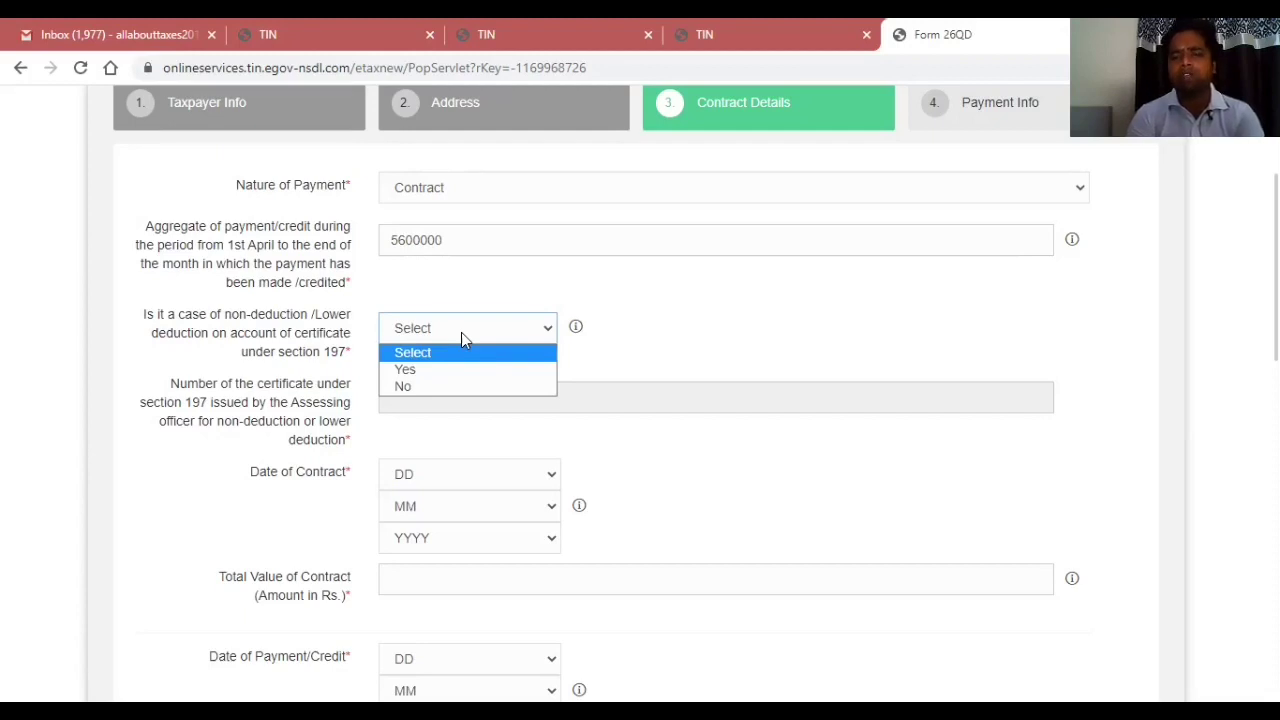
{"action": "left_click", "coordinate": [438, 388]}
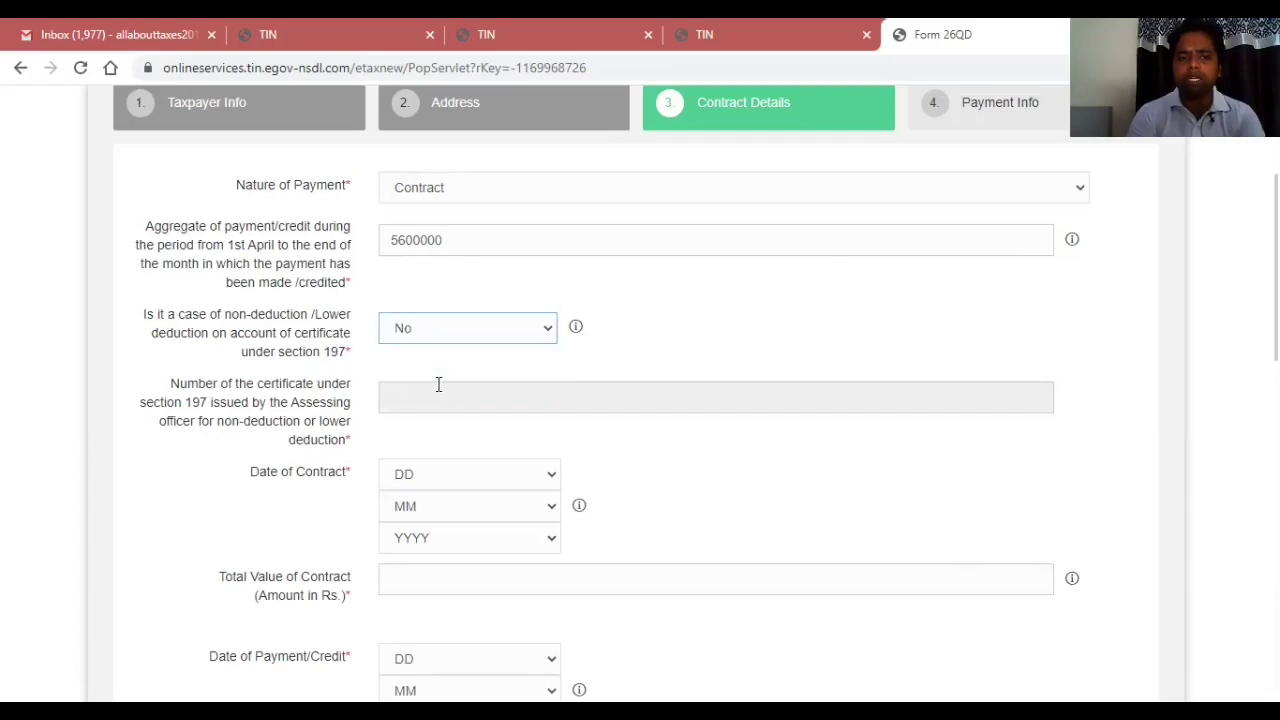
{"action": "left_click", "coordinate": [462, 336]}
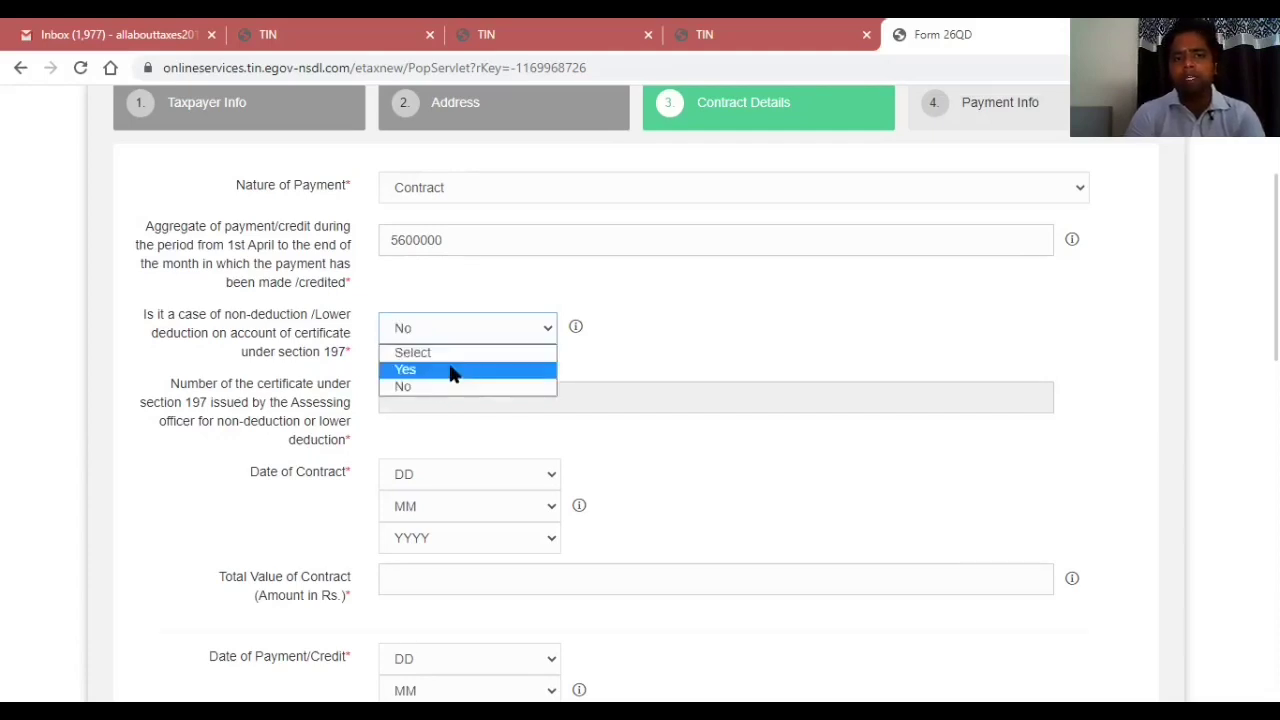
{"action": "left_click", "coordinate": [451, 371]}
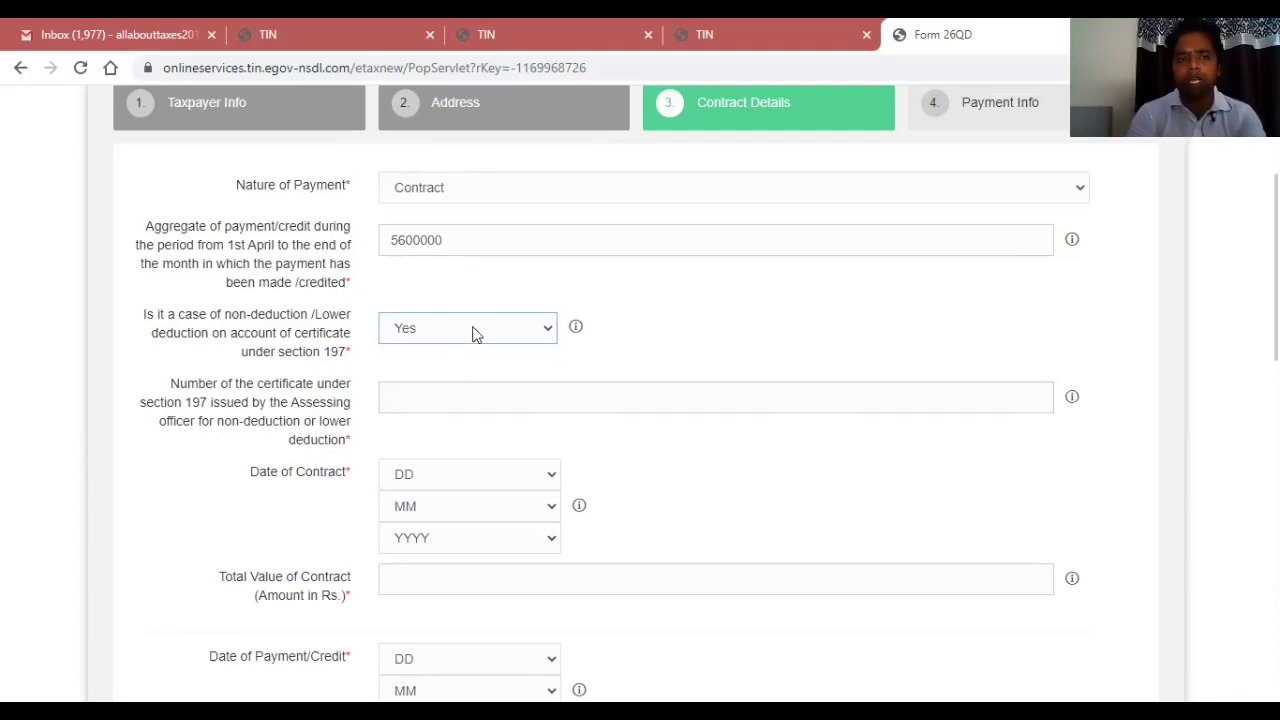
{"action": "left_click", "coordinate": [472, 333]}
{"action": "left_click", "coordinate": [449, 387]}
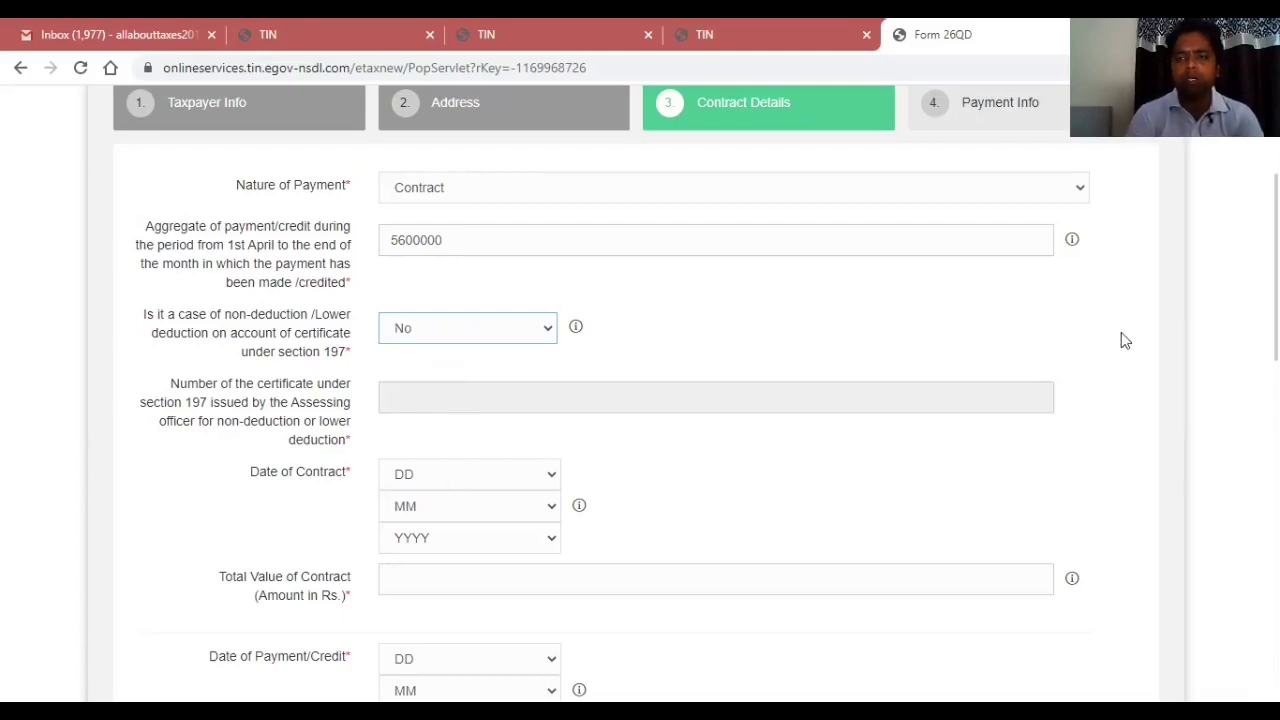
{"action": "scroll", "coordinate": [640, 400], "scroll_direction": "down", "scroll_amount": 3}
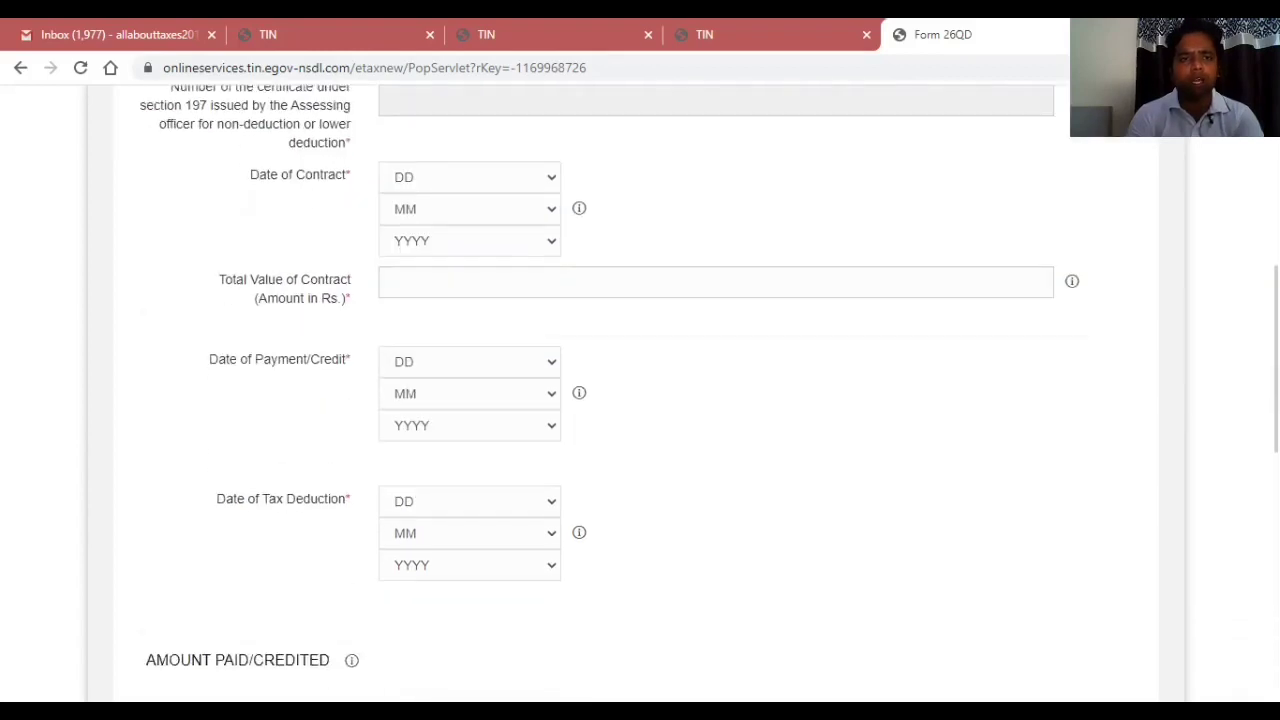
Set the Date of Contract to 8 Apr 2019 and Total Value of Contract to 5600000.
{"action": "left_click", "coordinate": [448, 180]}
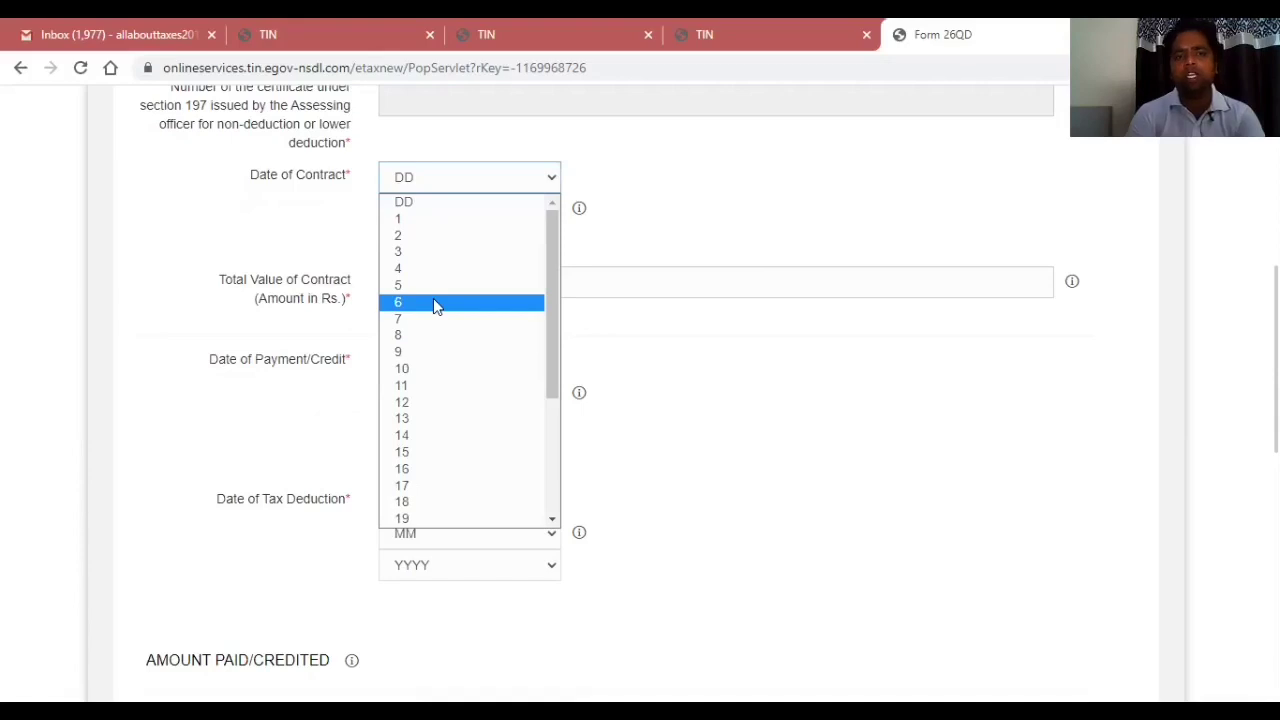
{"action": "left_click", "coordinate": [429, 335]}
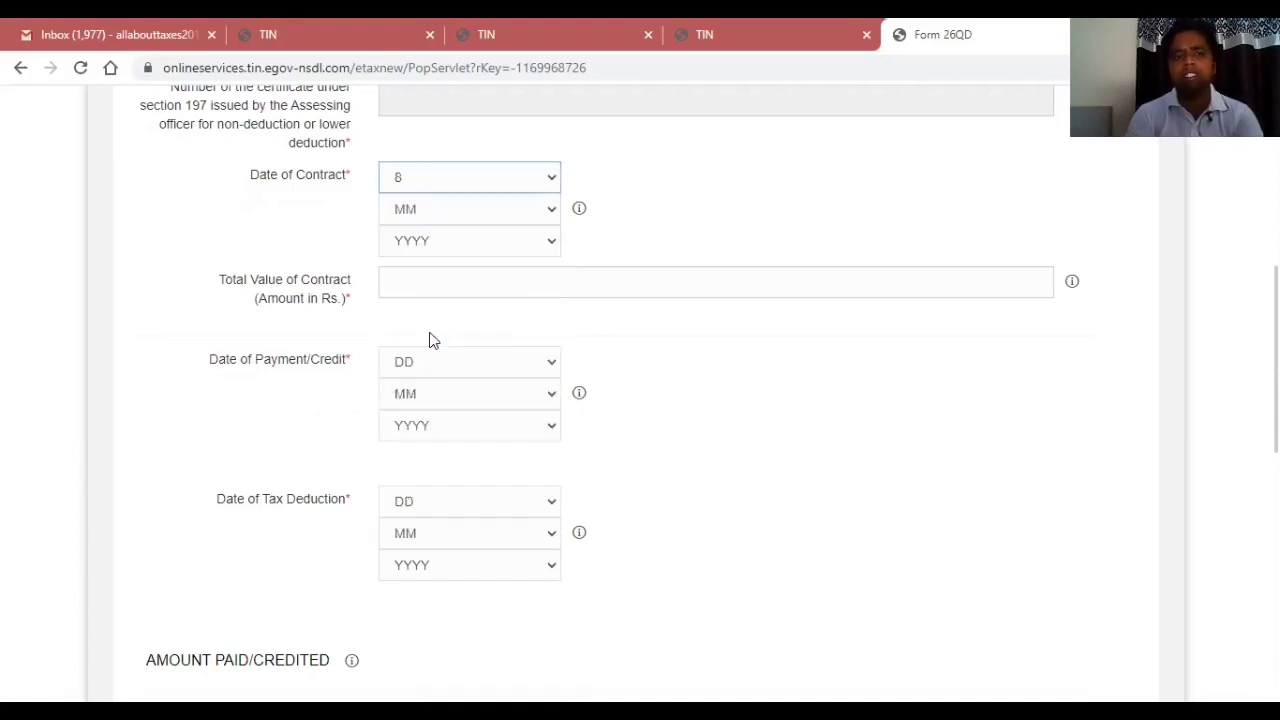
{"action": "left_click", "coordinate": [514, 208]}
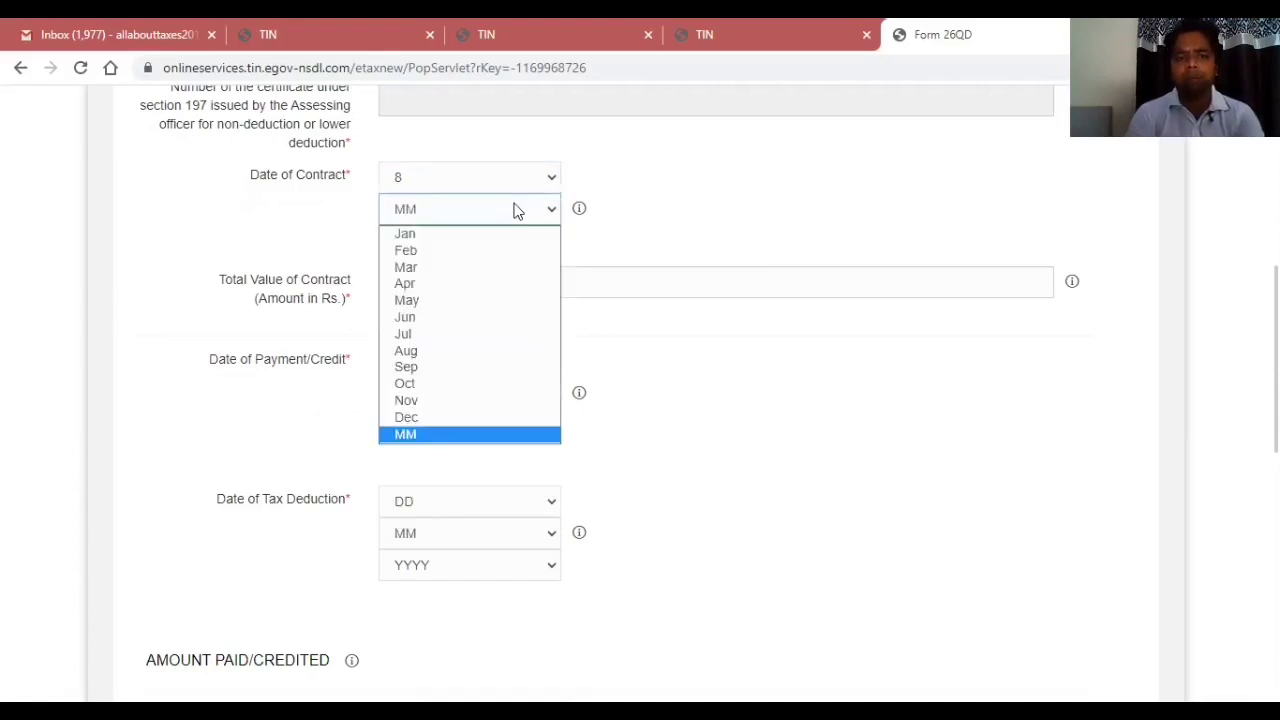
{"action": "left_click", "coordinate": [457, 283]}
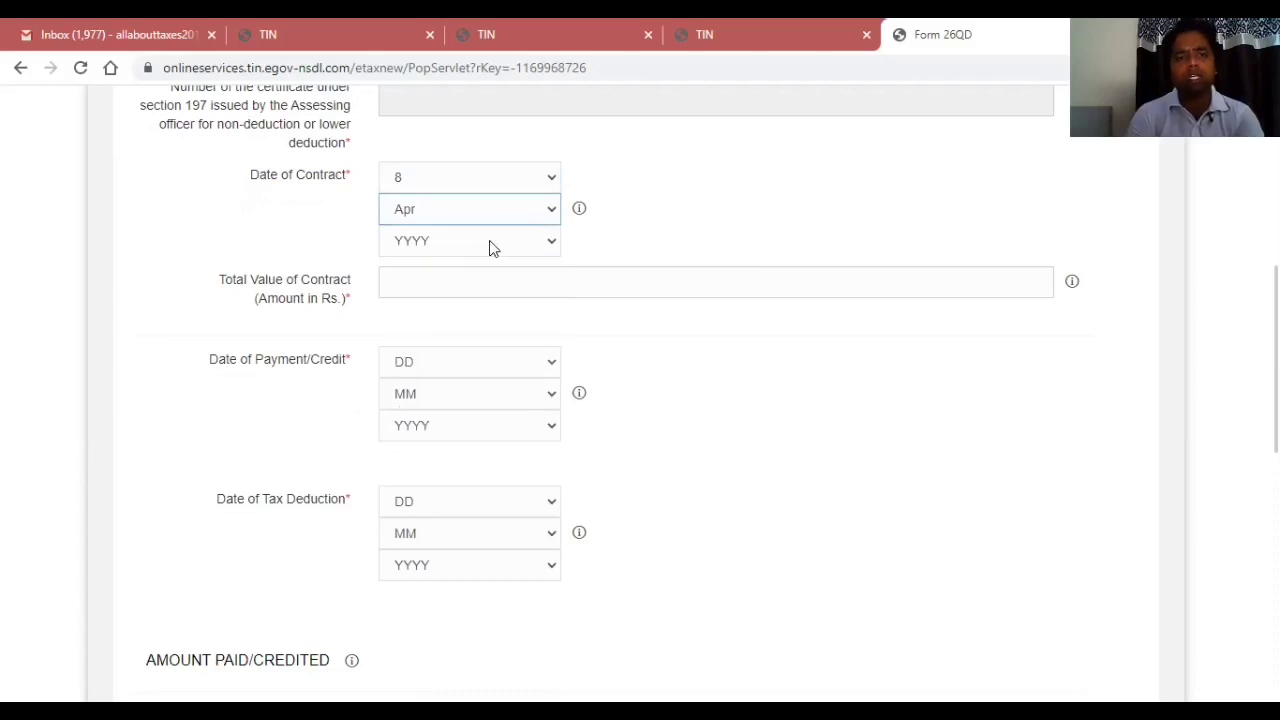
{"action": "left_click", "coordinate": [489, 244]}
{"action": "left_click", "coordinate": [466, 300]}
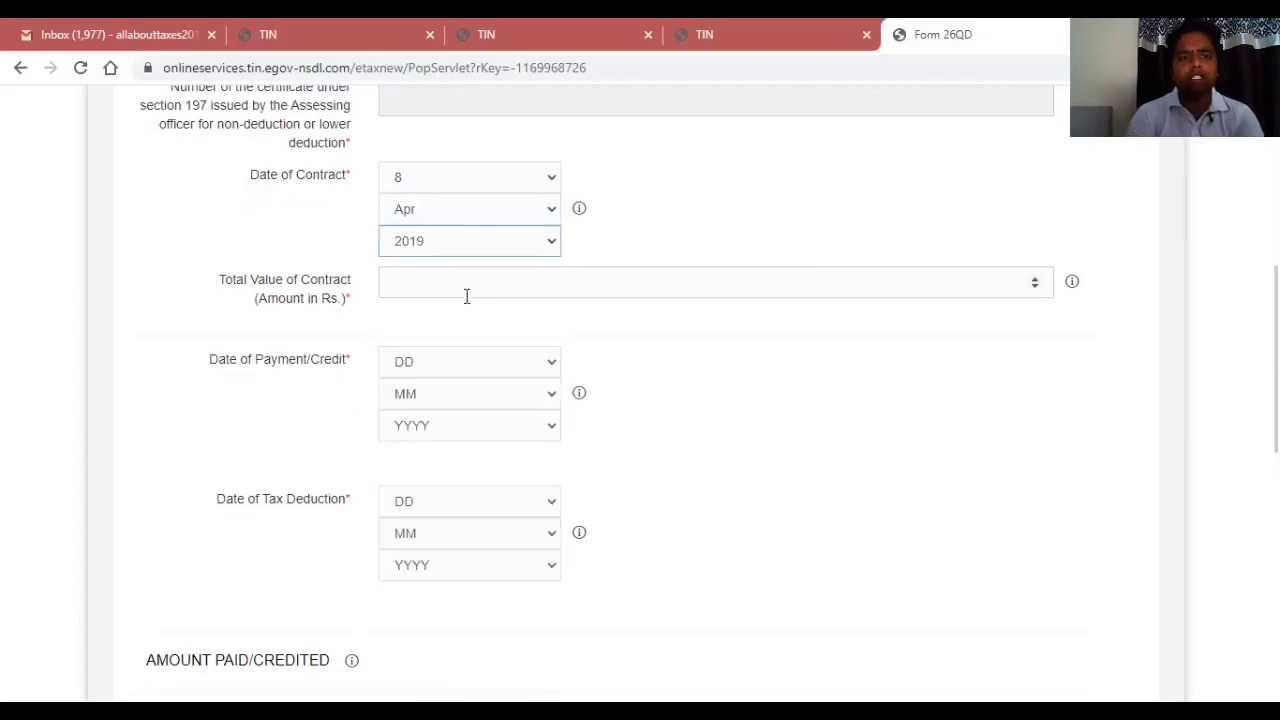
{"action": "left_click", "coordinate": [475, 287]}
{"action": "type", "text": "5600"}
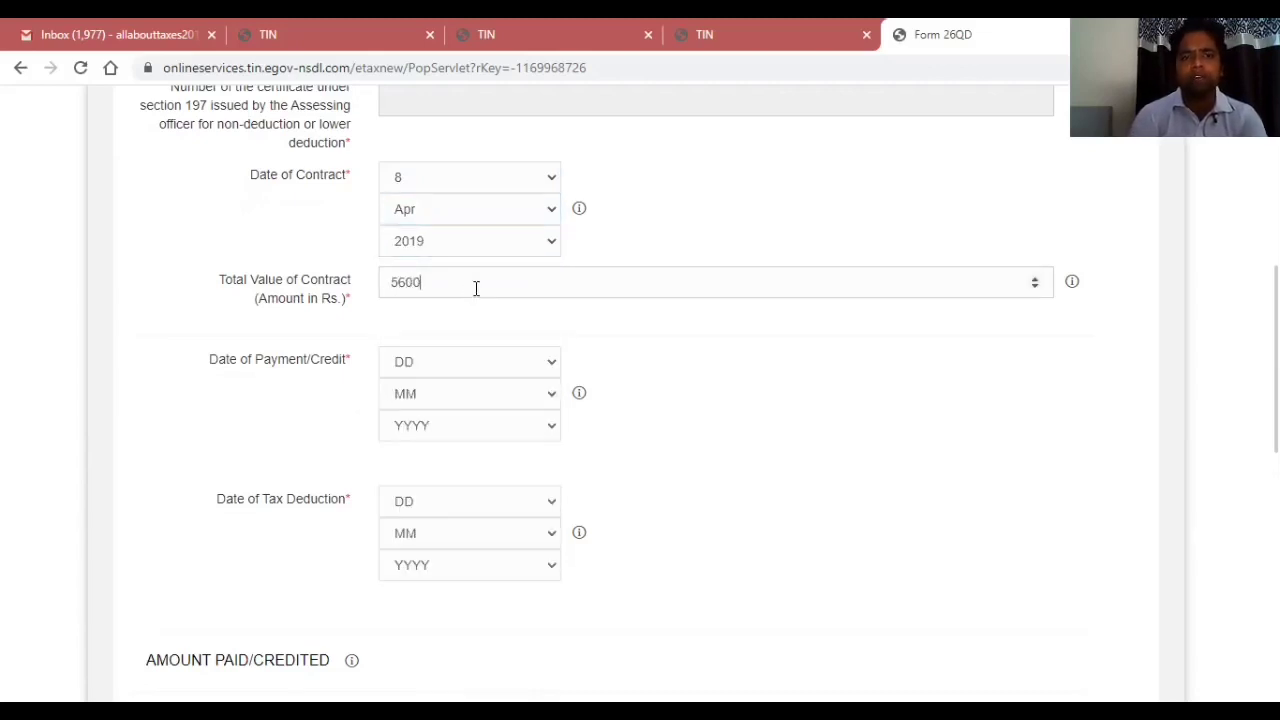
{"action": "type", "text": "000"}
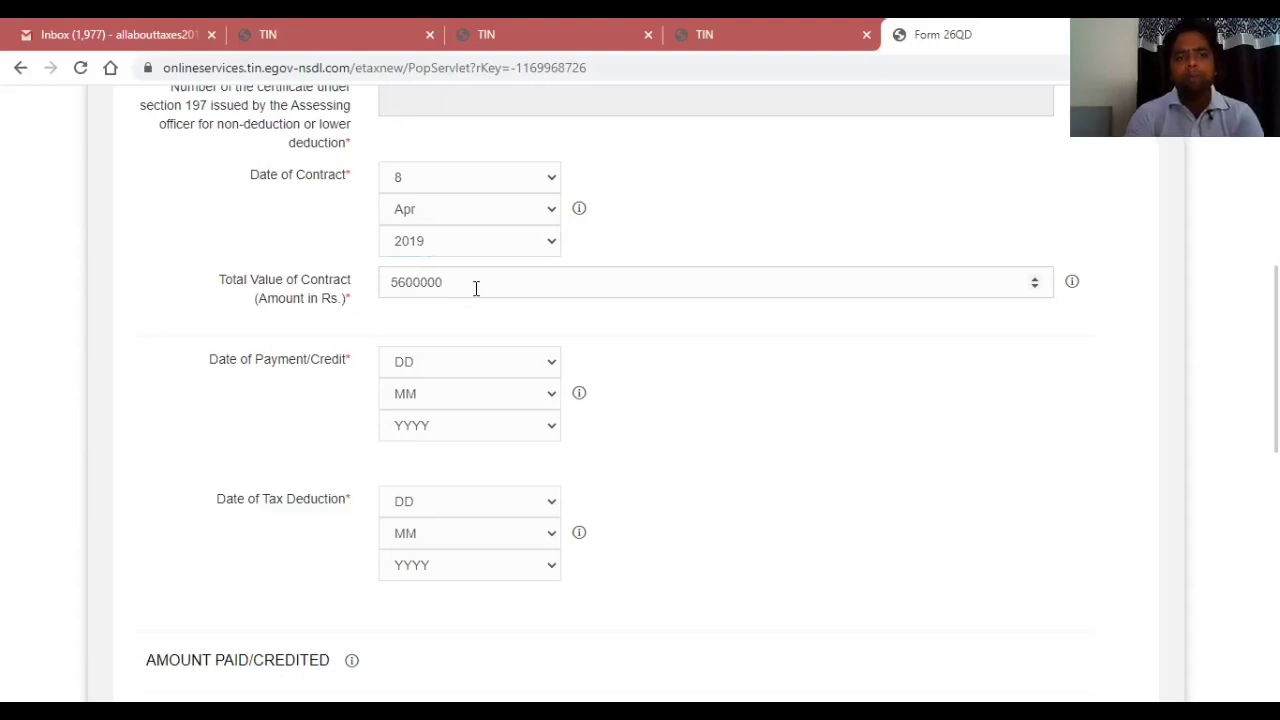
Set the Date of Payment/Credit to 30 Mar 2020.
{"action": "left_click", "coordinate": [468, 366]}
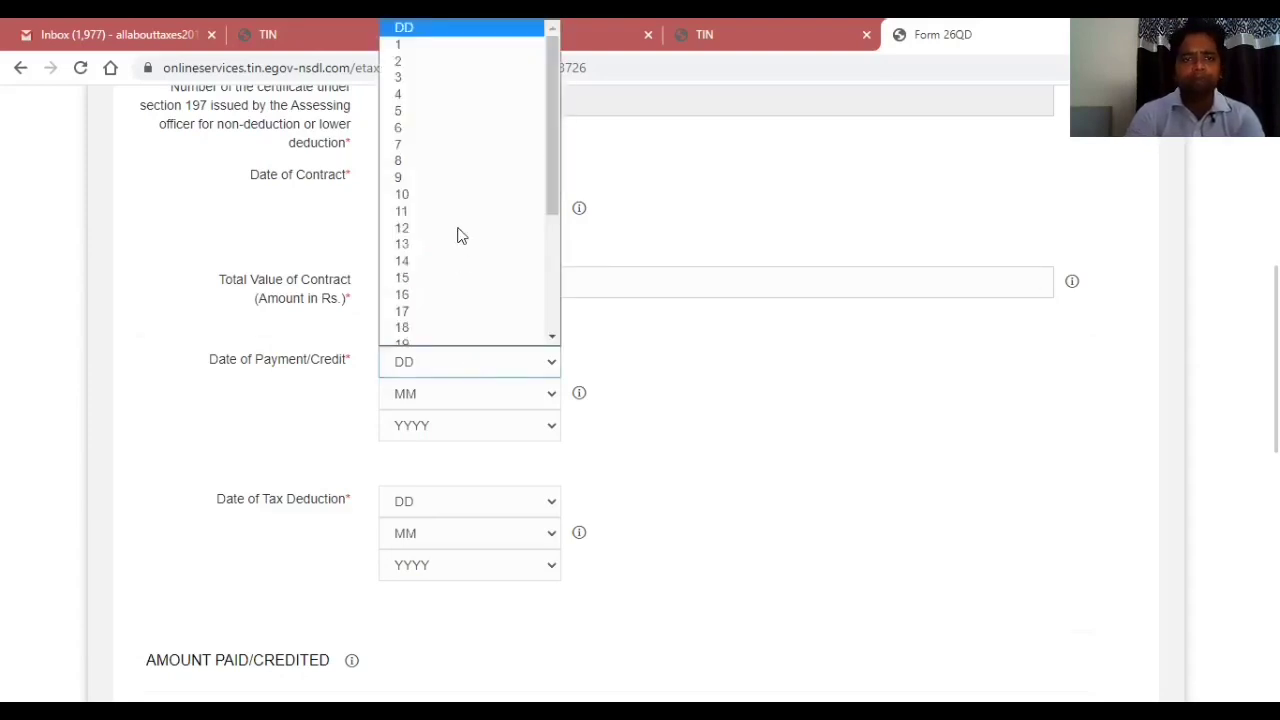
{"action": "left_click", "coordinate": [555, 248]}
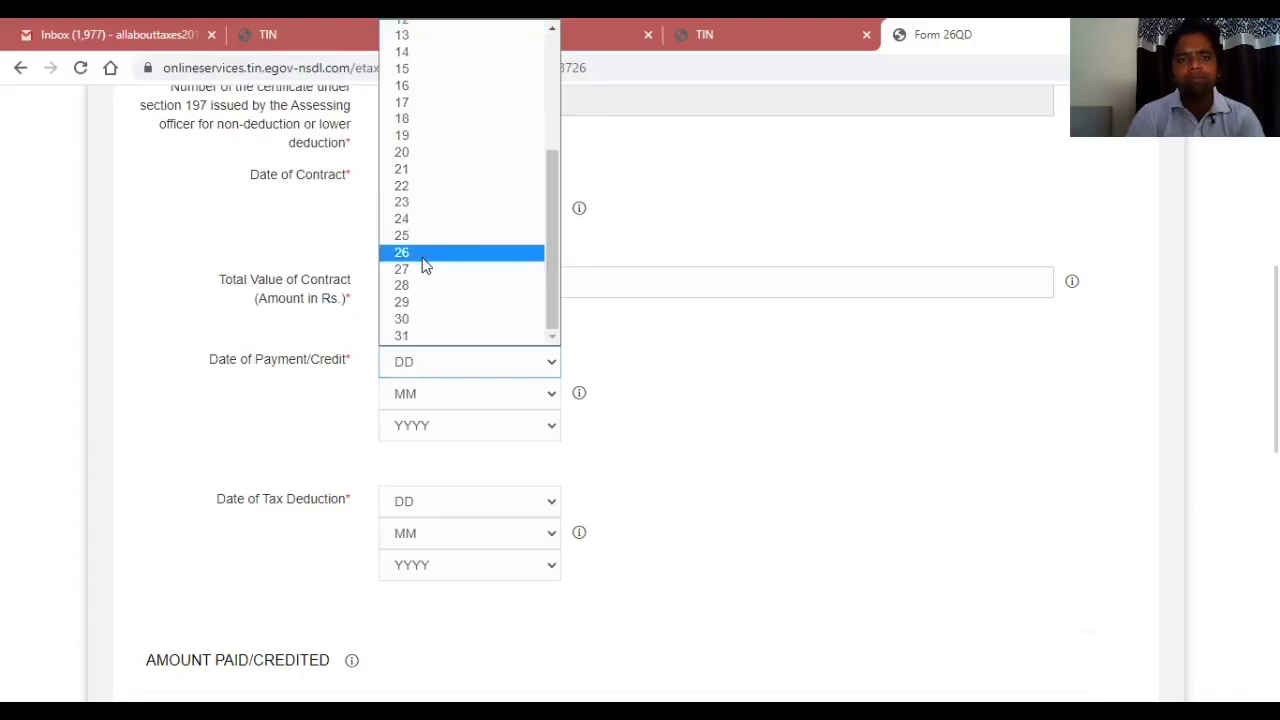
{"action": "left_click", "coordinate": [414, 319]}
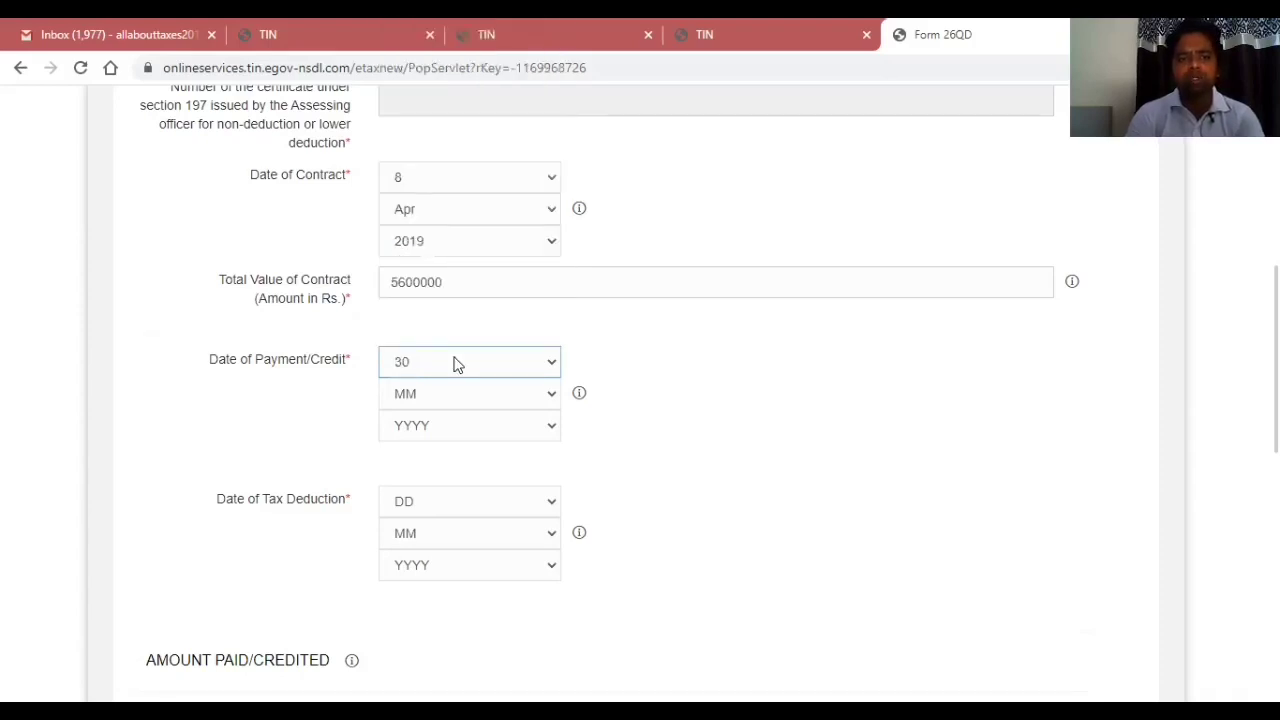
{"action": "left_click", "coordinate": [493, 394]}
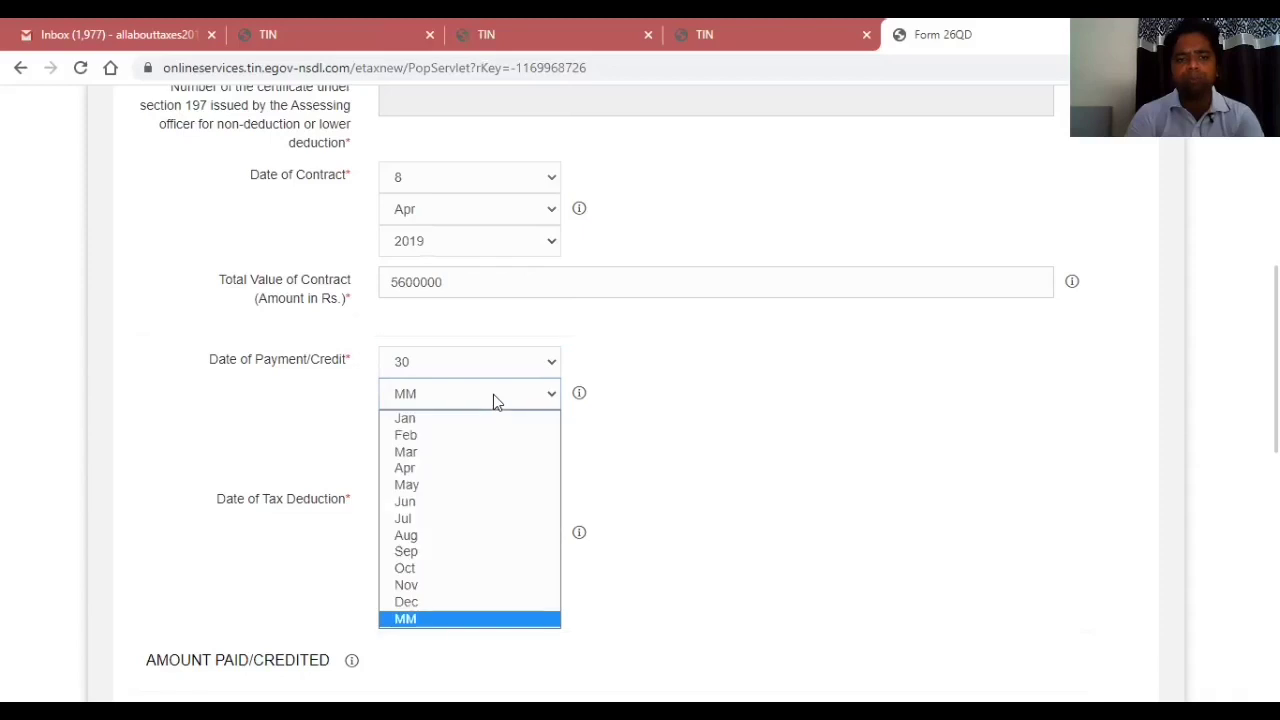
{"action": "left_click", "coordinate": [457, 461]}
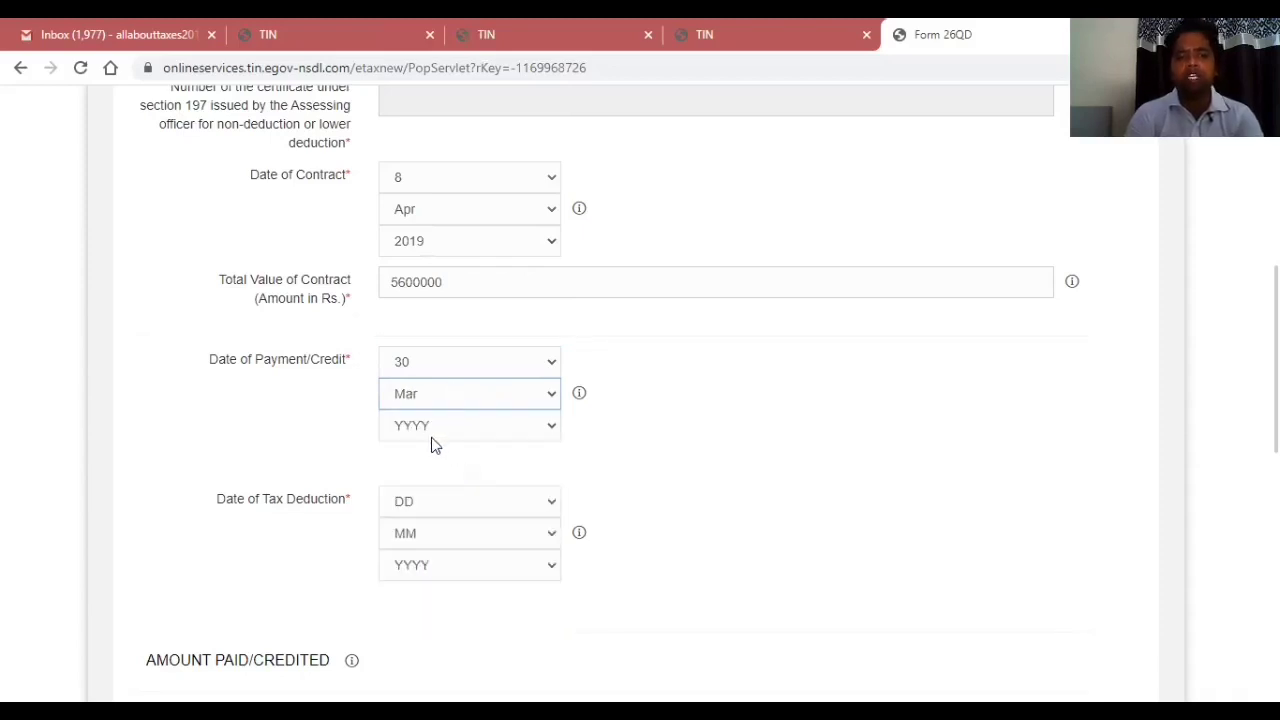
{"action": "left_click", "coordinate": [432, 438]}
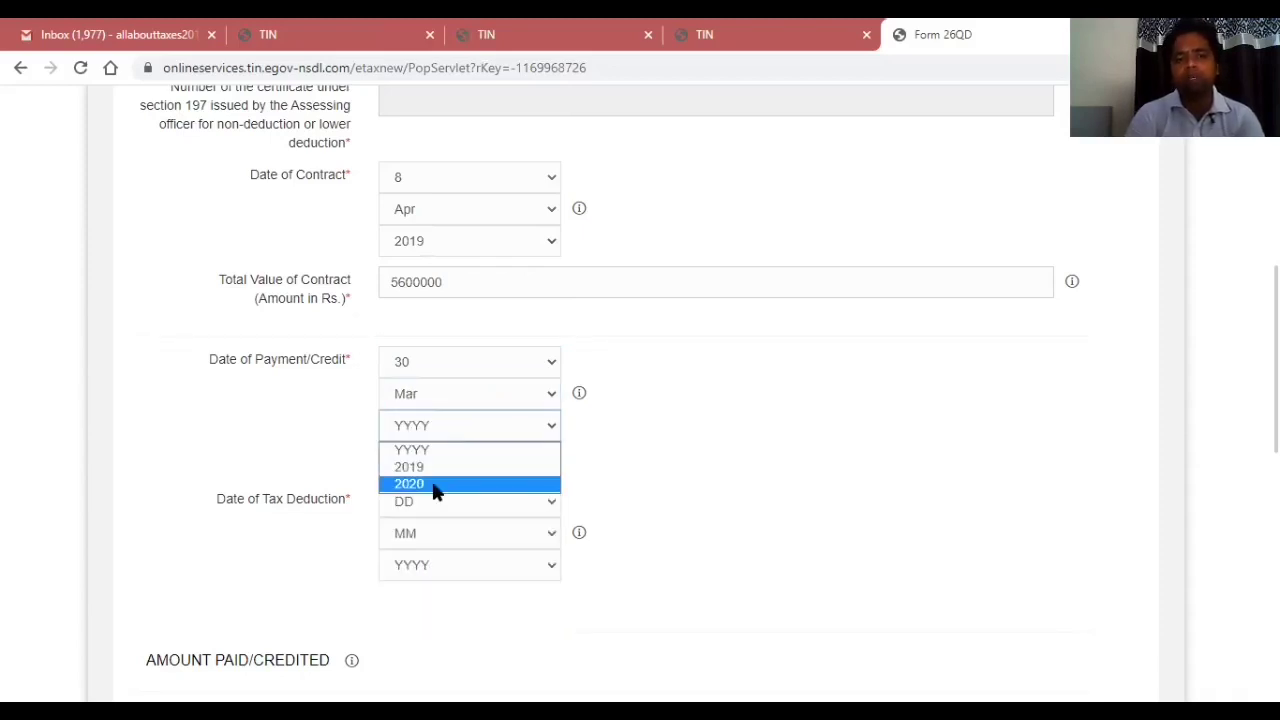
{"action": "left_click", "coordinate": [435, 484]}
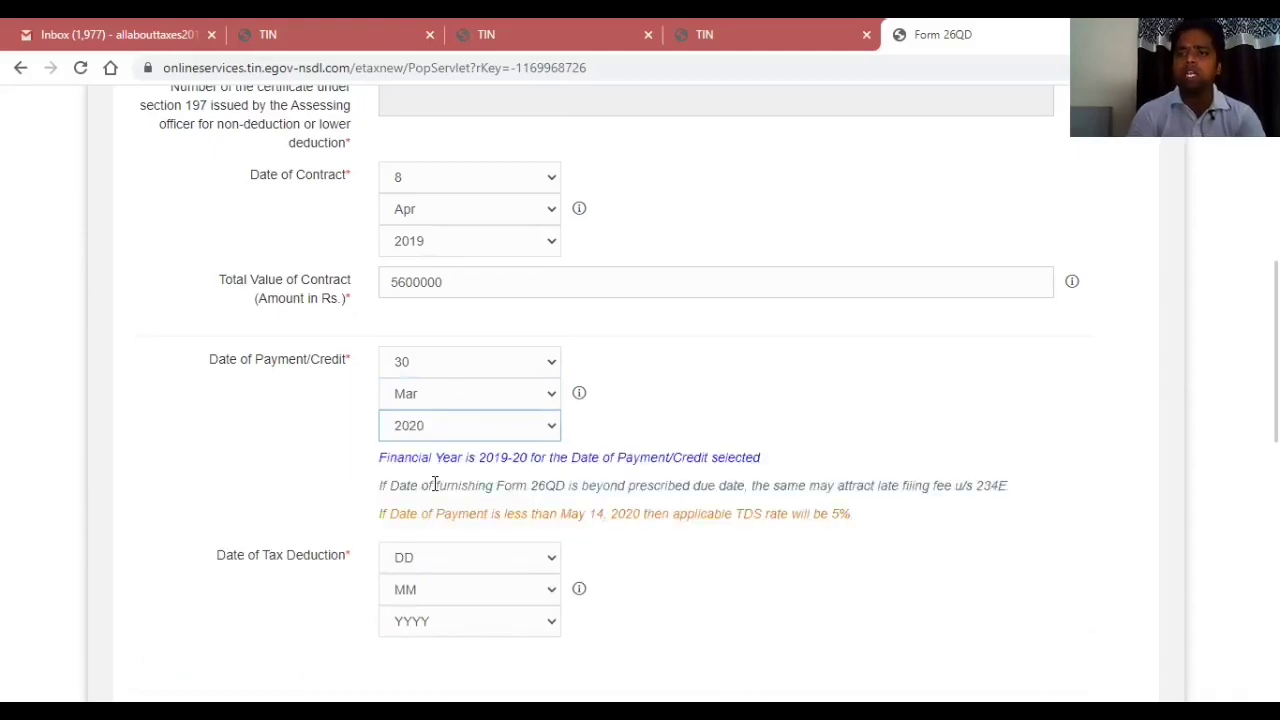
{"action": "scroll", "coordinate": [640, 400], "scroll_direction": "up", "scroll_amount": 5}
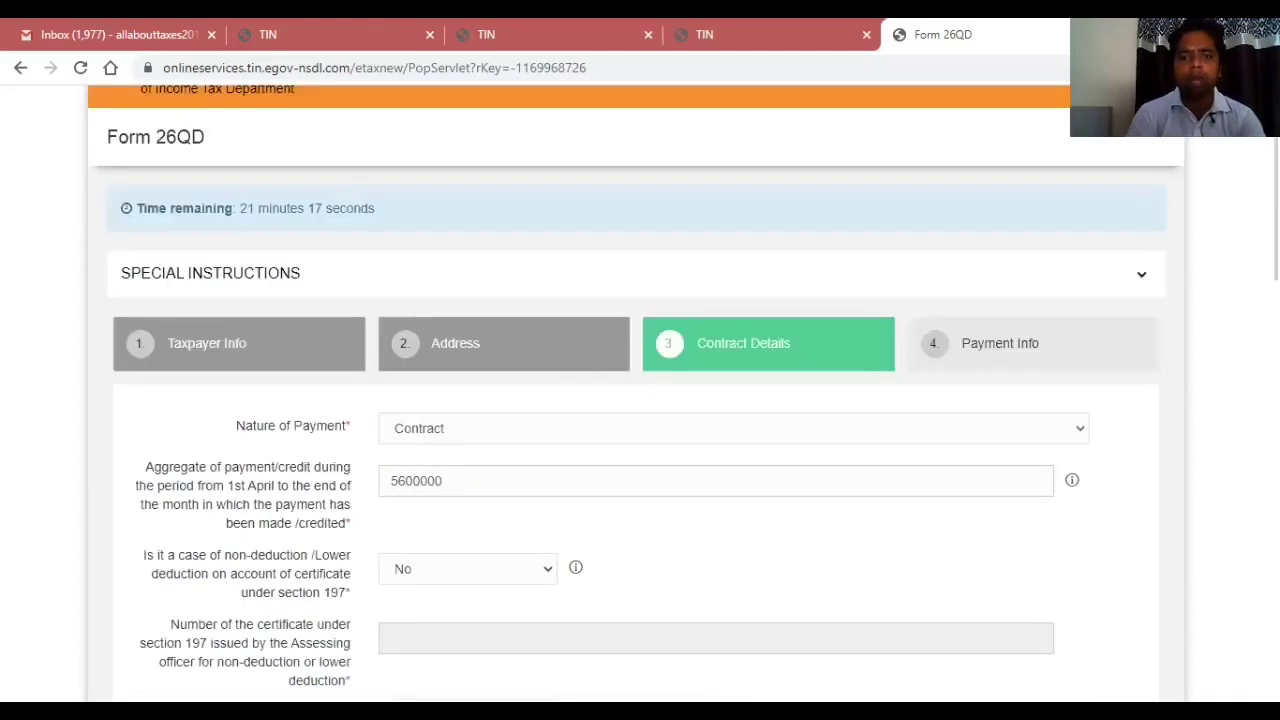
{"action": "scroll", "coordinate": [791, 339], "scroll_direction": "down", "scroll_amount": 5}
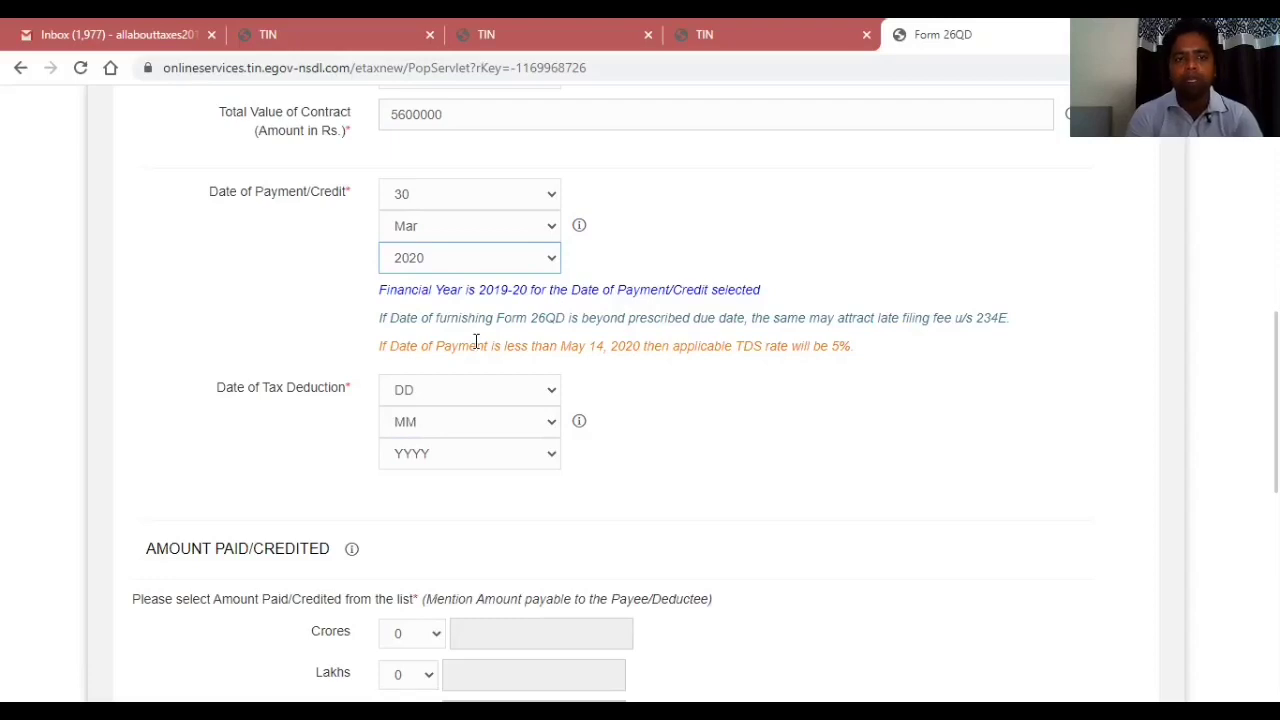
Choose 30, Mar and 2020 in the Date of Tax Deduction dropdowns.
{"action": "left_click", "coordinate": [409, 390]}
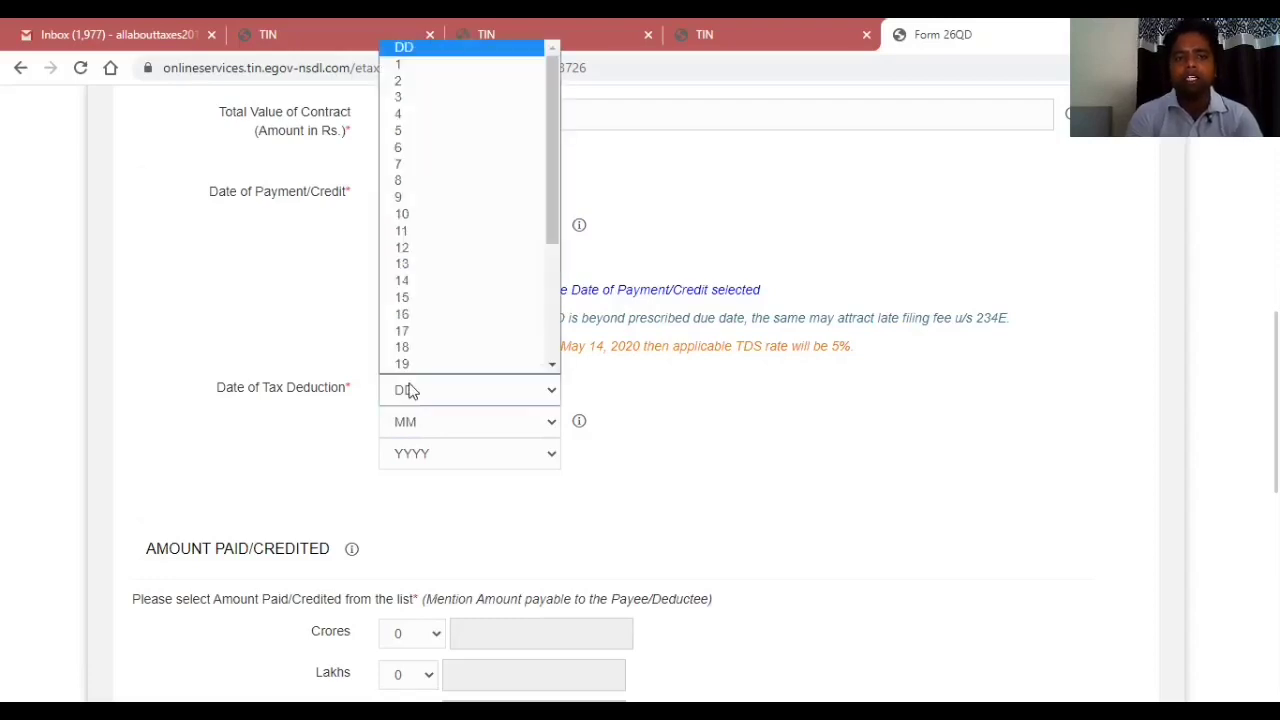
{"action": "left_click", "coordinate": [553, 294]}
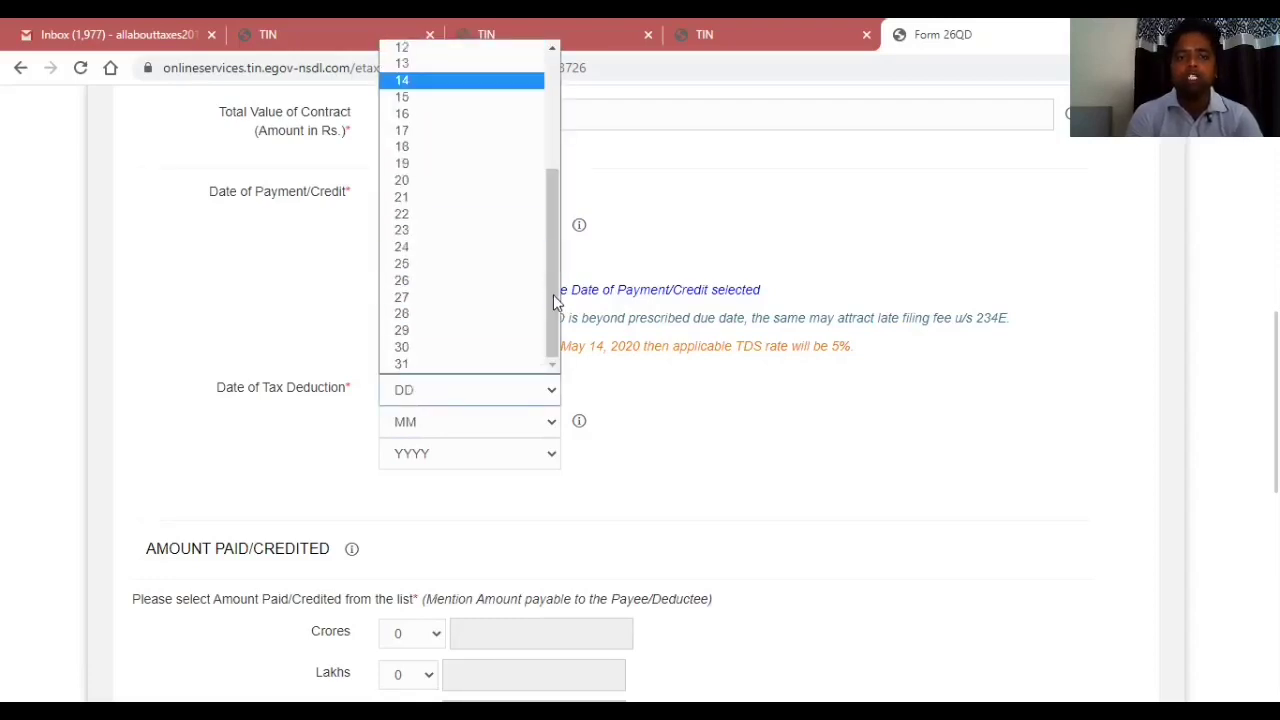
{"action": "left_click", "coordinate": [405, 346]}
{"action": "left_click", "coordinate": [408, 423]}
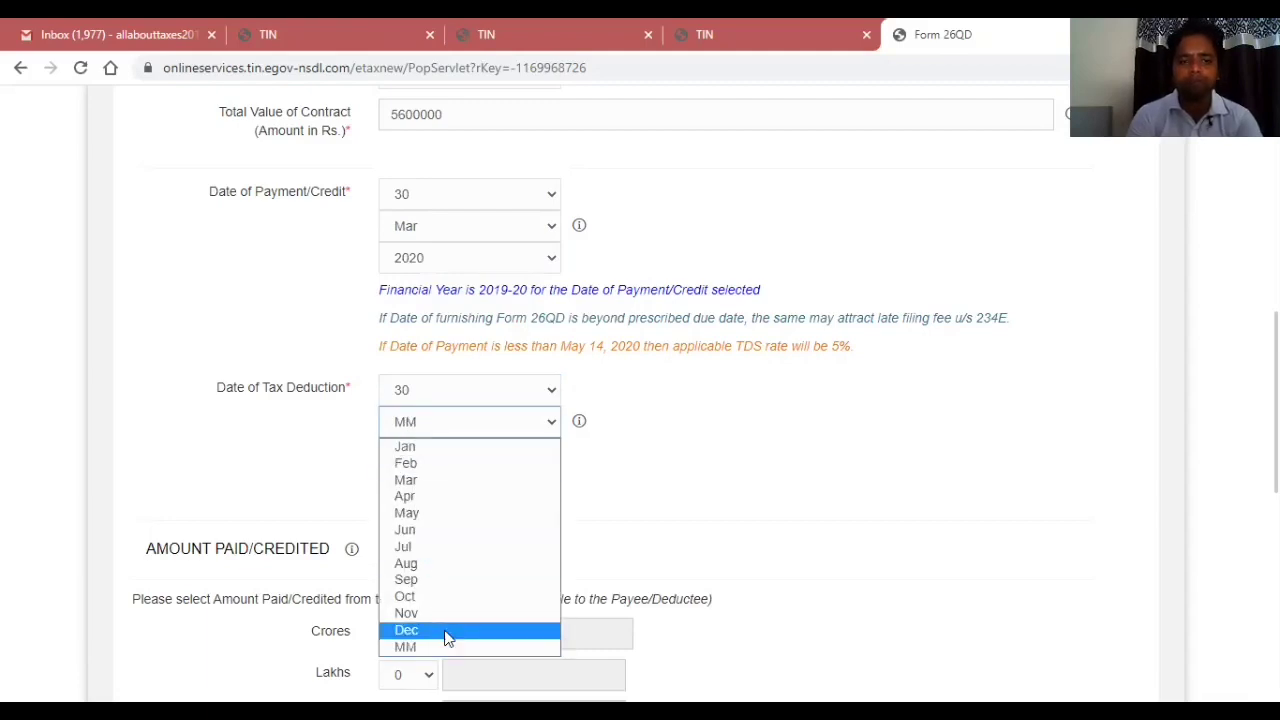
{"action": "left_click", "coordinate": [472, 484]}
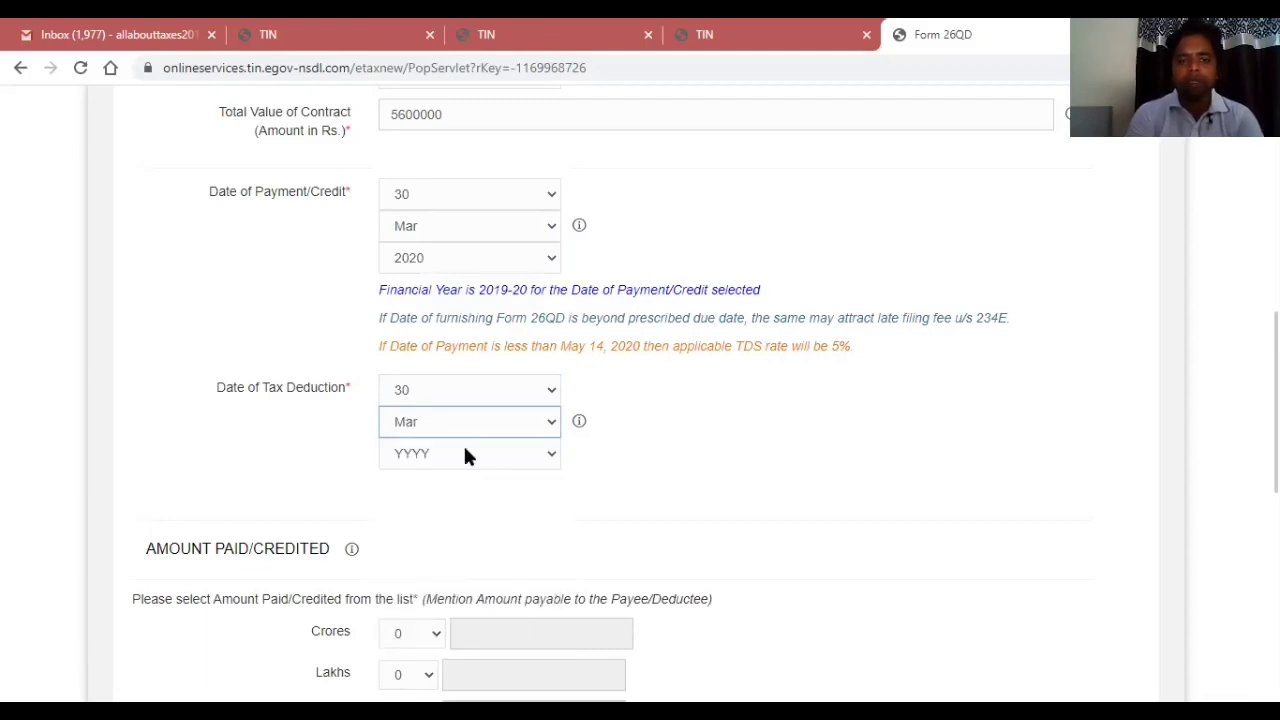
{"action": "left_click", "coordinate": [465, 453]}
{"action": "left_click", "coordinate": [432, 513]}
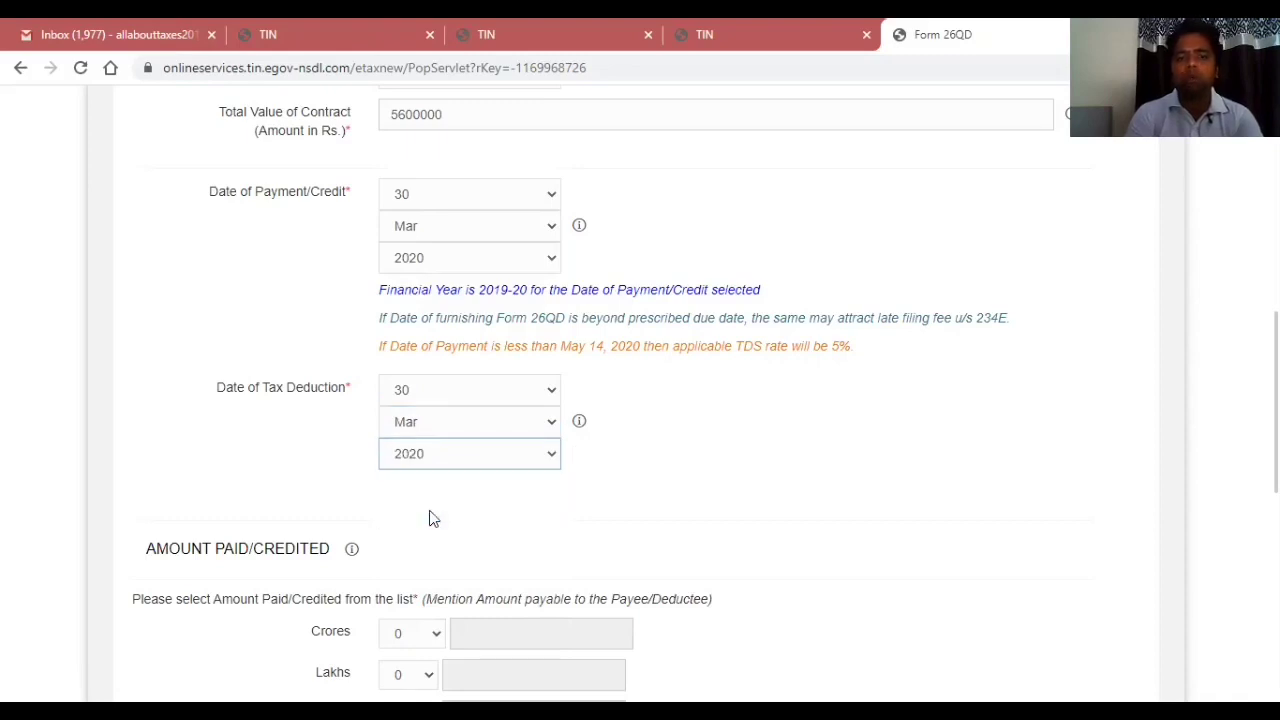
Pick 56 in the Lakhs dropdown of Amount Paid/Credited.
{"action": "scroll", "coordinate": [606, 393], "scroll_direction": "down", "scroll_amount": 4}
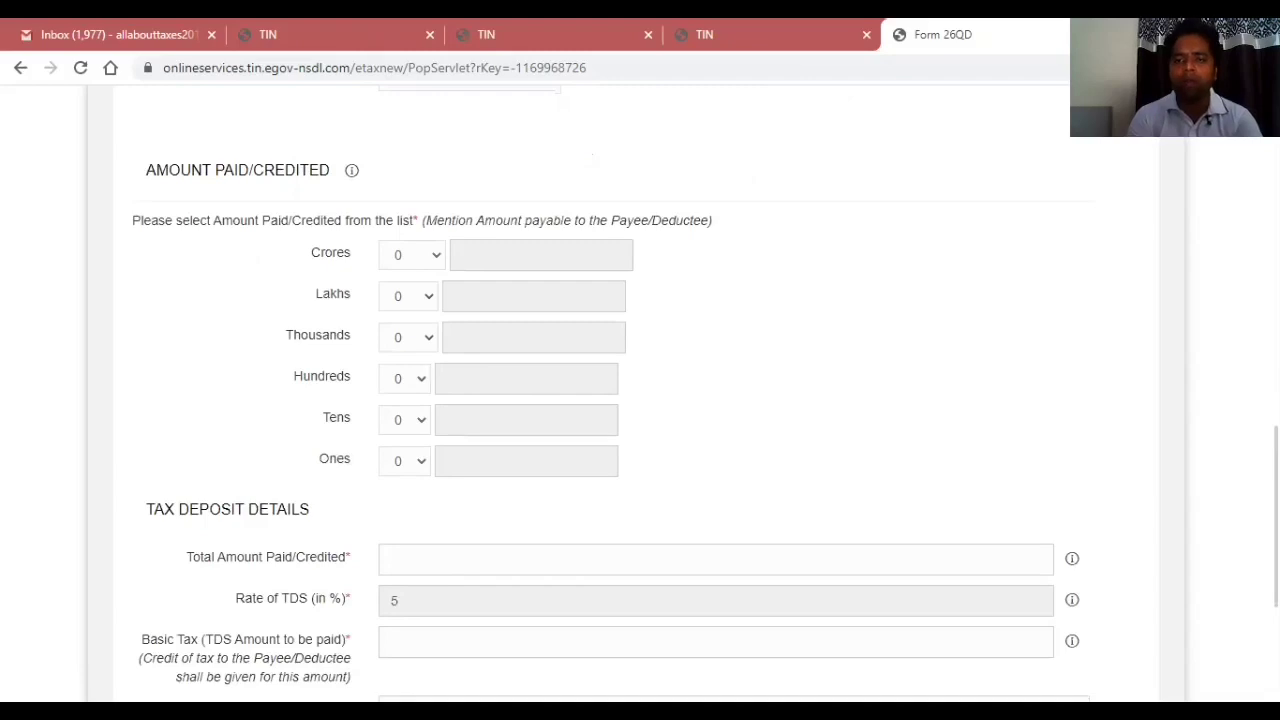
{"action": "left_click", "coordinate": [405, 295]}
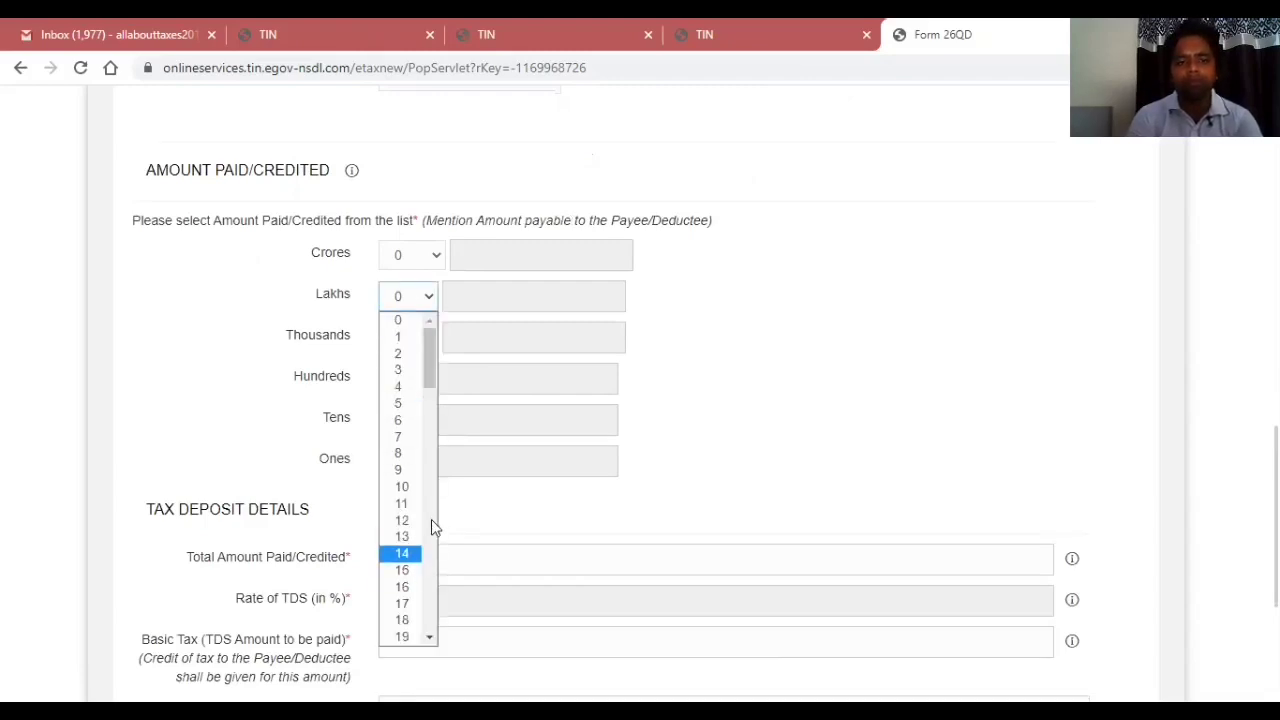
{"action": "scroll", "coordinate": [429, 525], "scroll_direction": "down", "scroll_amount": 3}
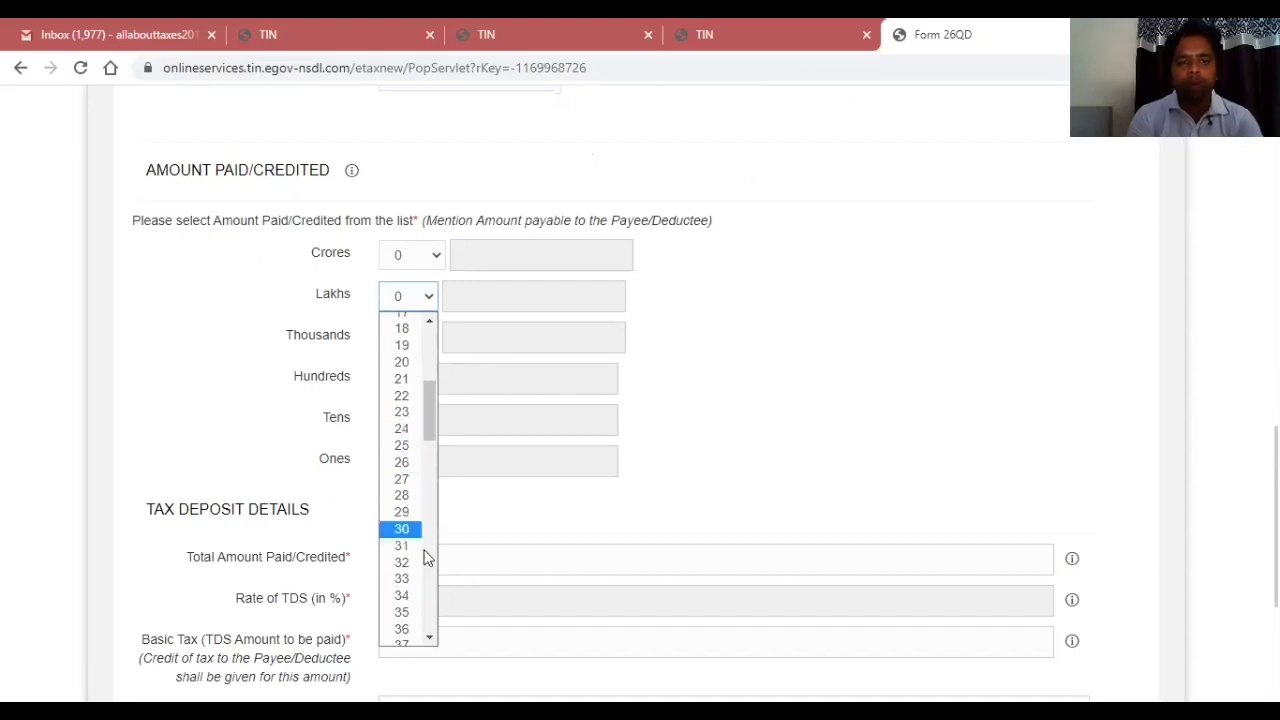
{"action": "scroll", "coordinate": [431, 579], "scroll_direction": "down", "scroll_amount": 3}
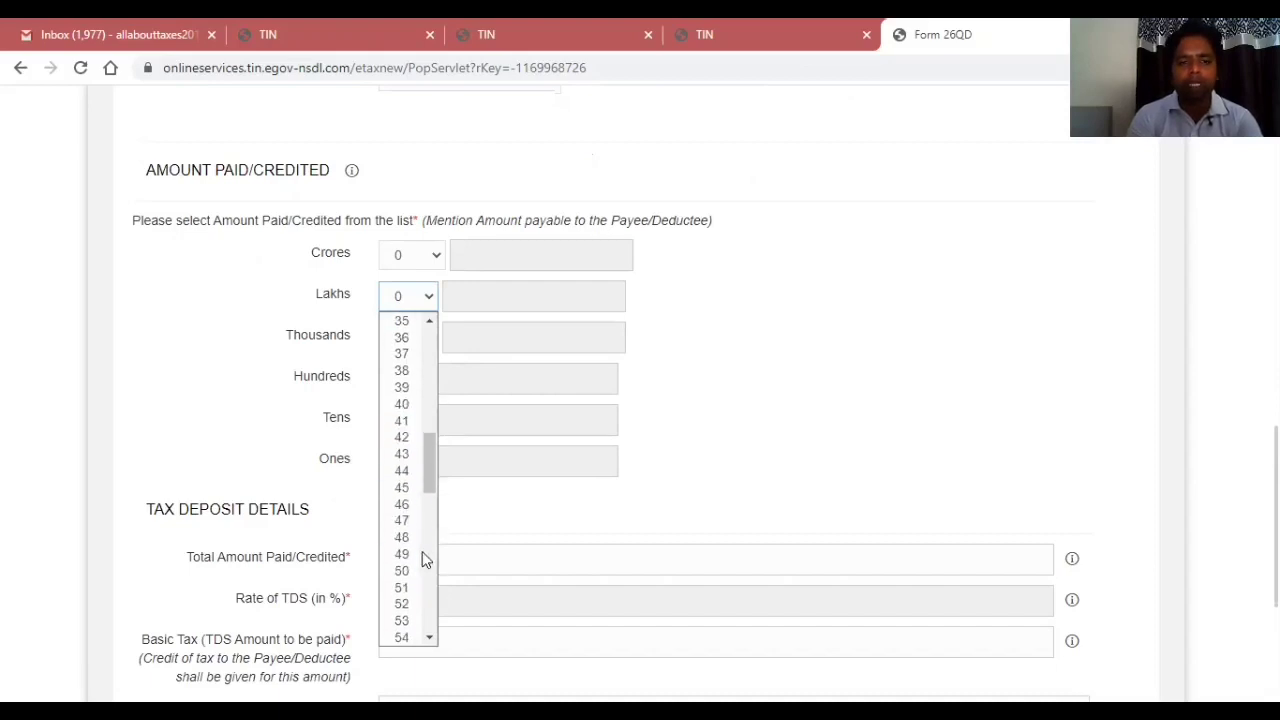
{"action": "scroll", "coordinate": [431, 605], "scroll_direction": "down", "scroll_amount": 1}
{"action": "scroll", "coordinate": [431, 605], "scroll_direction": "down", "scroll_amount": 3}
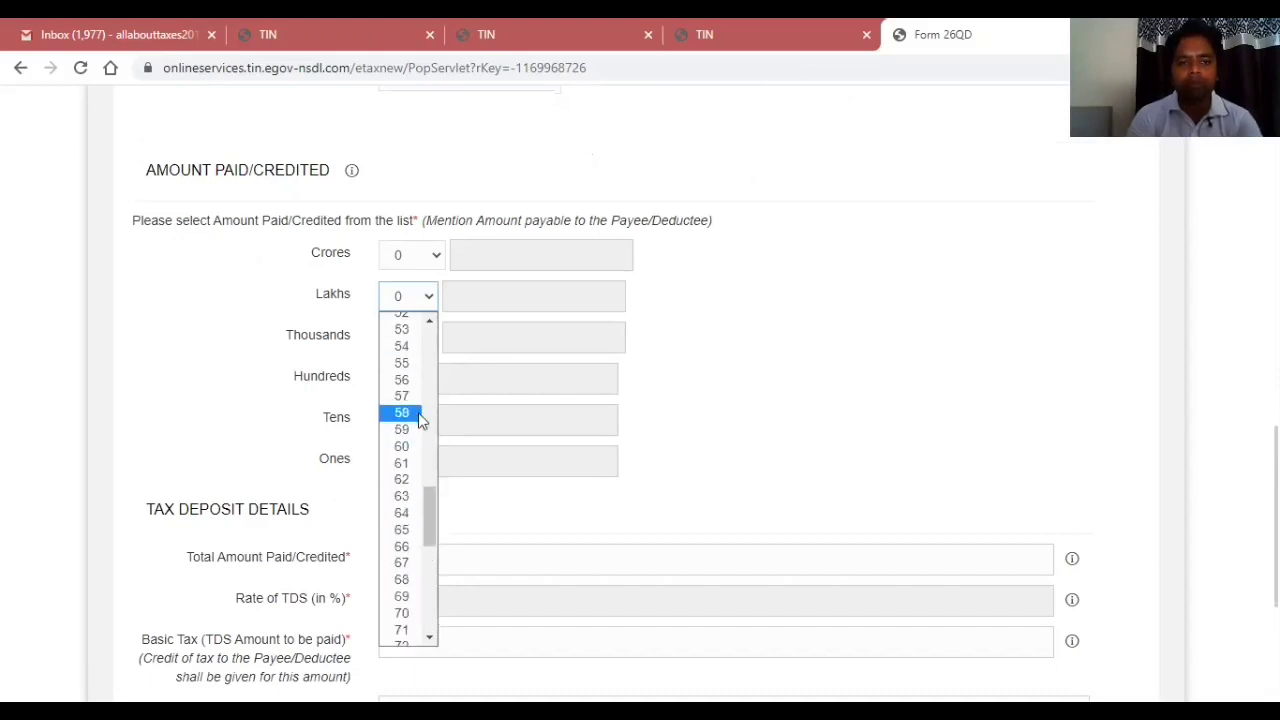
{"action": "left_click", "coordinate": [403, 377]}
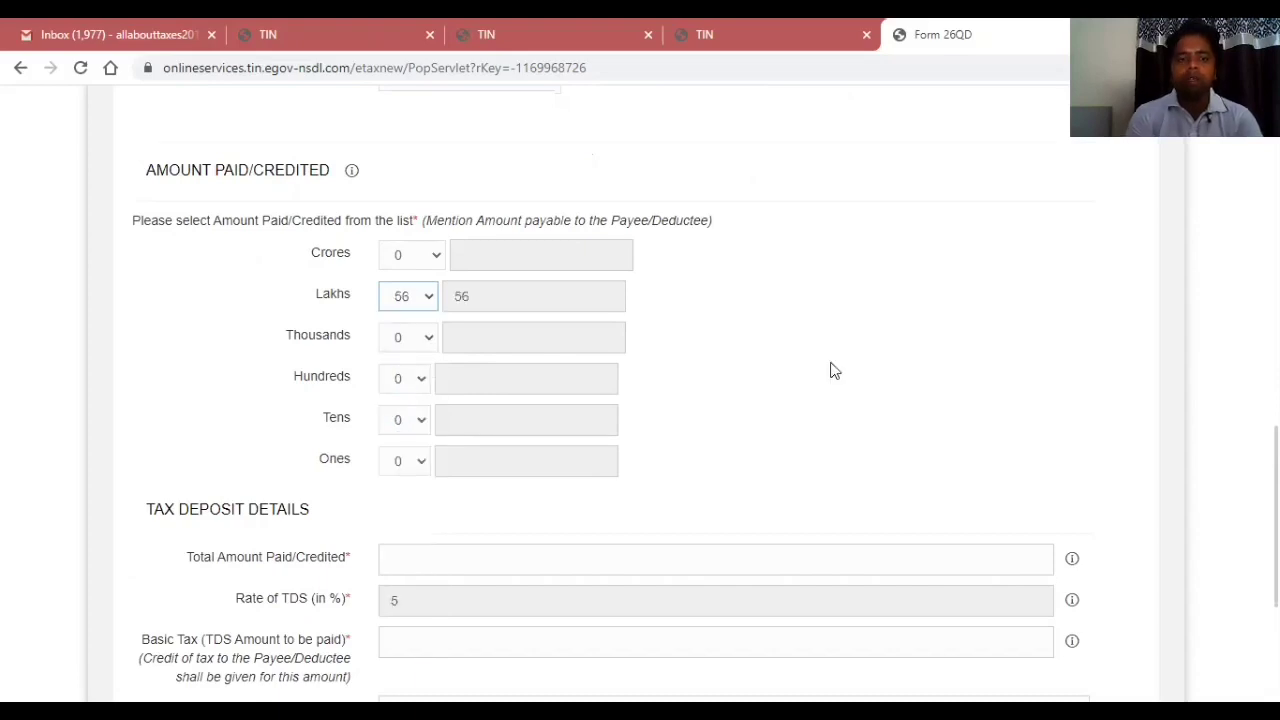
{"action": "left_click", "coordinate": [1102, 360]}
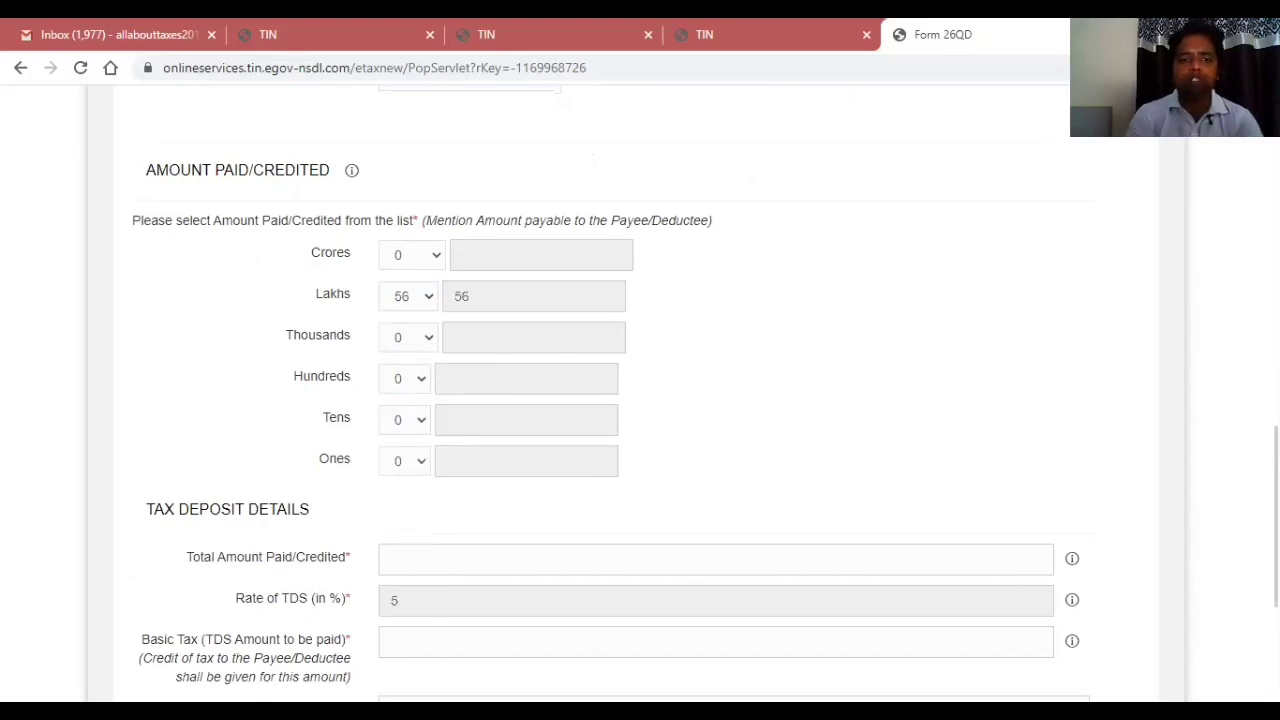
{"action": "scroll", "coordinate": [766, 397], "scroll_direction": "down", "scroll_amount": 3}
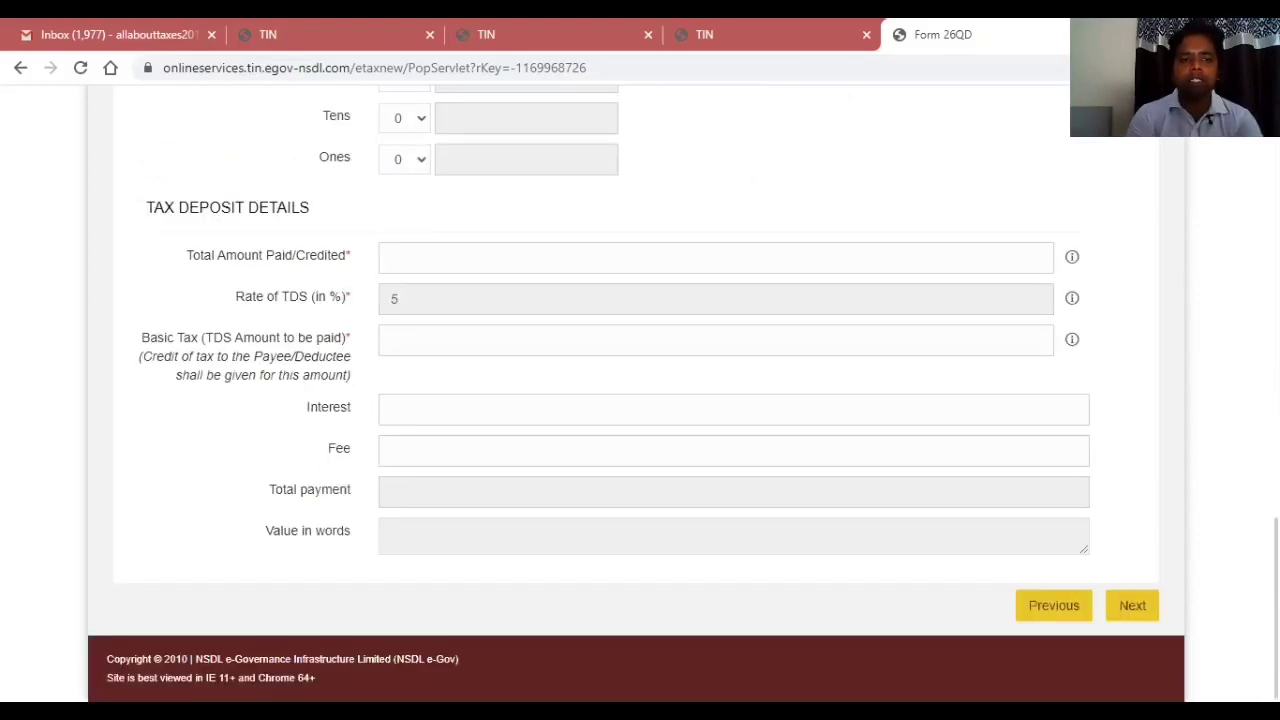
Enter 5600000 as total amount paid and 280000 as TDS, then continue to Payment Info.
{"action": "left_click", "coordinate": [489, 257]}
{"action": "type", "text": "5600"}
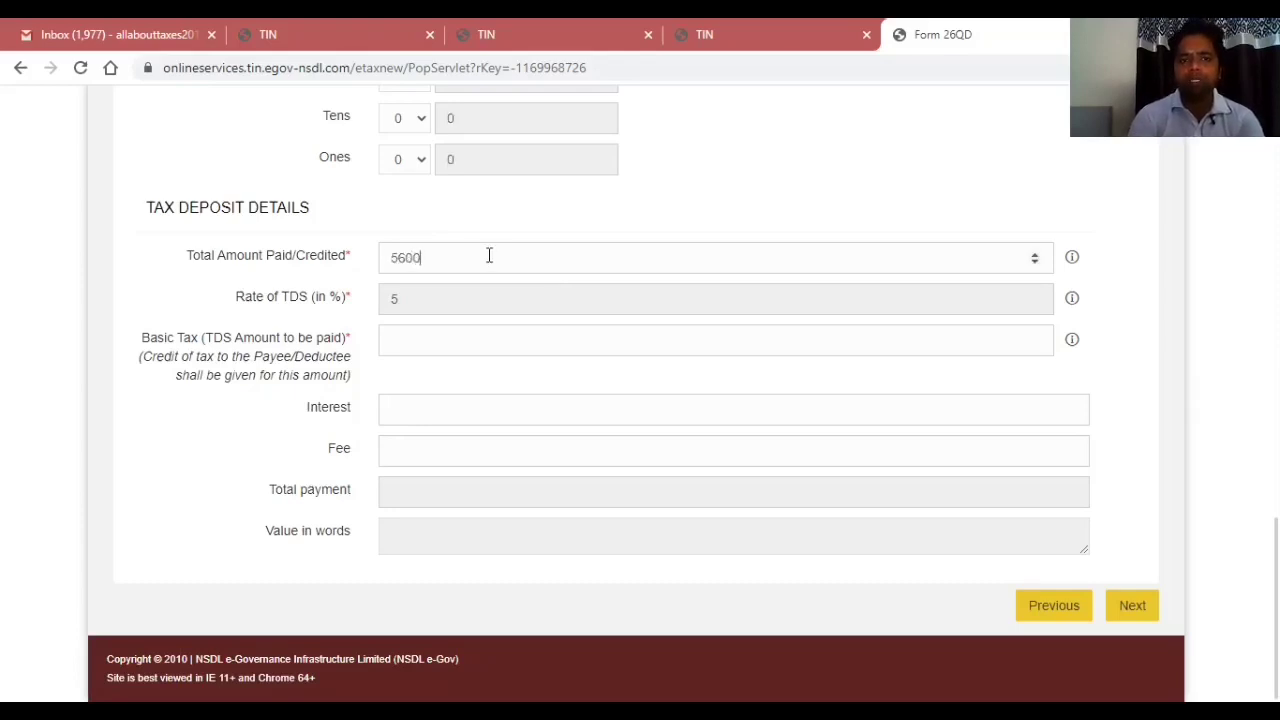
{"action": "type", "text": "000"}
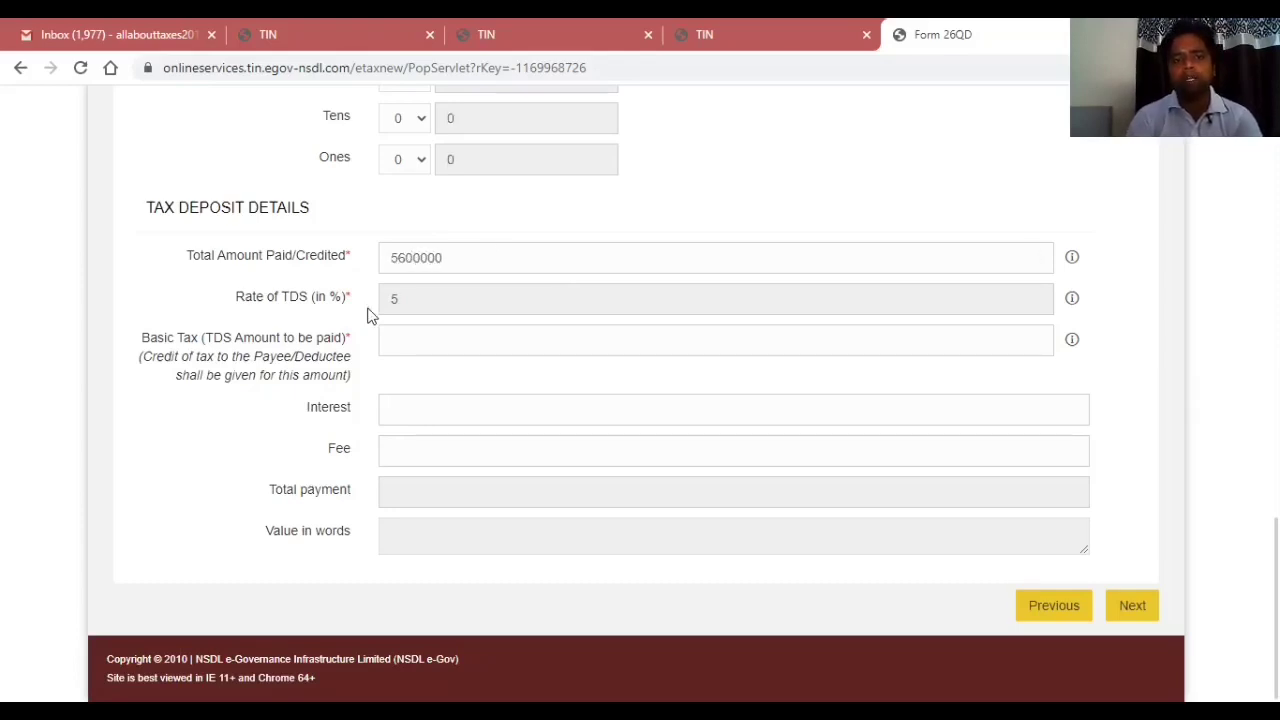
{"action": "left_click", "coordinate": [414, 340]}
{"action": "type", "text": "28000"}
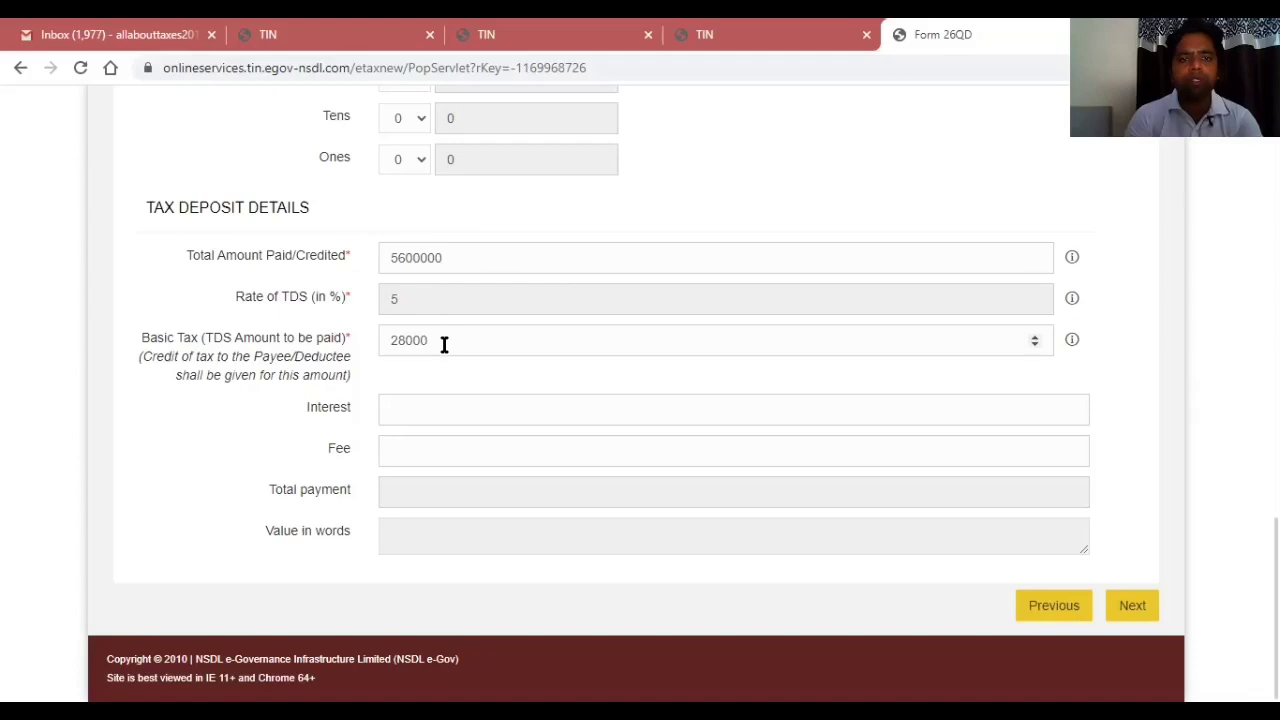
{"action": "type", "text": "0"}
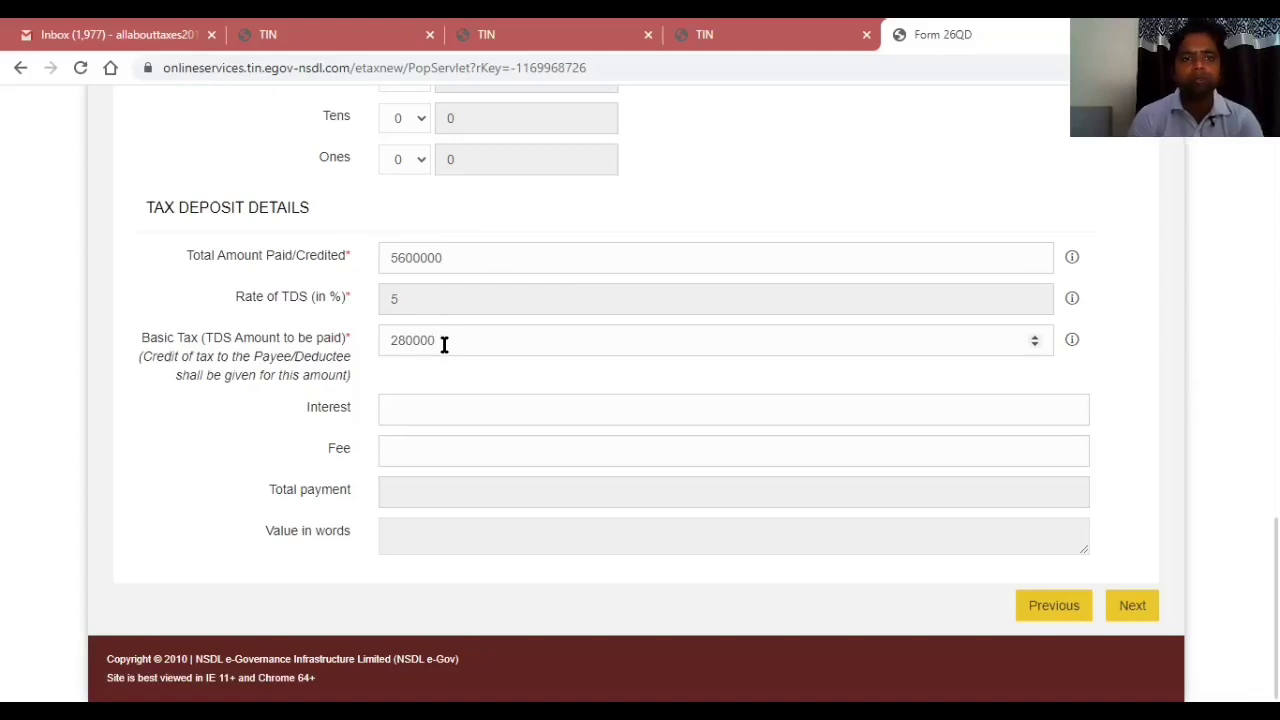
{"action": "left_click", "coordinate": [322, 393]}
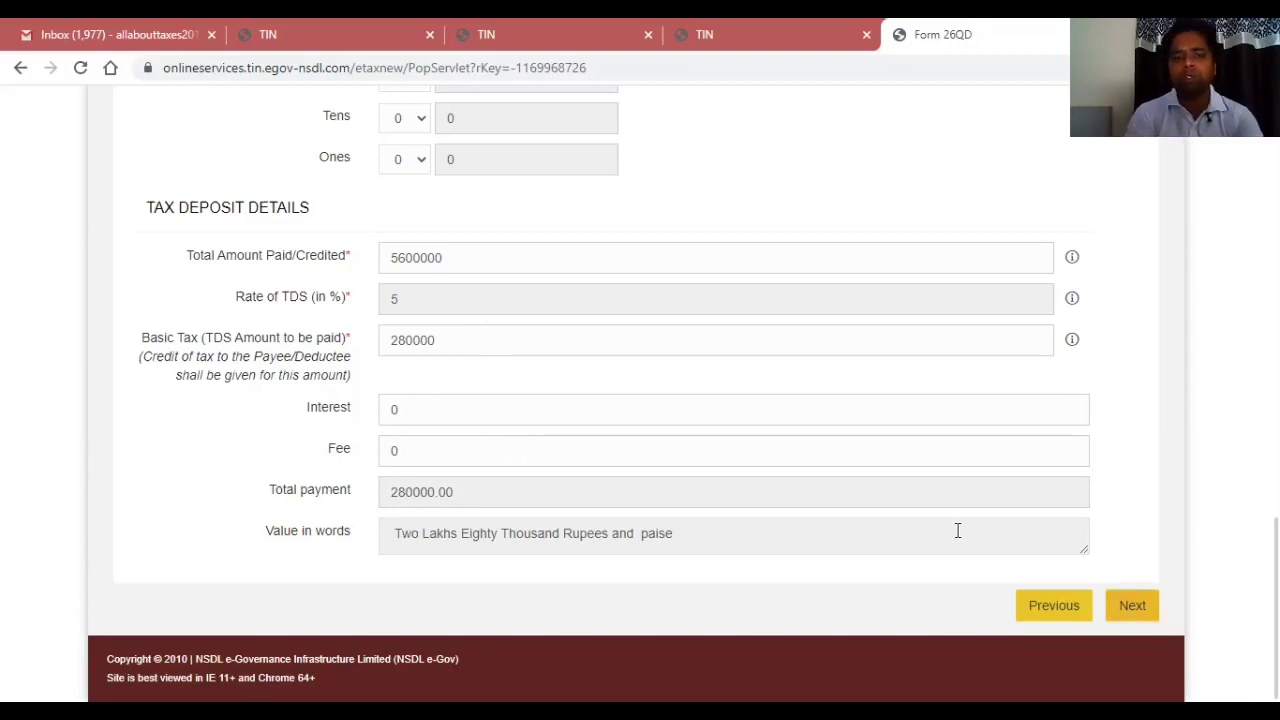
{"action": "left_click", "coordinate": [1132, 606]}
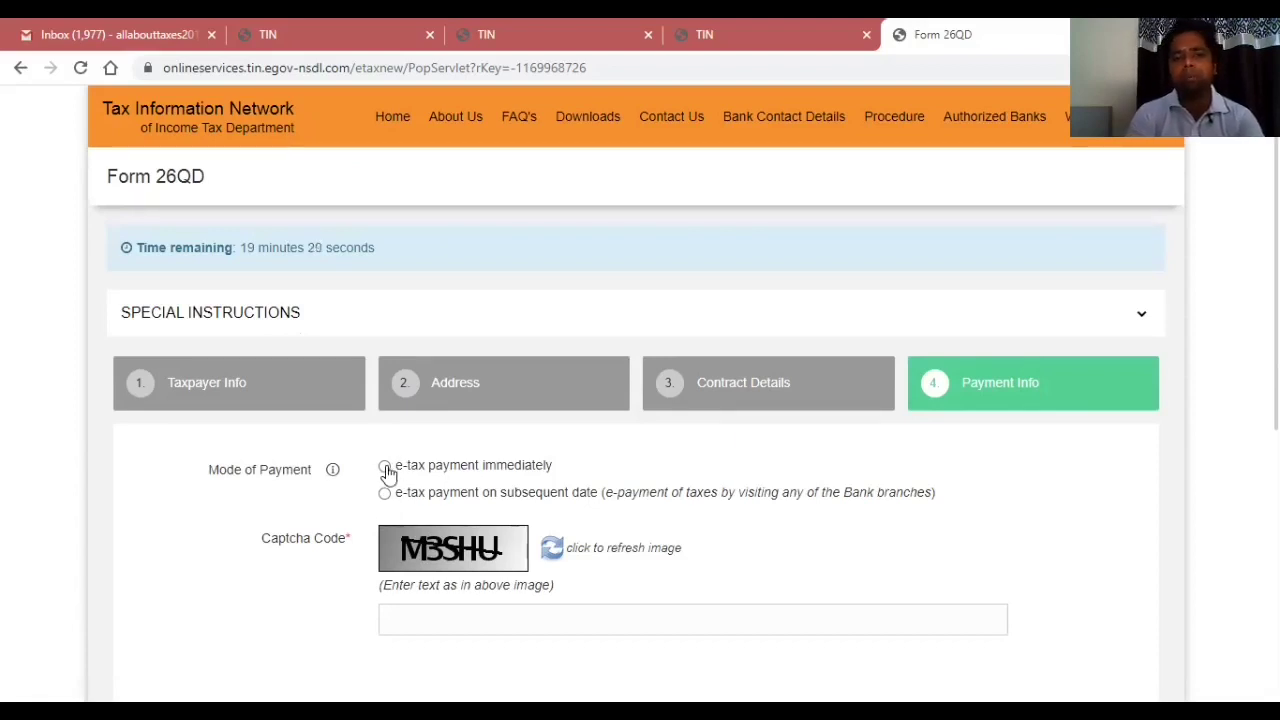
Choose immediate e-tax payment by net-banking through State Bank of India.
{"action": "left_click", "coordinate": [386, 468]}
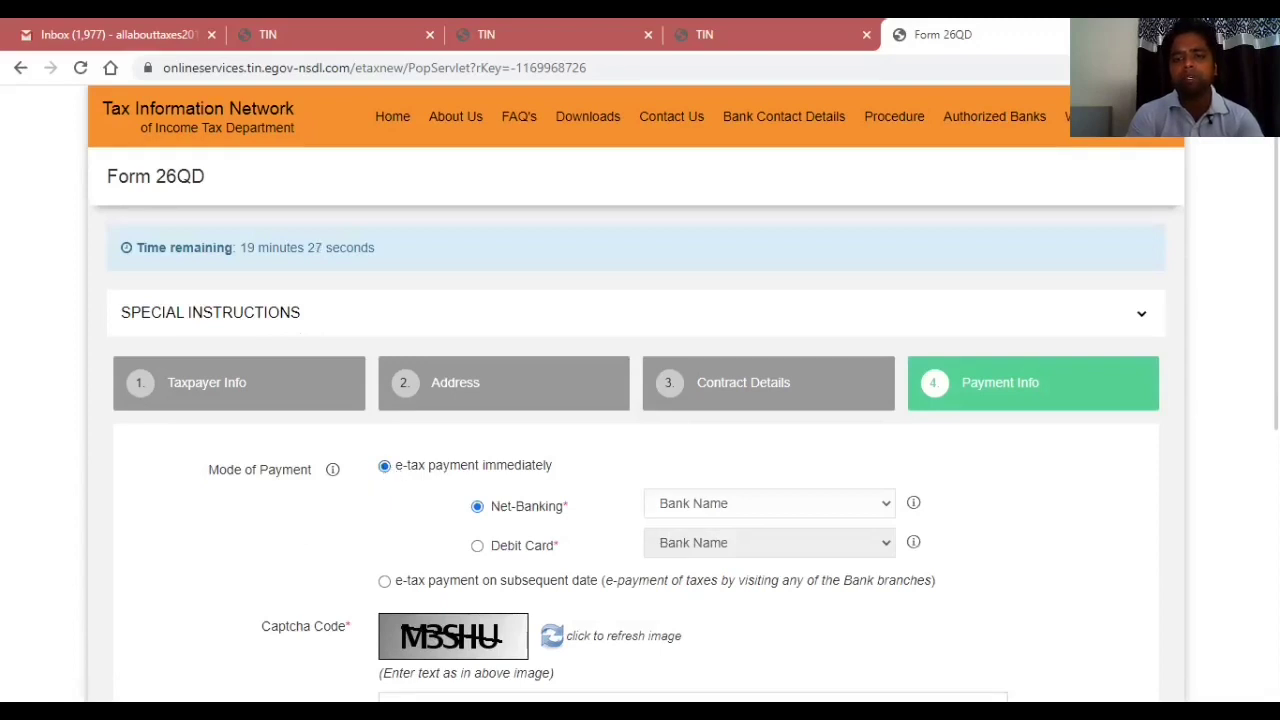
{"action": "scroll", "coordinate": [640, 450], "scroll_direction": "down", "scroll_amount": 2}
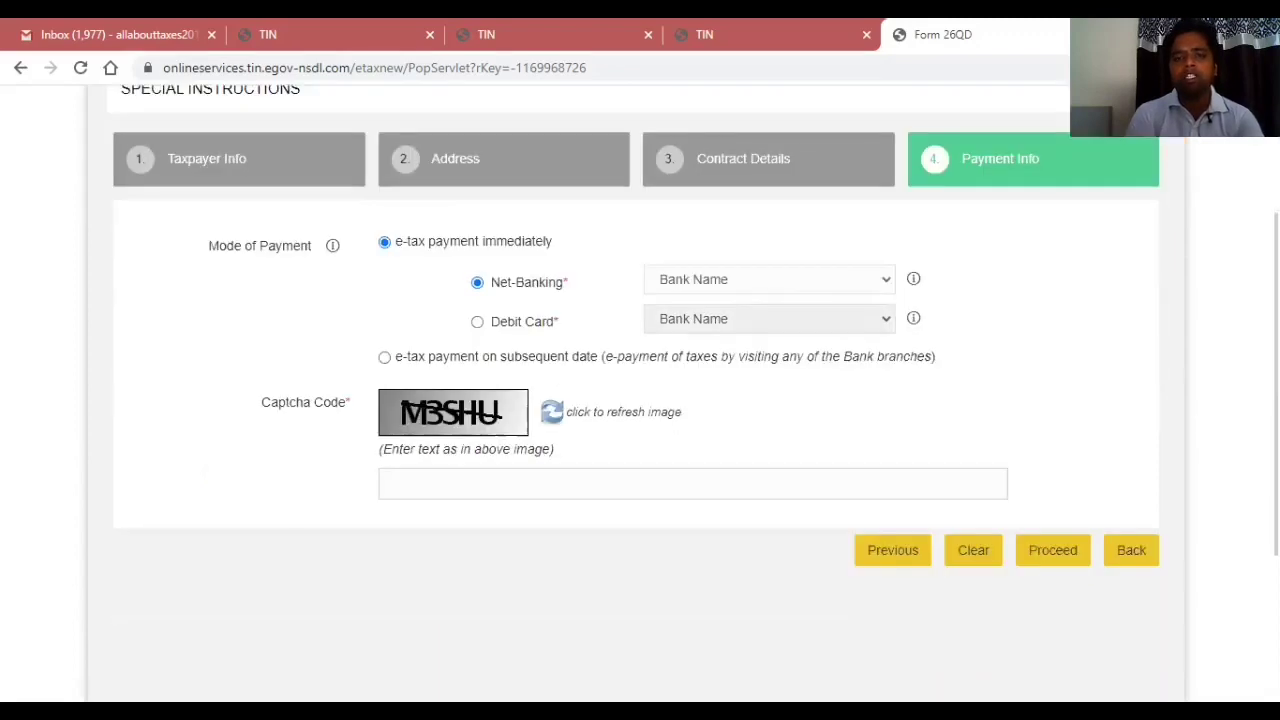
{"action": "left_click", "coordinate": [790, 288]}
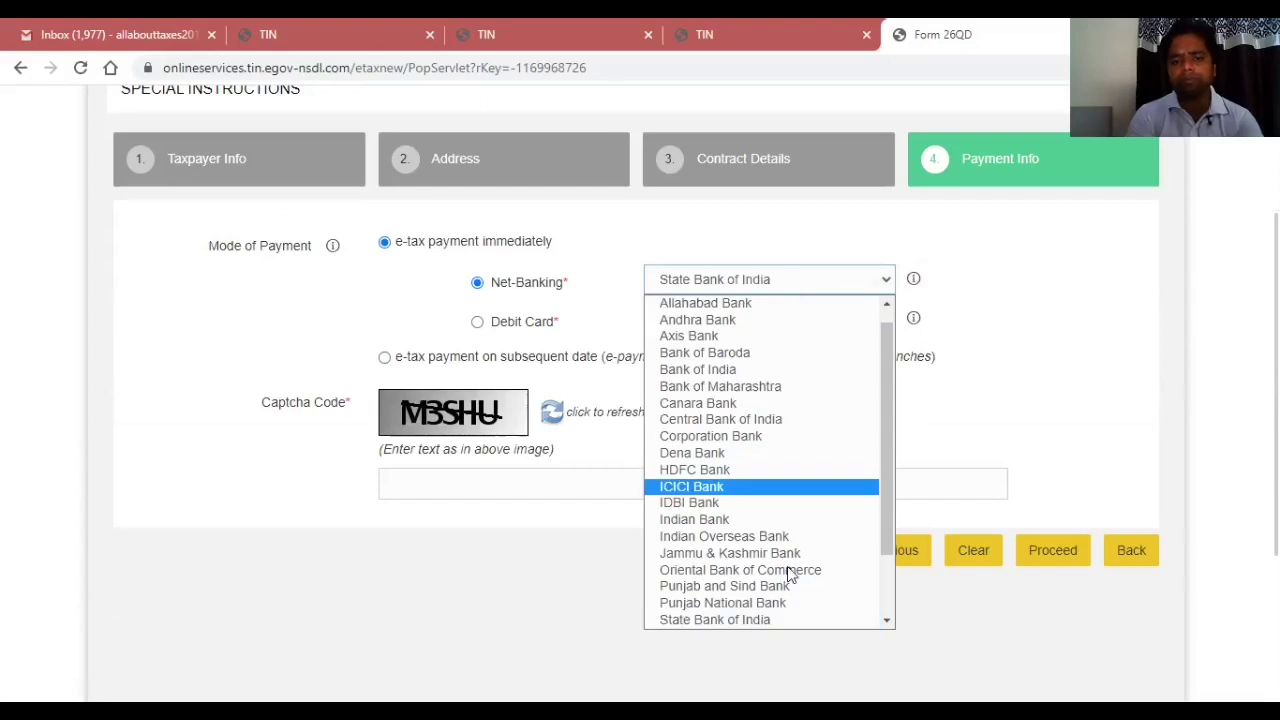
{"action": "left_click", "coordinate": [771, 621]}
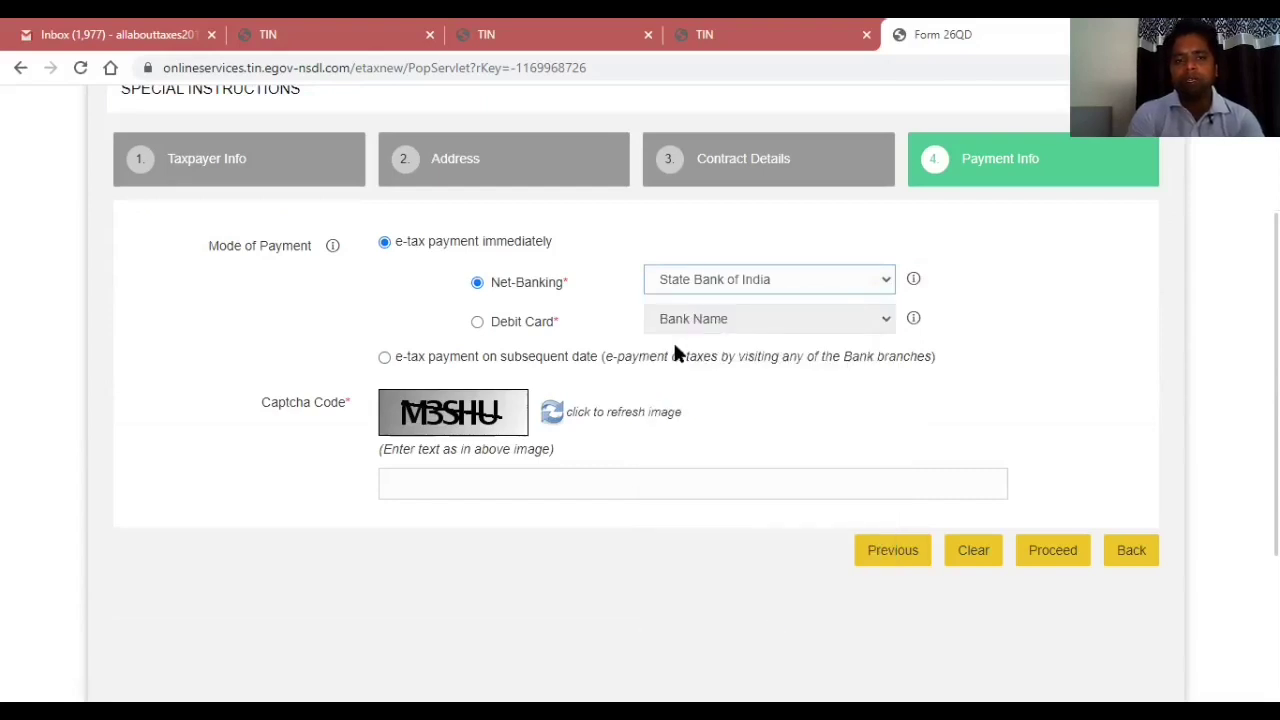
Enter the captcha code, proceed, and dismiss the late filing fee alert.
{"action": "left_click", "coordinate": [431, 482]}
{"action": "type", "text": "M"}
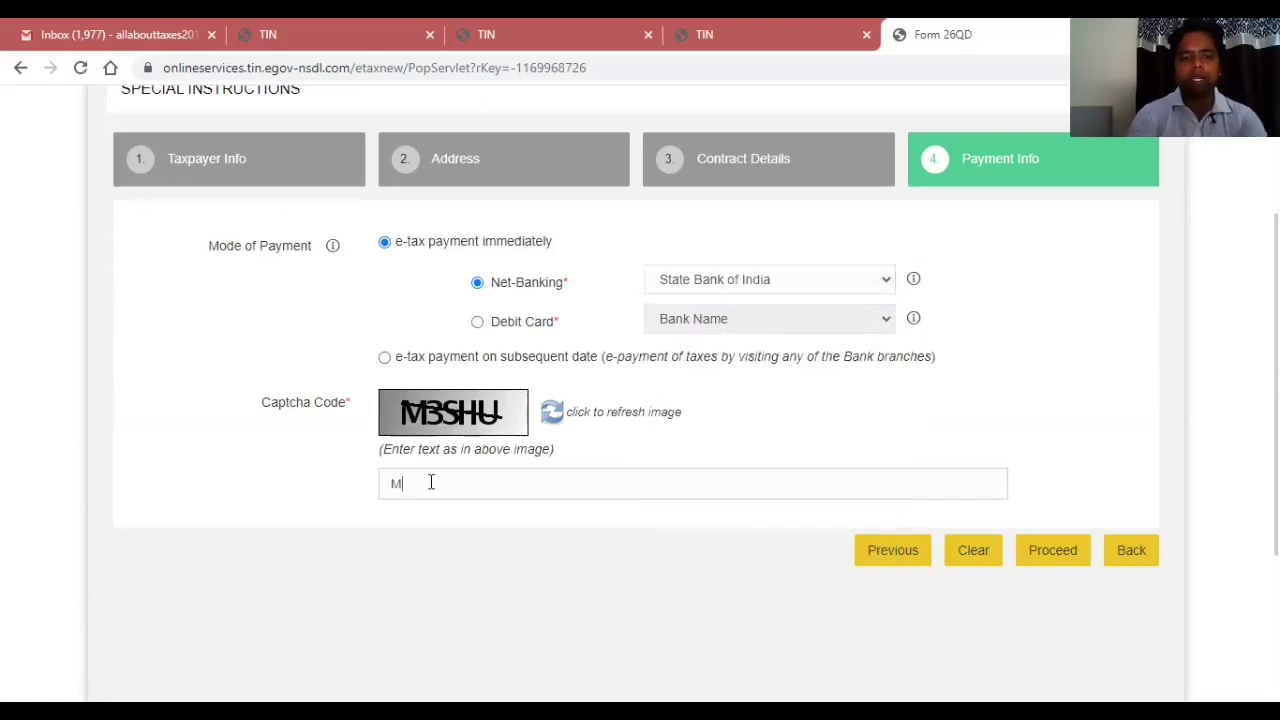
{"action": "type", "text": "3SHU"}
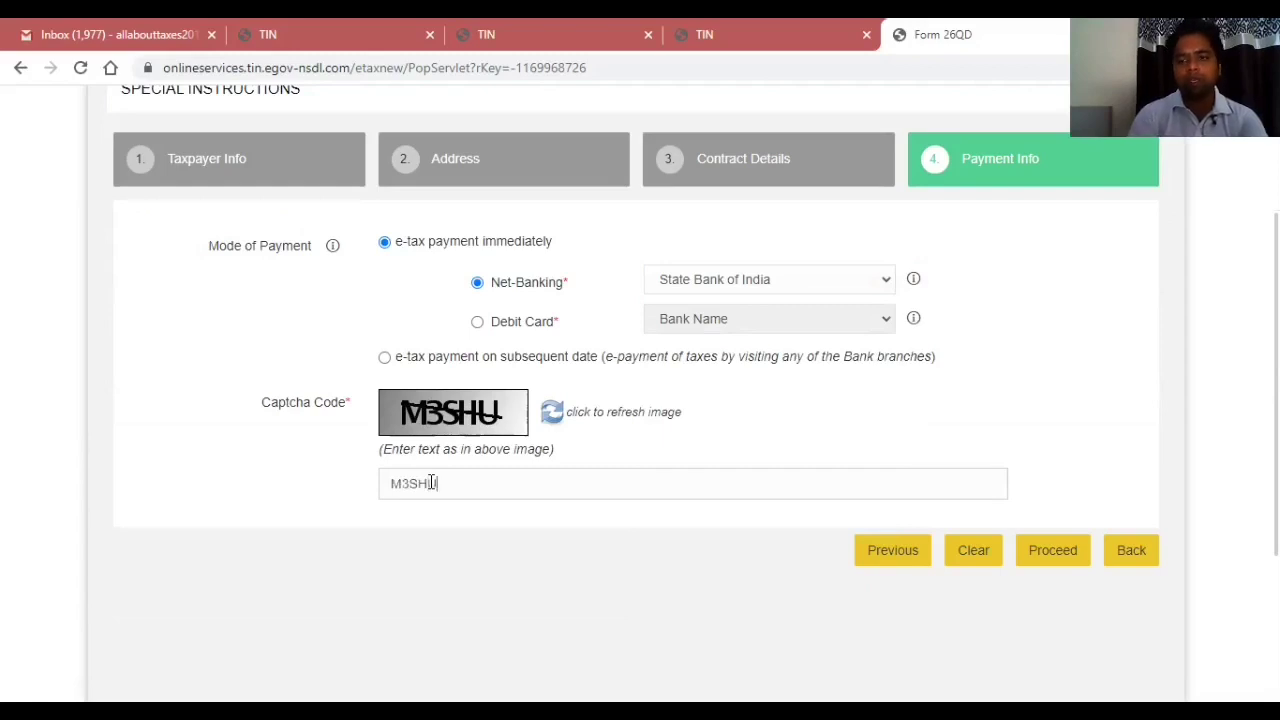
{"action": "left_click", "coordinate": [1051, 550]}
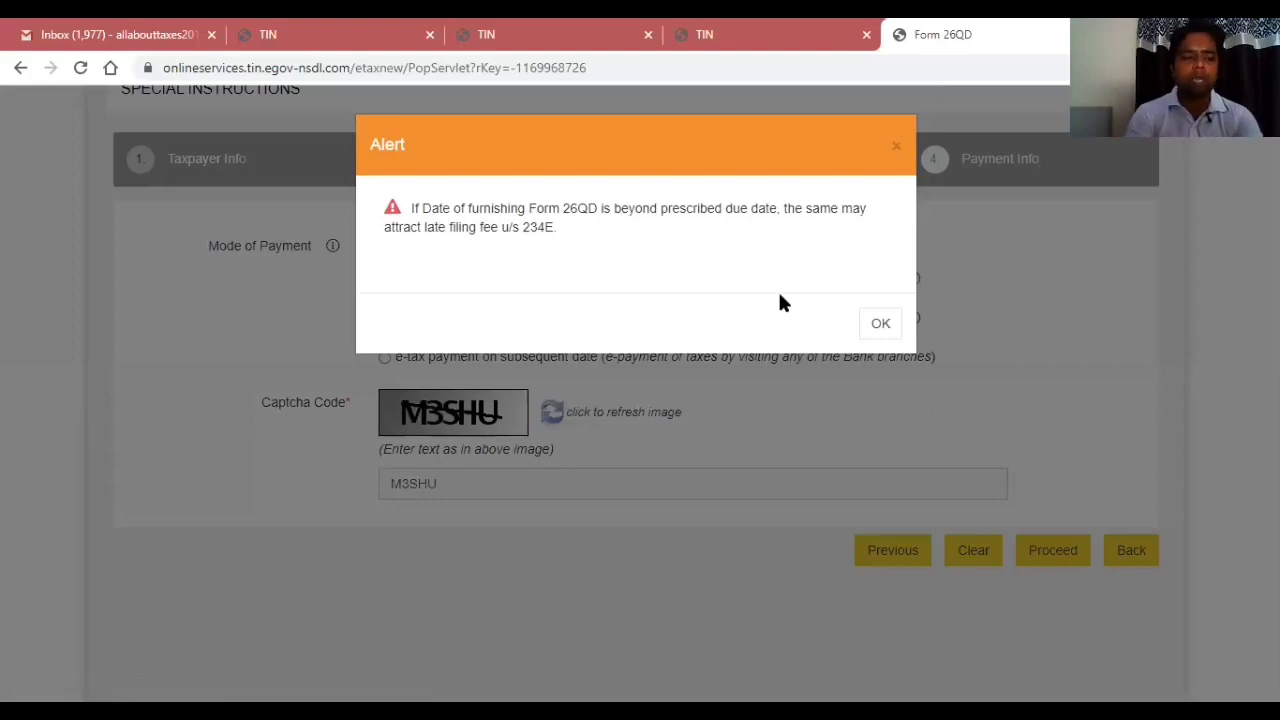
{"action": "left_click", "coordinate": [880, 326]}
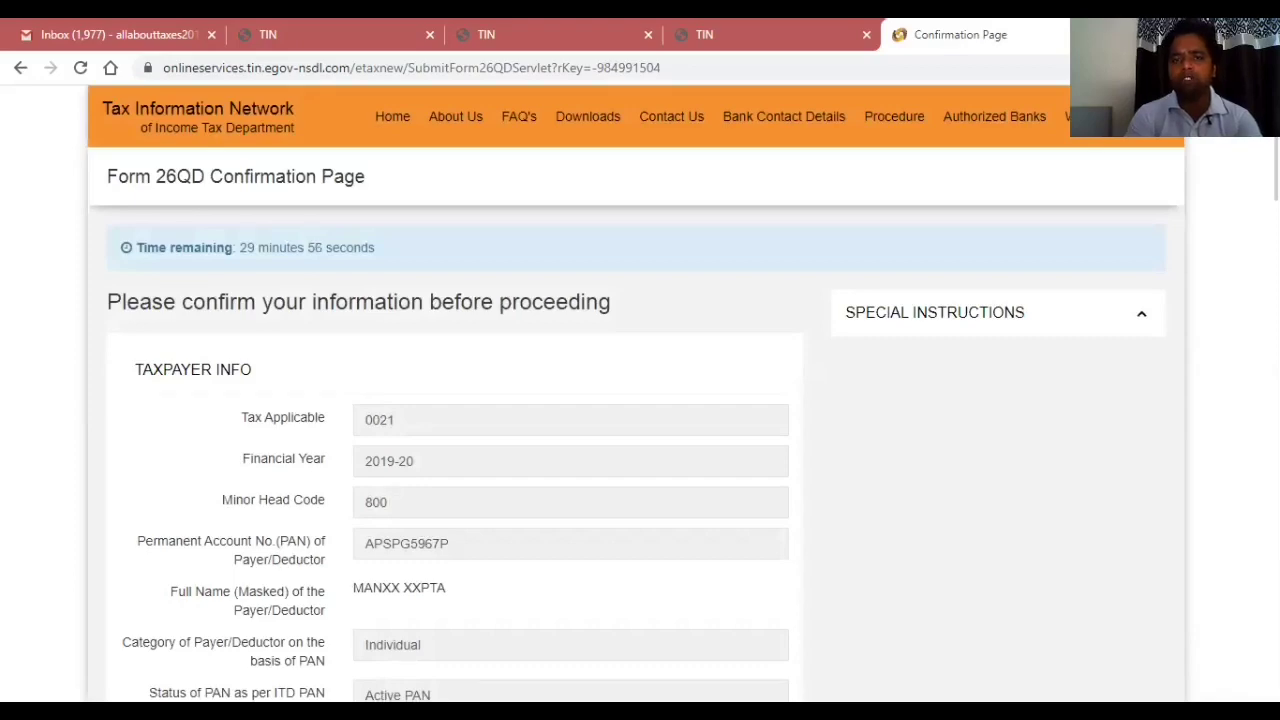
Tick 'I agree' to the data consent and confirm the Form 26QD details.
{"action": "scroll", "coordinate": [640, 400], "scroll_direction": "down", "scroll_amount": 5}
{"action": "scroll", "coordinate": [640, 400], "scroll_direction": "down", "scroll_amount": 3}
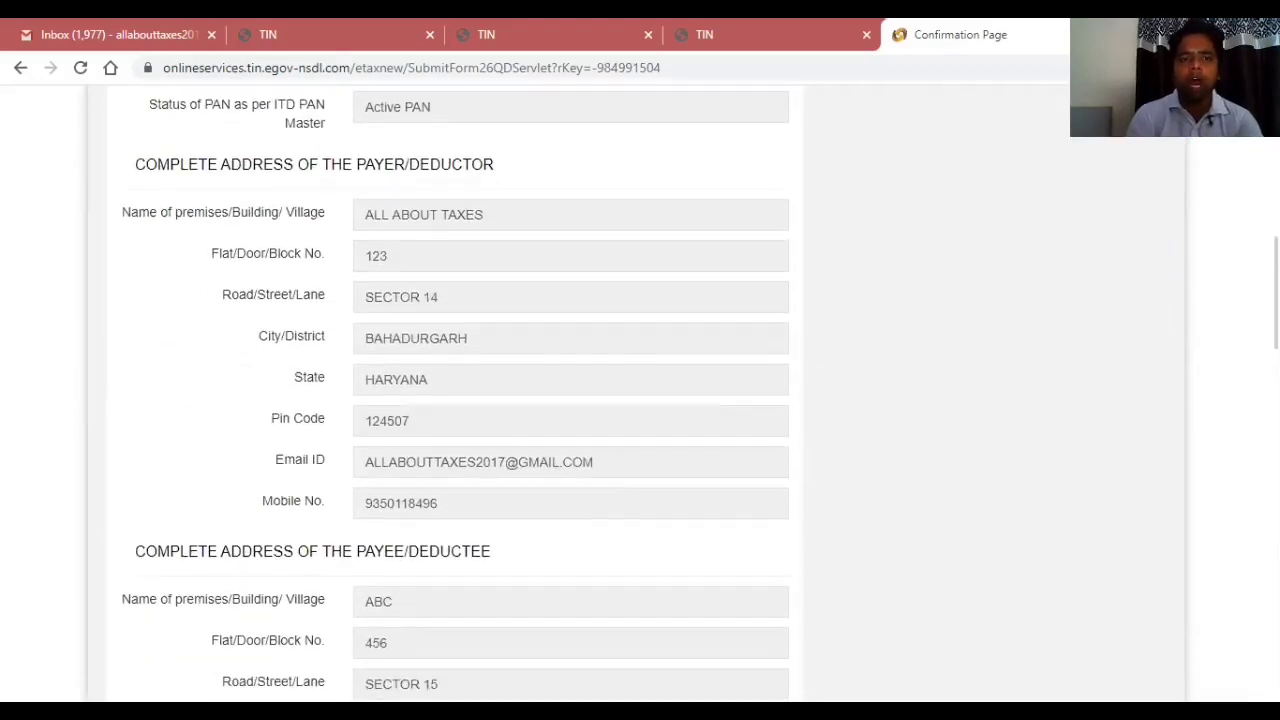
{"action": "scroll", "coordinate": [640, 400], "scroll_direction": "down", "scroll_amount": 7}
{"action": "scroll", "coordinate": [640, 400], "scroll_direction": "down", "scroll_amount": 7}
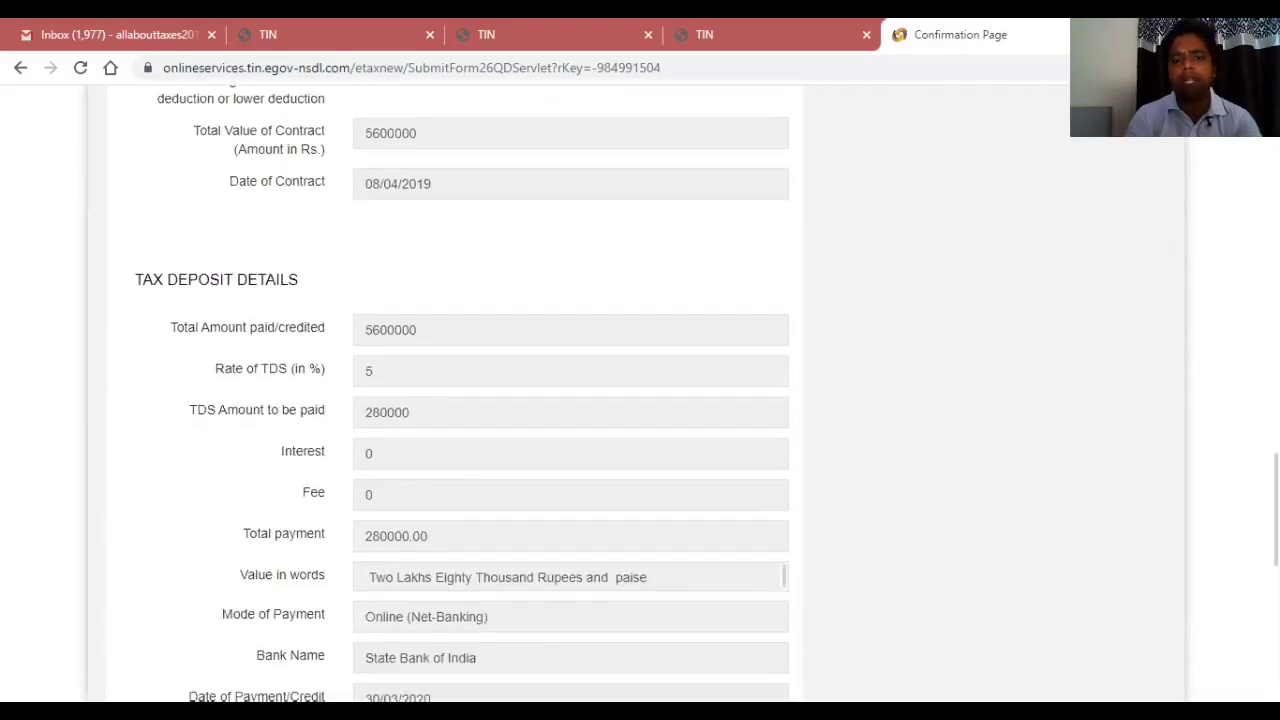
{"action": "scroll", "coordinate": [608, 626], "scroll_direction": "down", "scroll_amount": 3}
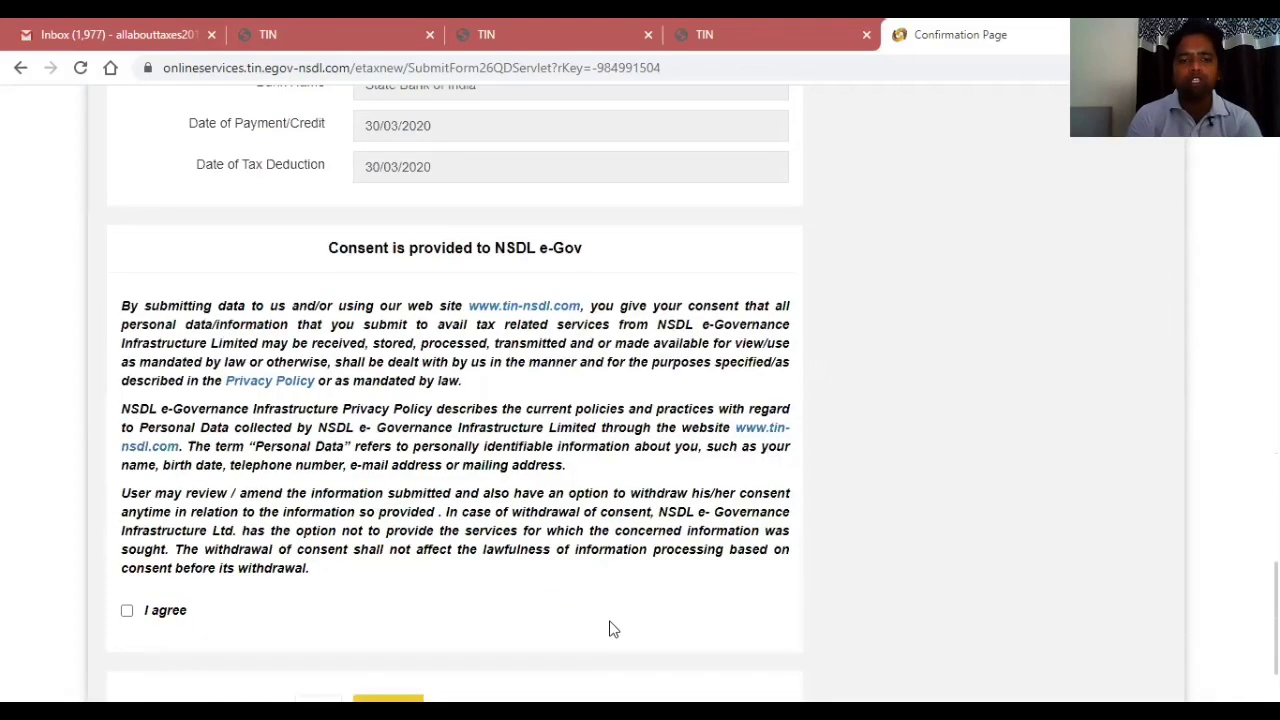
{"action": "left_click", "coordinate": [127, 611]}
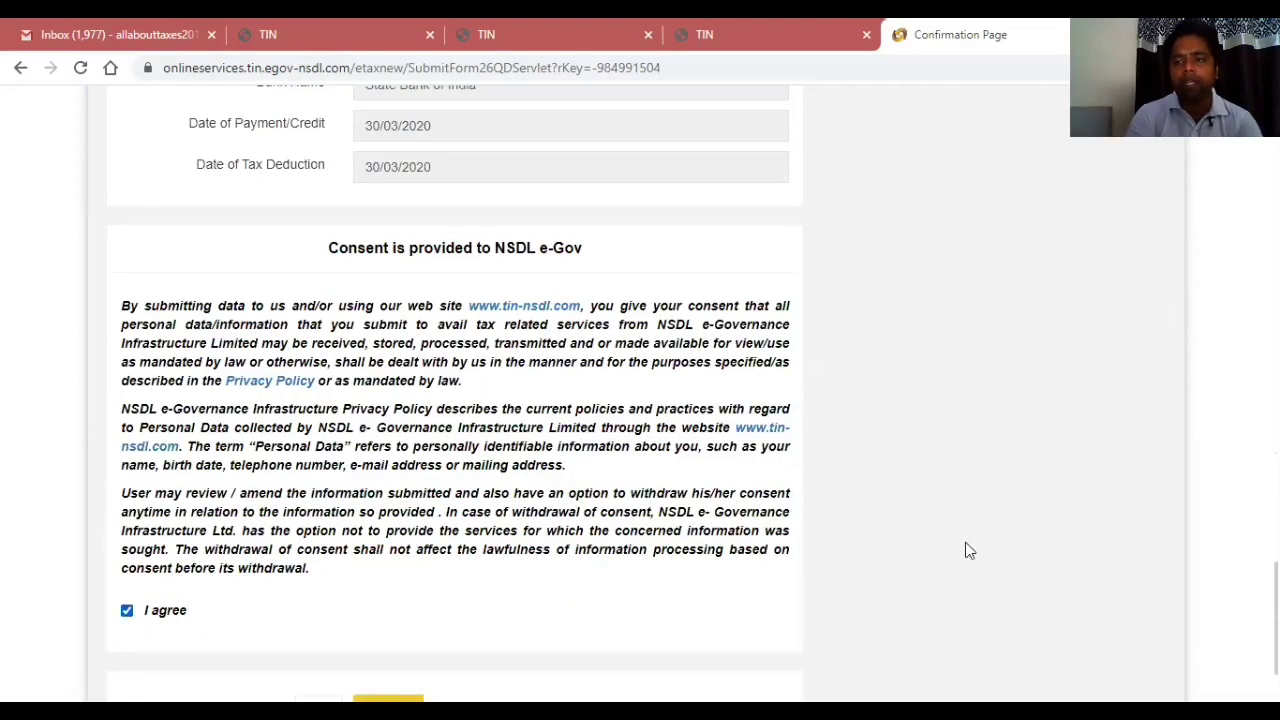
{"action": "scroll", "coordinate": [640, 400], "scroll_direction": "up", "scroll_amount": 5}
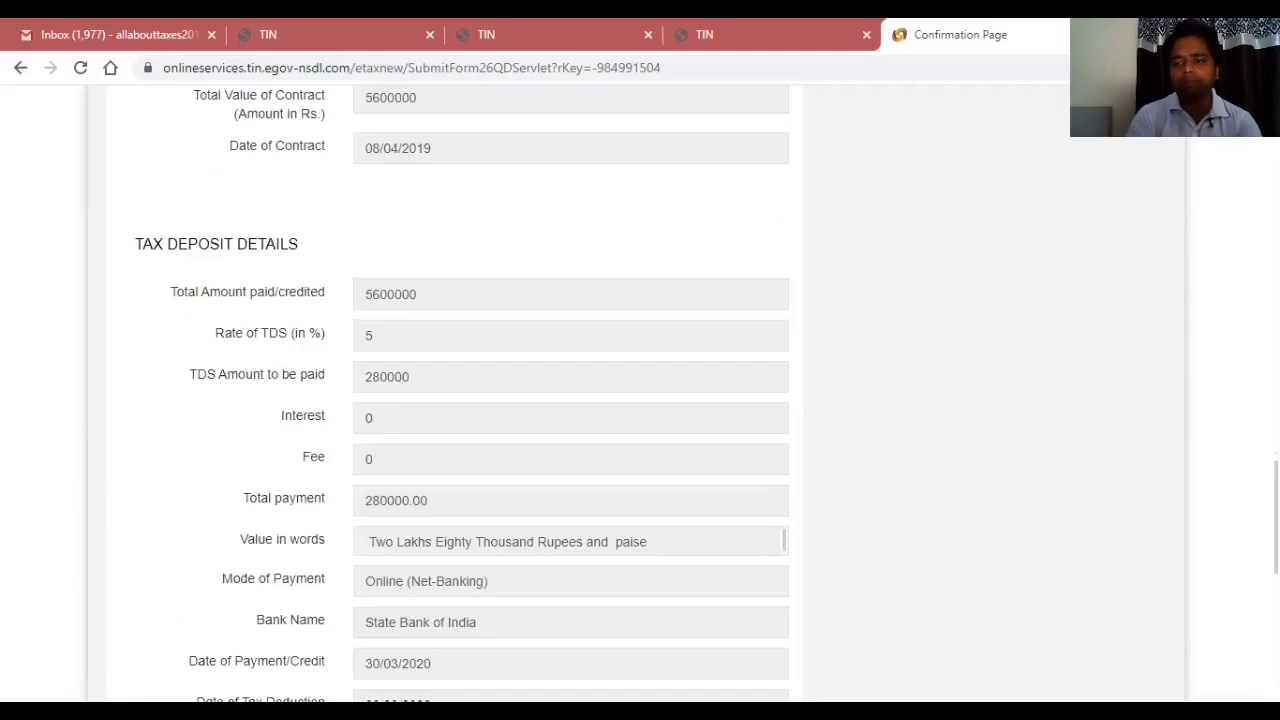
{"action": "scroll", "coordinate": [640, 400], "scroll_direction": "down", "scroll_amount": 6}
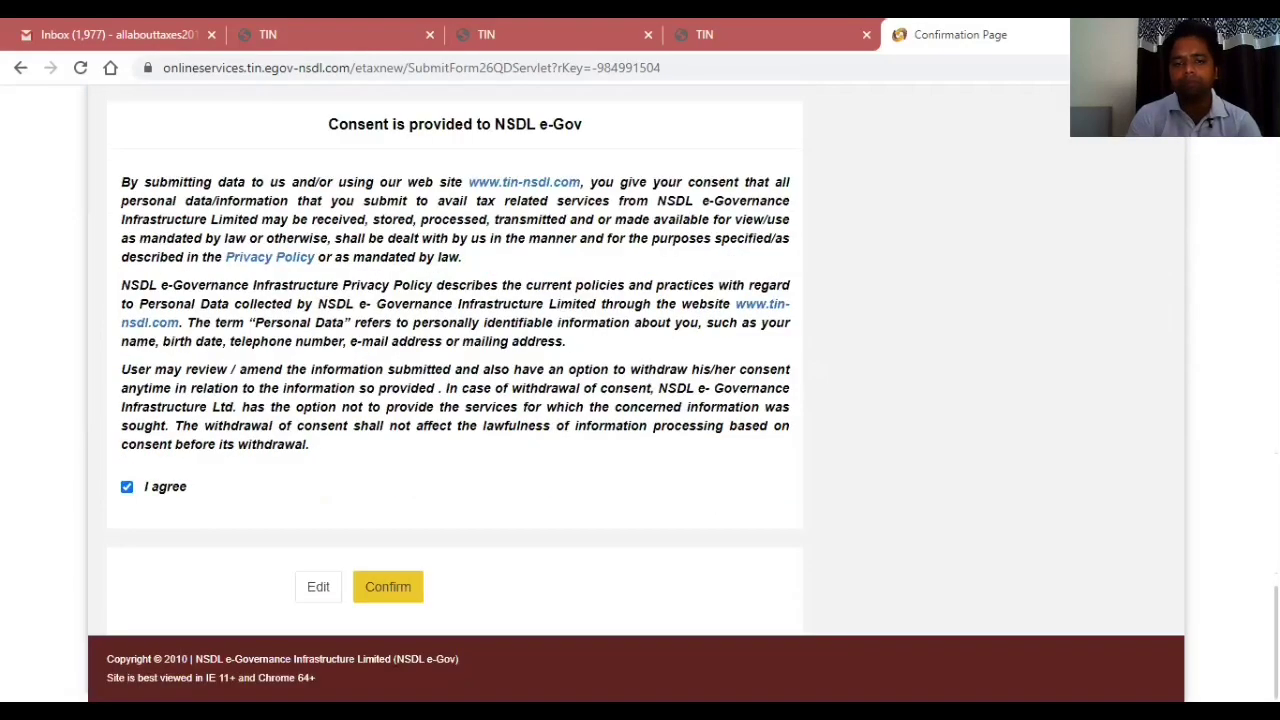
{"action": "left_click", "coordinate": [388, 588]}
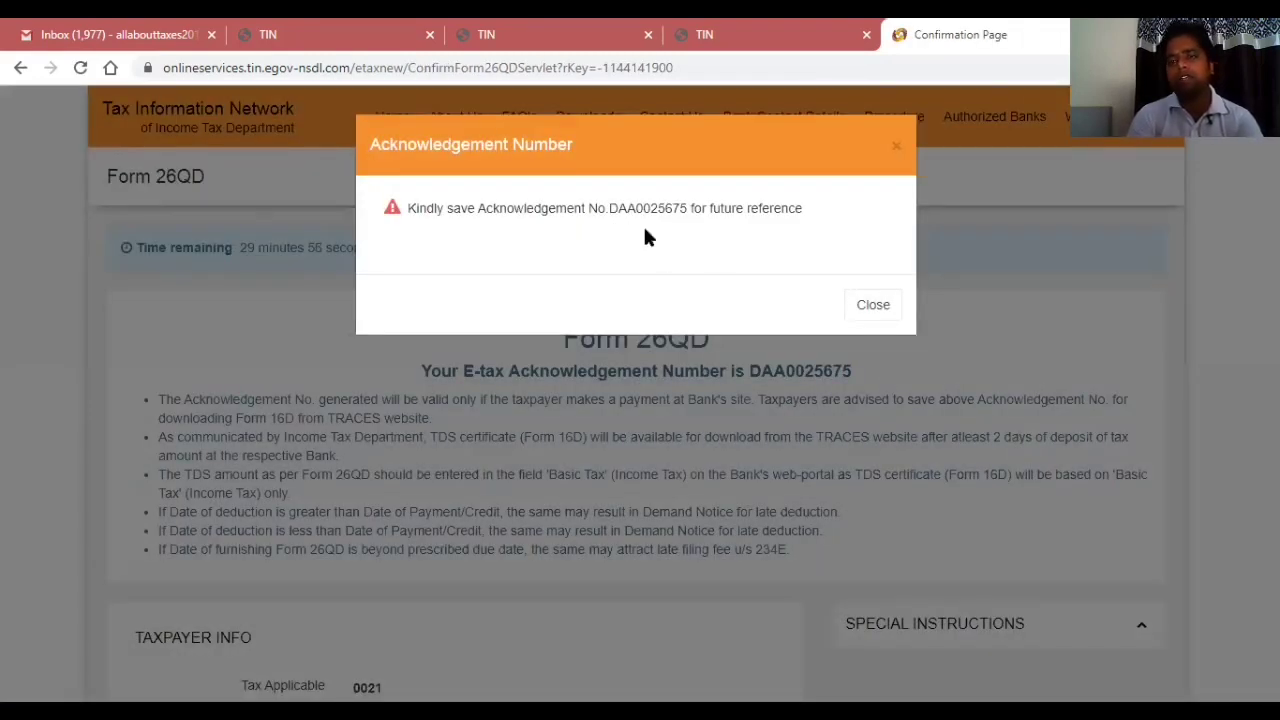
Close the acknowledgement number notice and submit the 280000.00 payment to State Bank of India.
{"action": "left_click", "coordinate": [878, 307]}
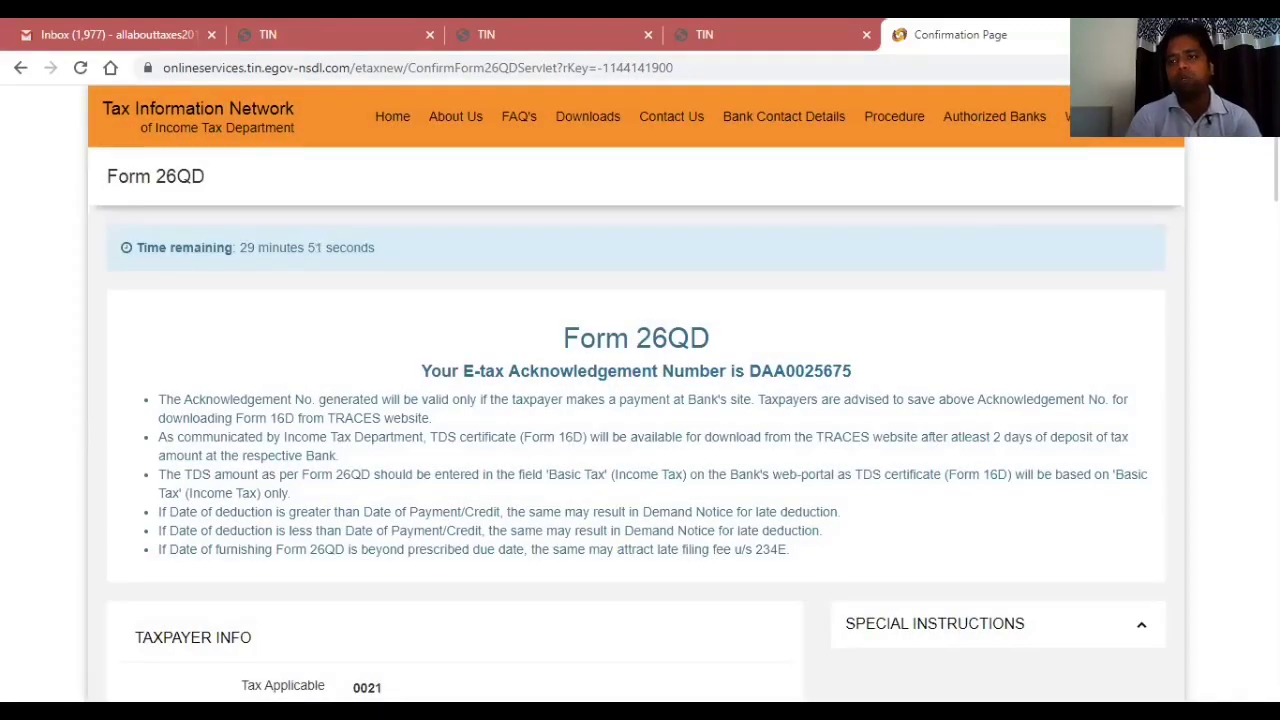
{"action": "scroll", "coordinate": [640, 400], "scroll_direction": "down", "scroll_amount": 4}
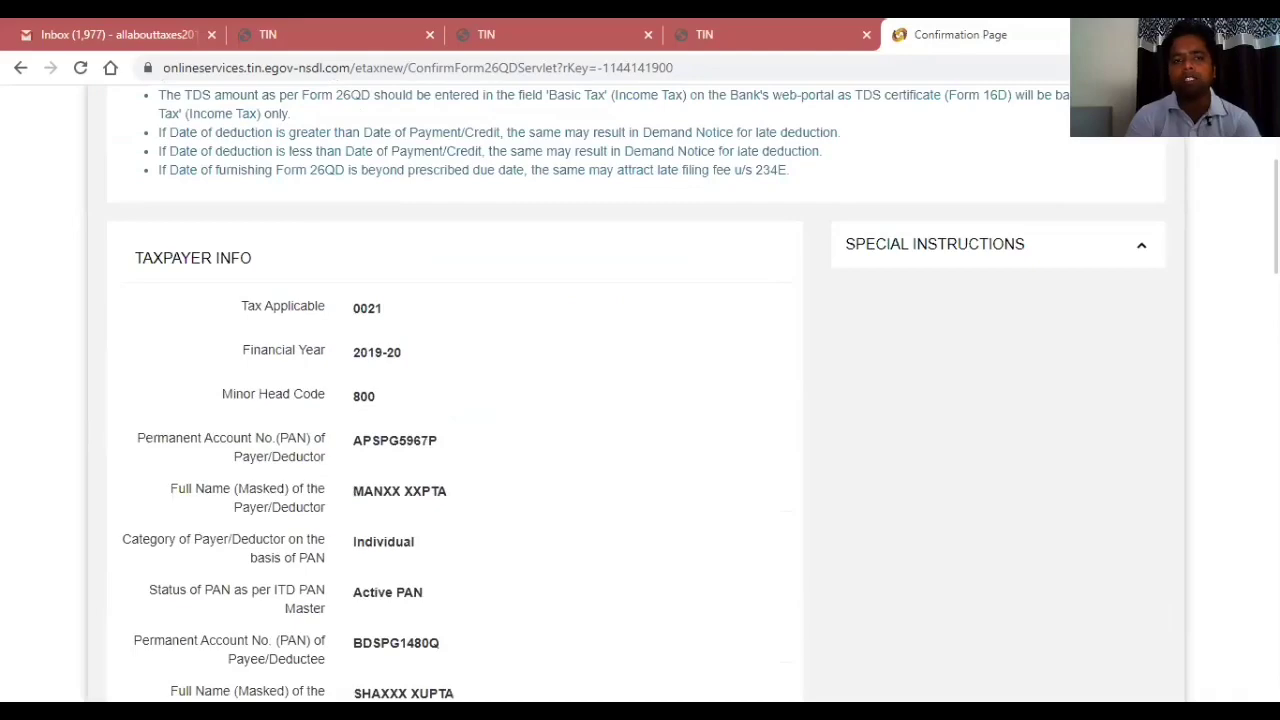
{"action": "scroll", "coordinate": [640, 400], "scroll_direction": "down", "scroll_amount": 15}
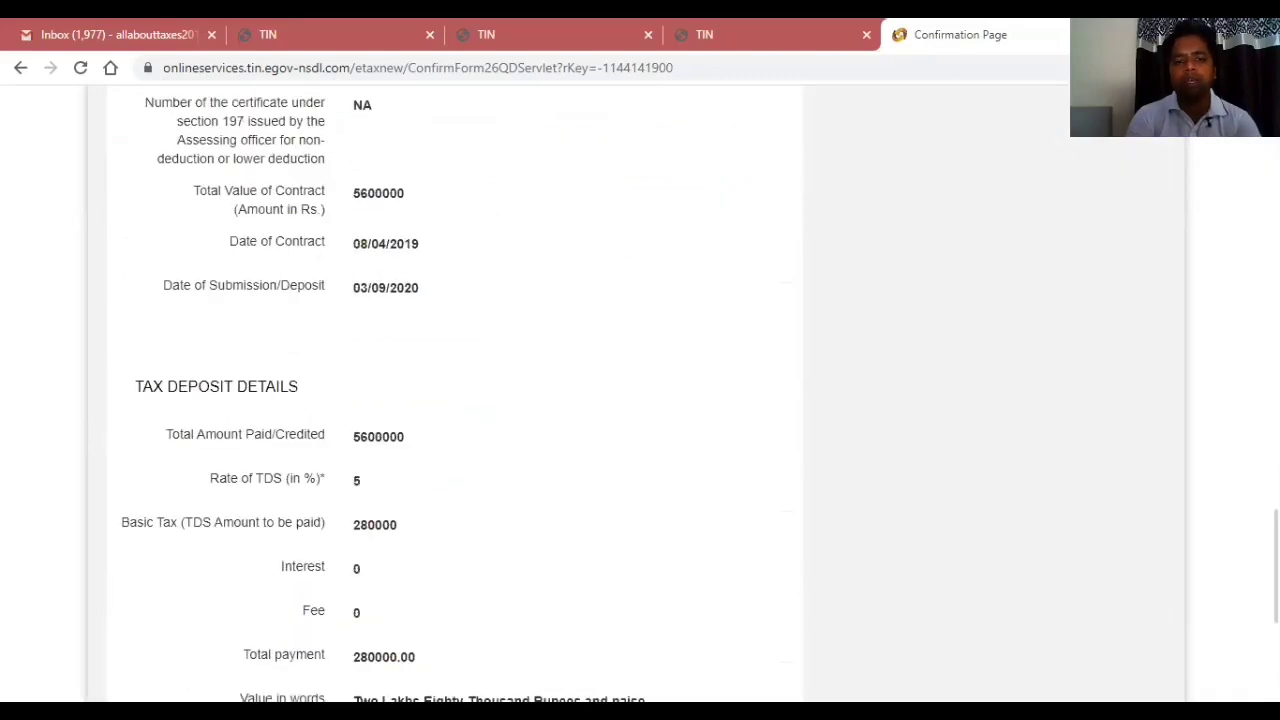
{"action": "scroll", "coordinate": [640, 400], "scroll_direction": "down", "scroll_amount": 4}
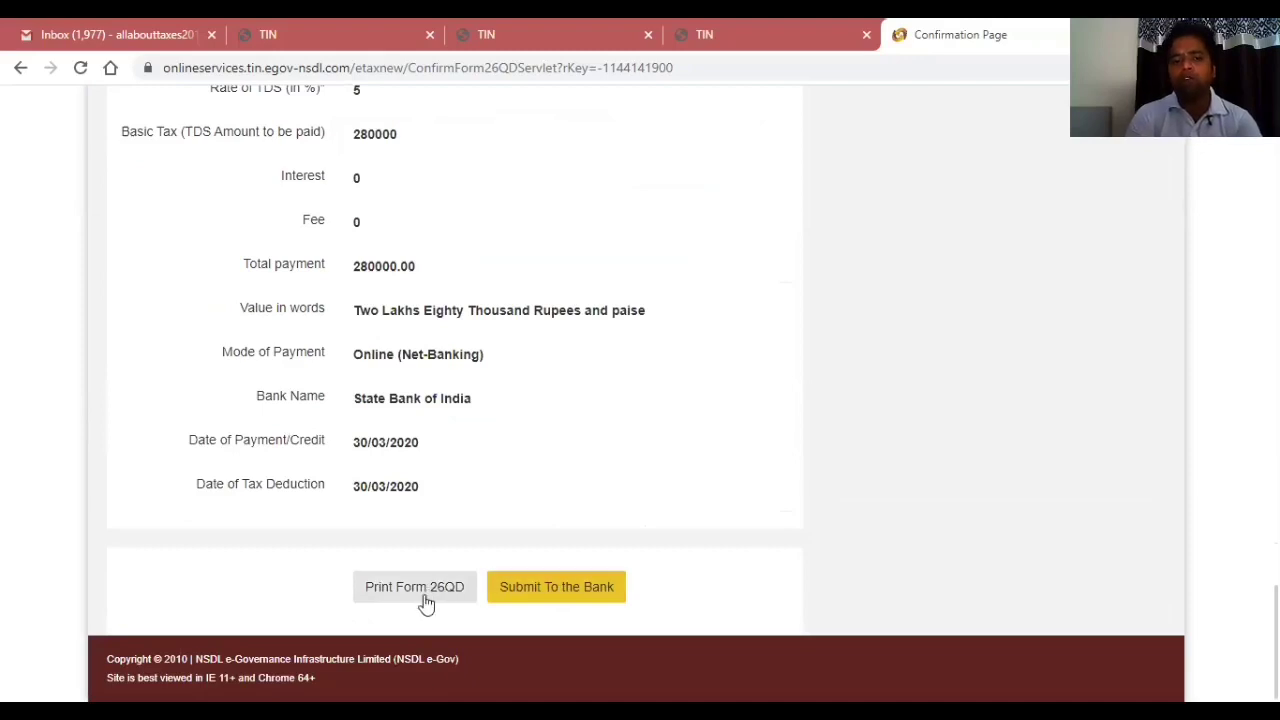
{"action": "left_click", "coordinate": [582, 602]}
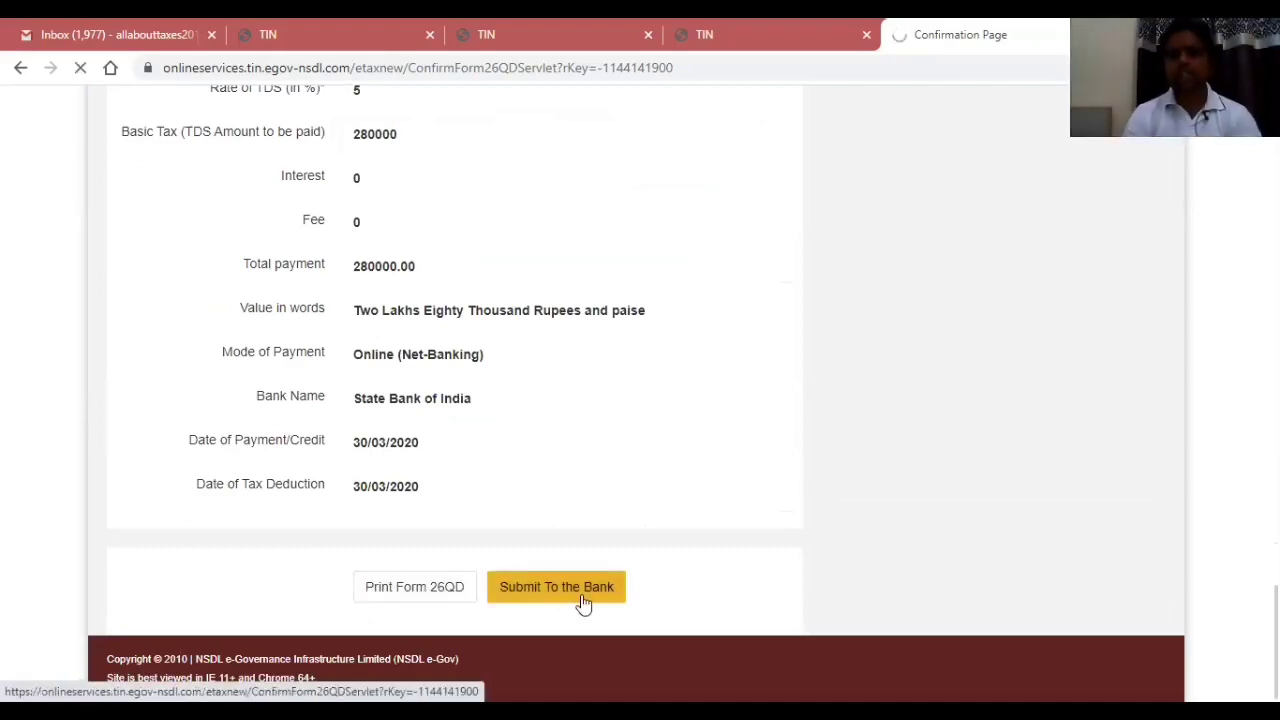